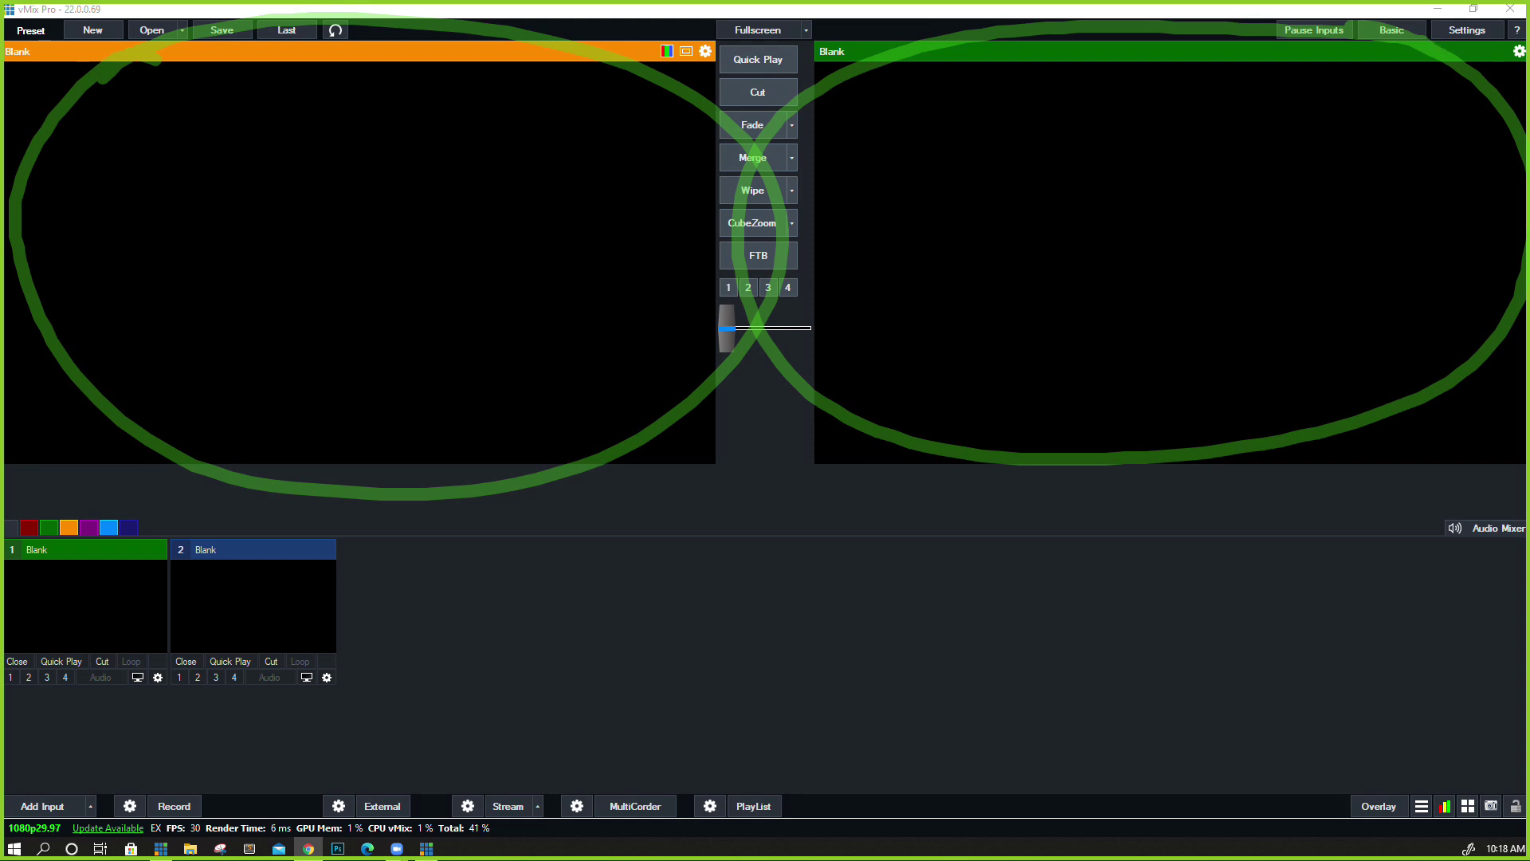
Add the Desktop video BACKUP.mp4 as a Video input, making it input 1
click(48, 808)
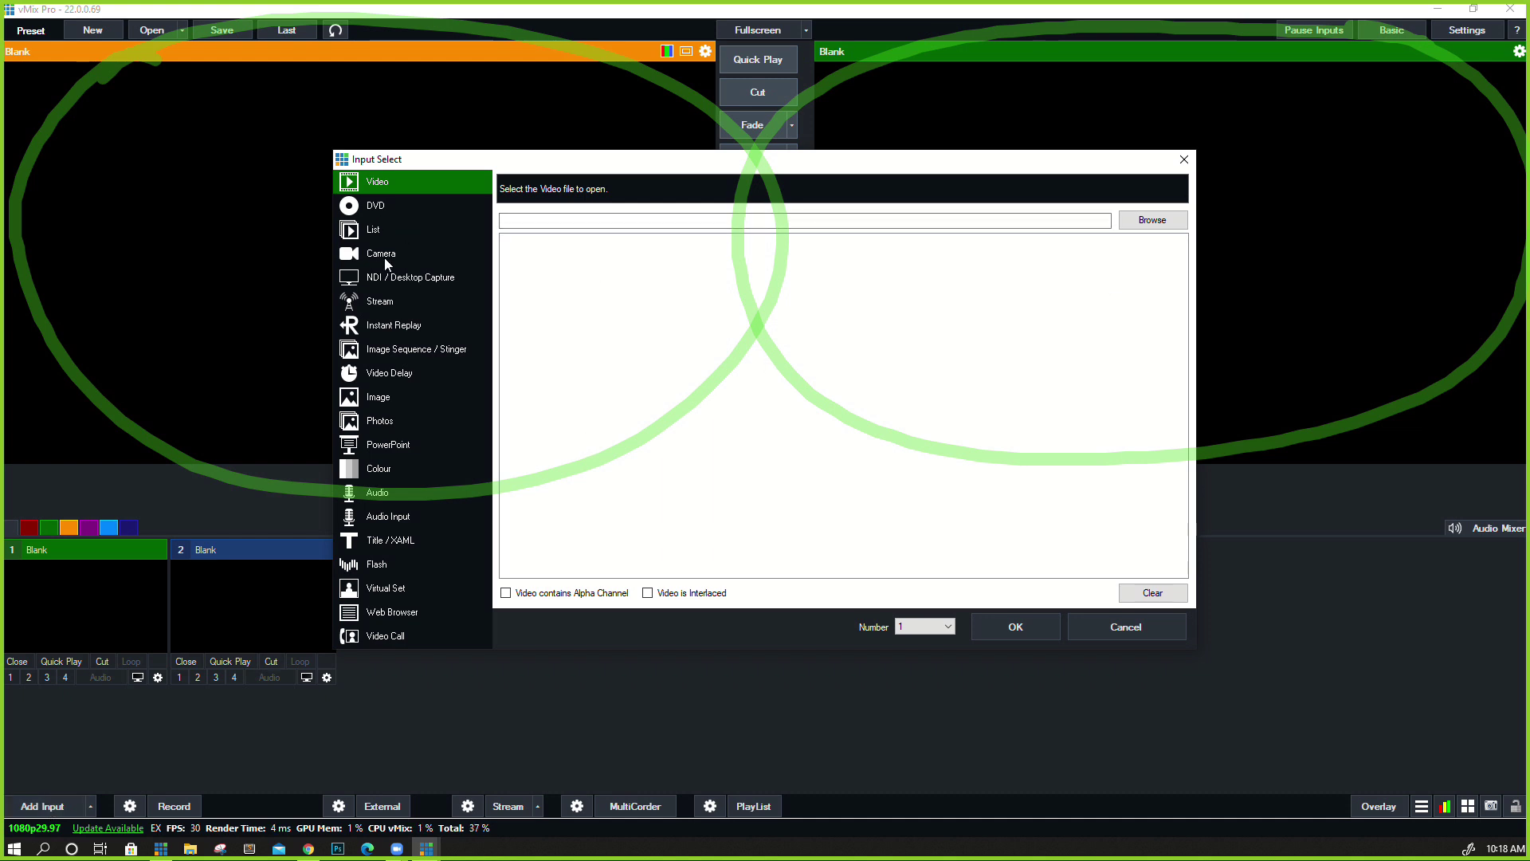
click(1152, 220)
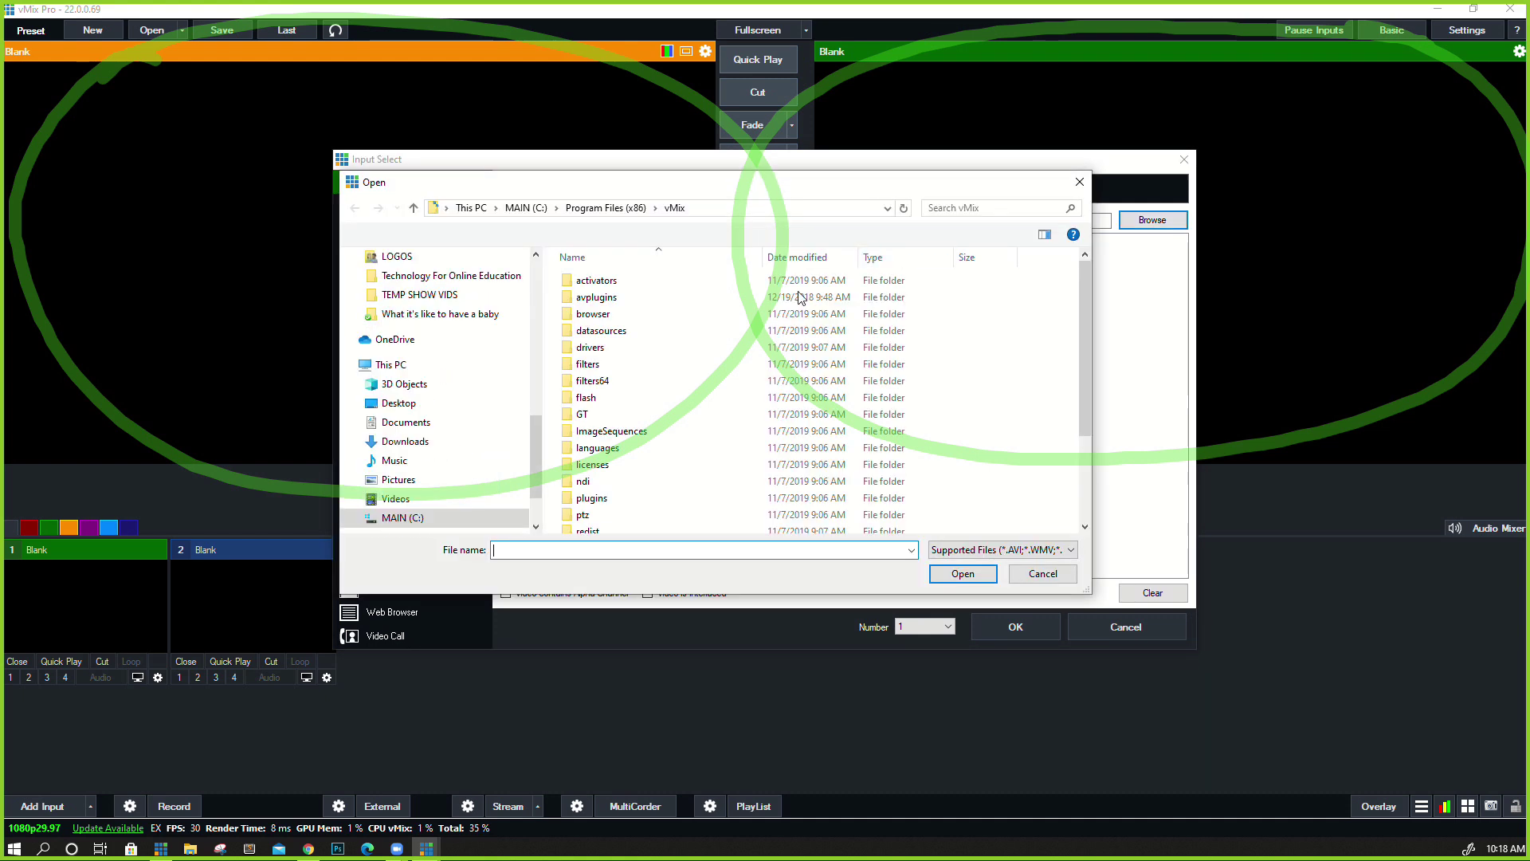
drag(534, 439, 528, 268)
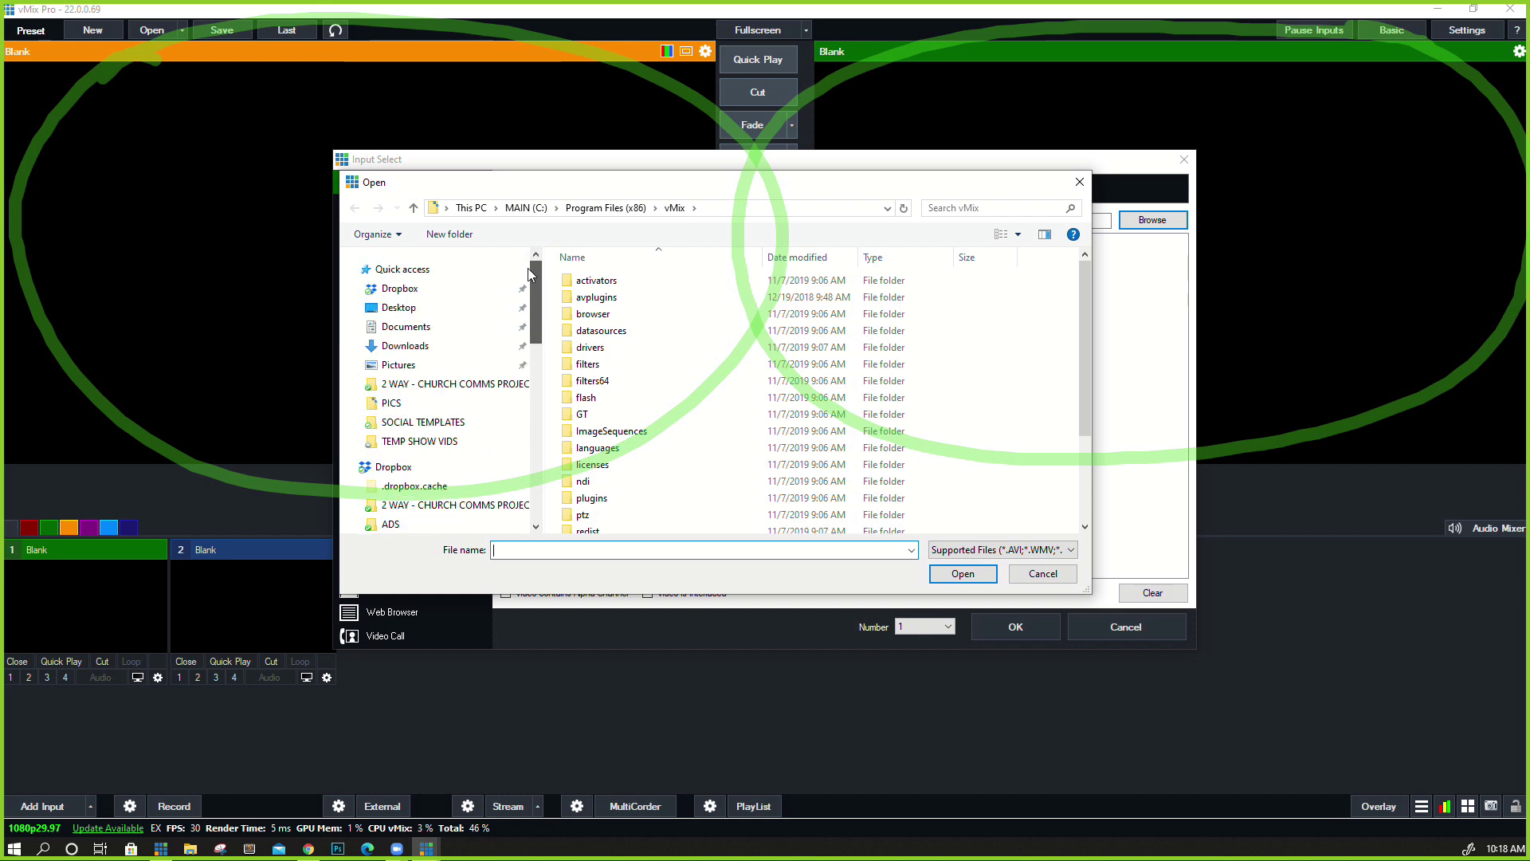
click(439, 307)
double_click(717, 327)
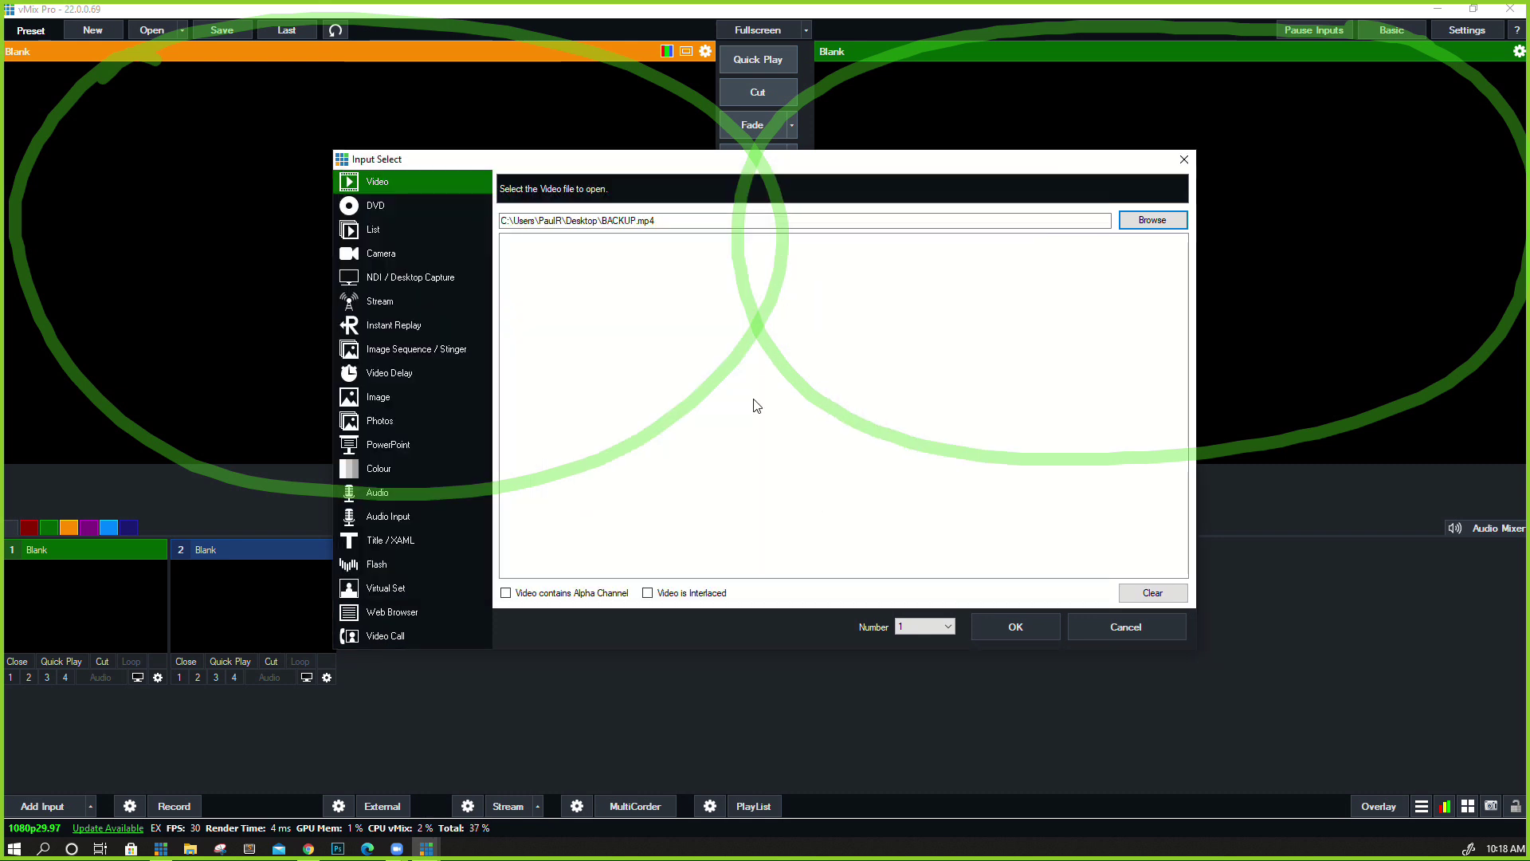
click(1015, 627)
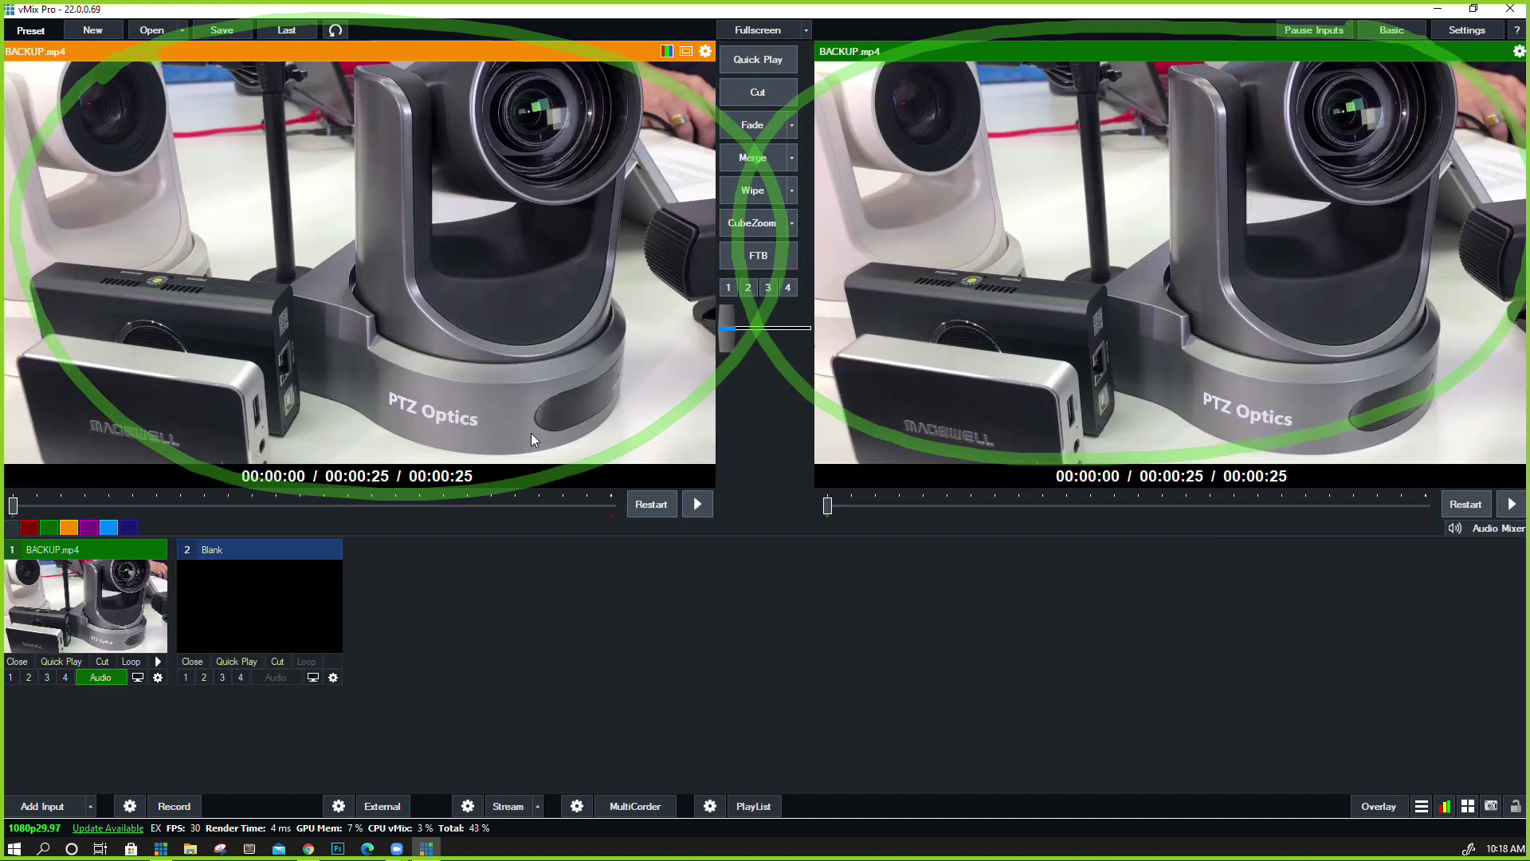
Cut to Blank, play BACKUP.mp4, fade it live, then merge back to Blank
click(288, 593)
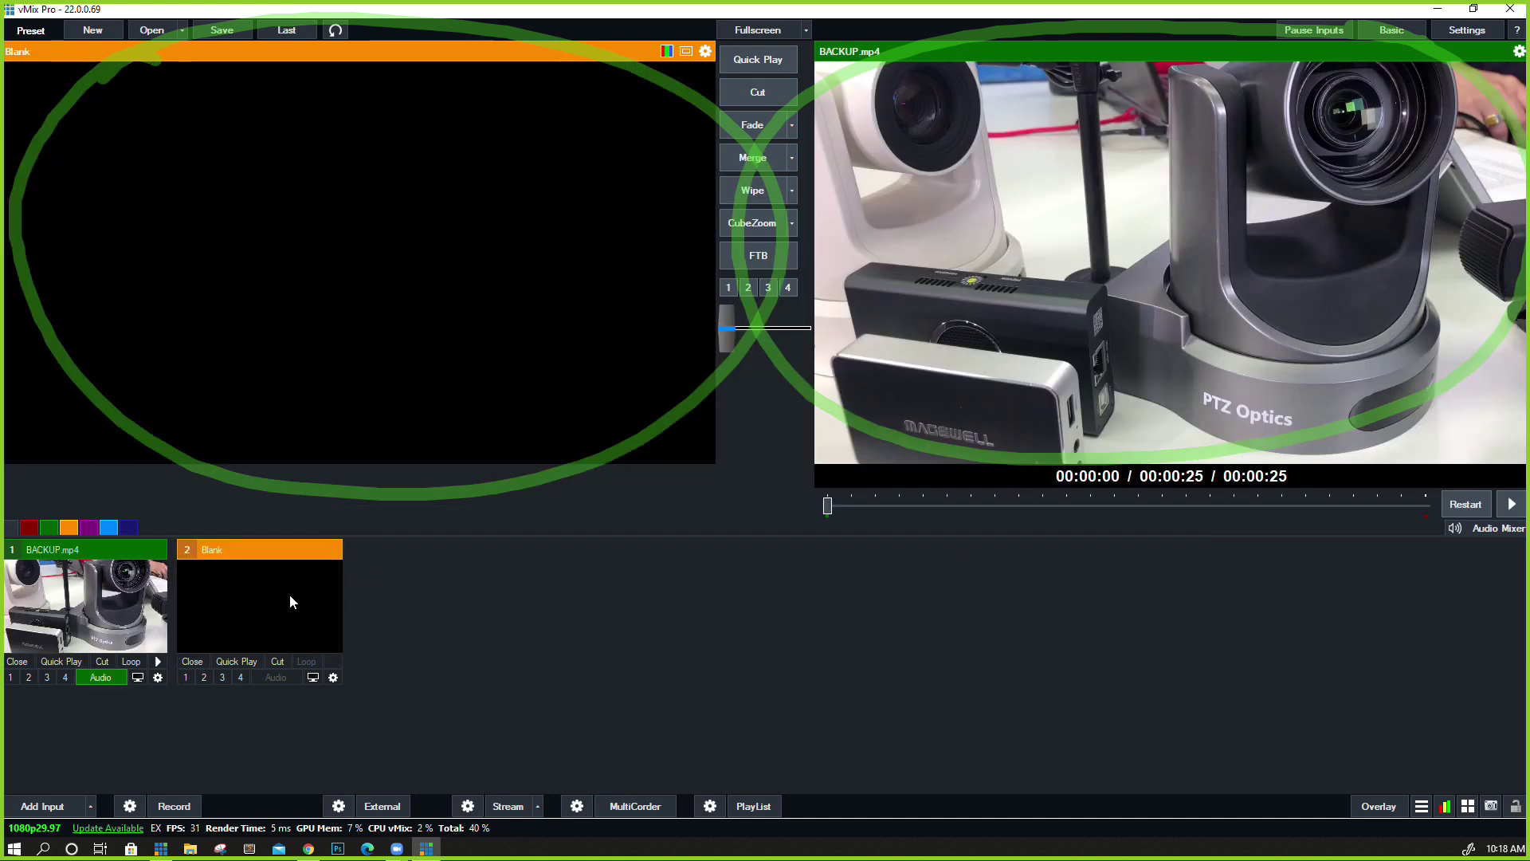
click(761, 88)
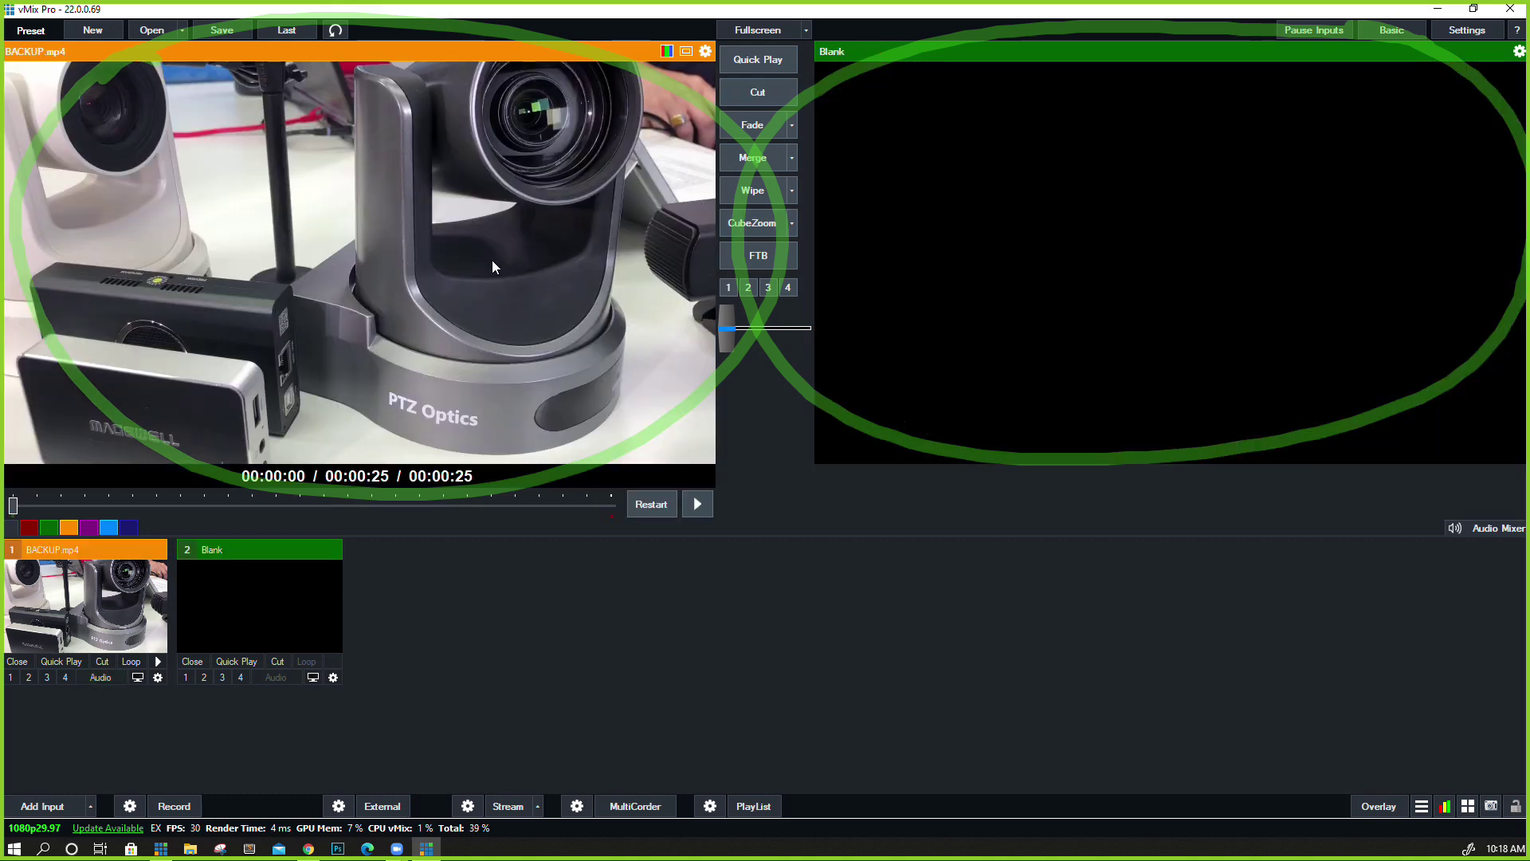
click(697, 504)
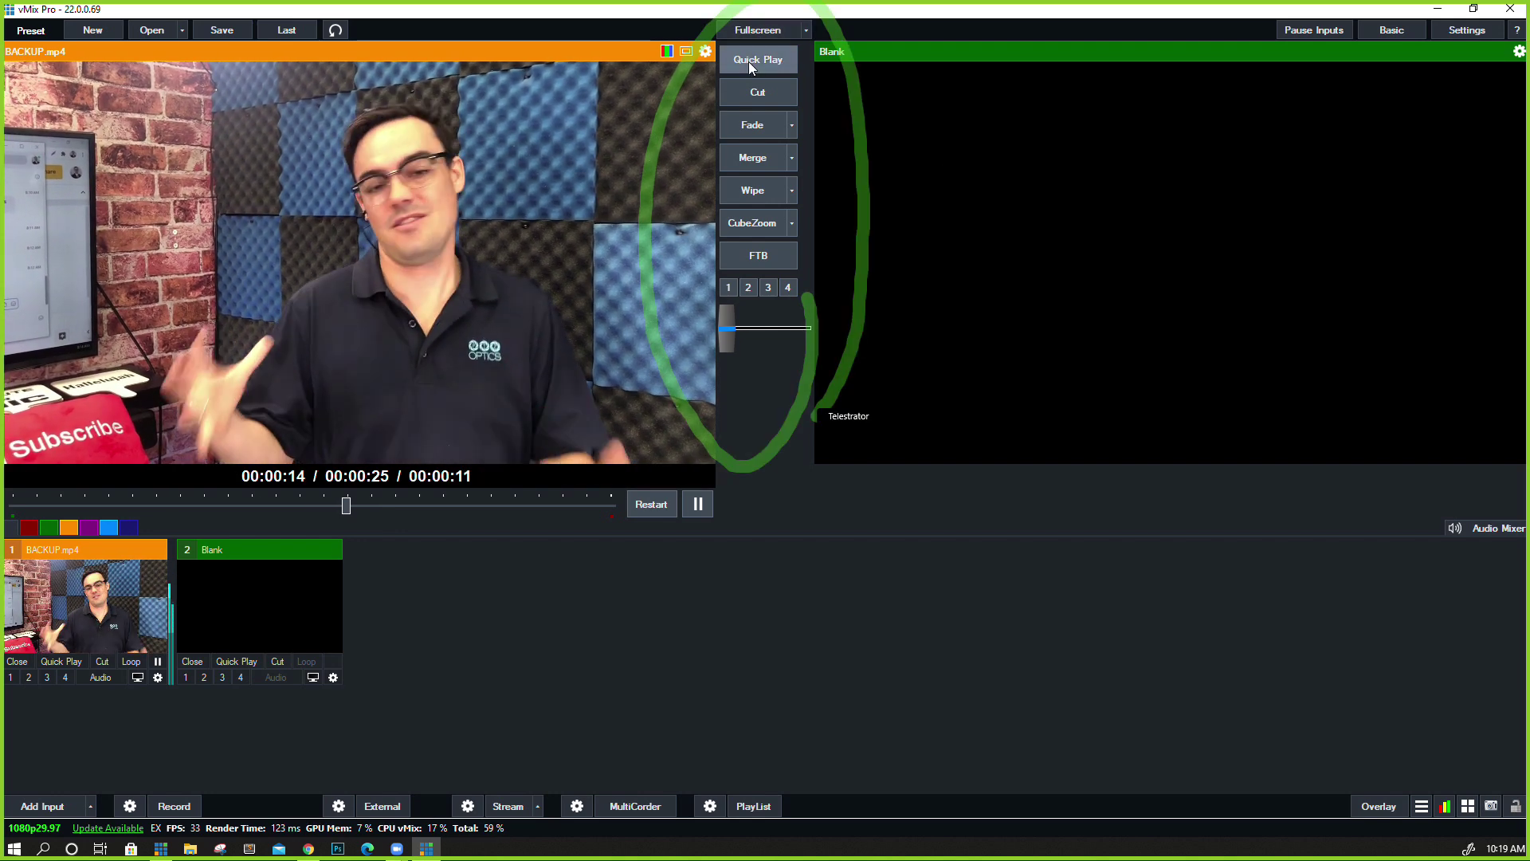
click(750, 124)
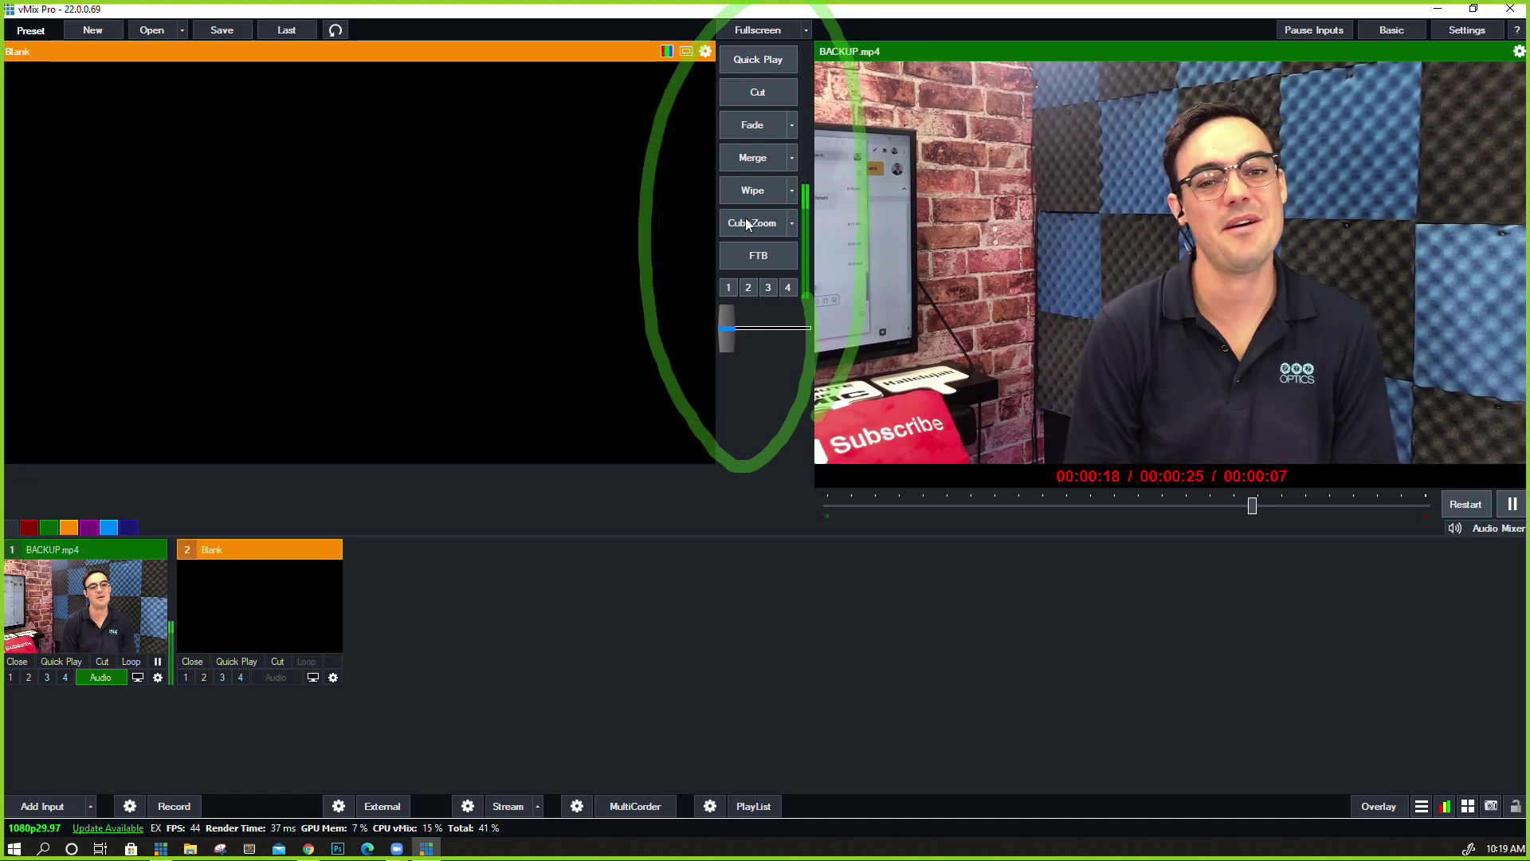
click(758, 166)
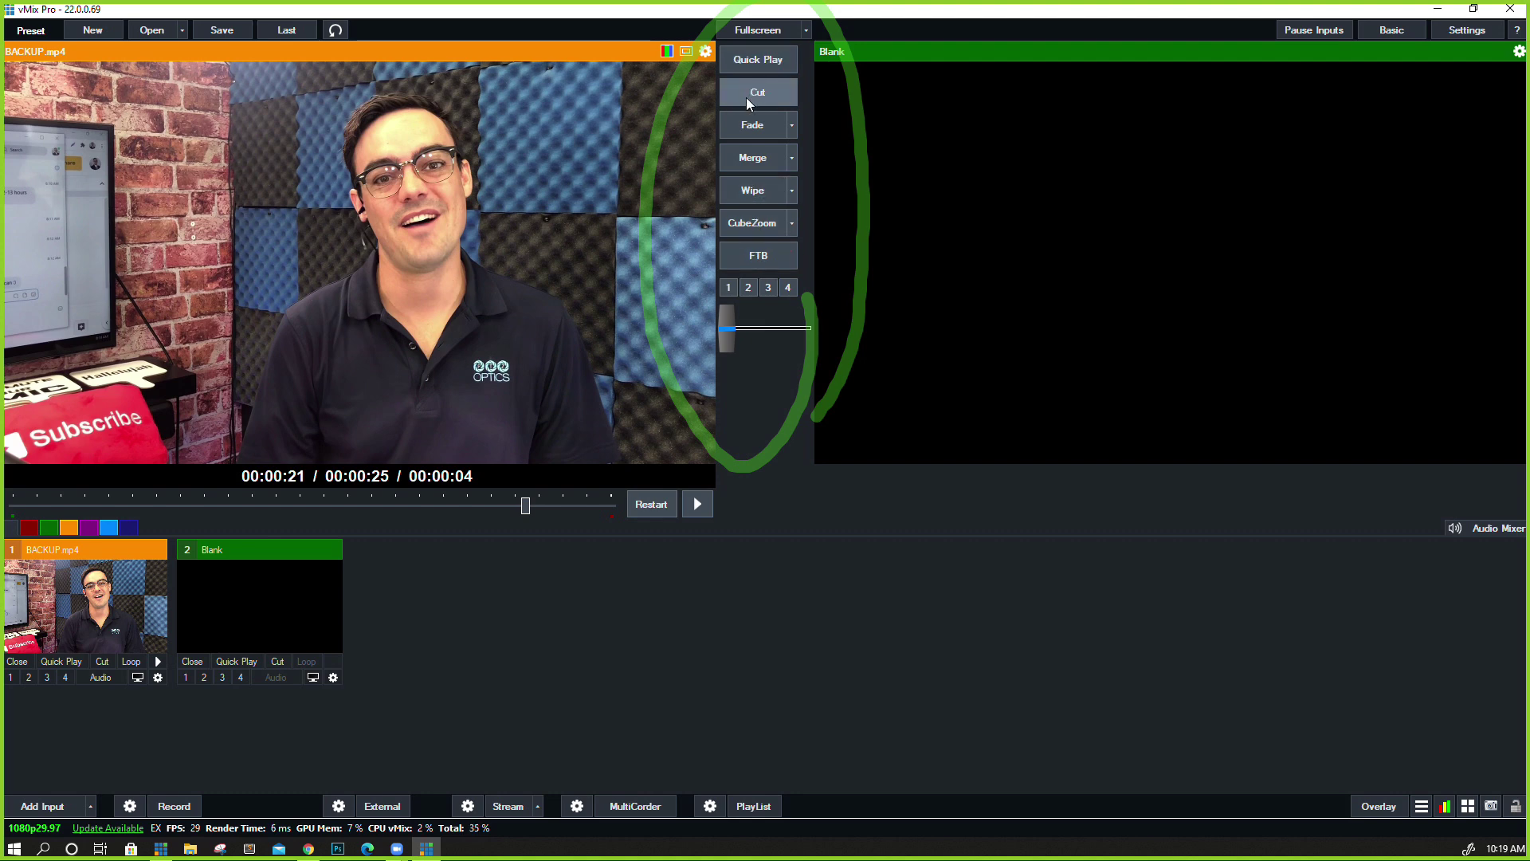
Switch the first transition slot to VerticalWipe, then Cube, trying each between sources
click(791, 125)
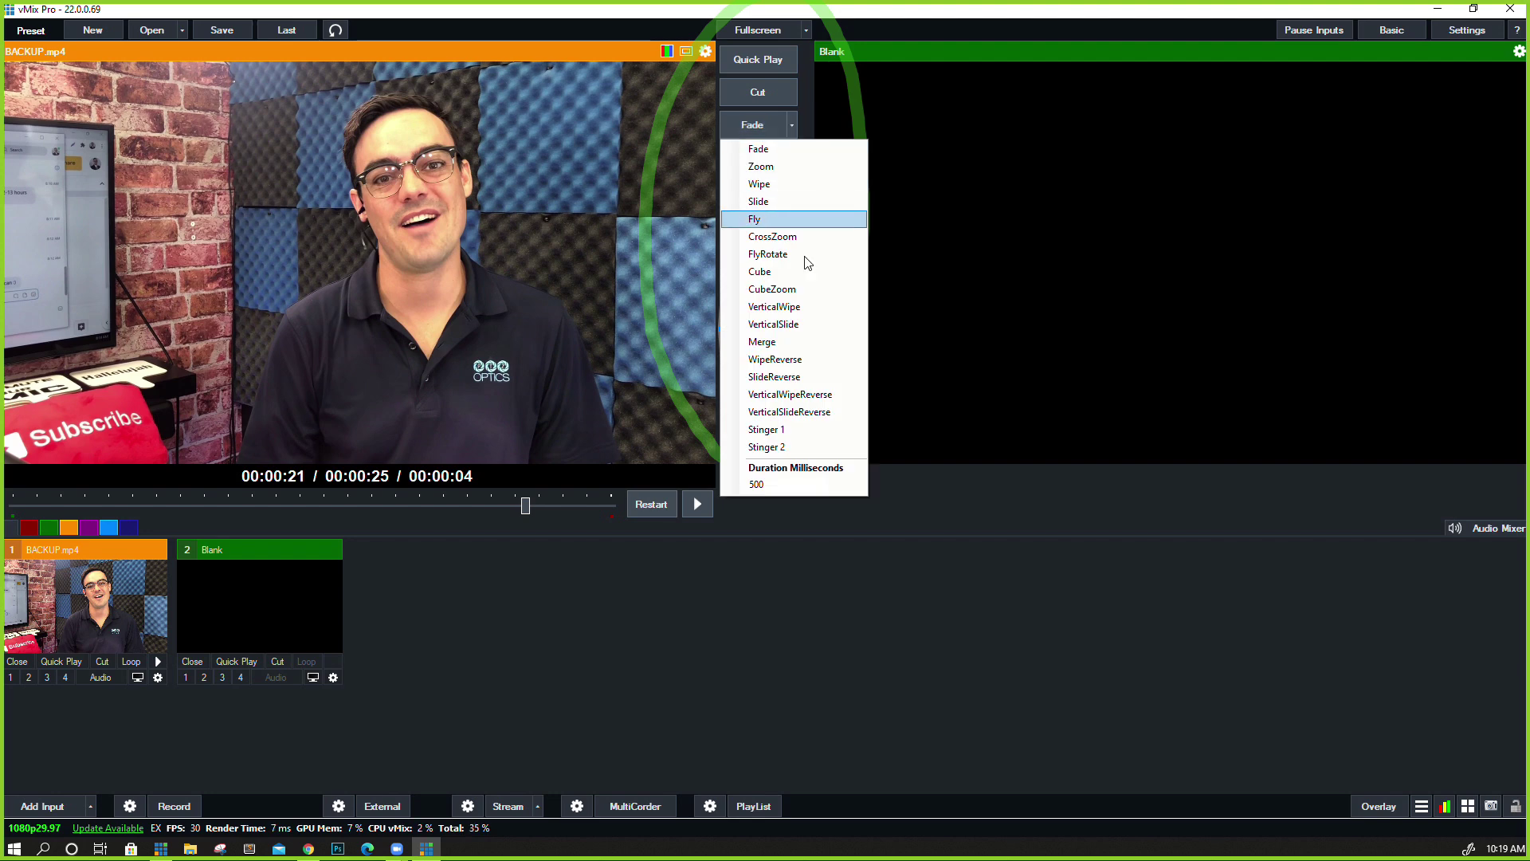
click(832, 318)
click(748, 130)
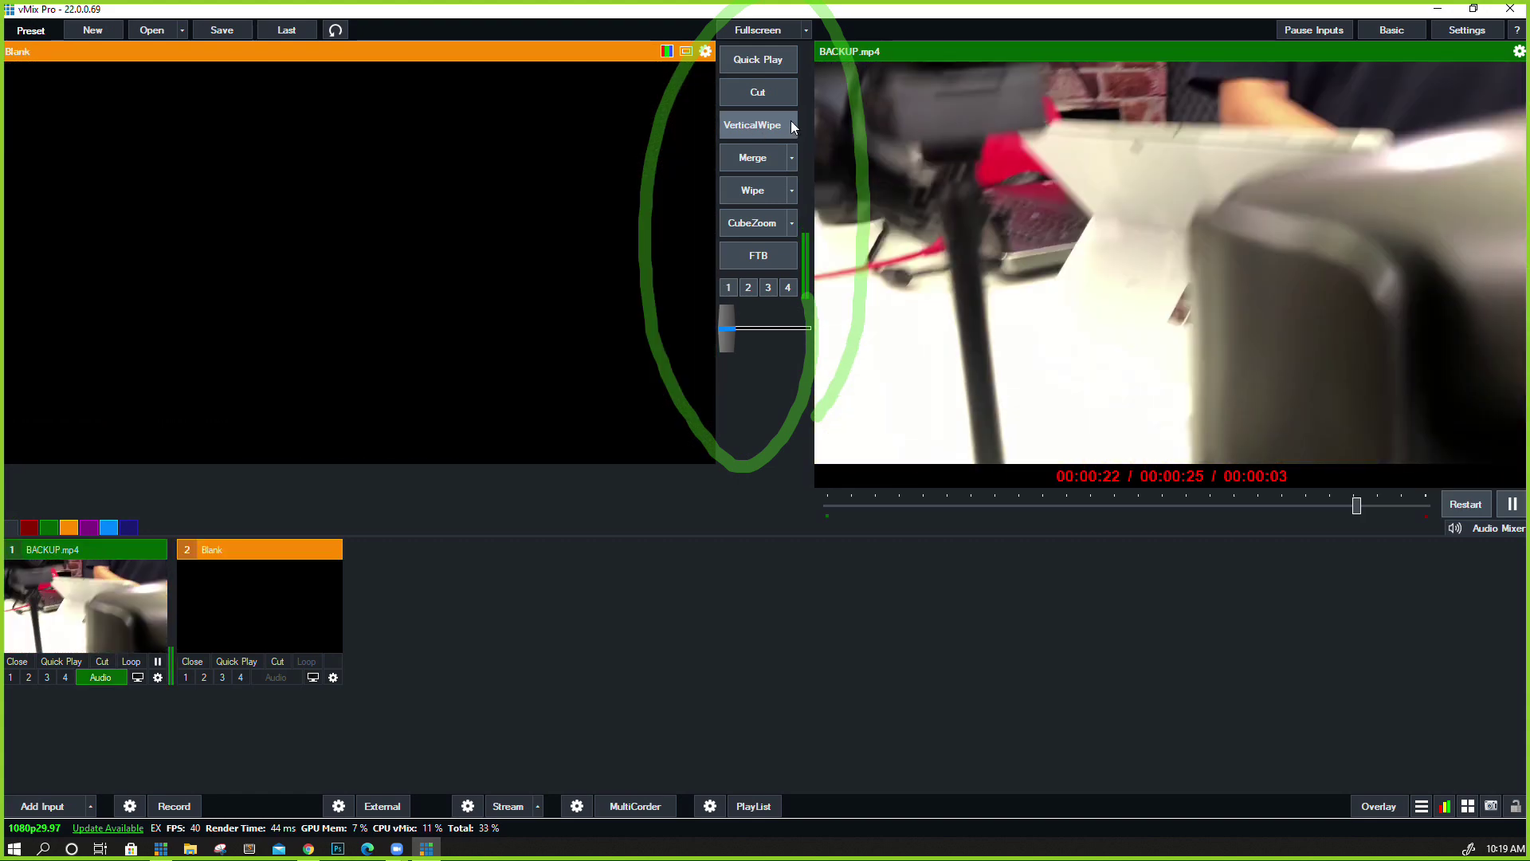
click(792, 125)
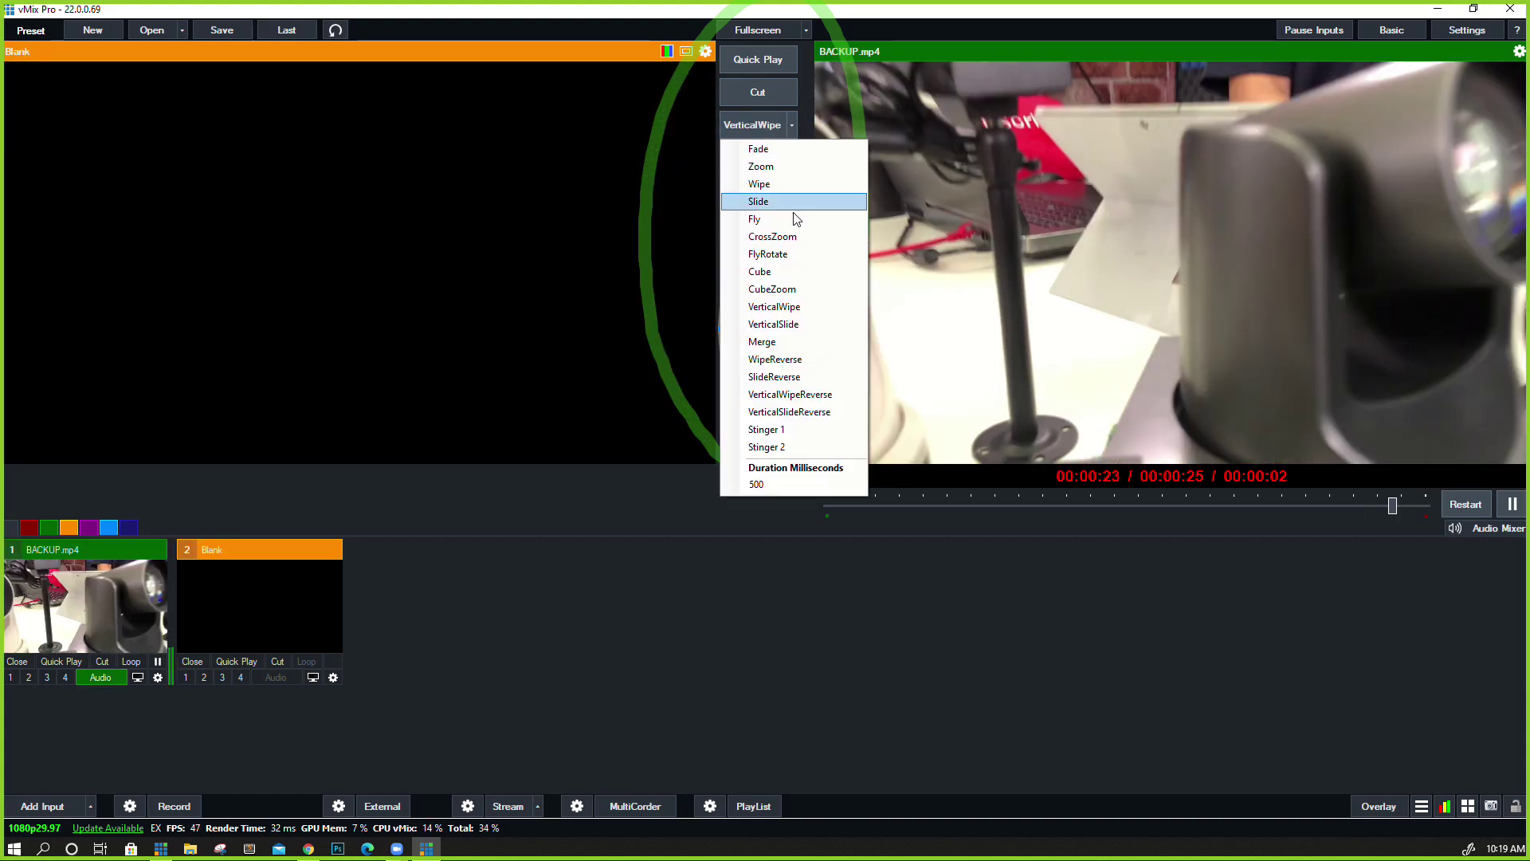
click(804, 268)
click(758, 126)
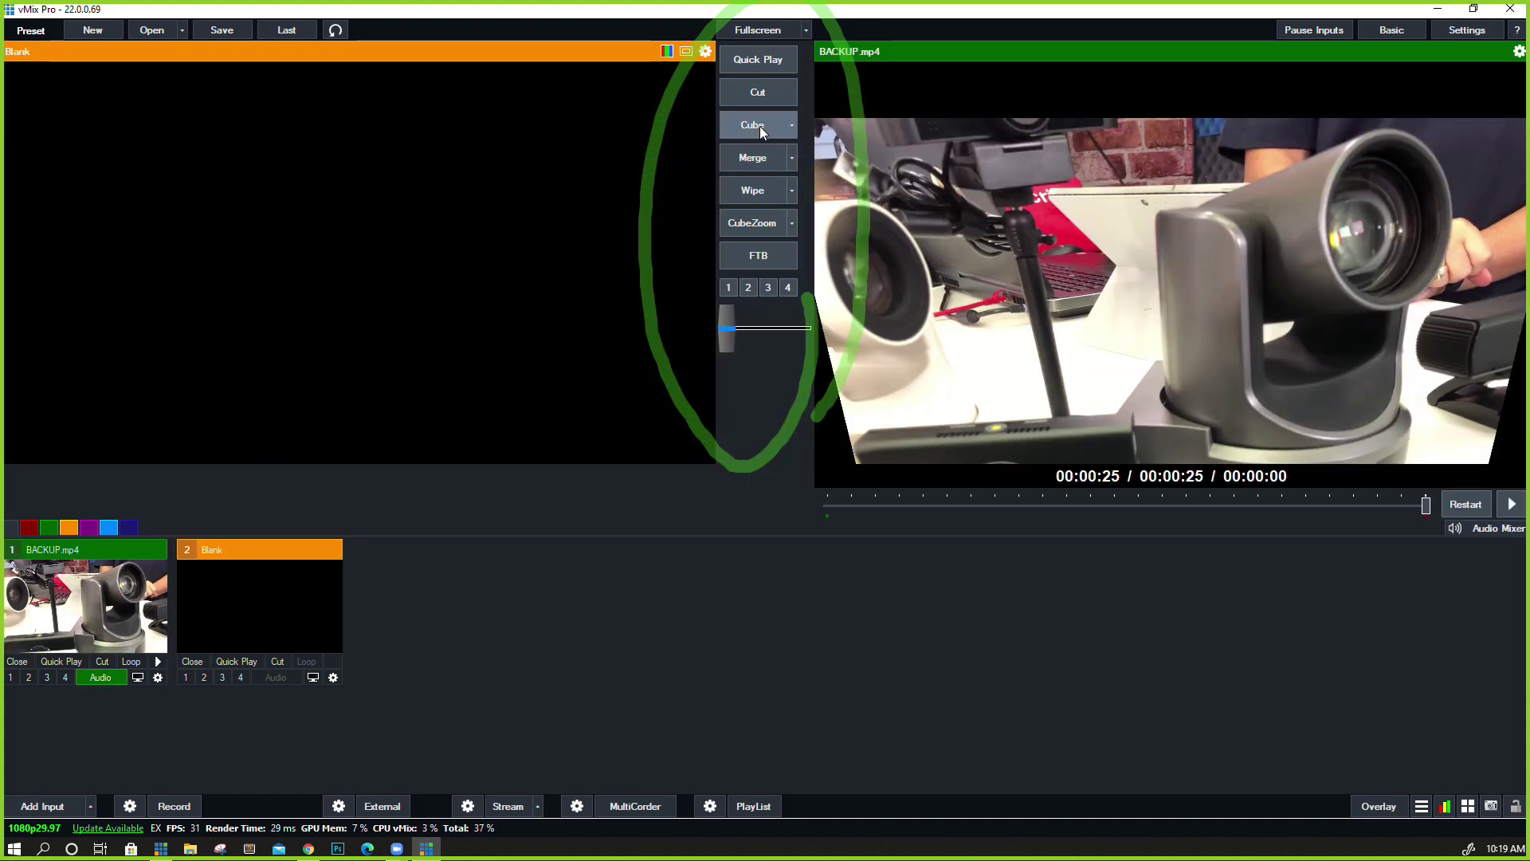
Review the first slot's 500 ms transition duration, leaving it unchanged
click(792, 124)
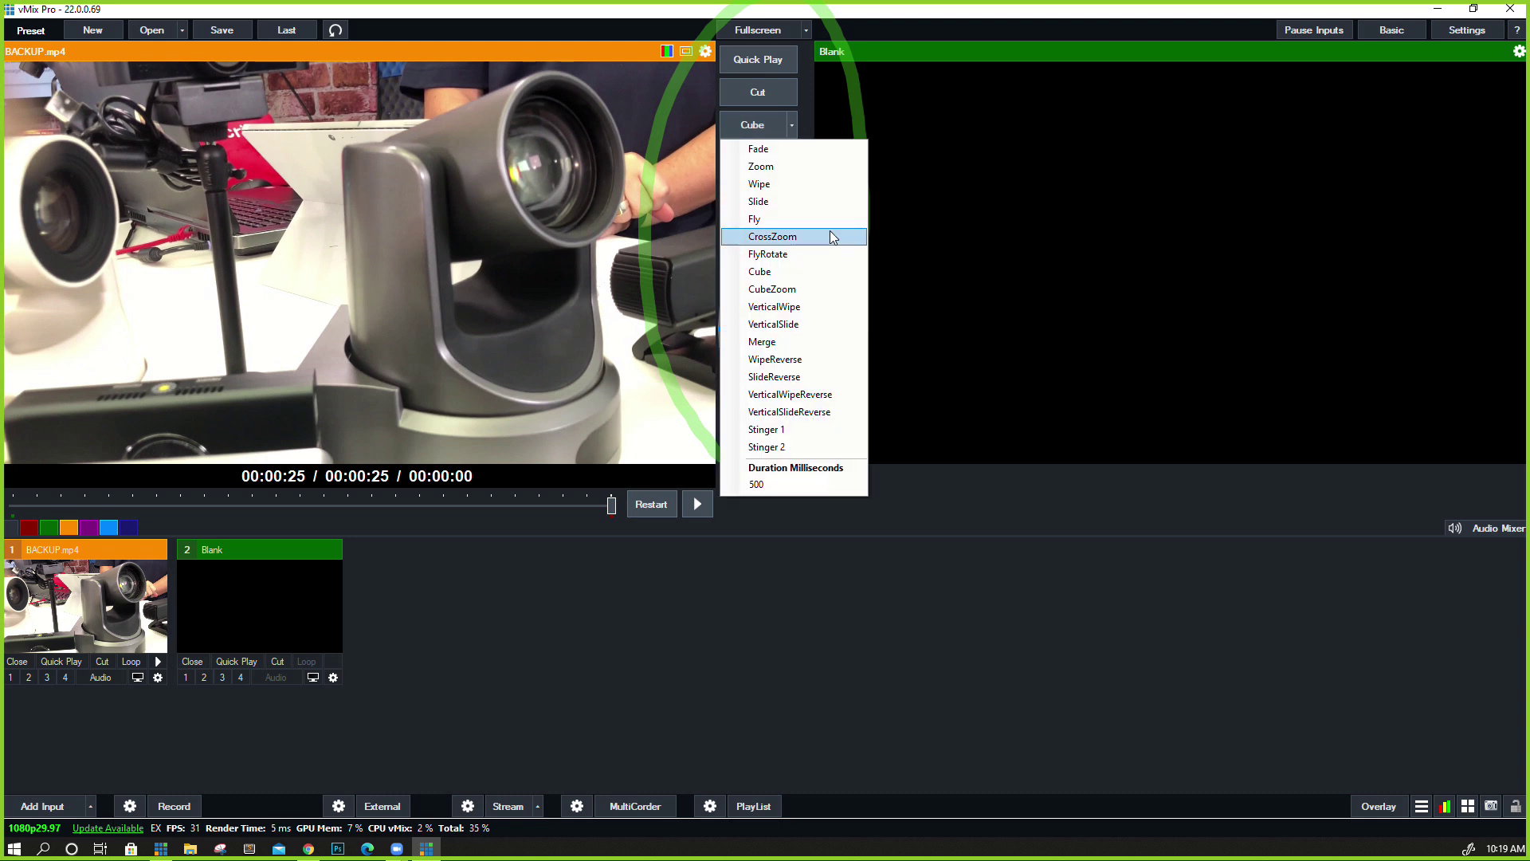
click(799, 484)
drag(795, 485, 739, 487)
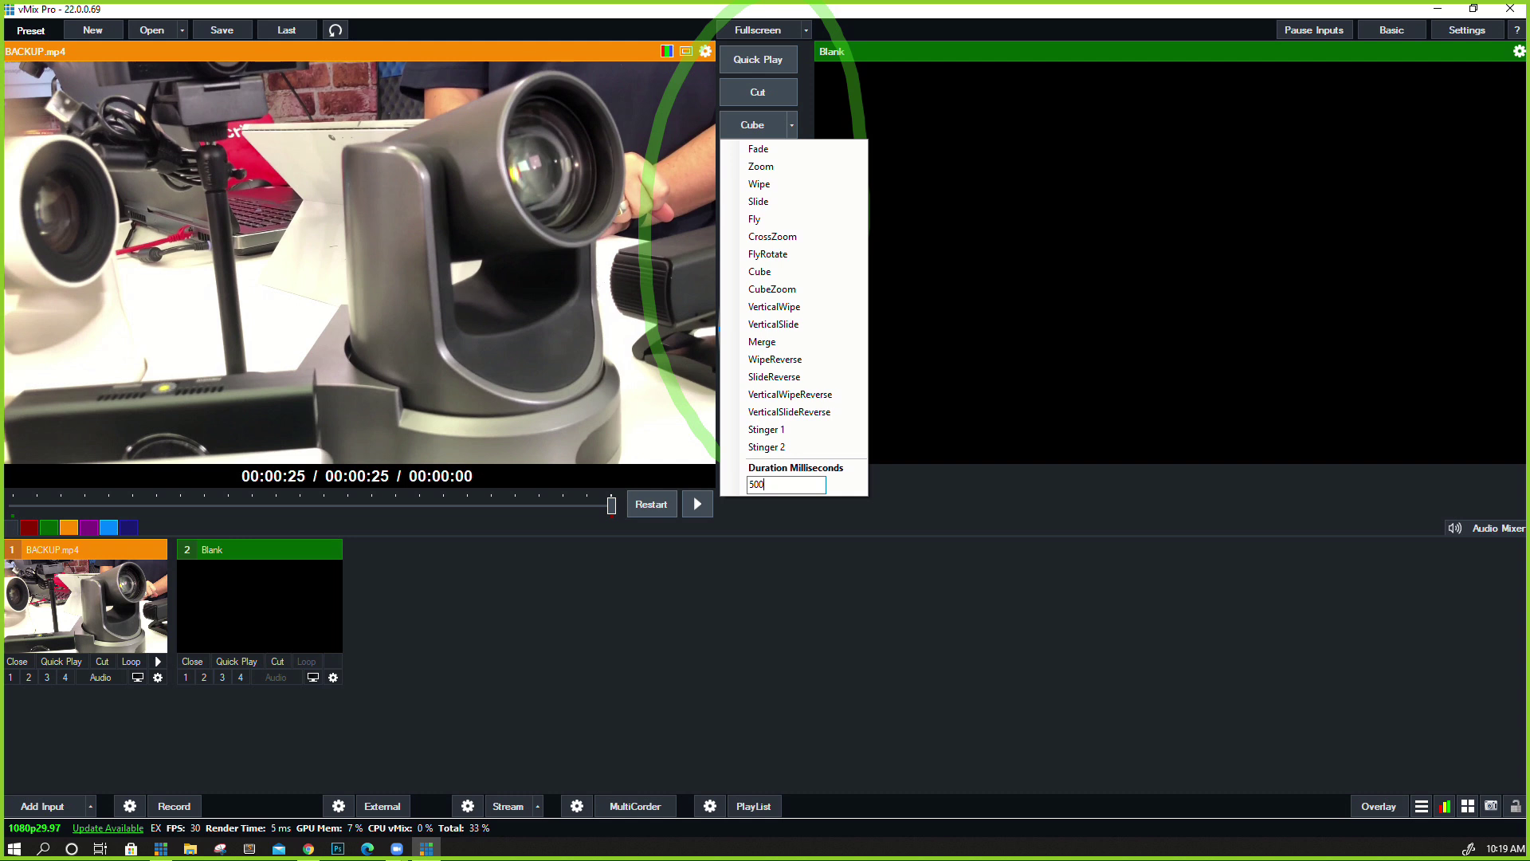
key(Return)
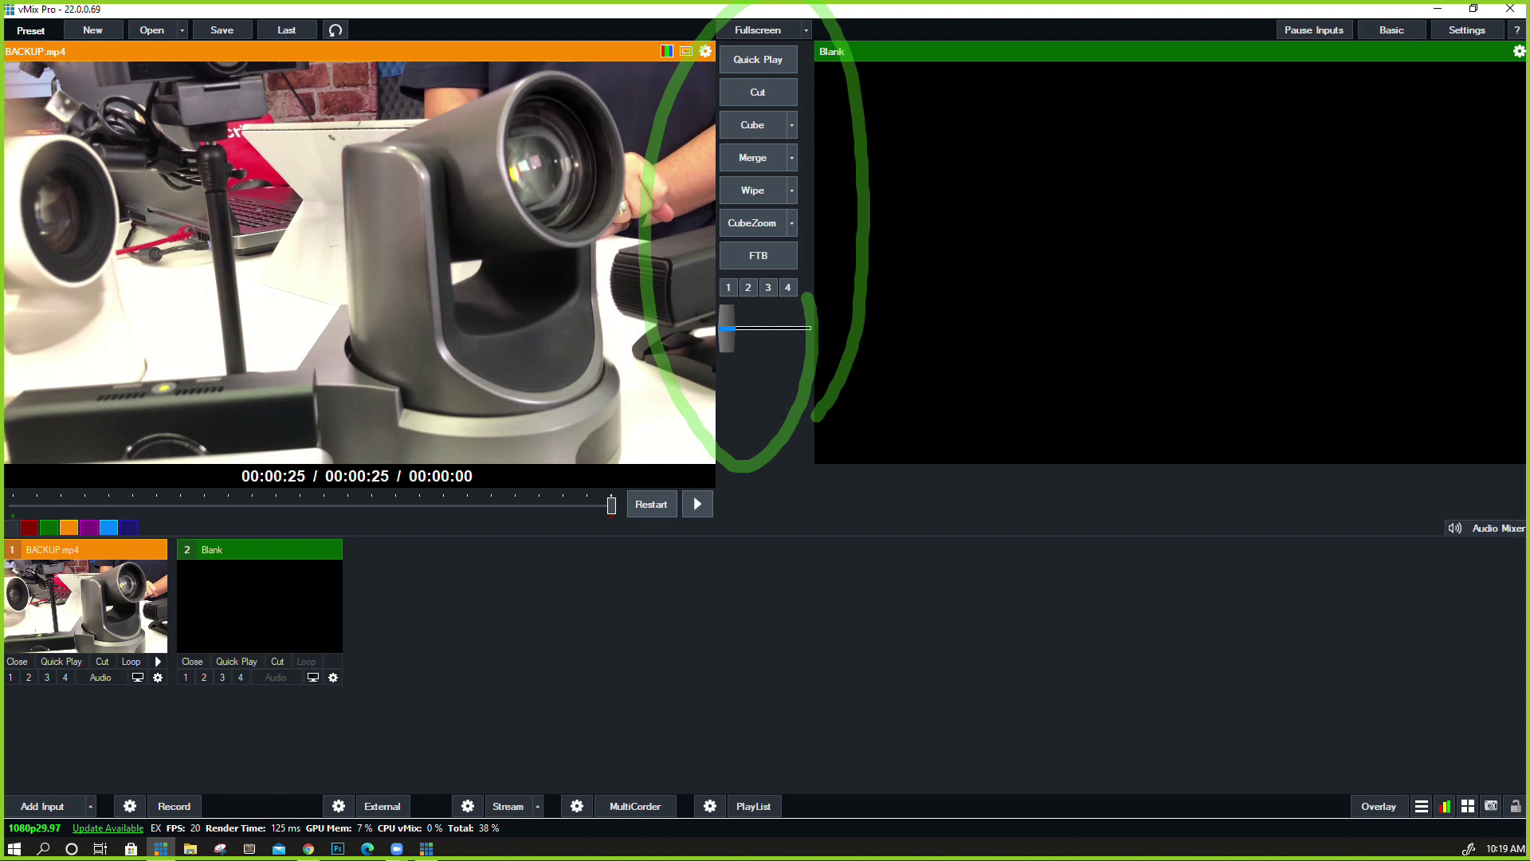
Set the Wipe transition duration to 2000 ms and take BACKUP.mp4 live with Cube
click(792, 190)
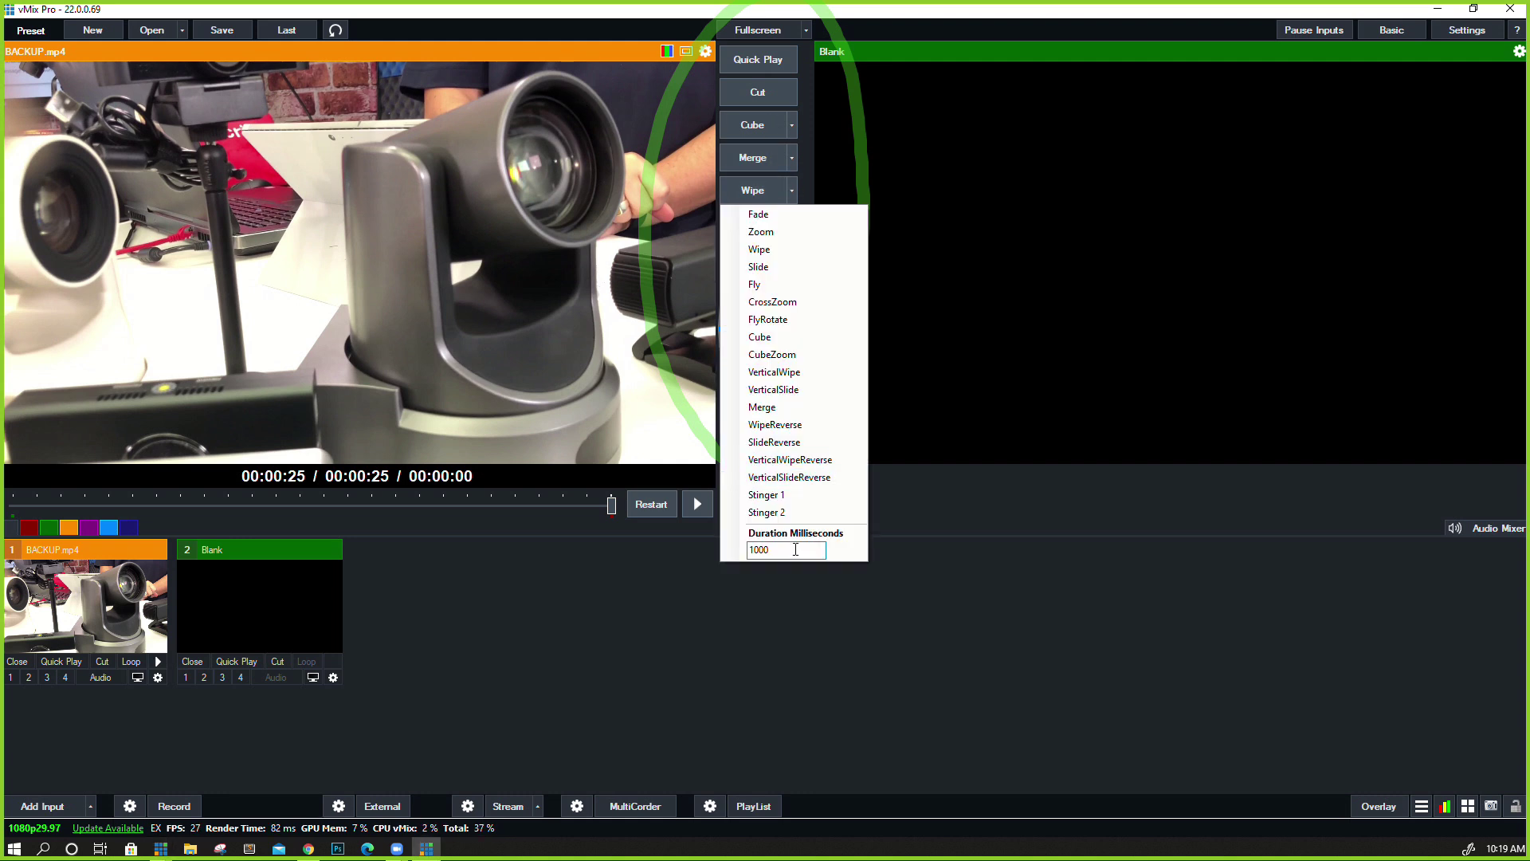
drag(797, 550, 740, 550)
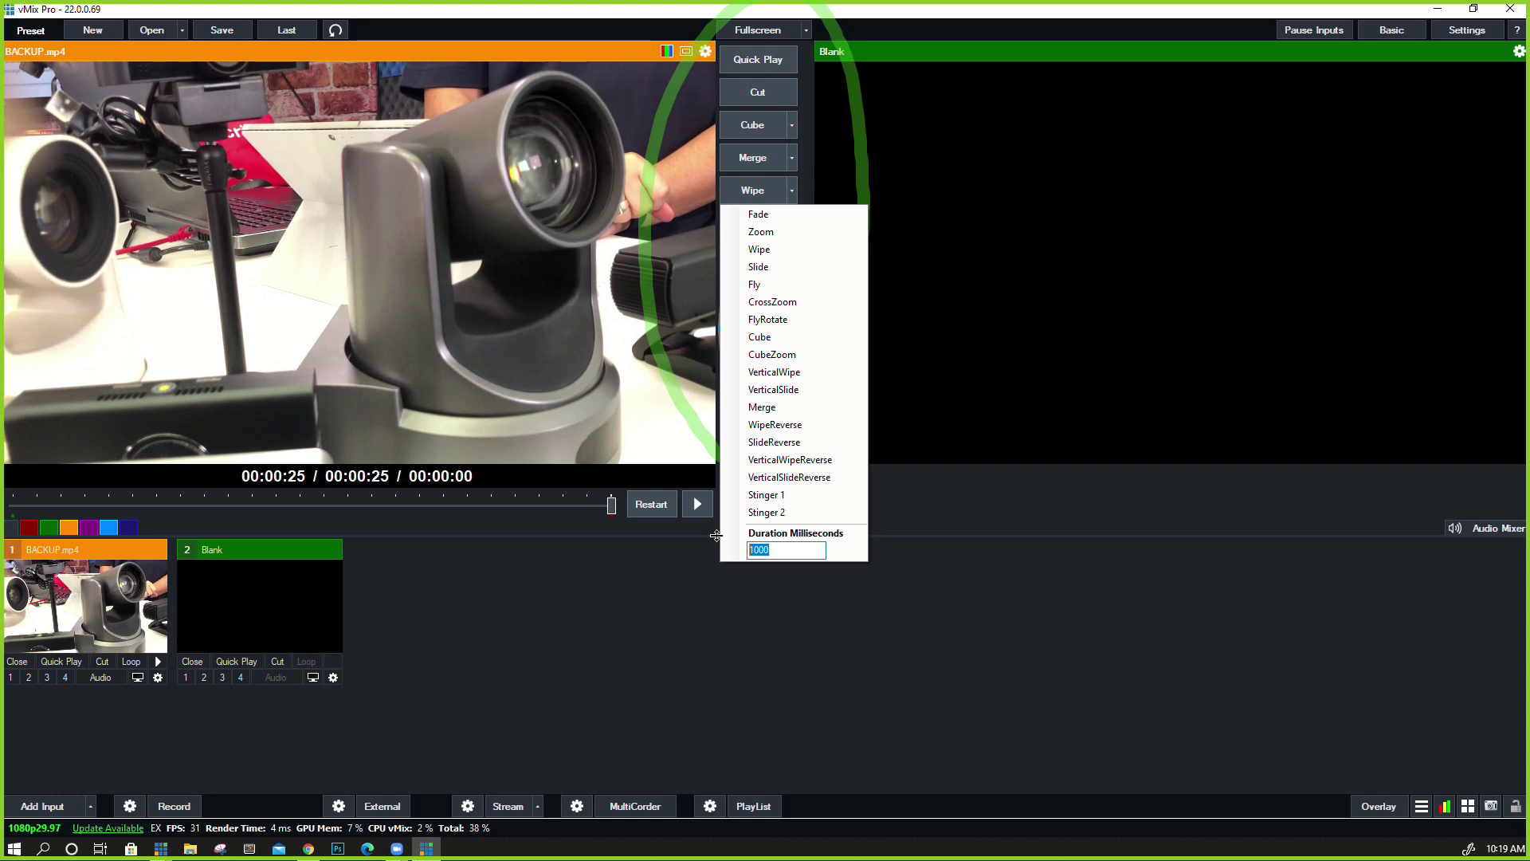
text(2000)
key(Return)
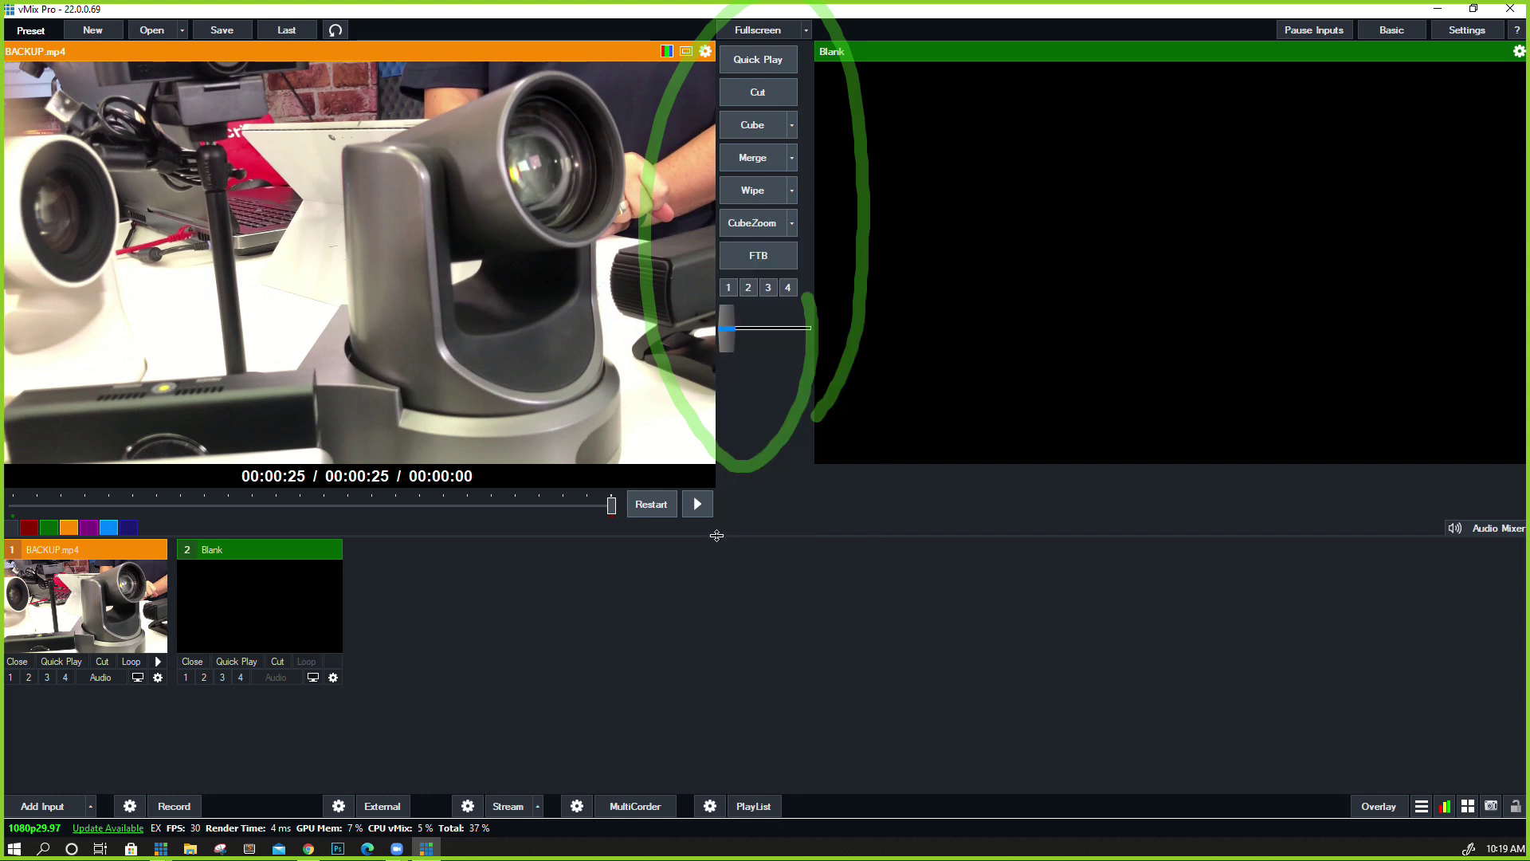
click(764, 118)
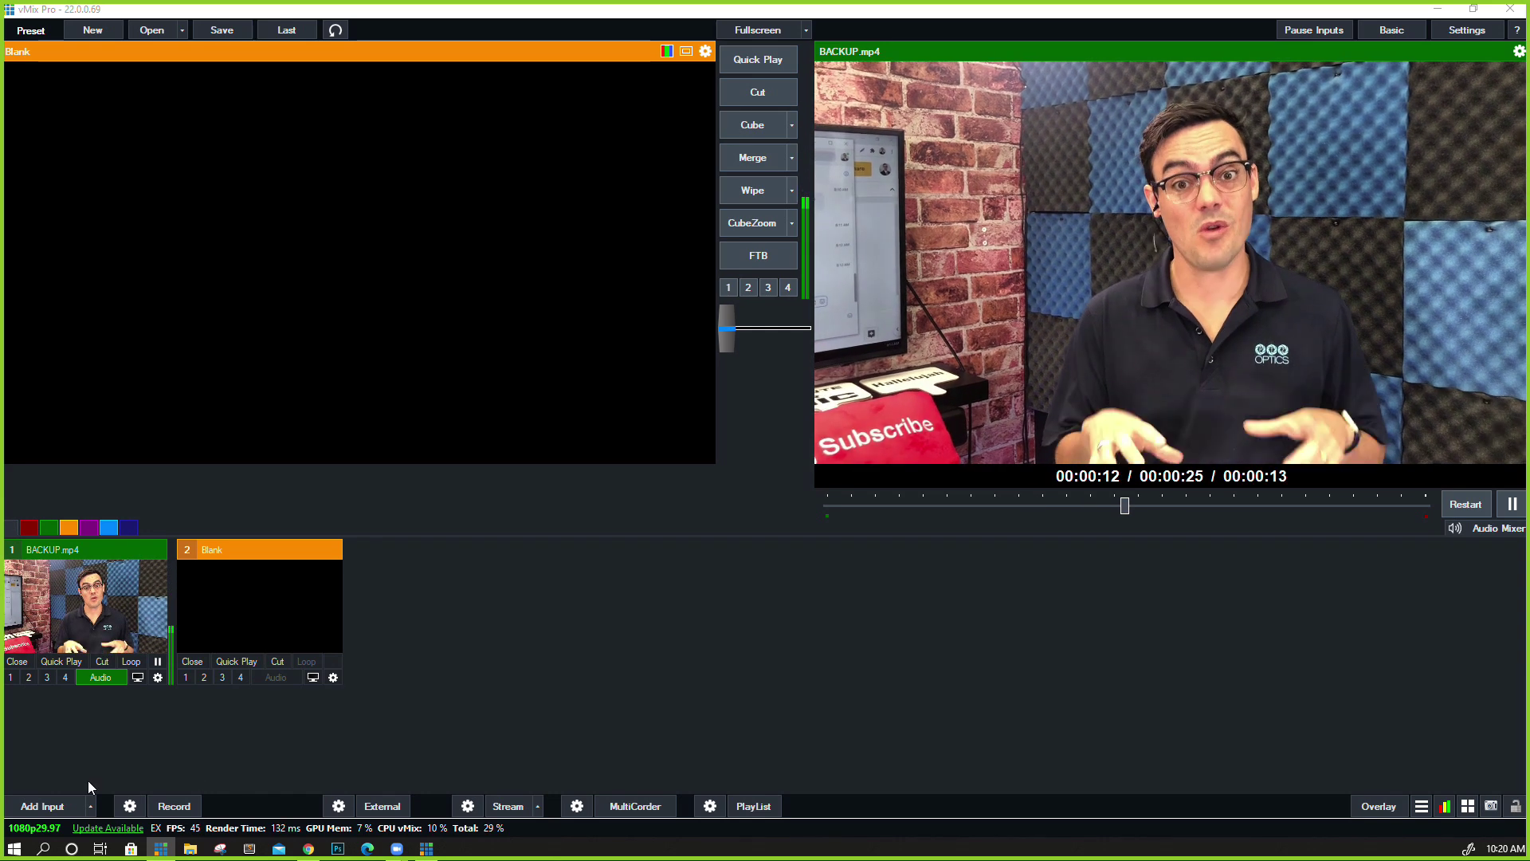
Add the video MAH00454.MP4 as input 2
click(26, 805)
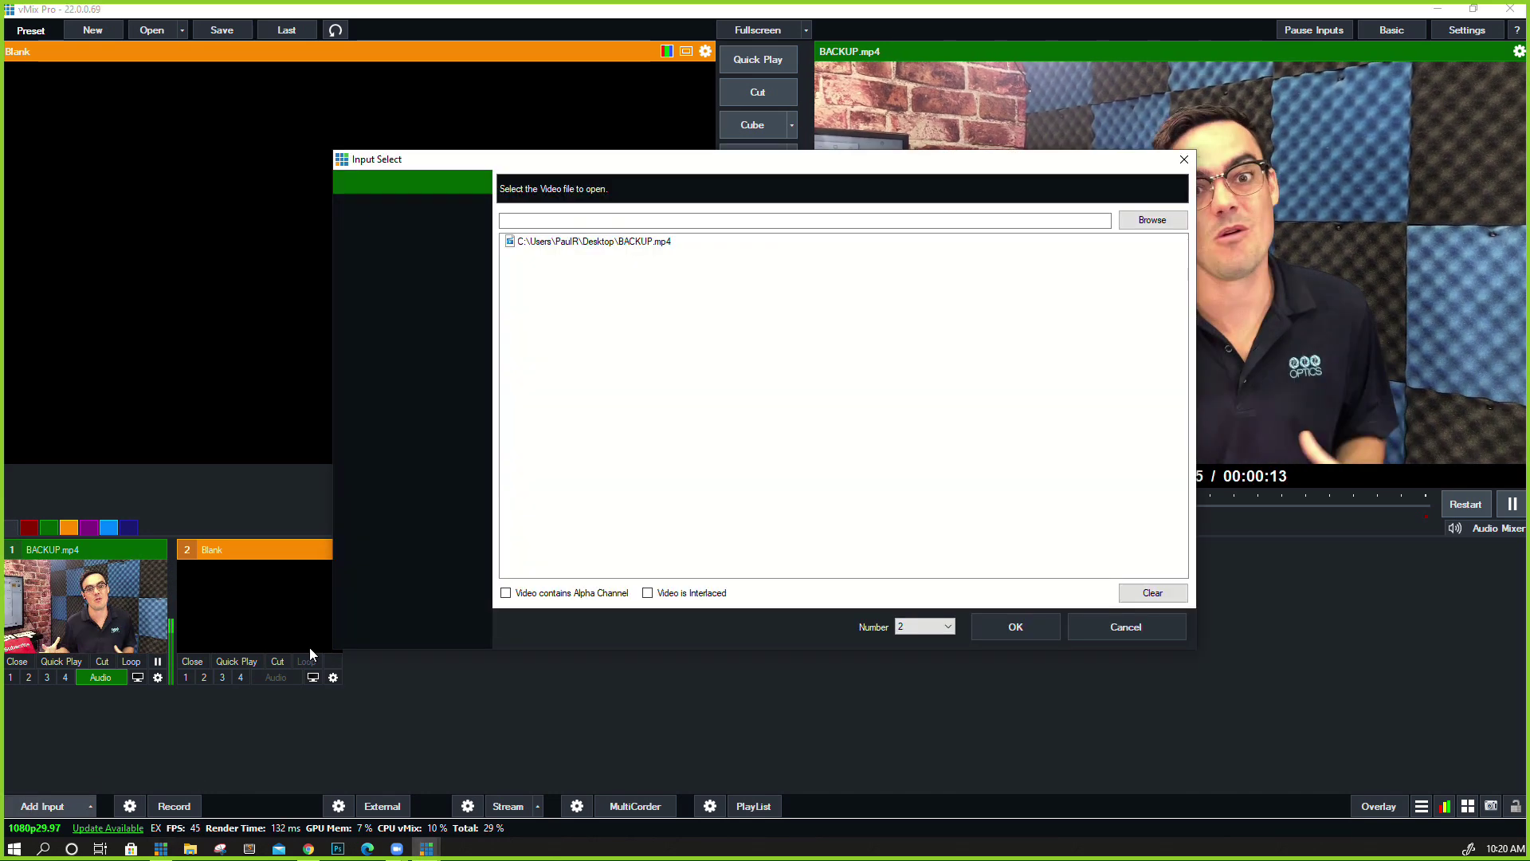
click(1148, 220)
double_click(852, 389)
click(1006, 628)
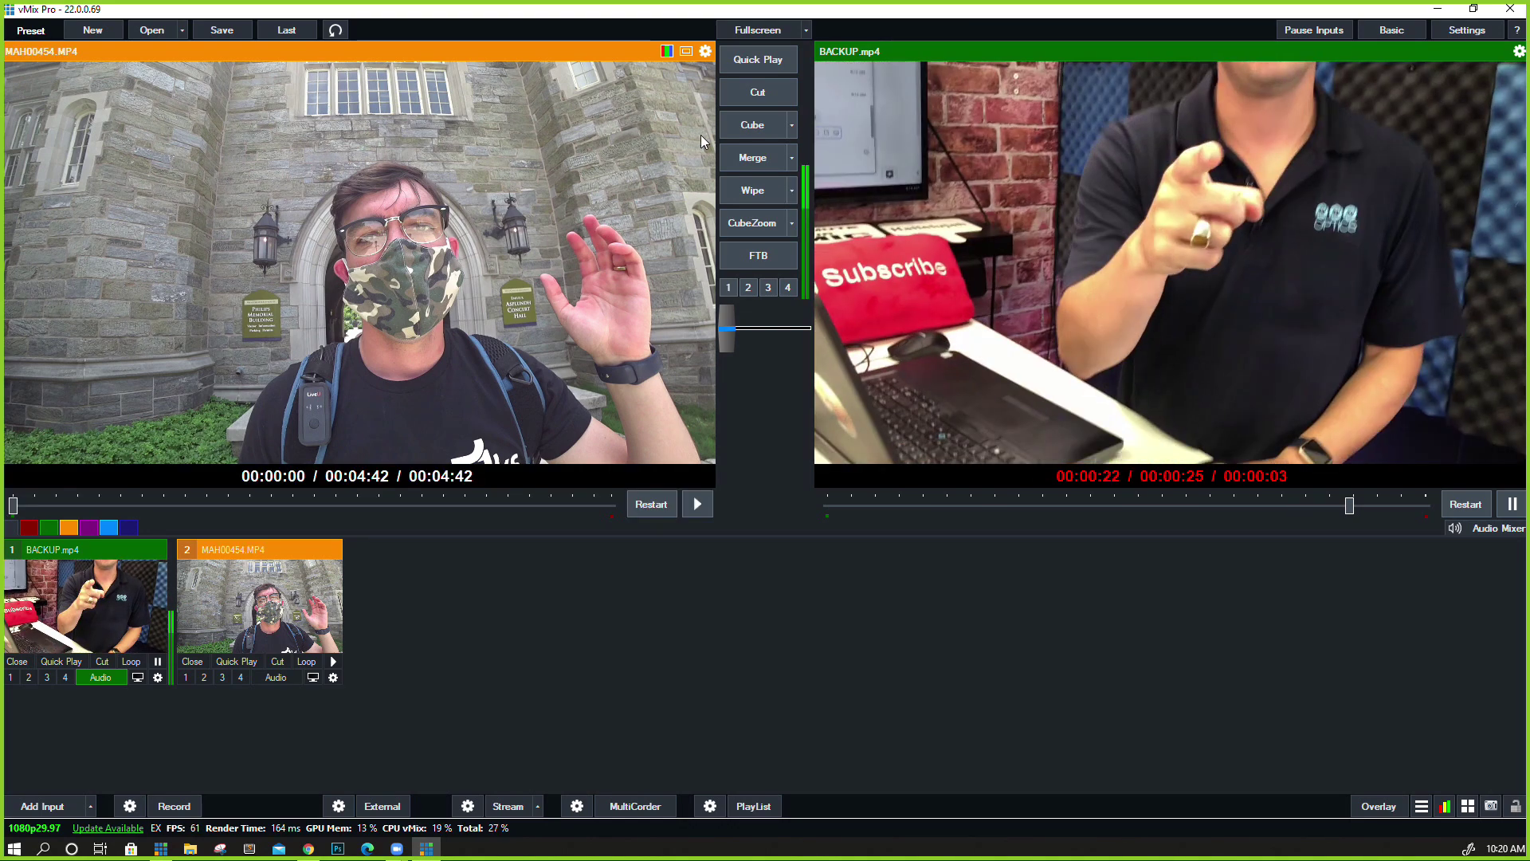
Cut between MAH00454.MP4 and BACKUP.mp4, ending with MAH00454.MP4 live
click(756, 91)
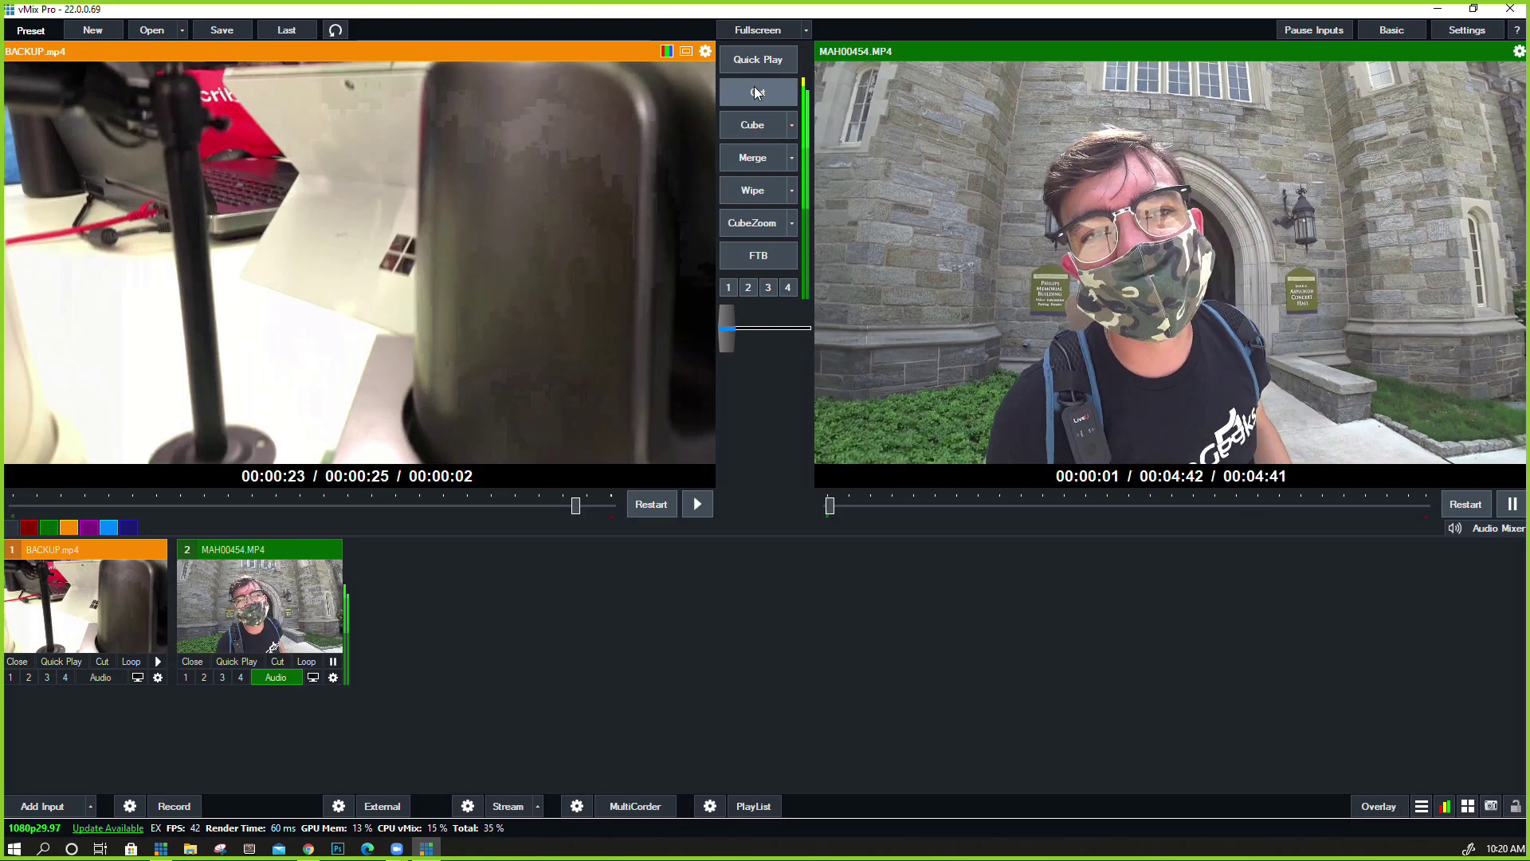
click(757, 92)
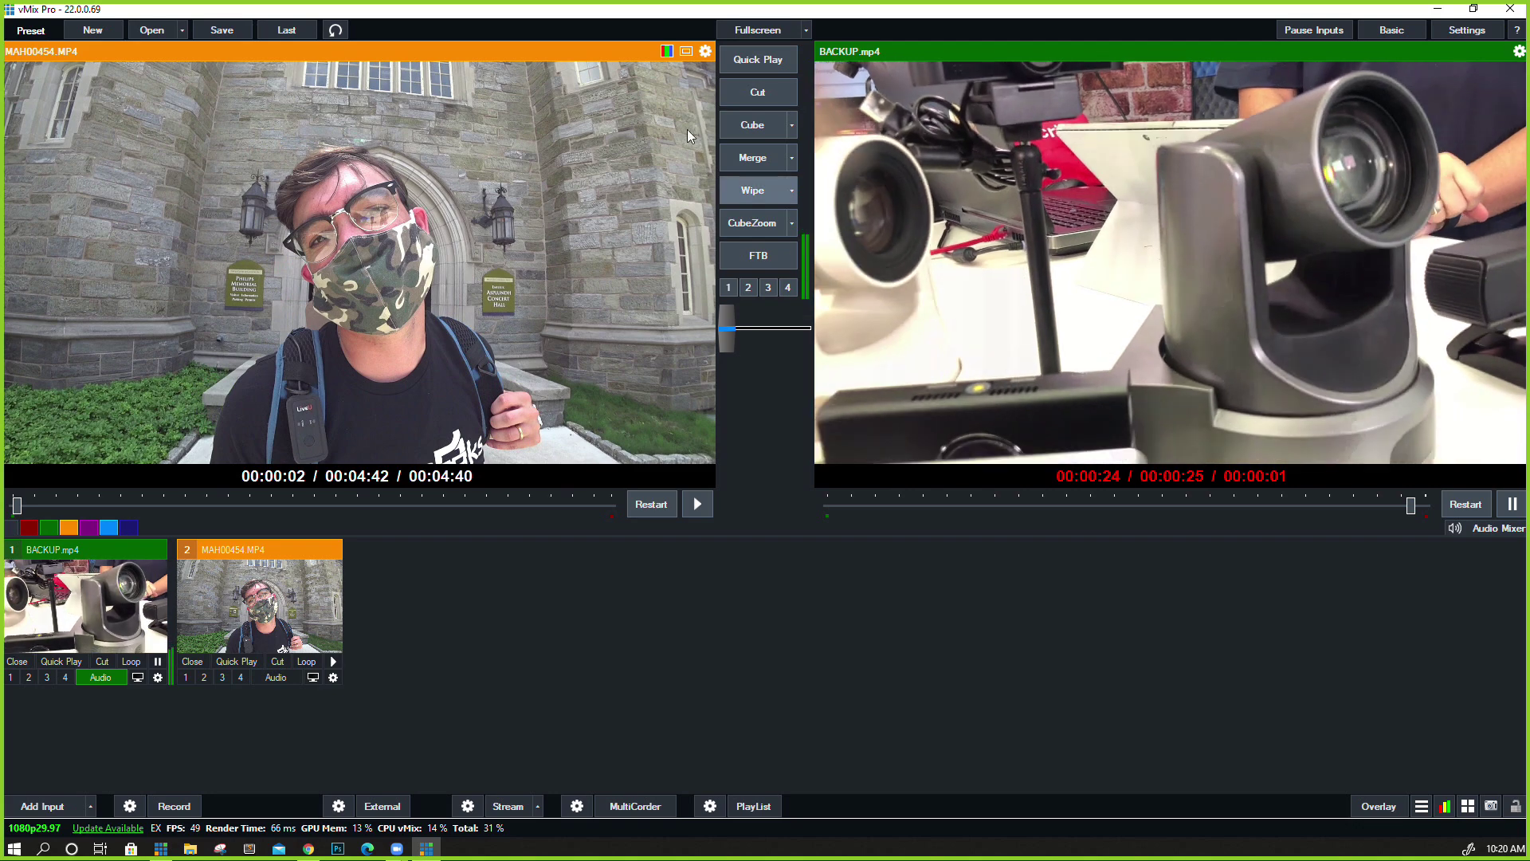
click(734, 94)
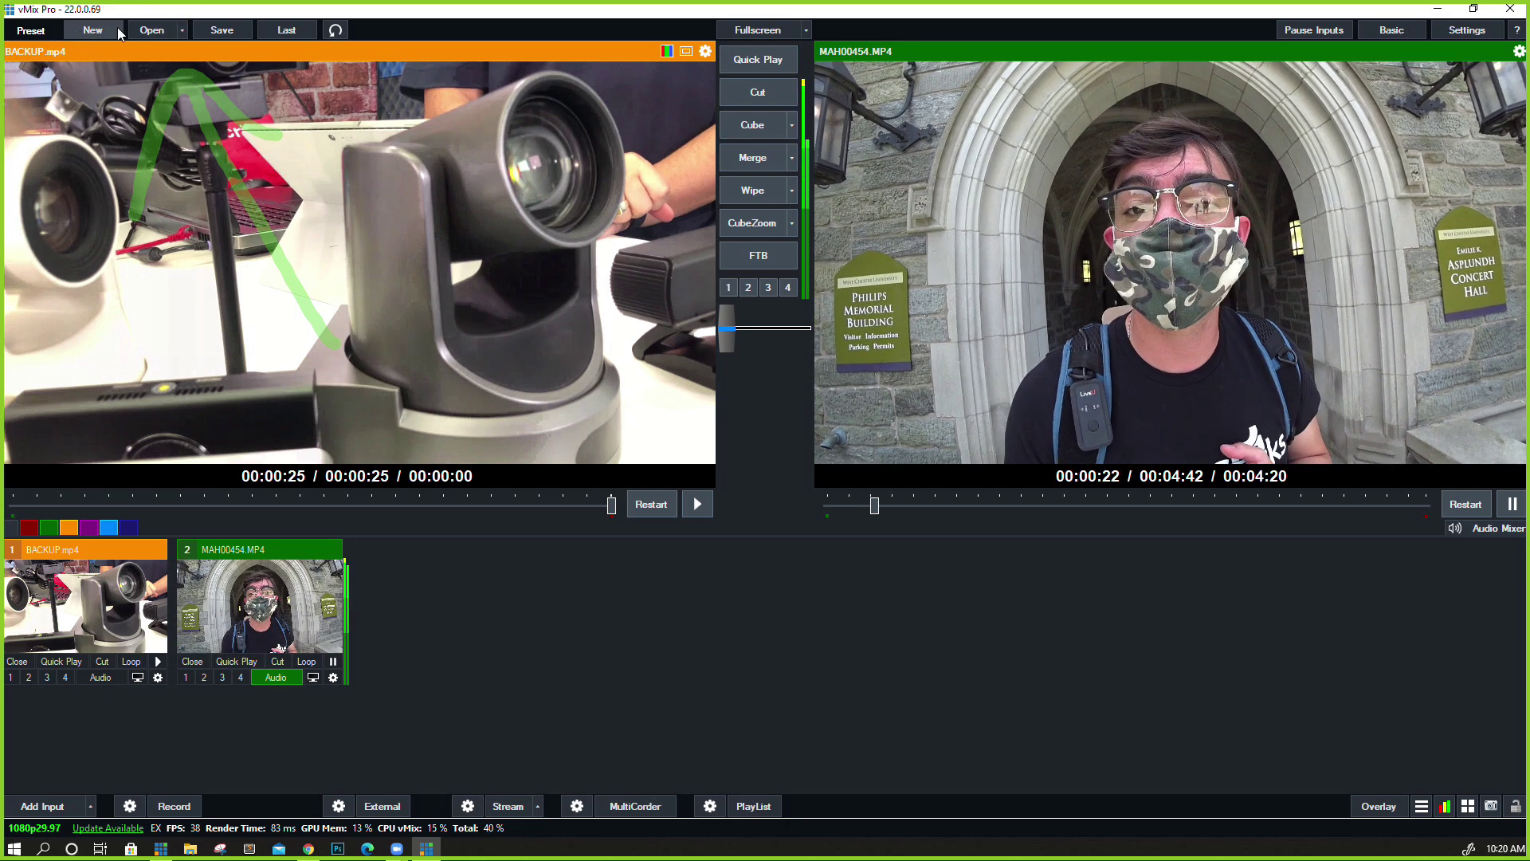
Save the preset as 'example' and confirm it appears in the recent presets list
click(185, 32)
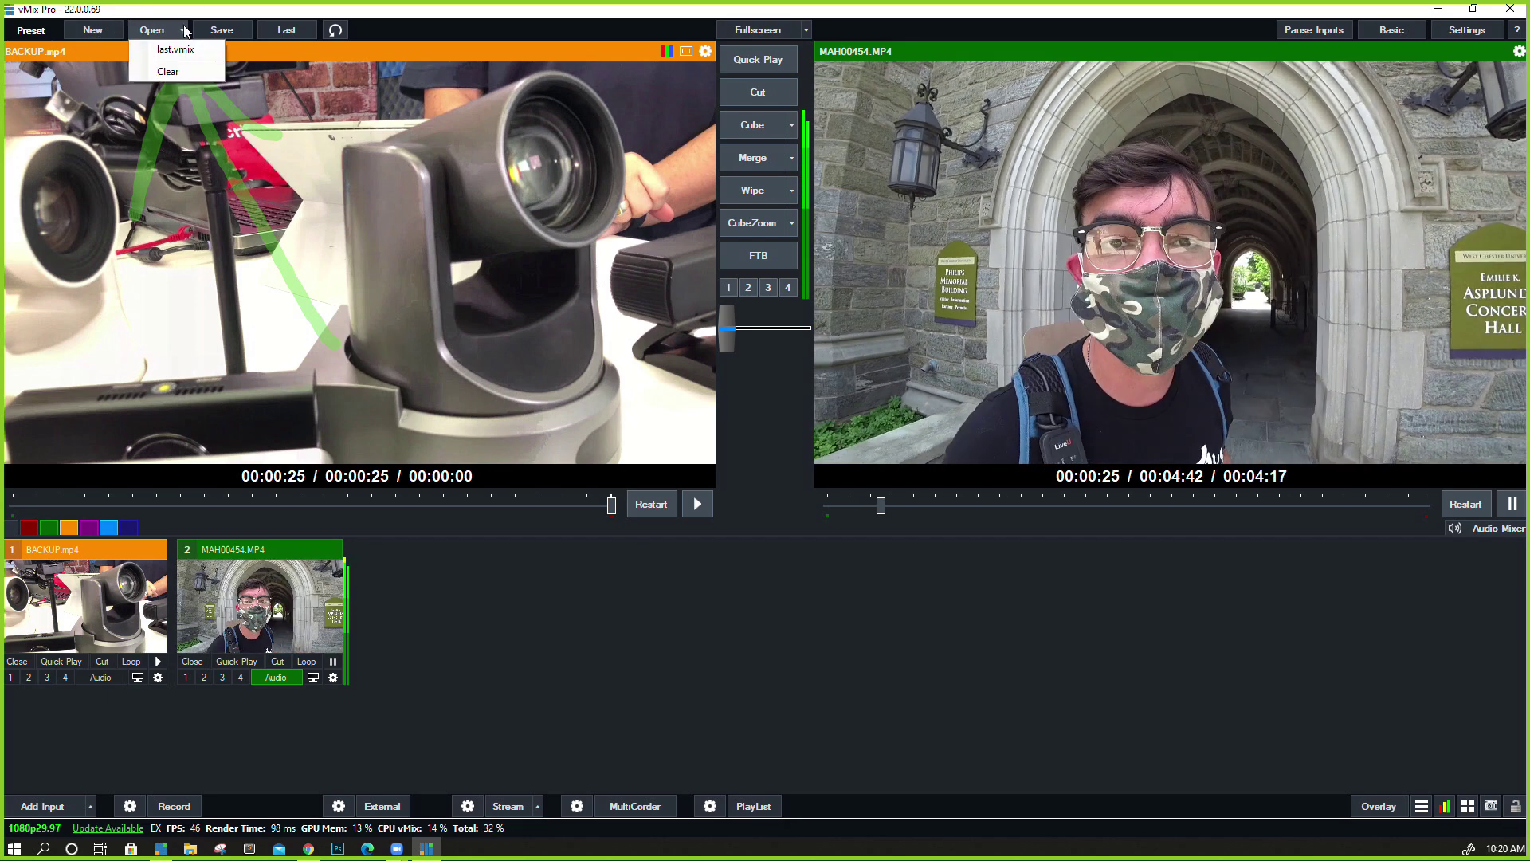
click(214, 32)
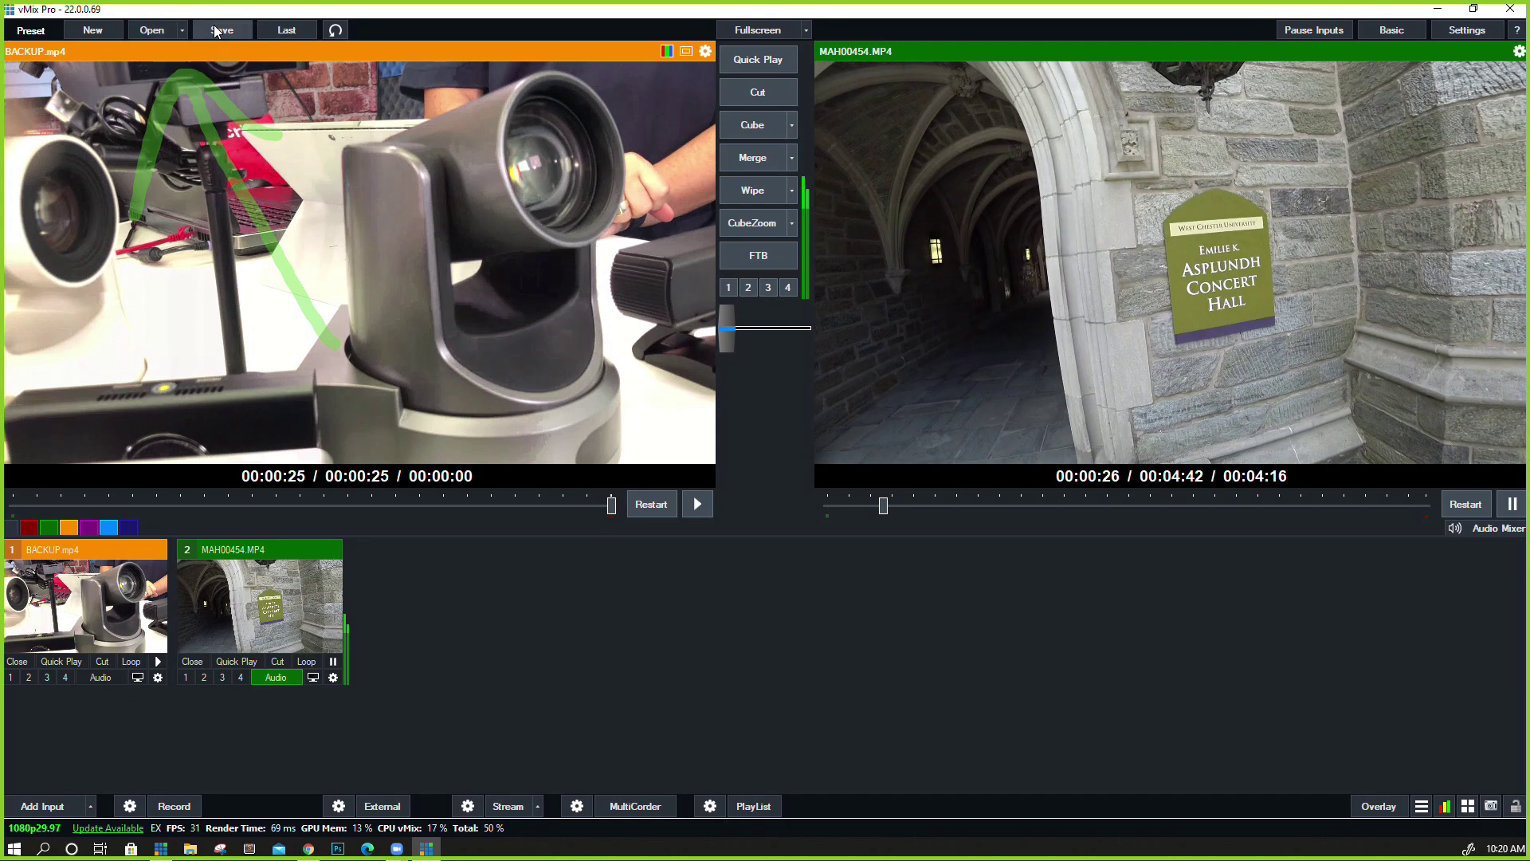
click(215, 32)
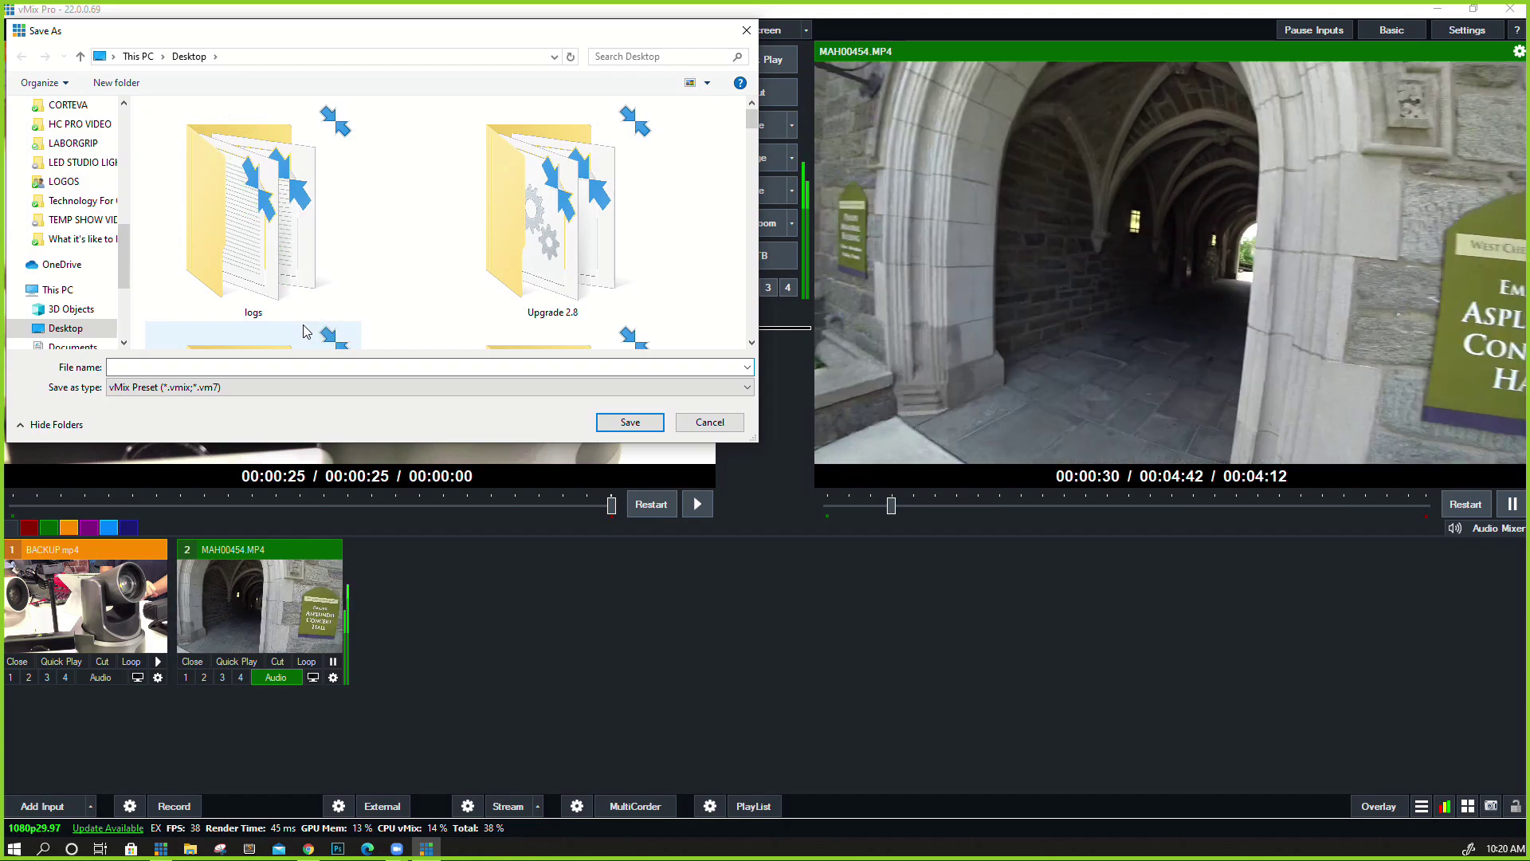
text(example)
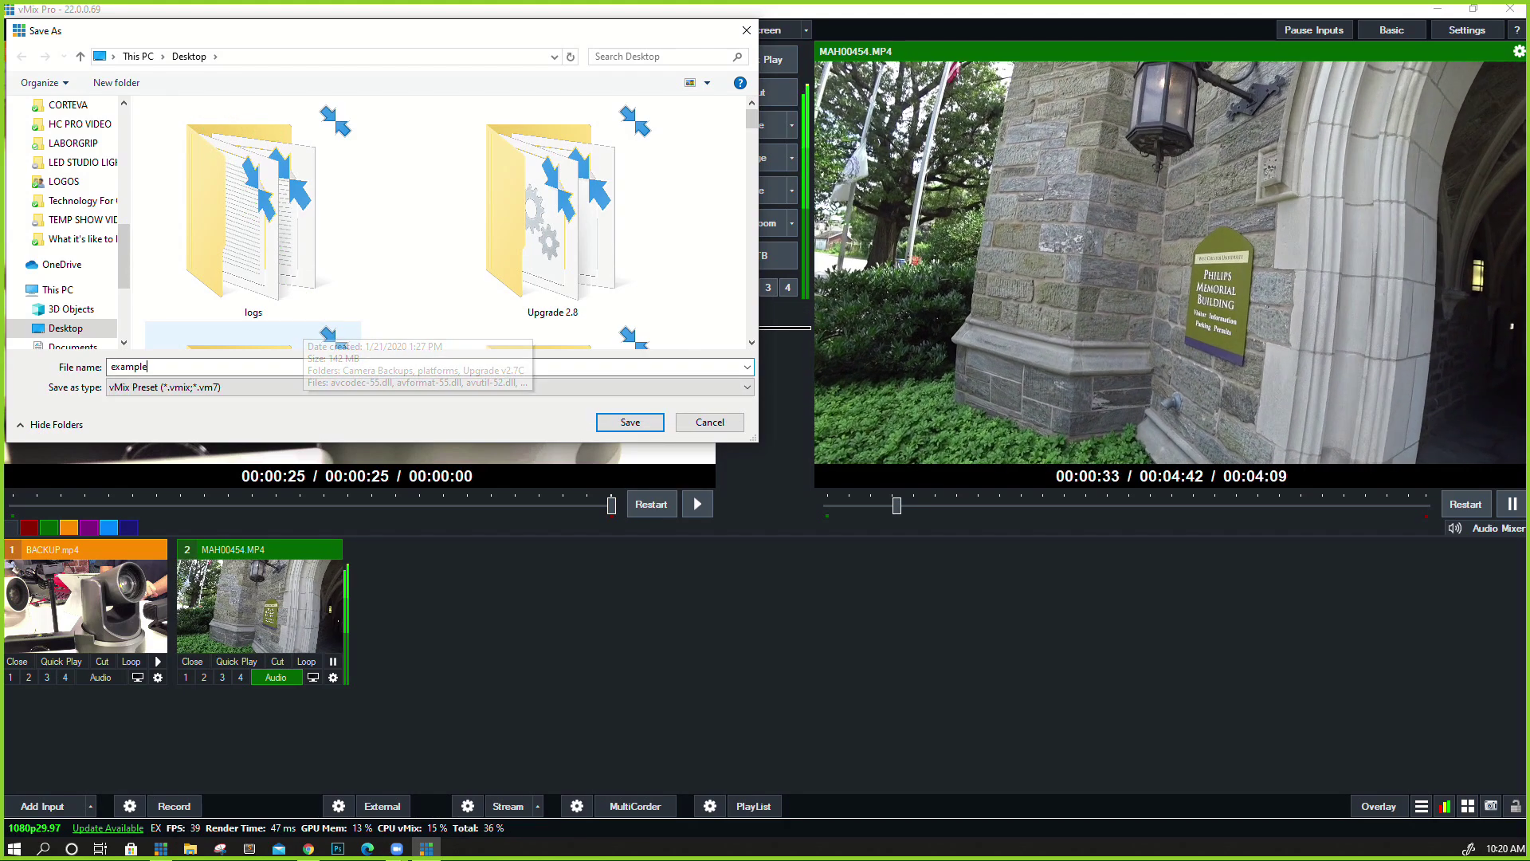
key(Return)
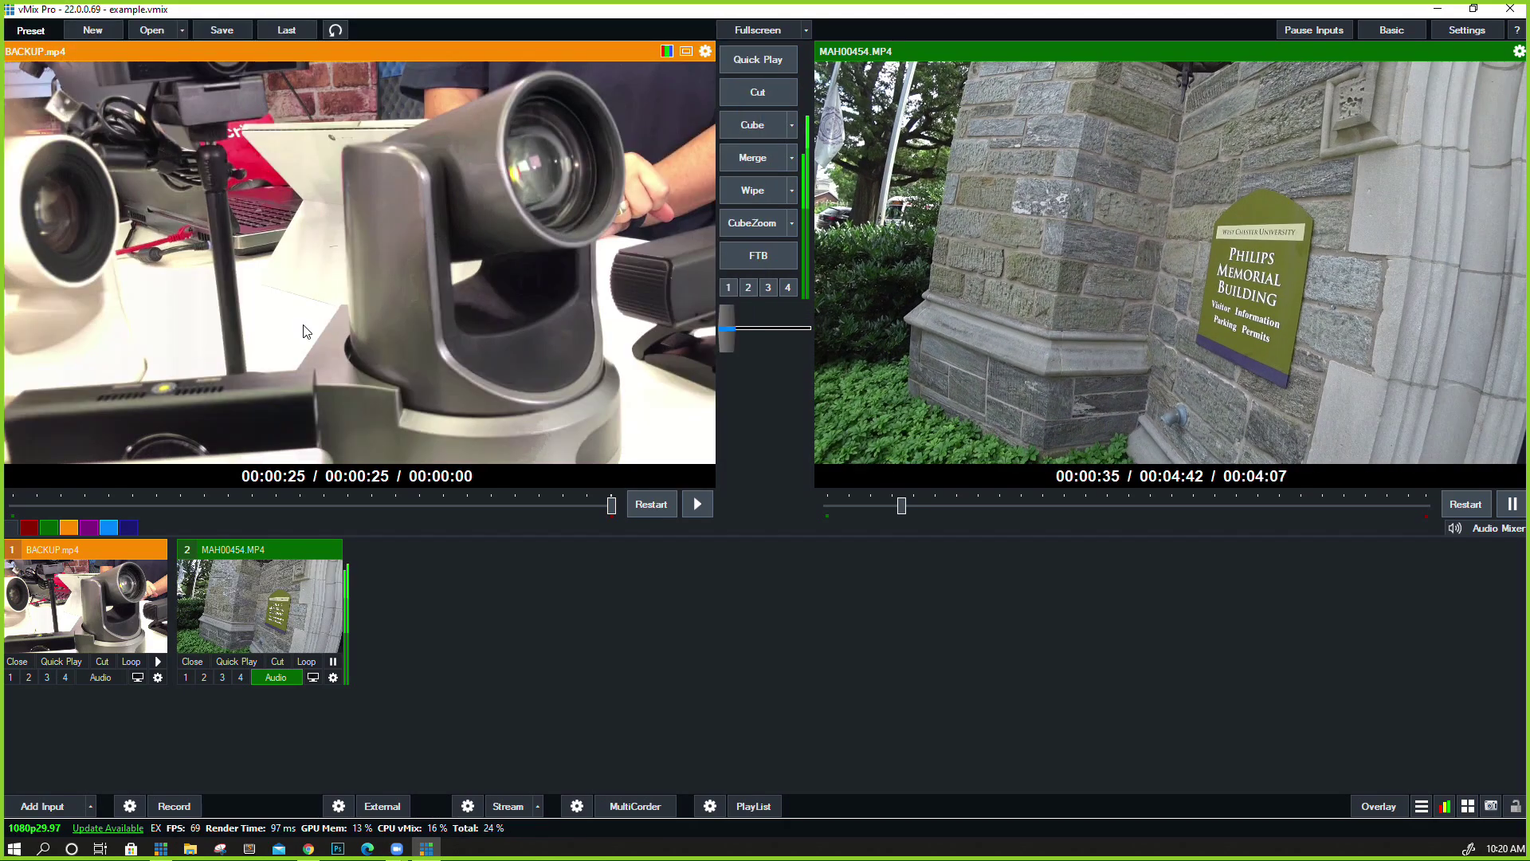
click(182, 29)
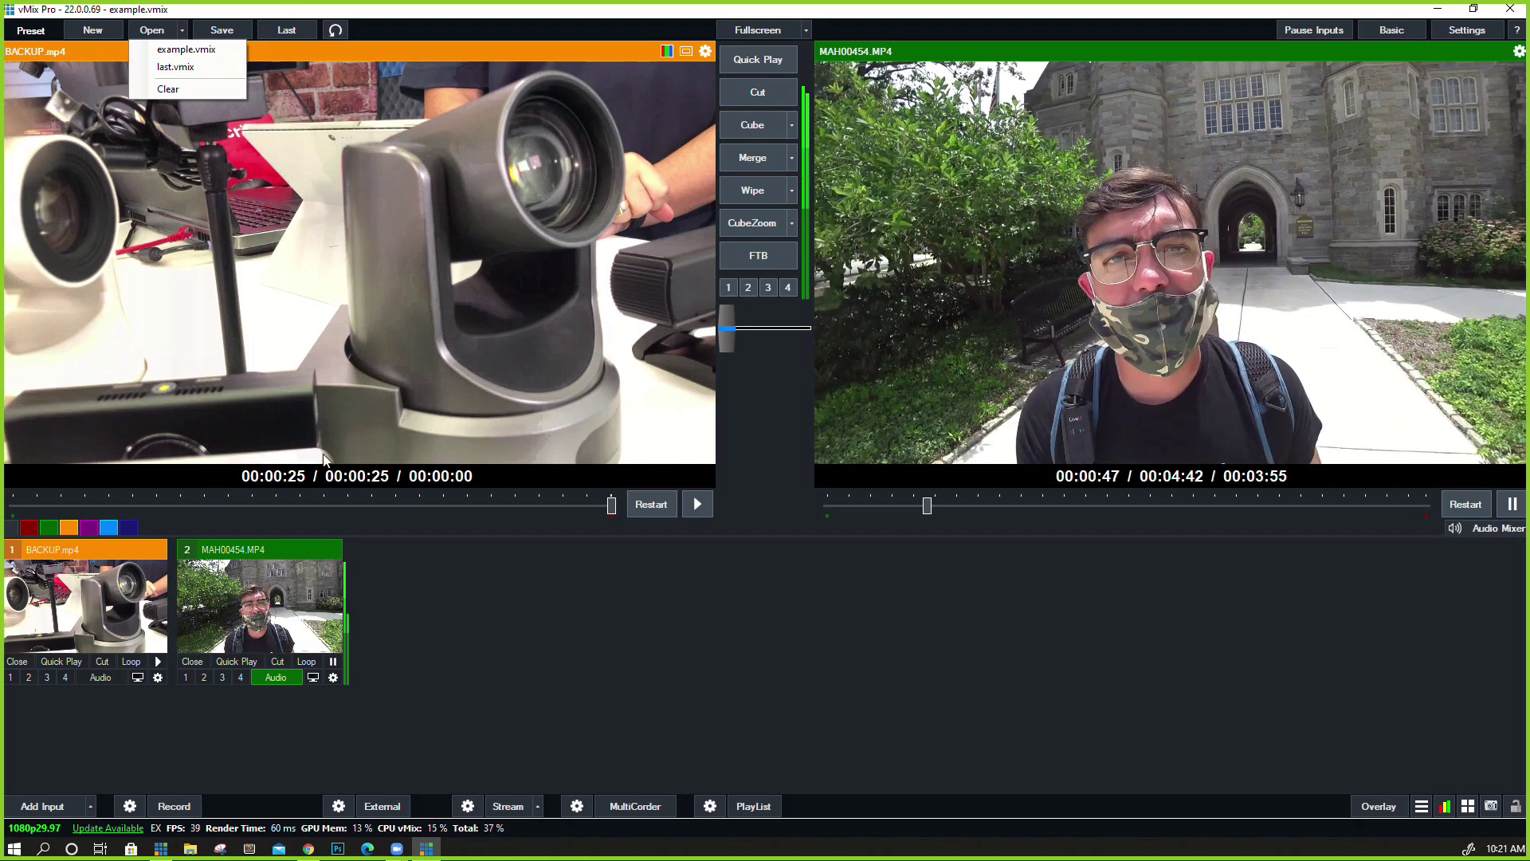
click(408, 572)
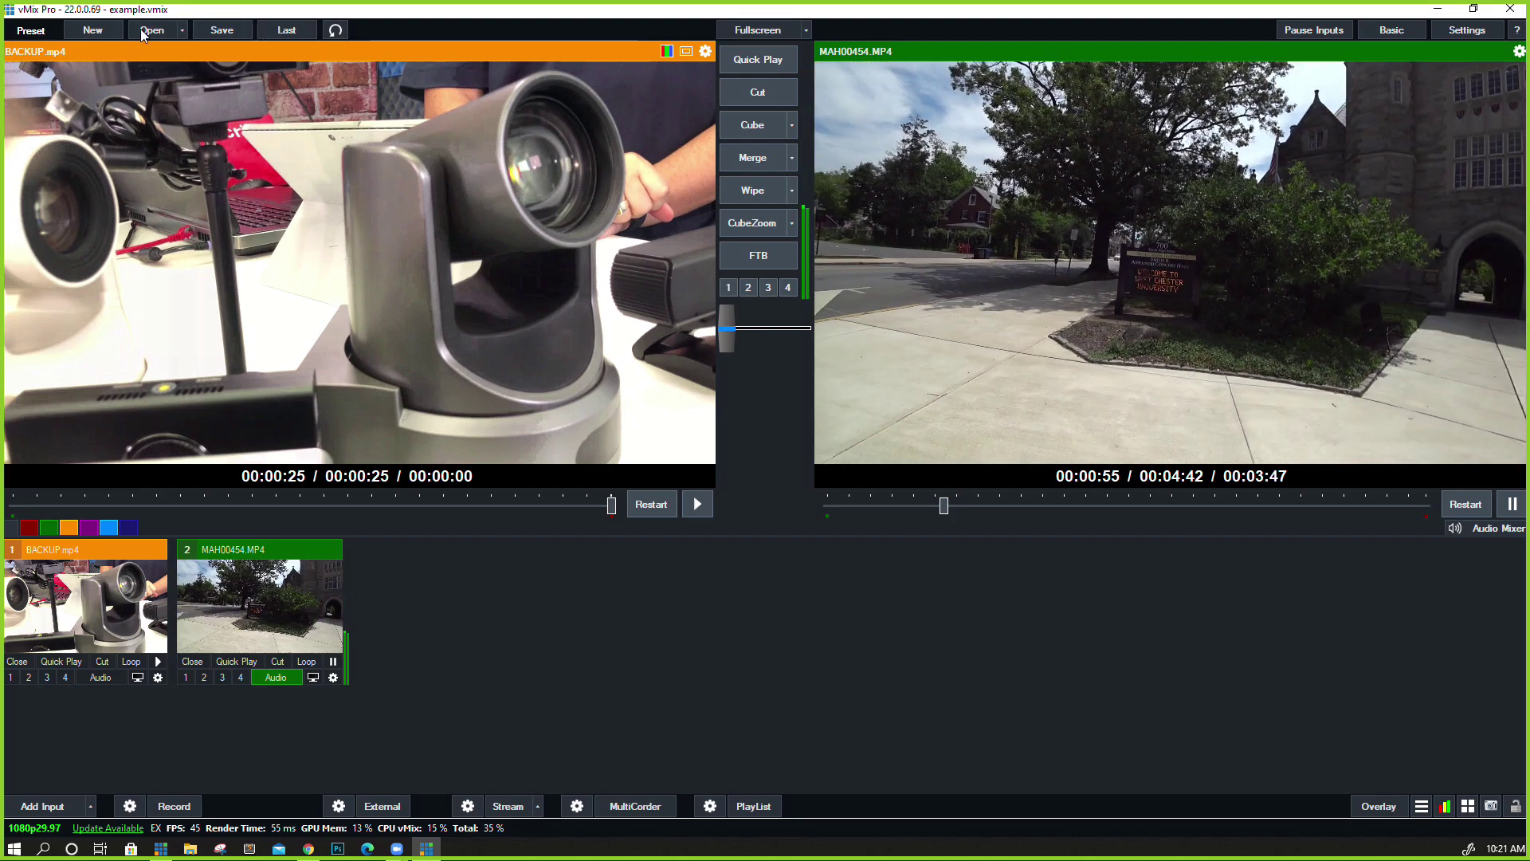
Restore and close Desktop Capture twice, muting MAH00454.MP4's audio in between
click(335, 30)
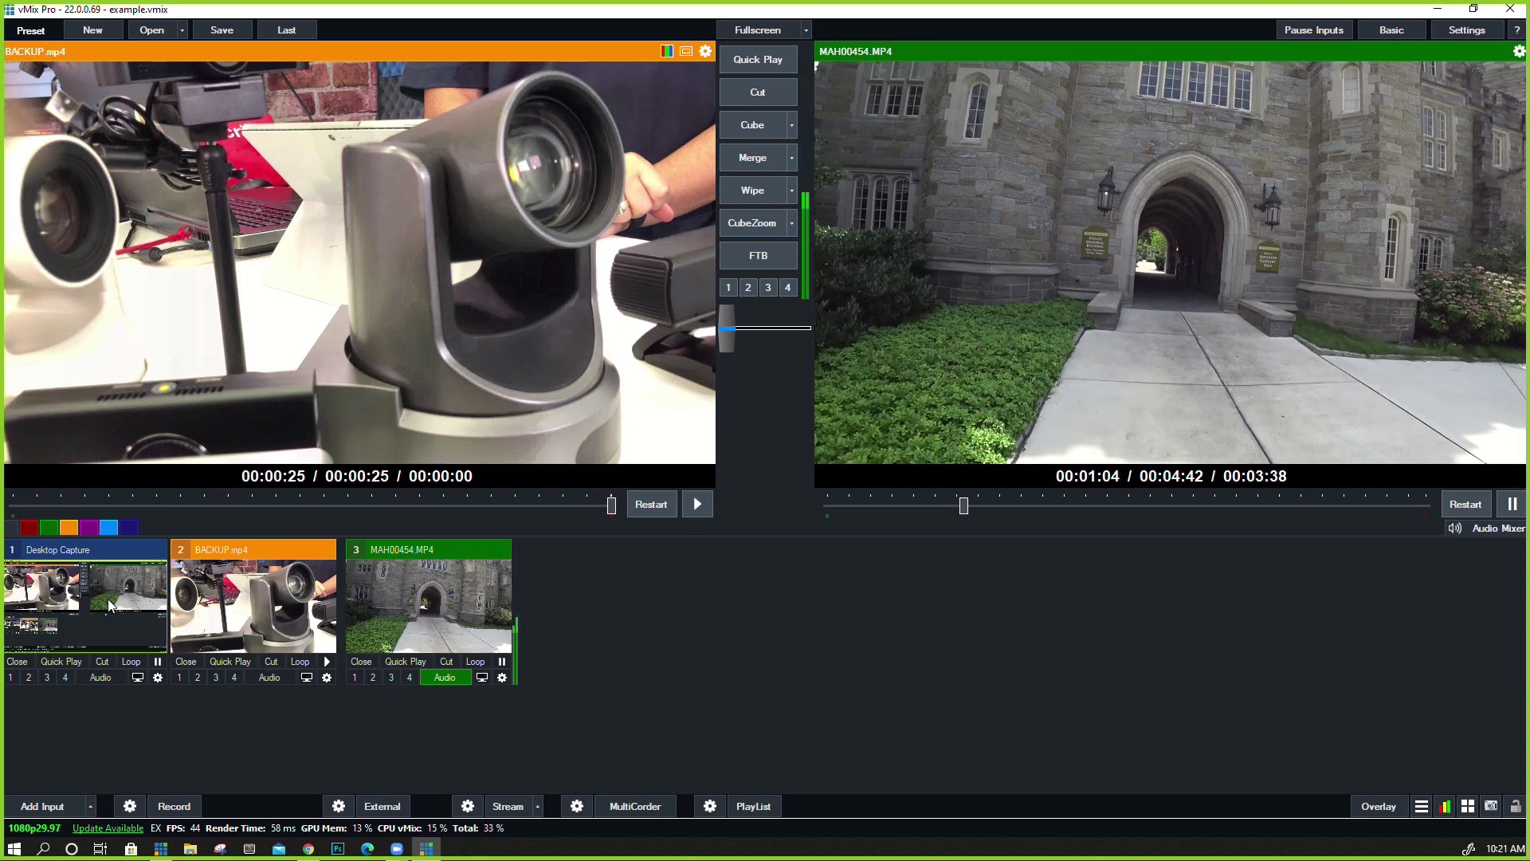
click(18, 662)
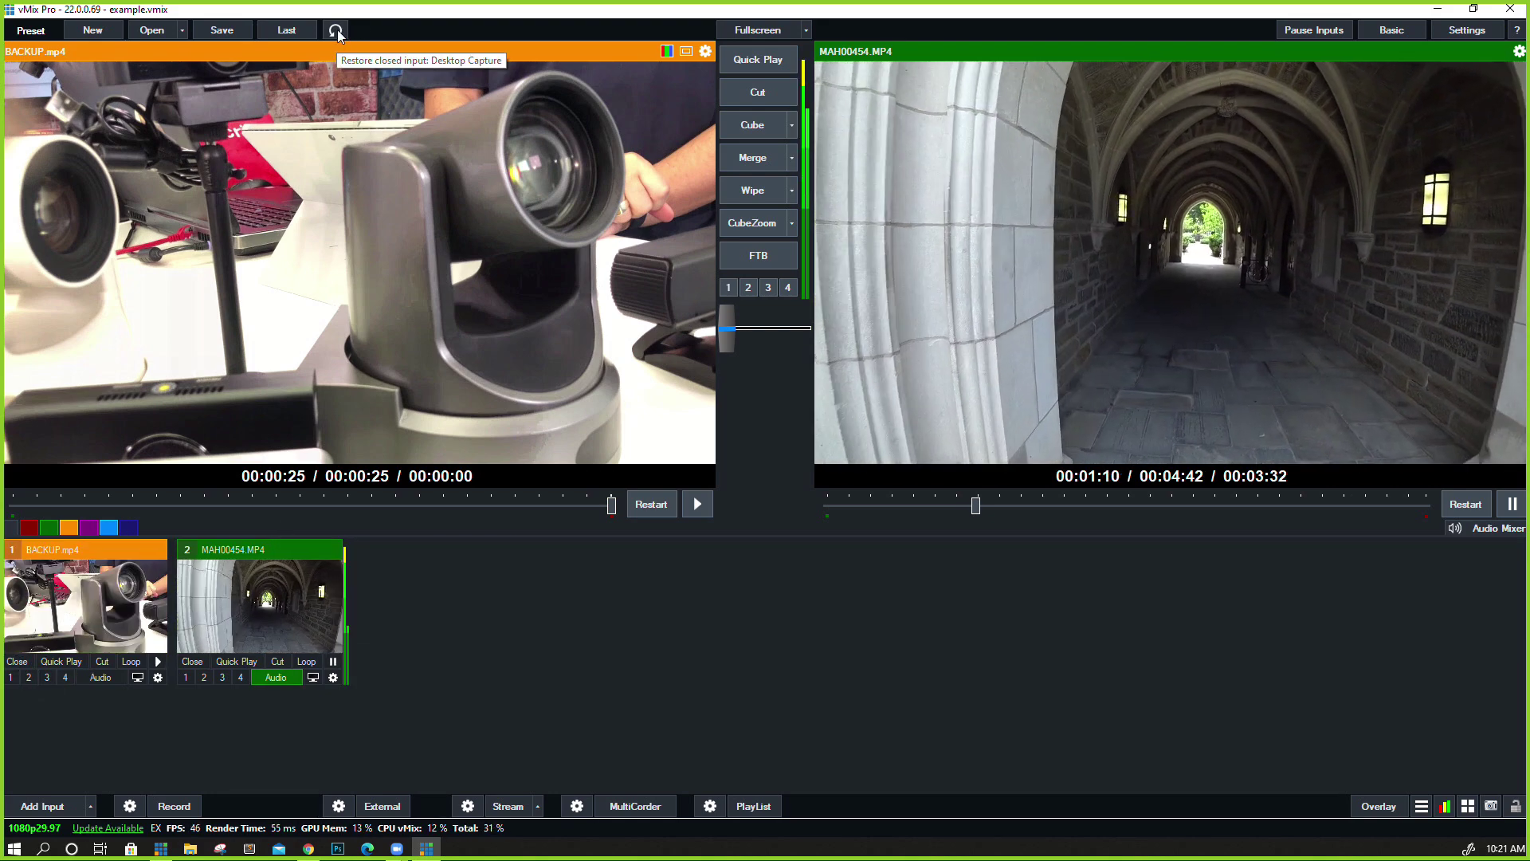
click(335, 30)
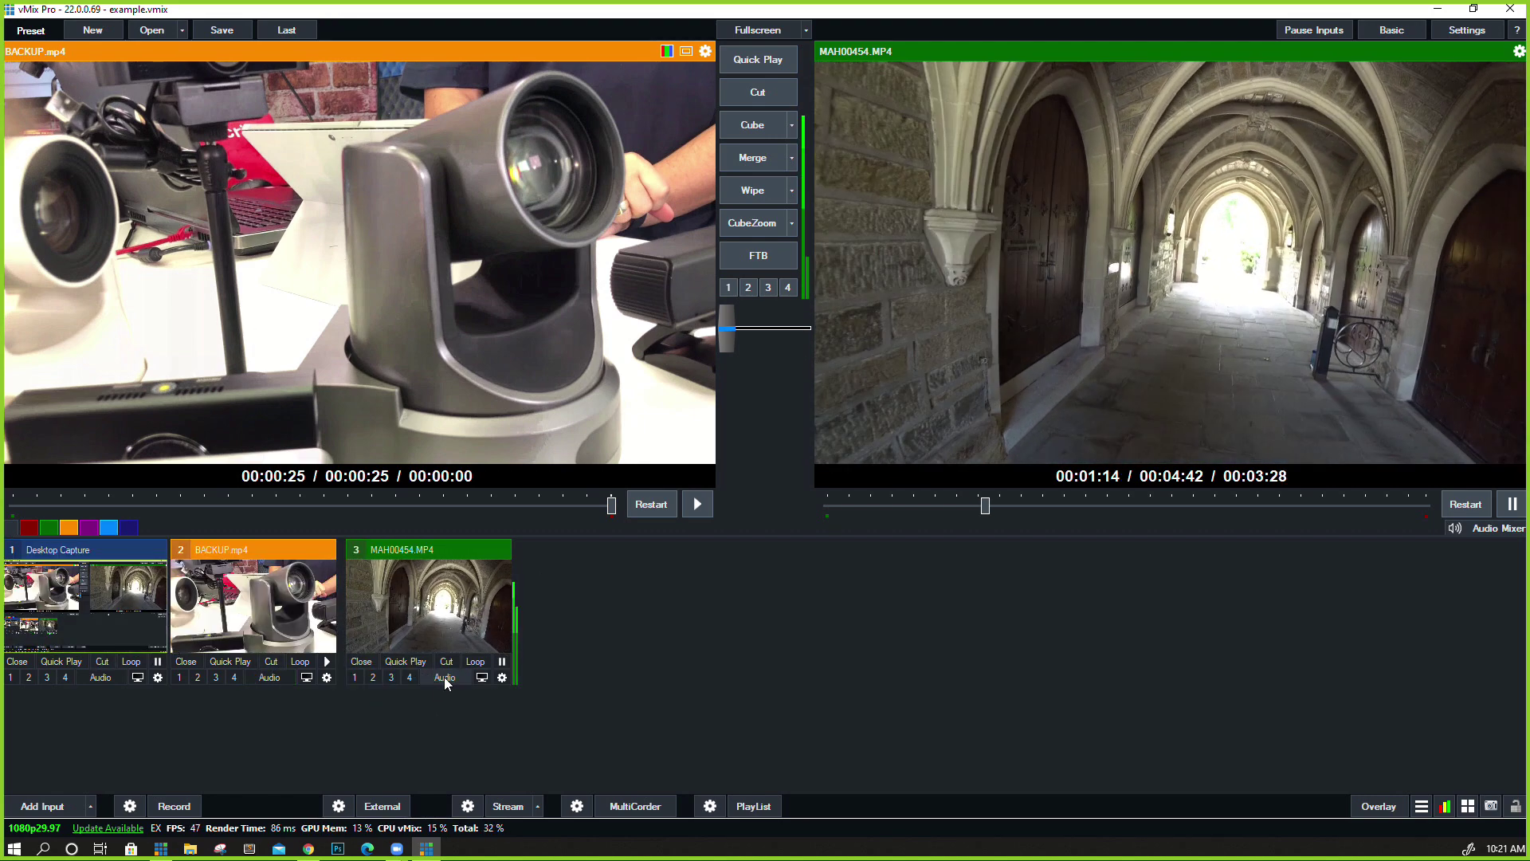
click(443, 677)
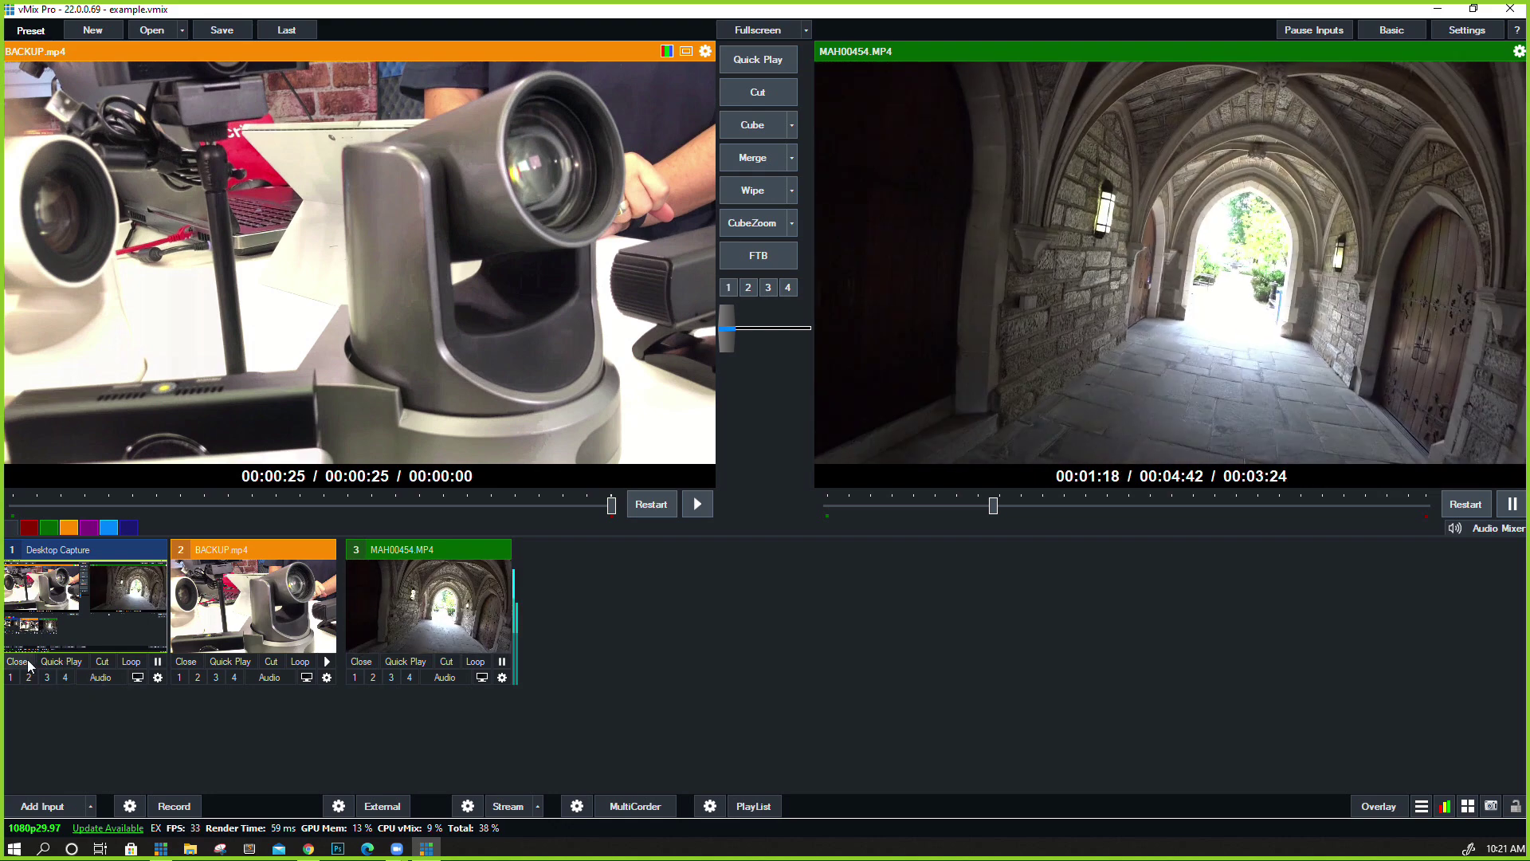
click(30, 662)
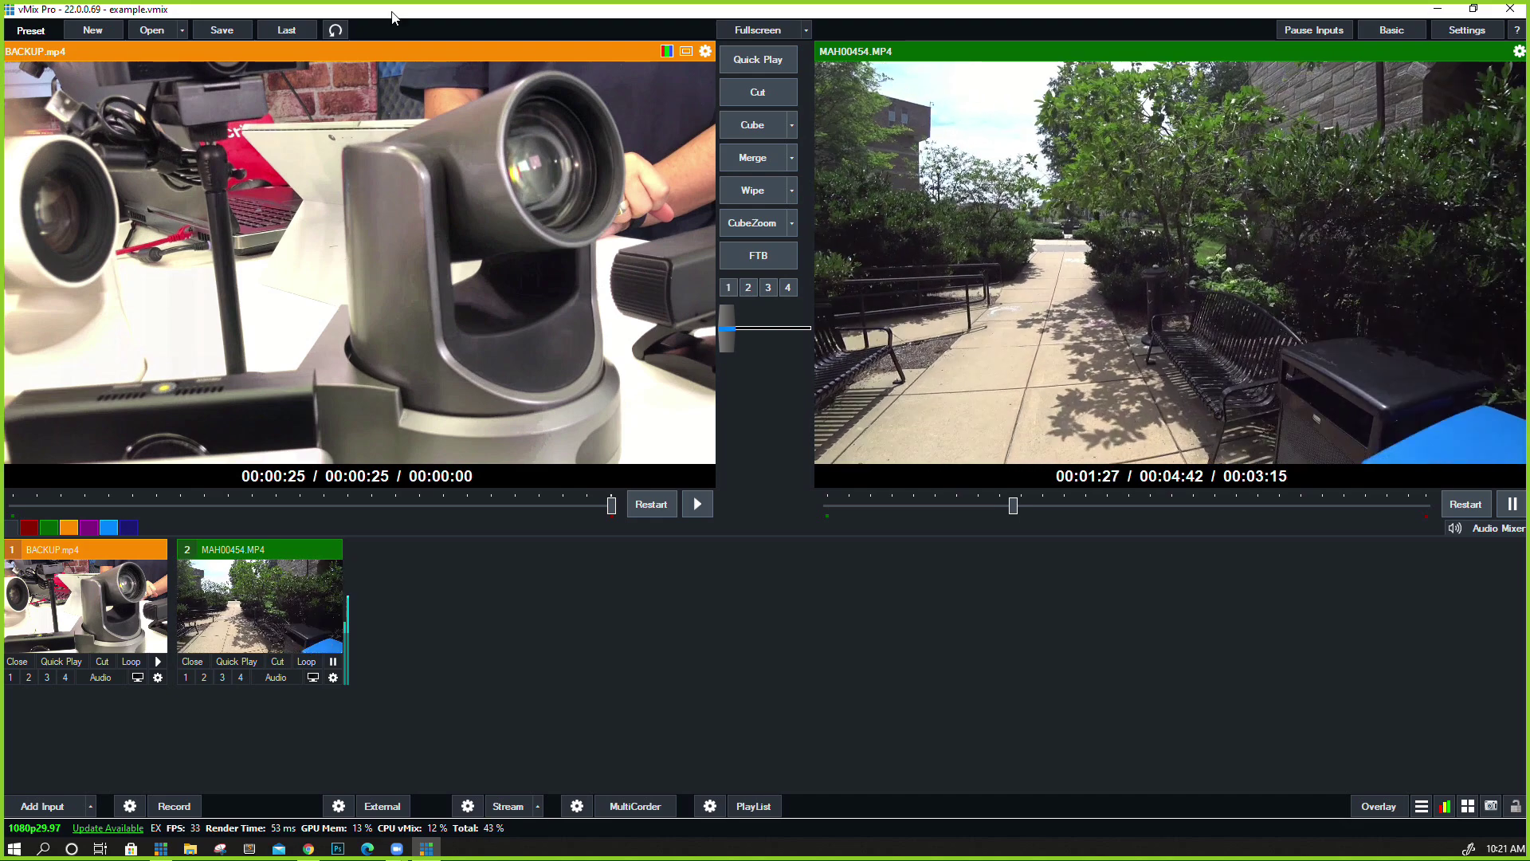
Show the Waveform RGB + Preview scope and play BACKUP.mp4 from the start
click(667, 51)
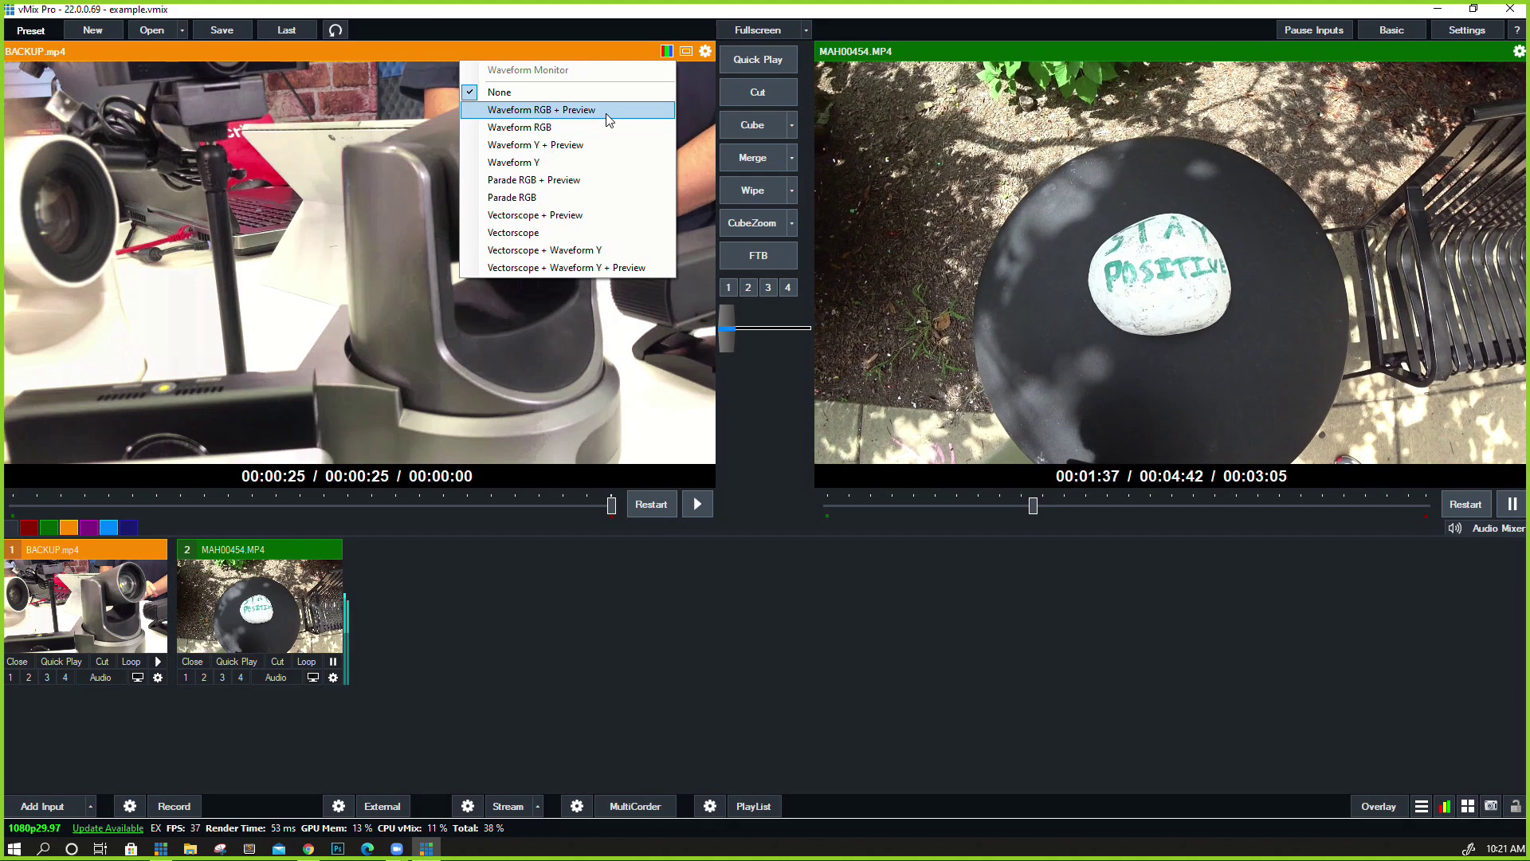
click(606, 111)
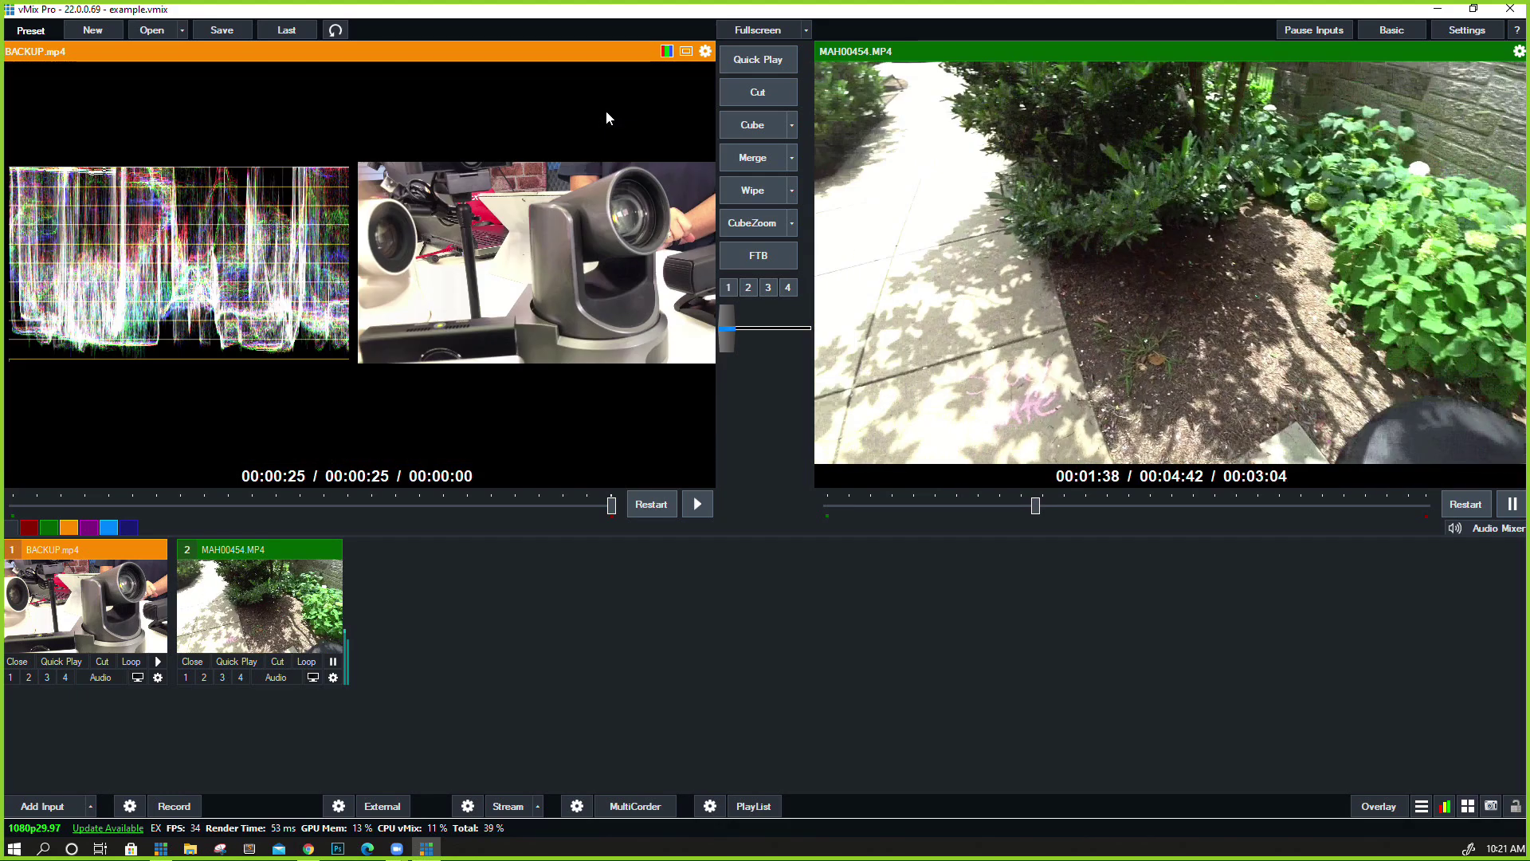
click(158, 660)
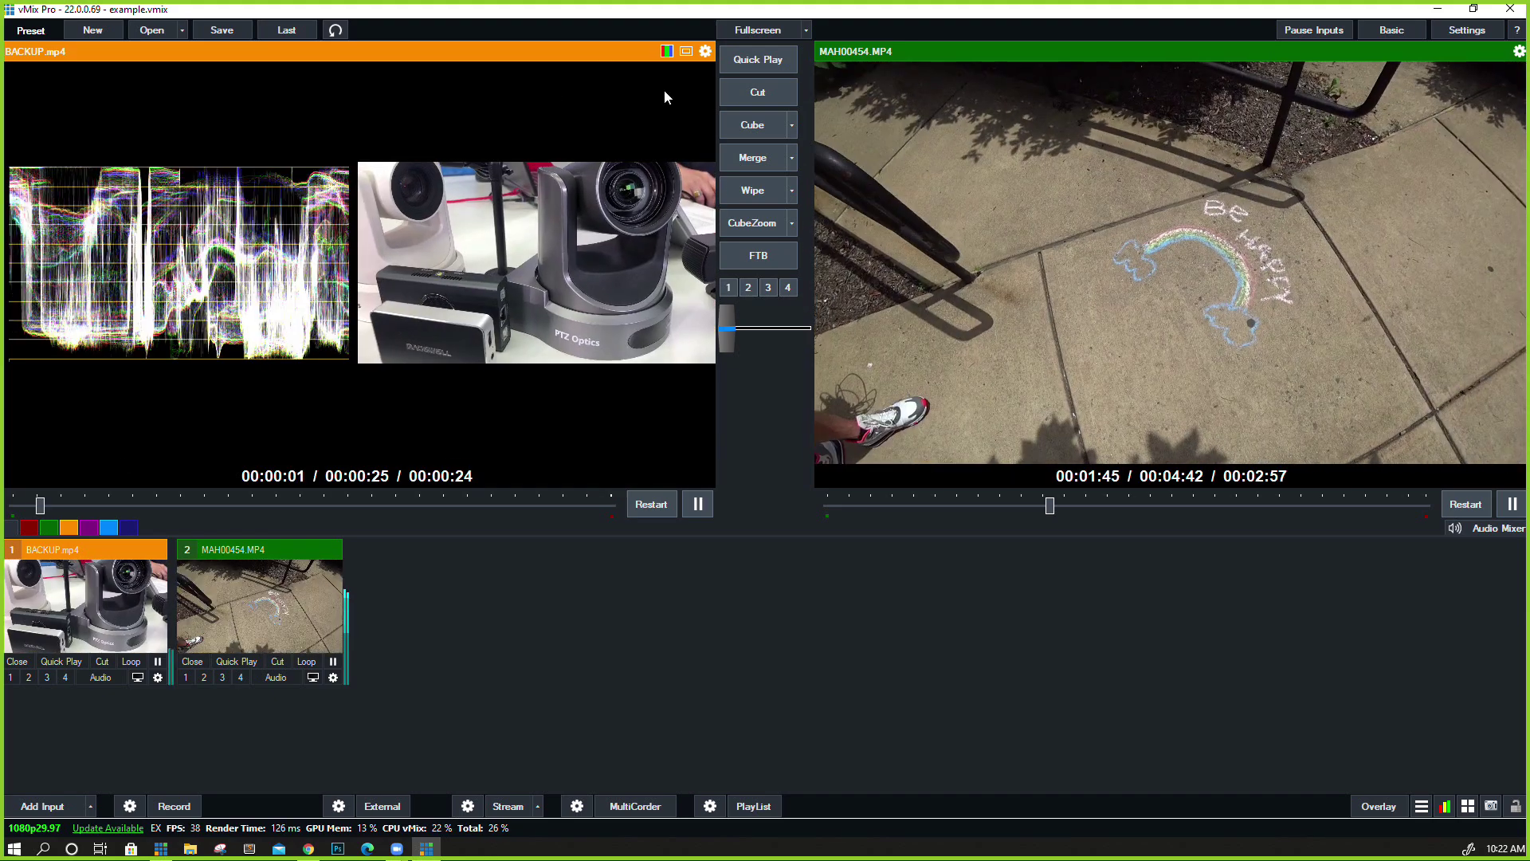
Switch scopes to Vectorscope + Preview, then Vectorscope + Waveform Y + Preview
click(668, 51)
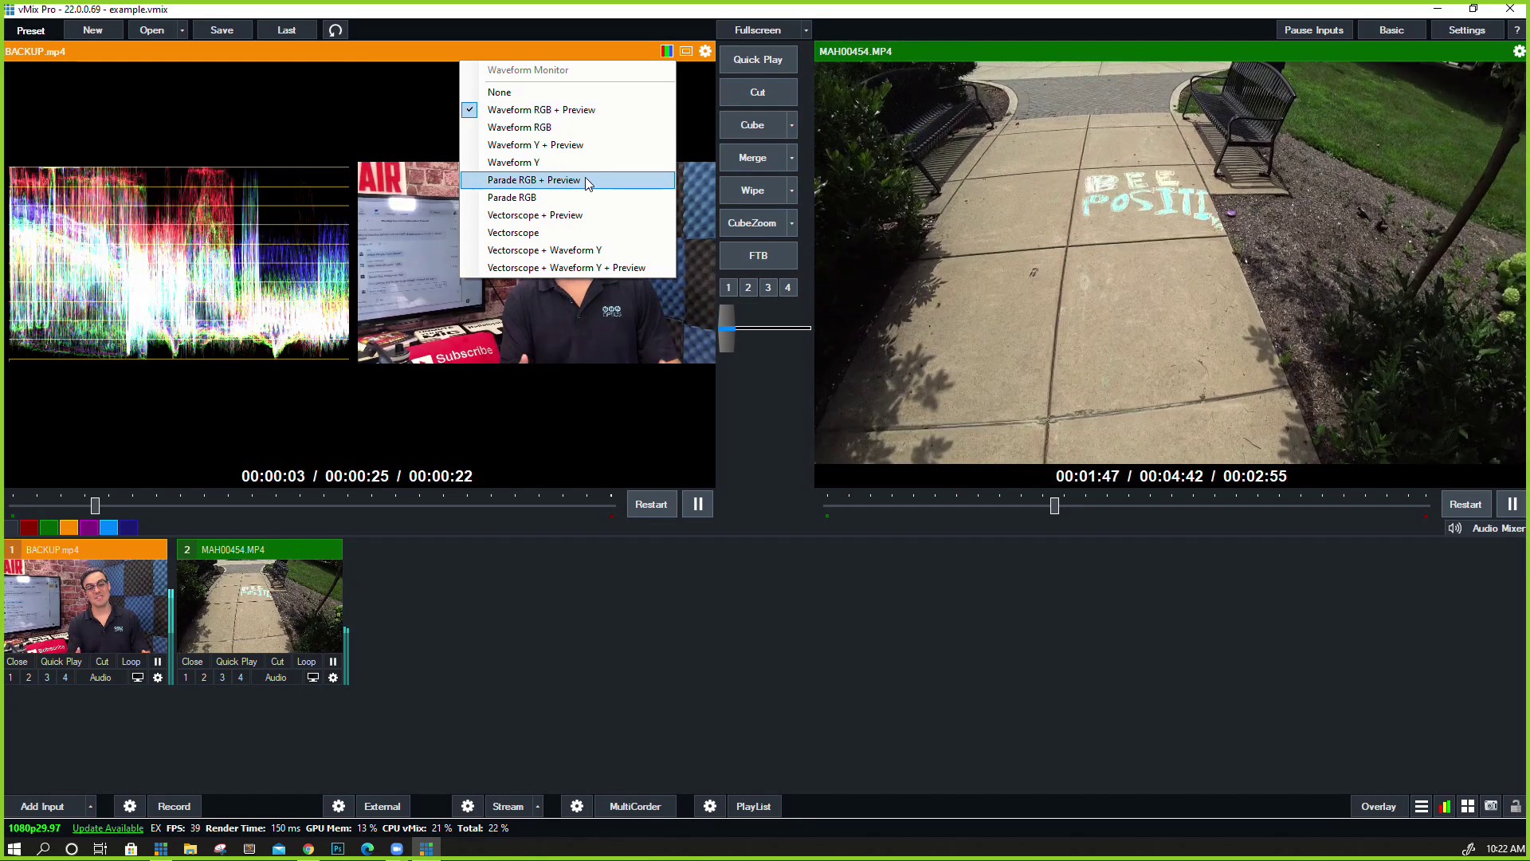
click(571, 215)
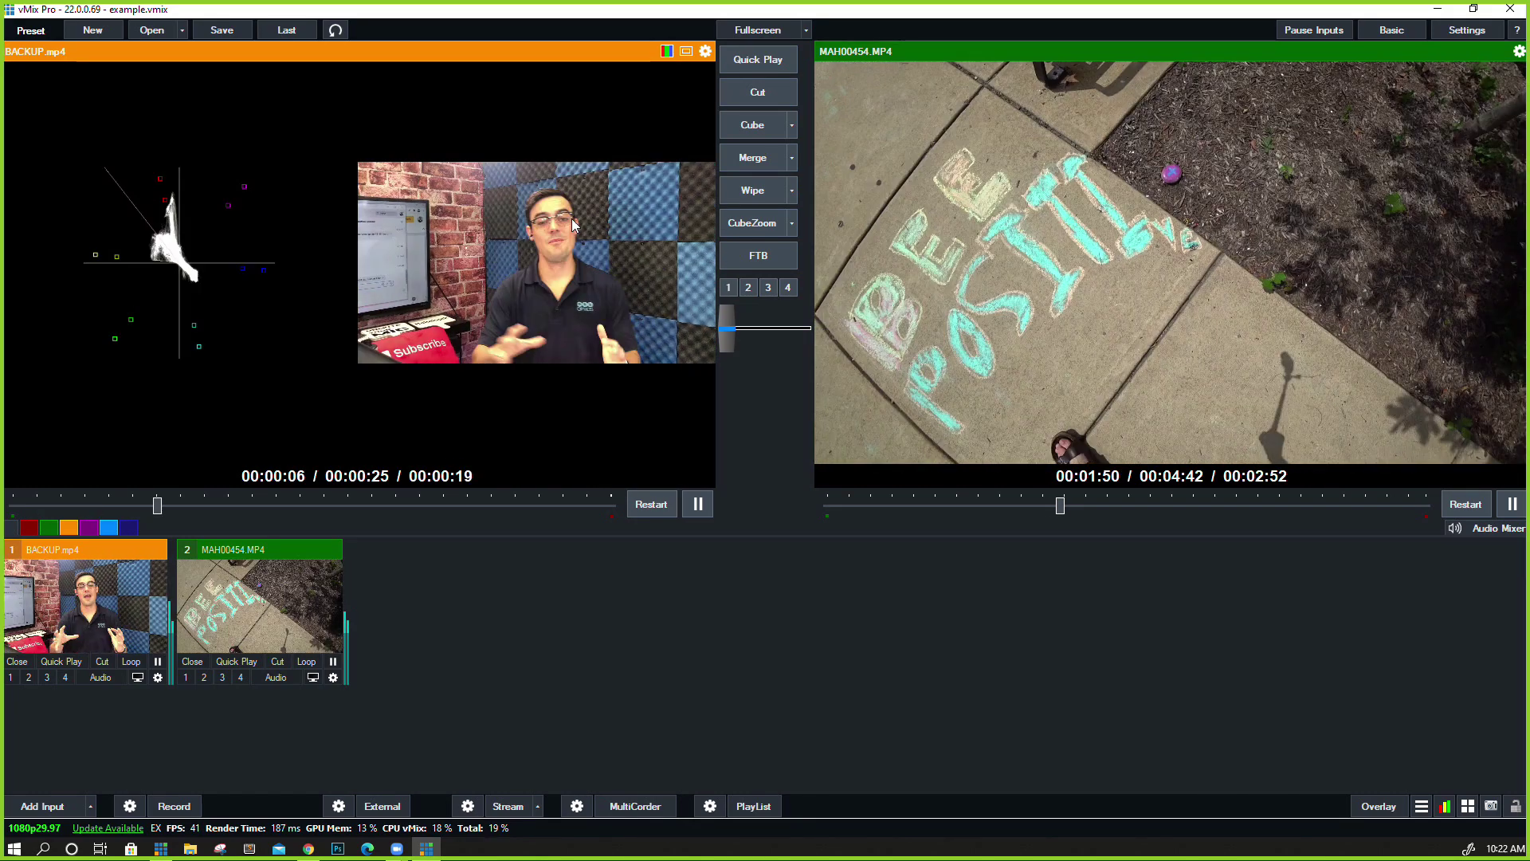
click(667, 52)
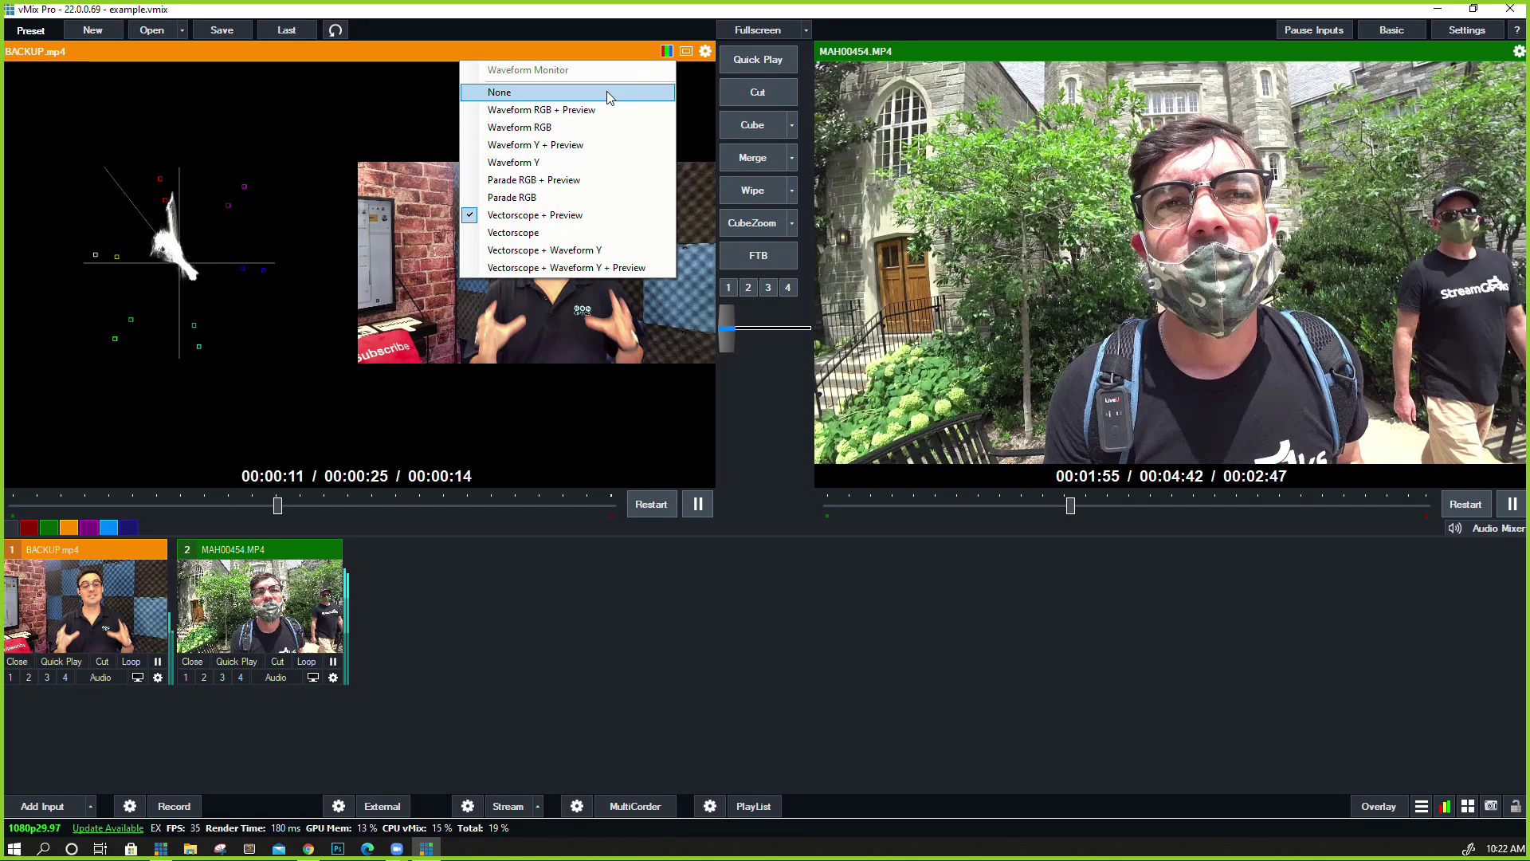
click(594, 267)
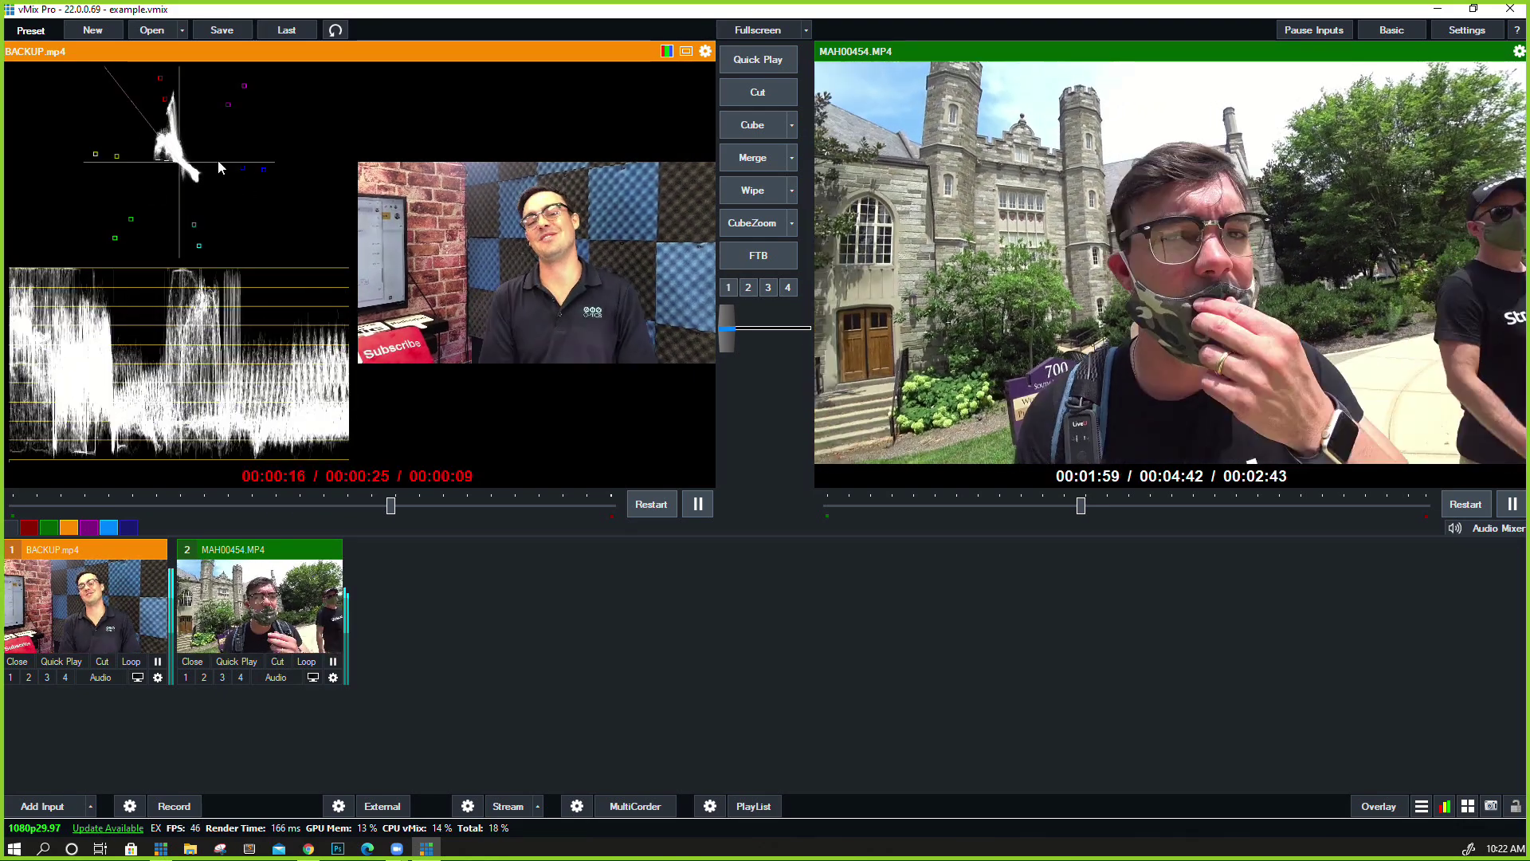
click(666, 52)
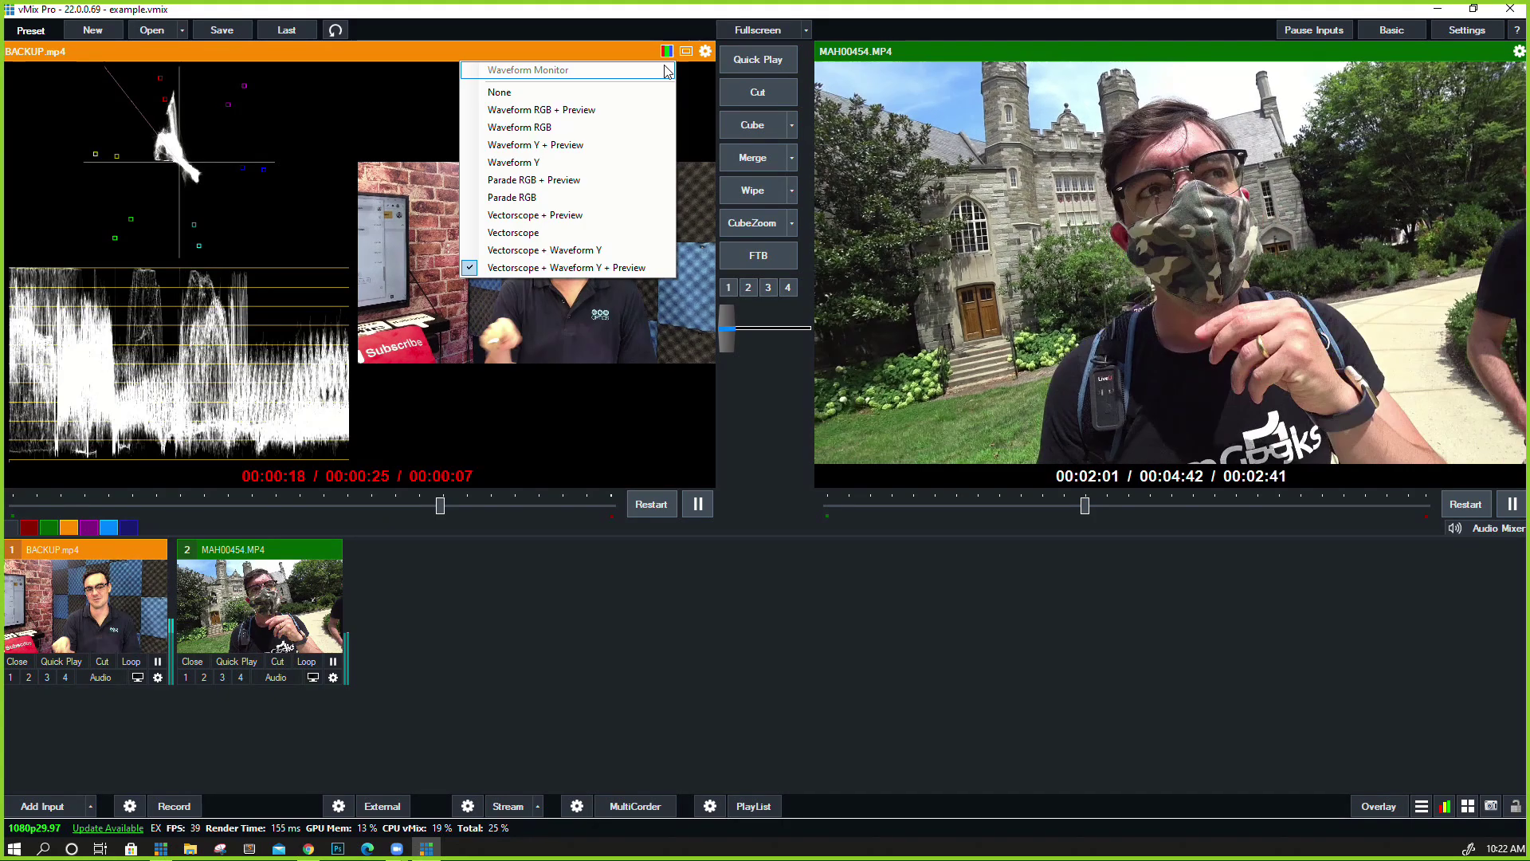
Turn scopes off and overlay the GRID 3 safe-area guide on the preview
click(634, 93)
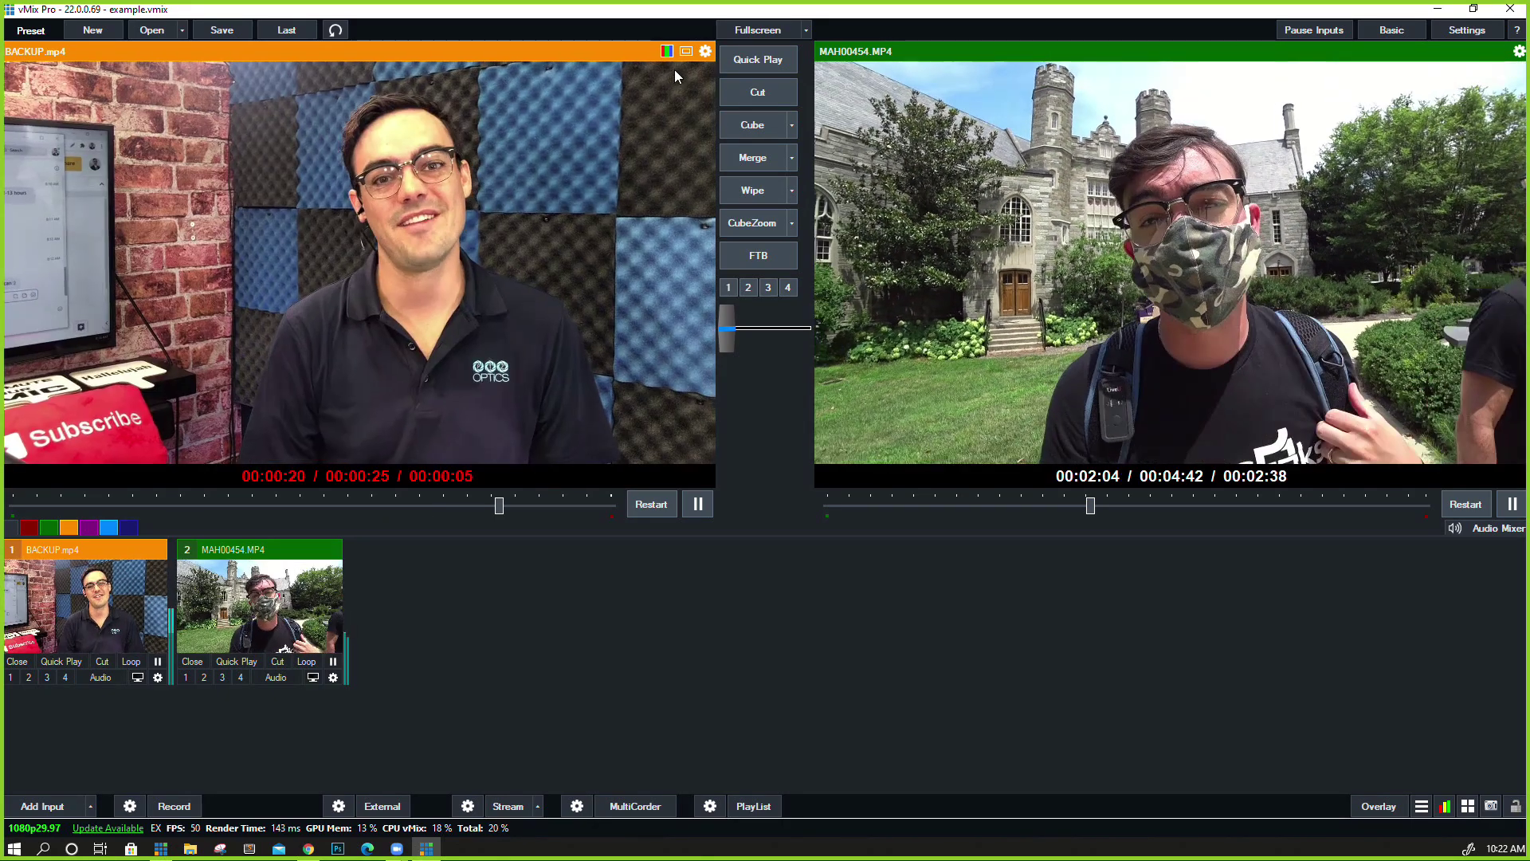
click(687, 52)
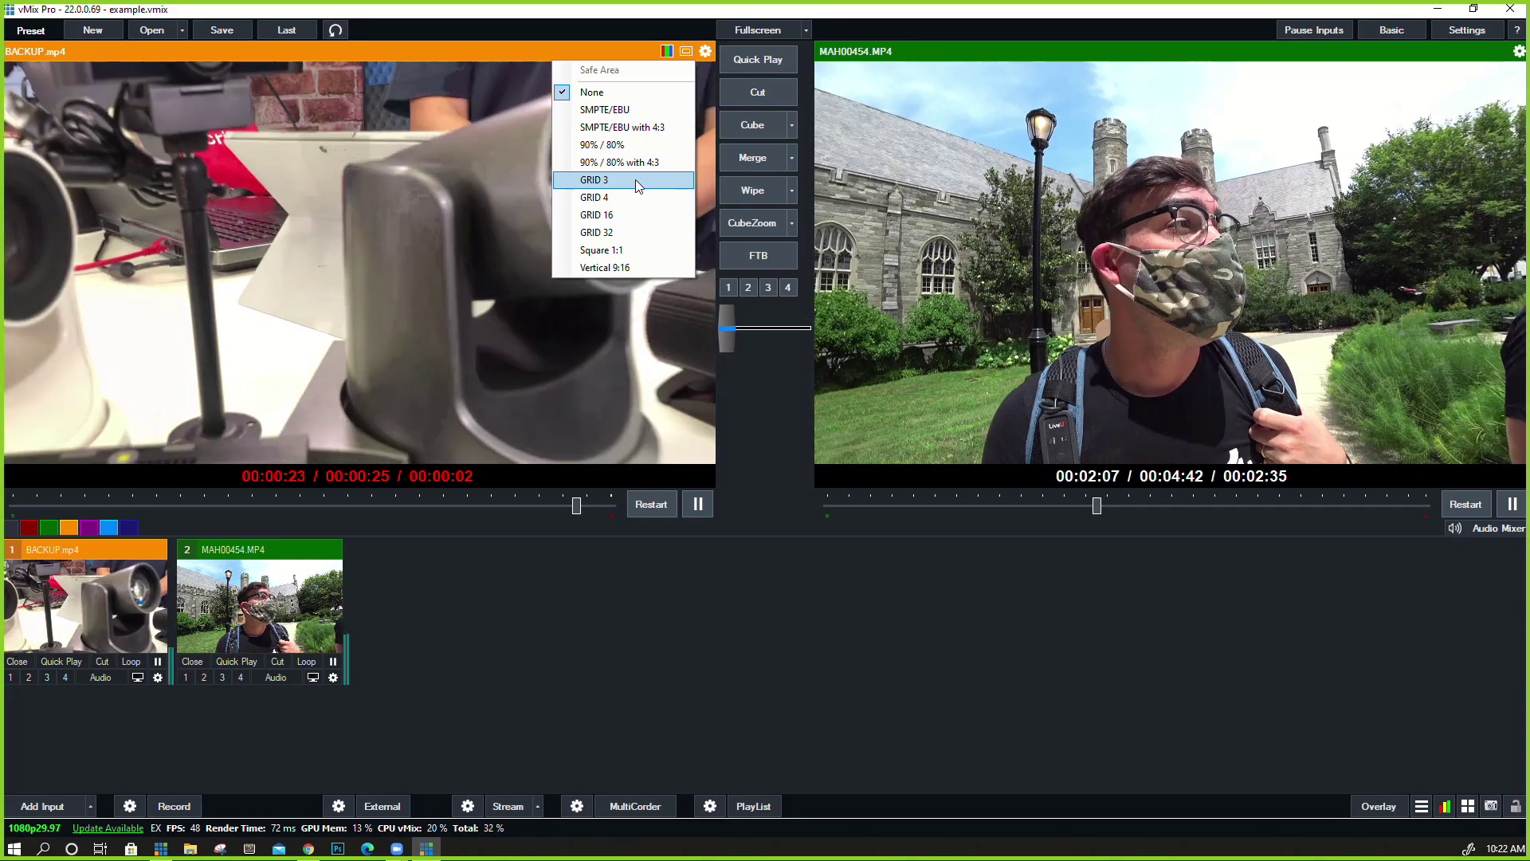
click(634, 179)
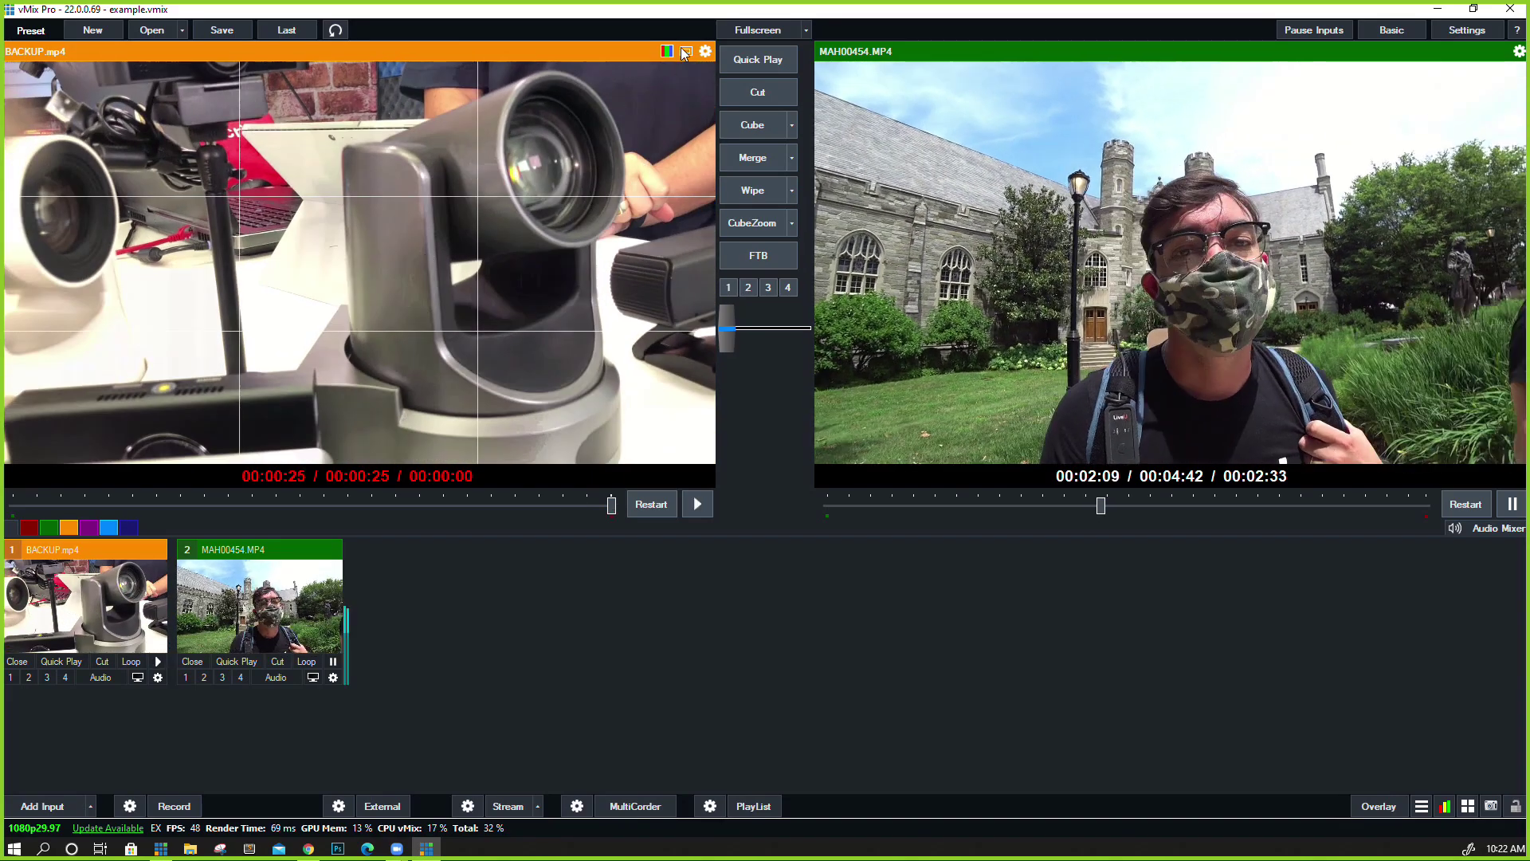
click(668, 51)
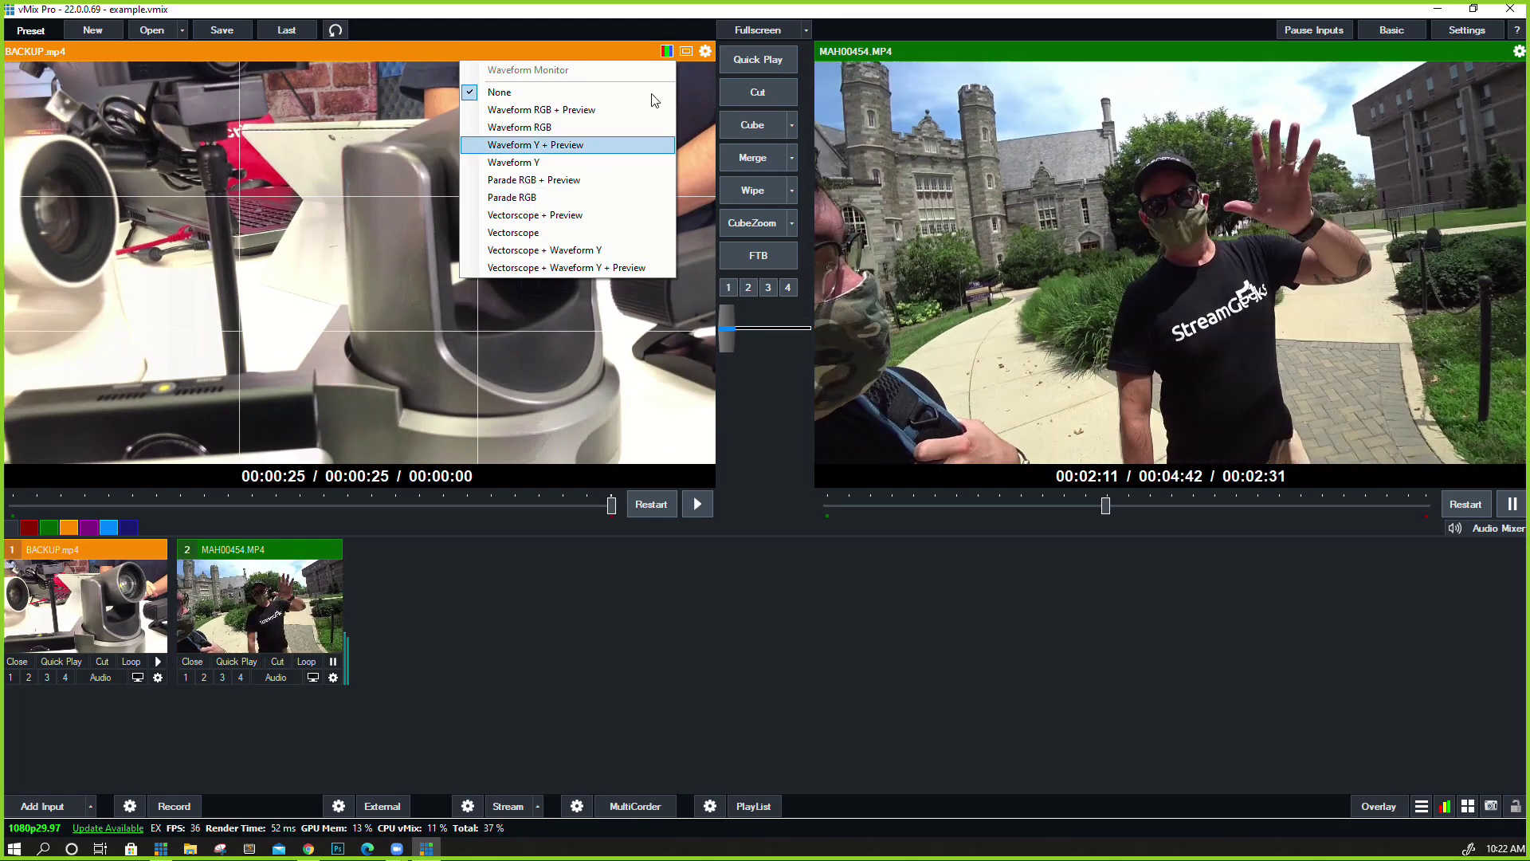
click(690, 61)
Try Vertical 9:16 and Square 1:1 guides, clear them, and open BACKUP.mp4's settings
click(689, 56)
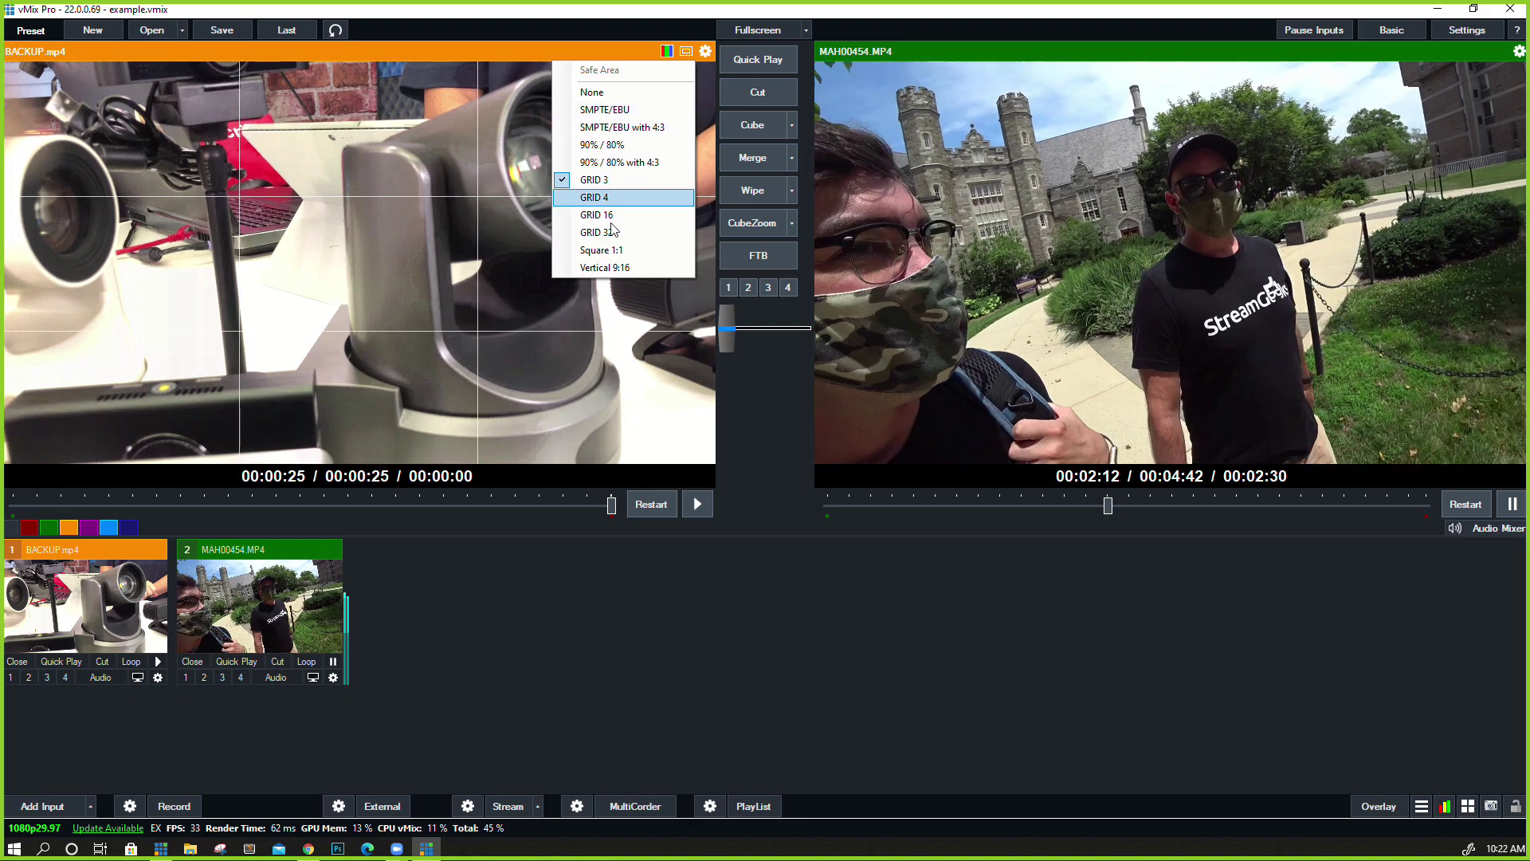
click(606, 267)
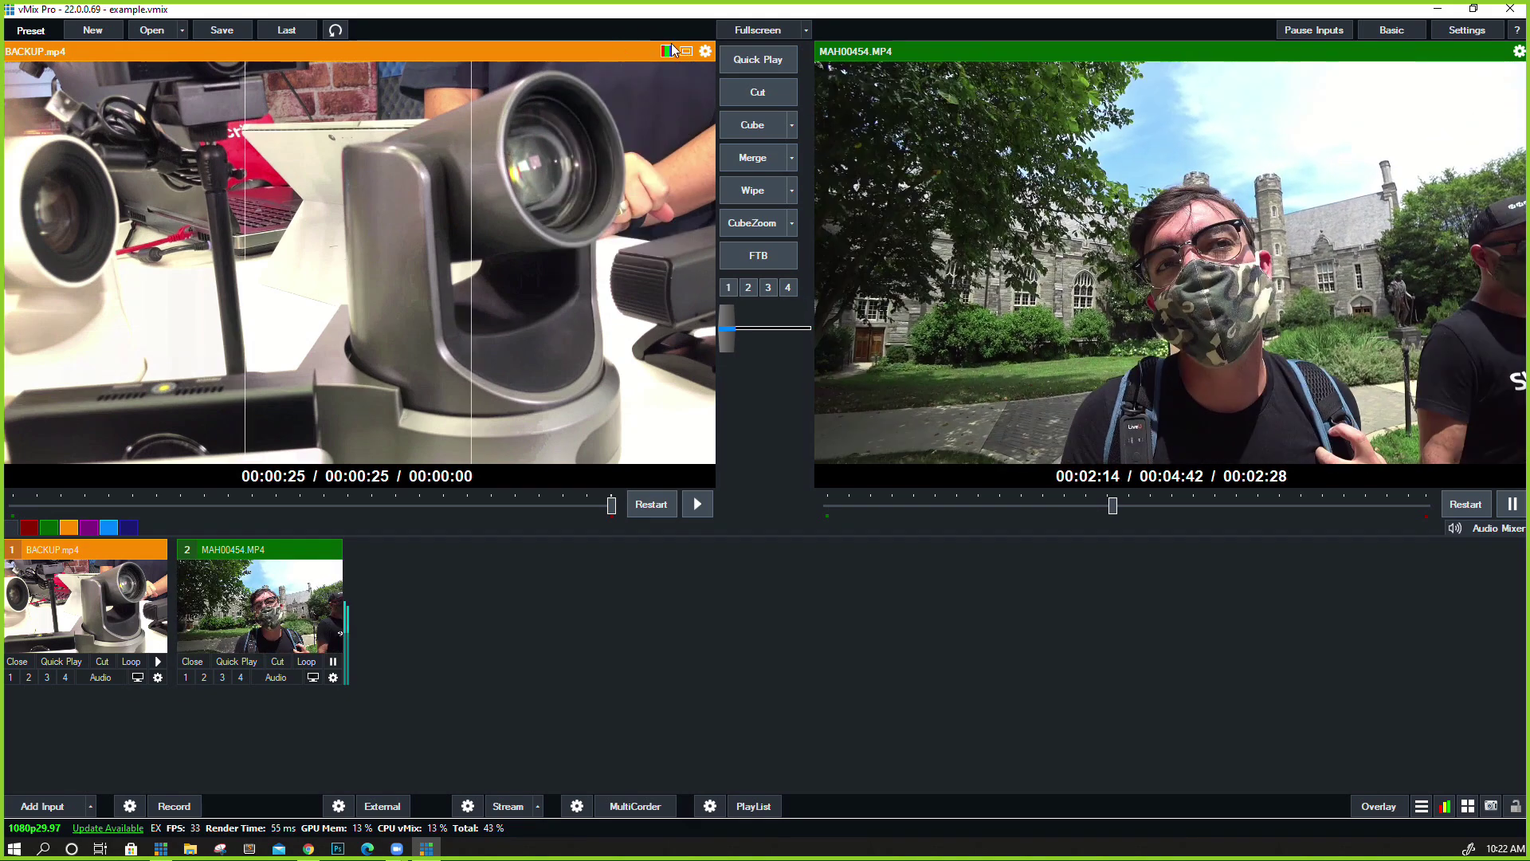
click(687, 54)
click(629, 250)
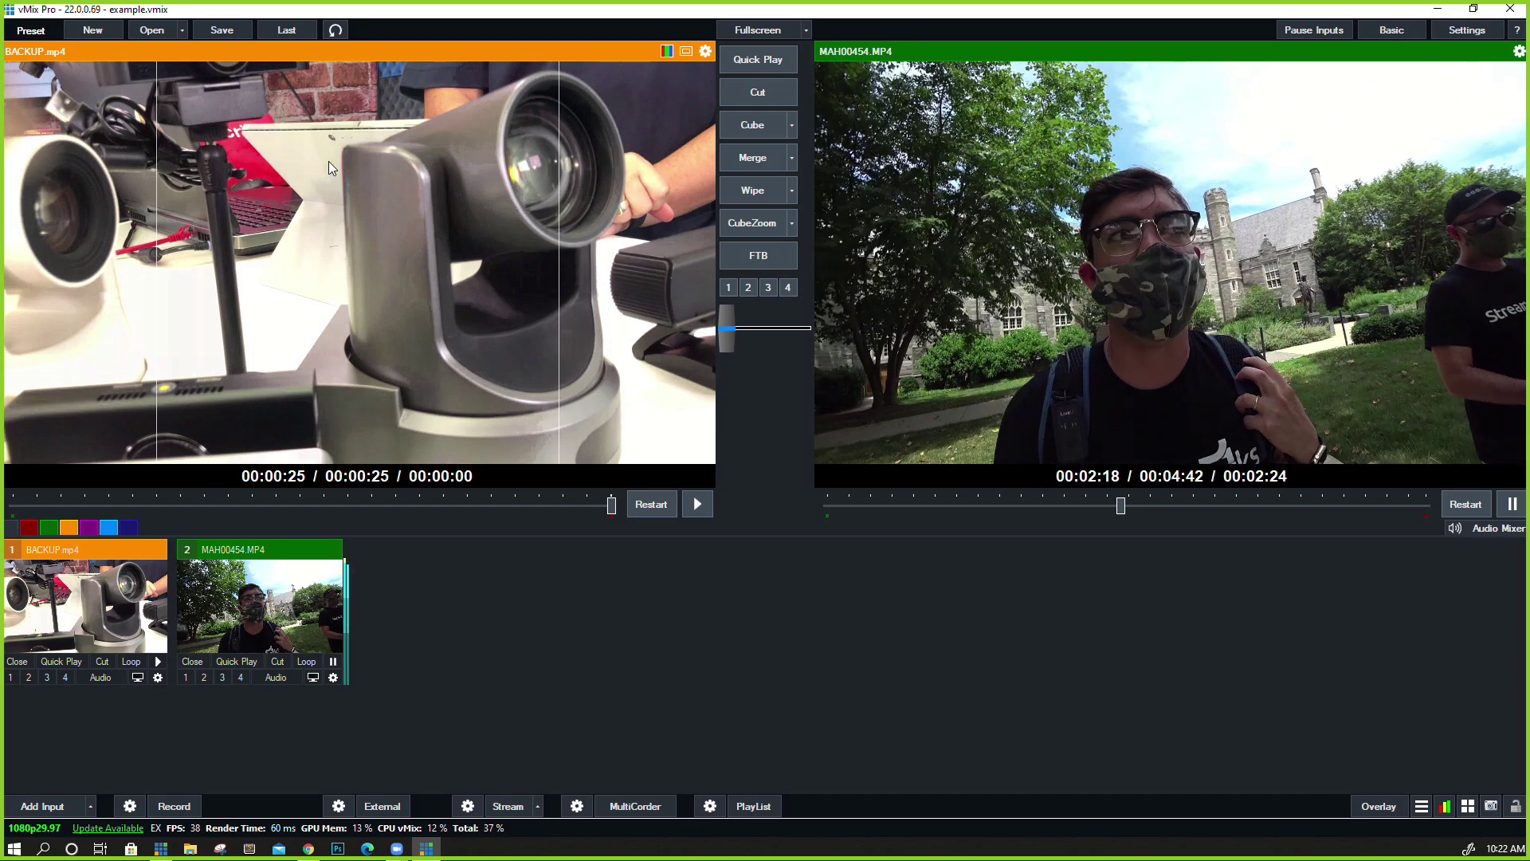
click(683, 53)
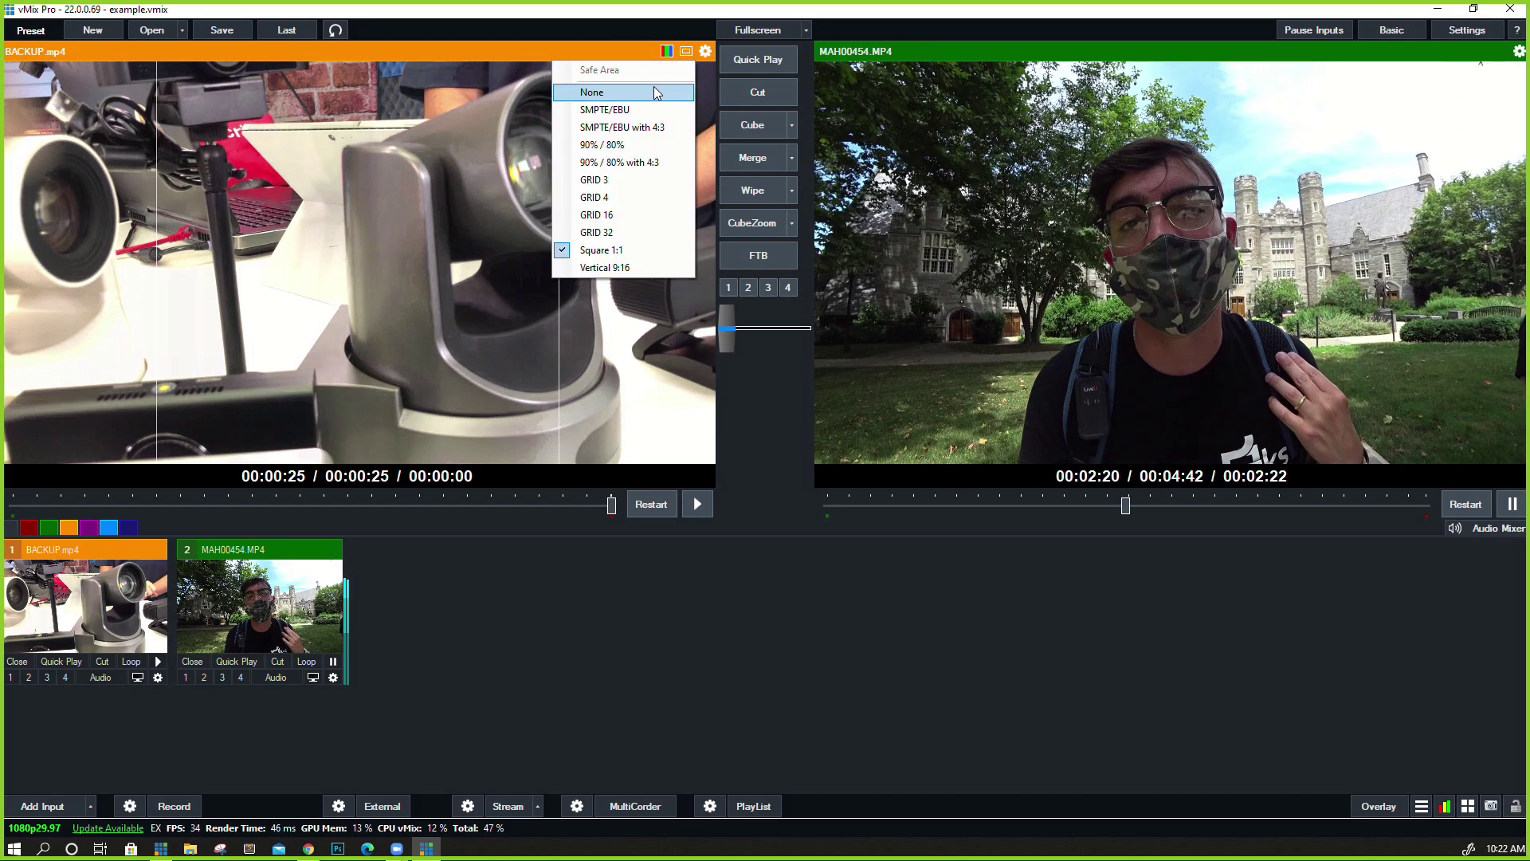
click(684, 90)
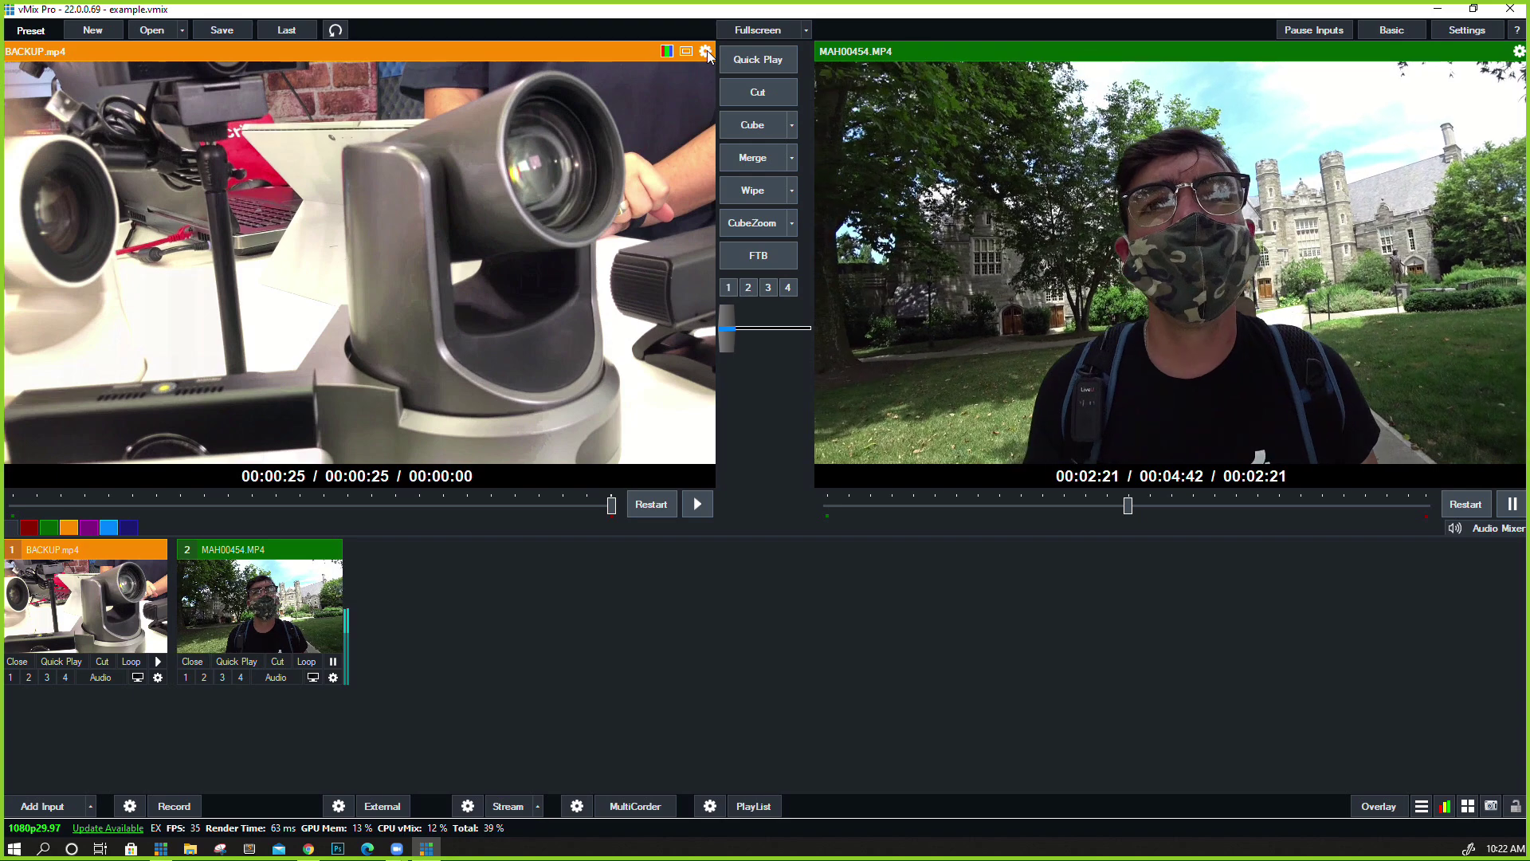
click(705, 51)
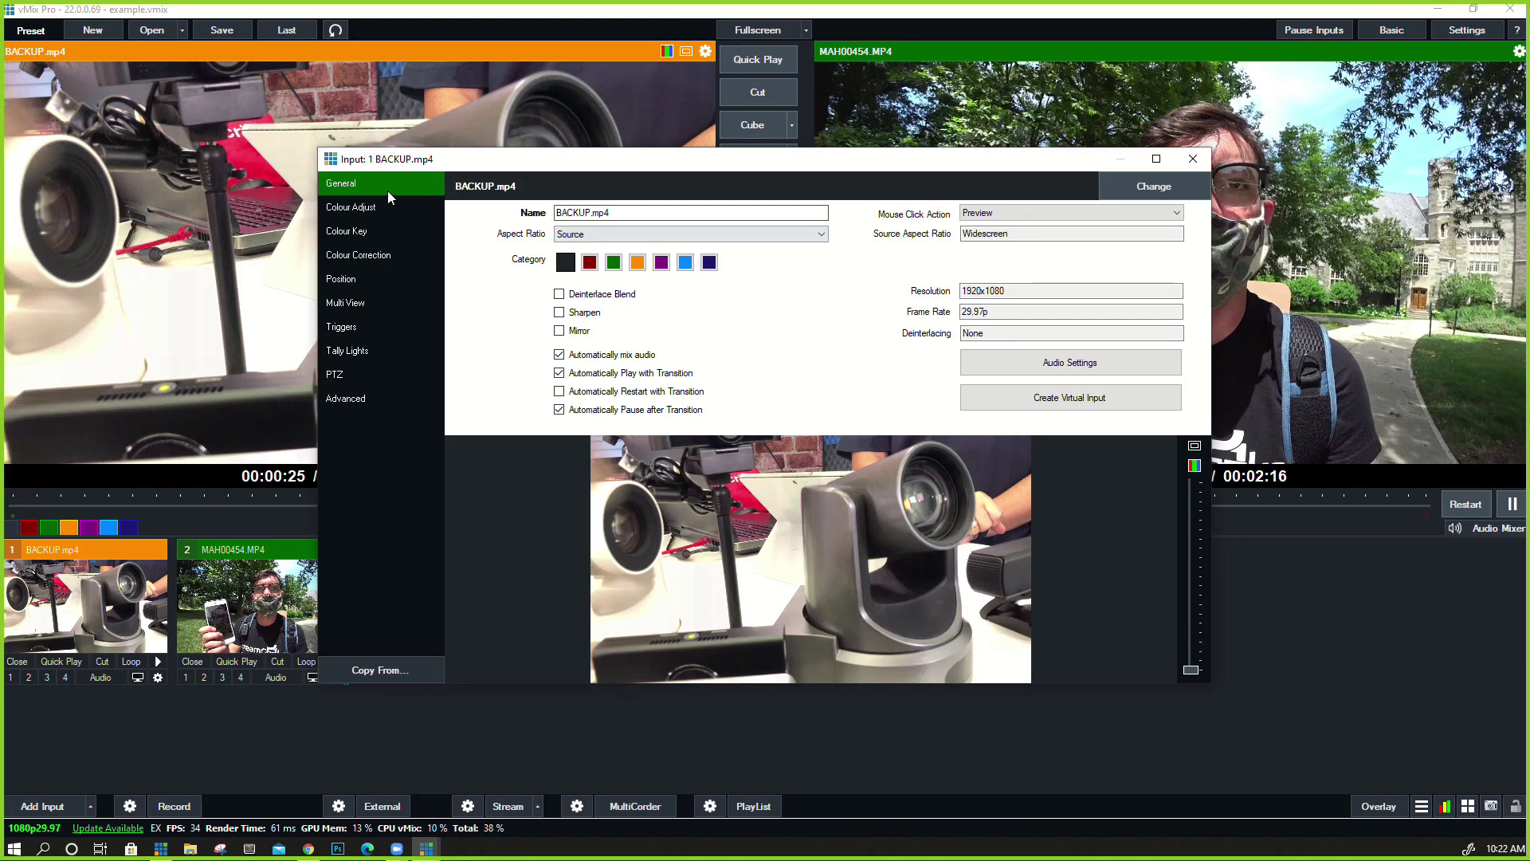
View BACKUP.mp4's Colour Key, Colour Correction and General pages, then close the window unchanged
click(395, 231)
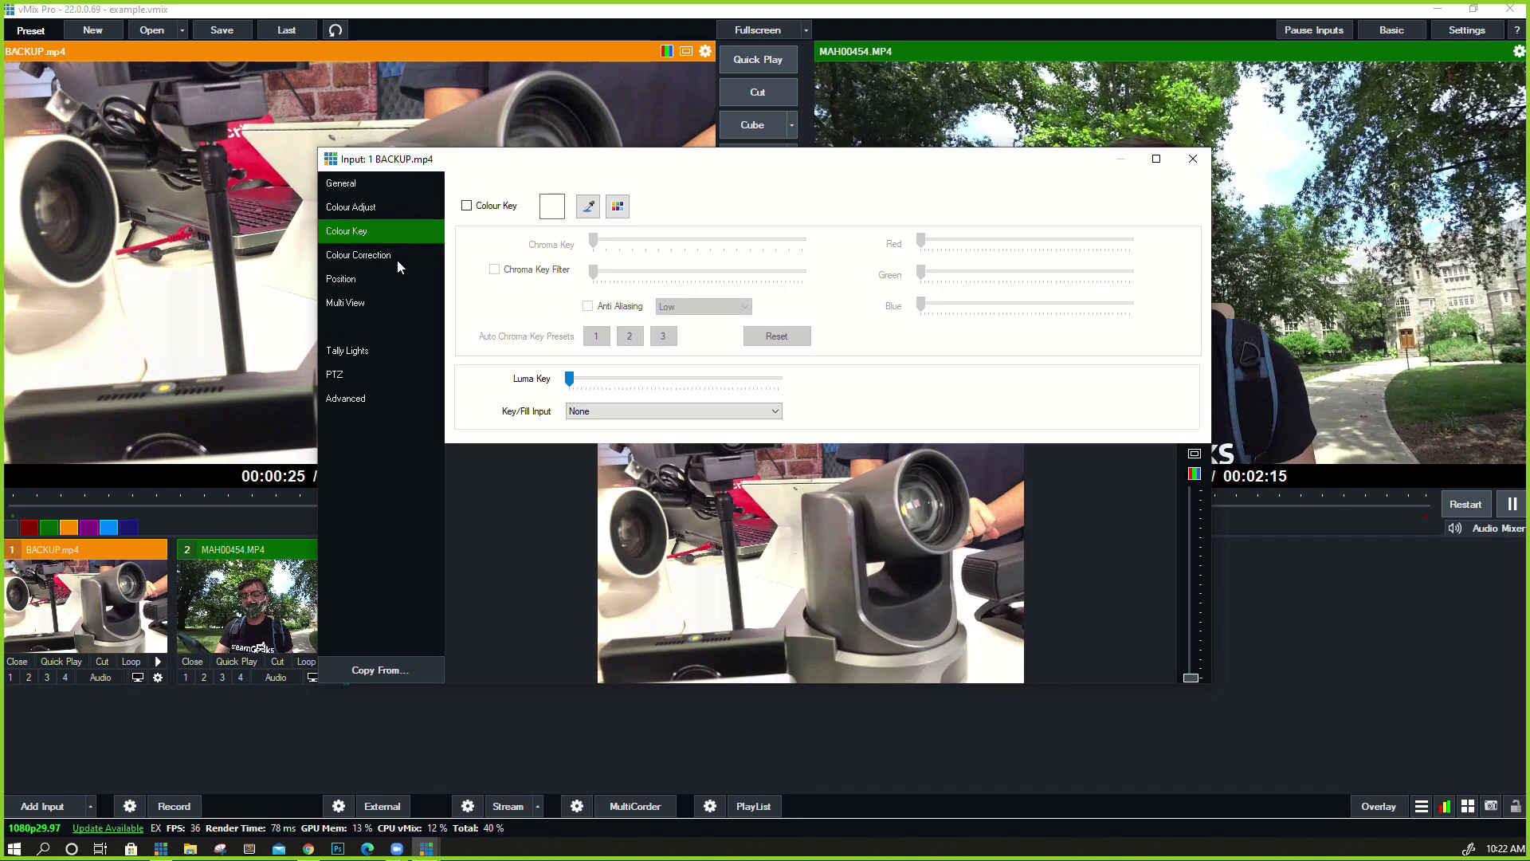
click(397, 257)
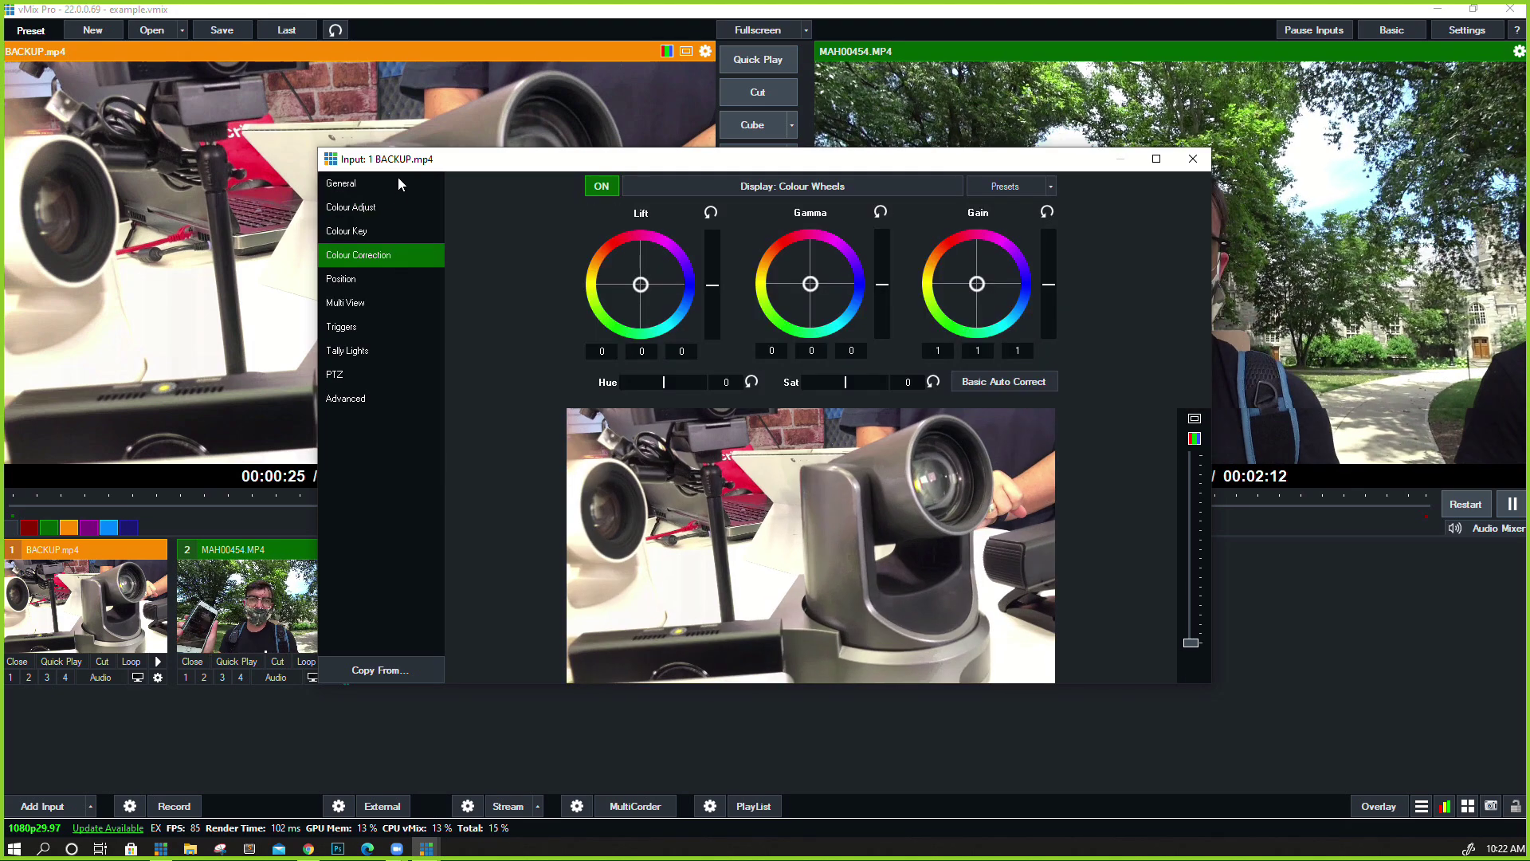
click(388, 188)
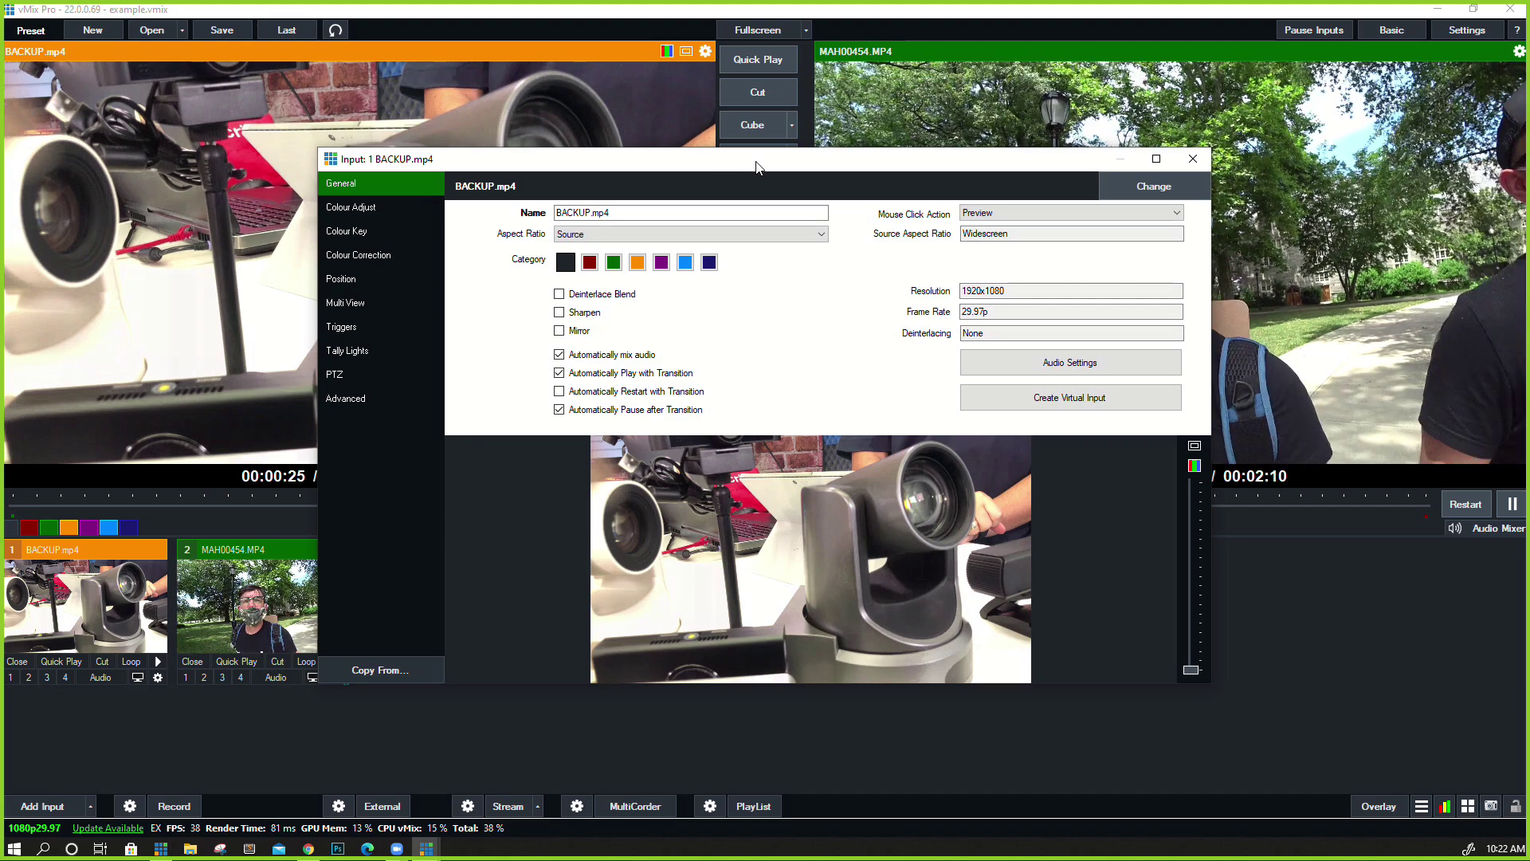
click(1181, 164)
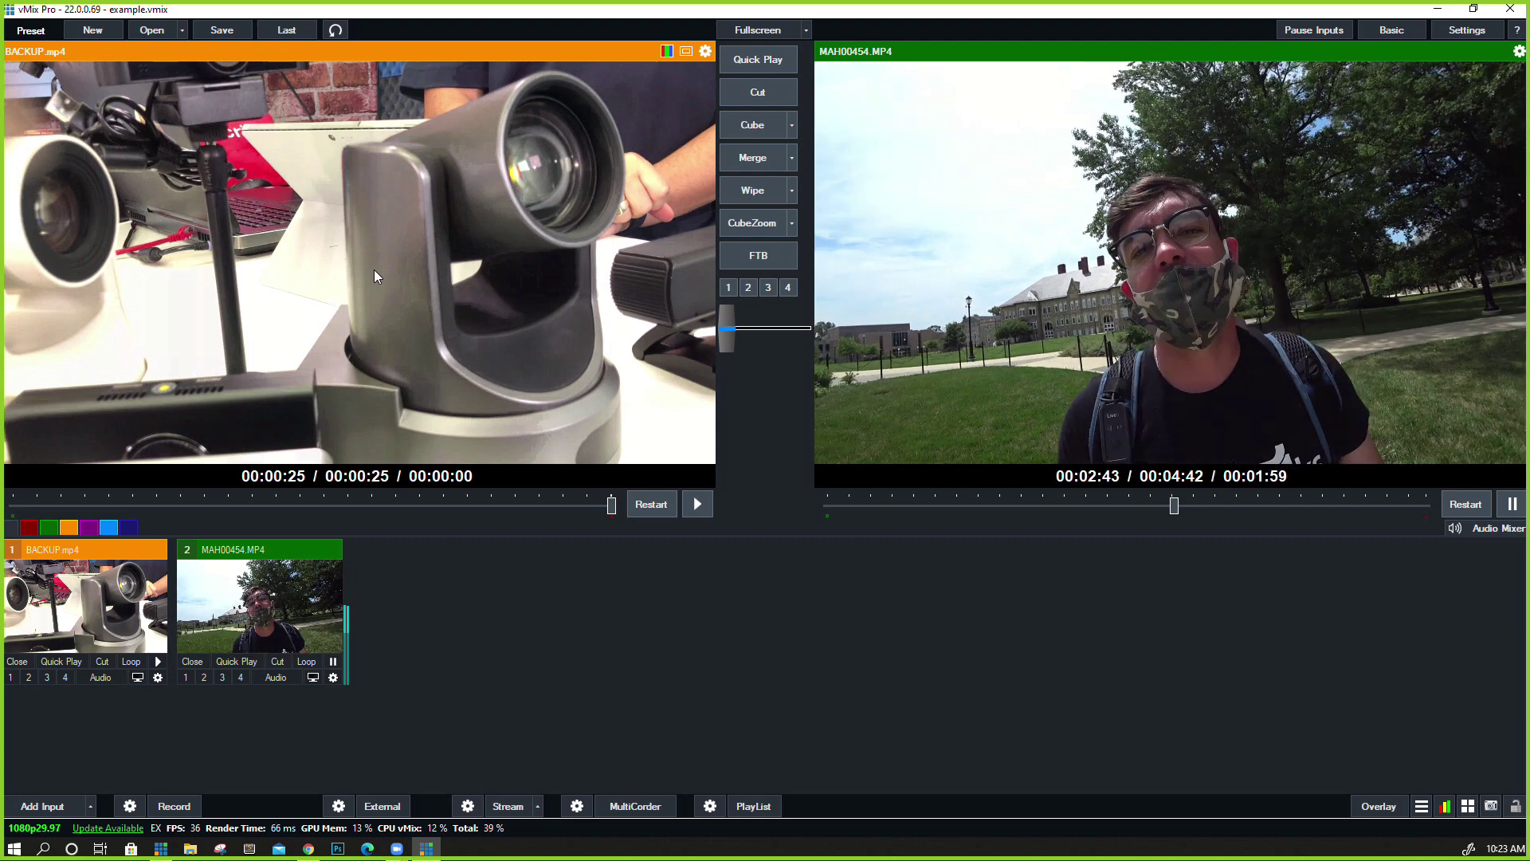
Pause MAH00454.MP4 at 00:02:46 and toggle Basic then Advanced layout
click(333, 663)
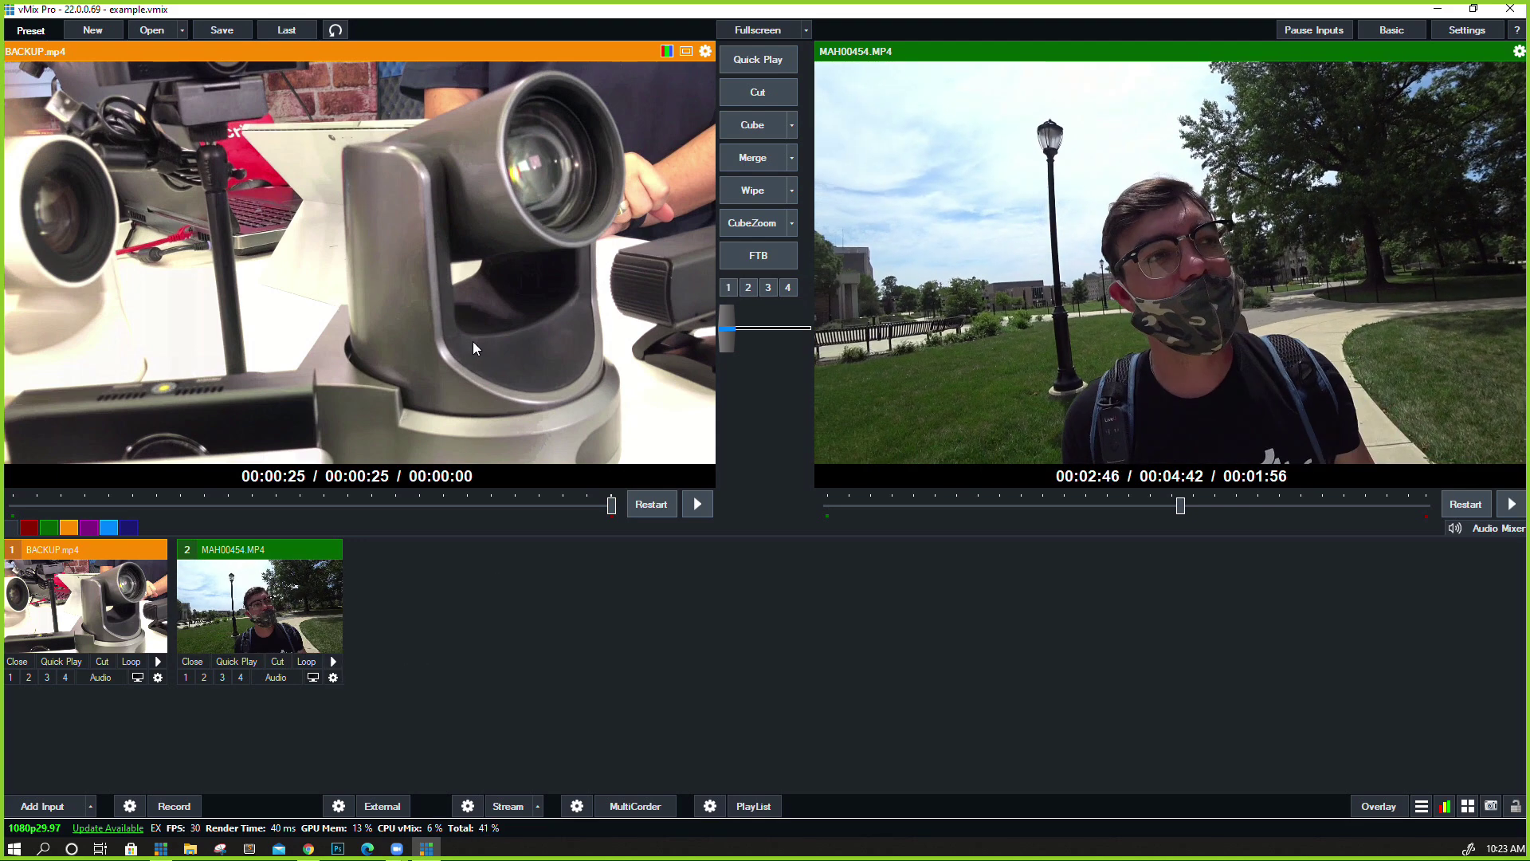
click(1404, 33)
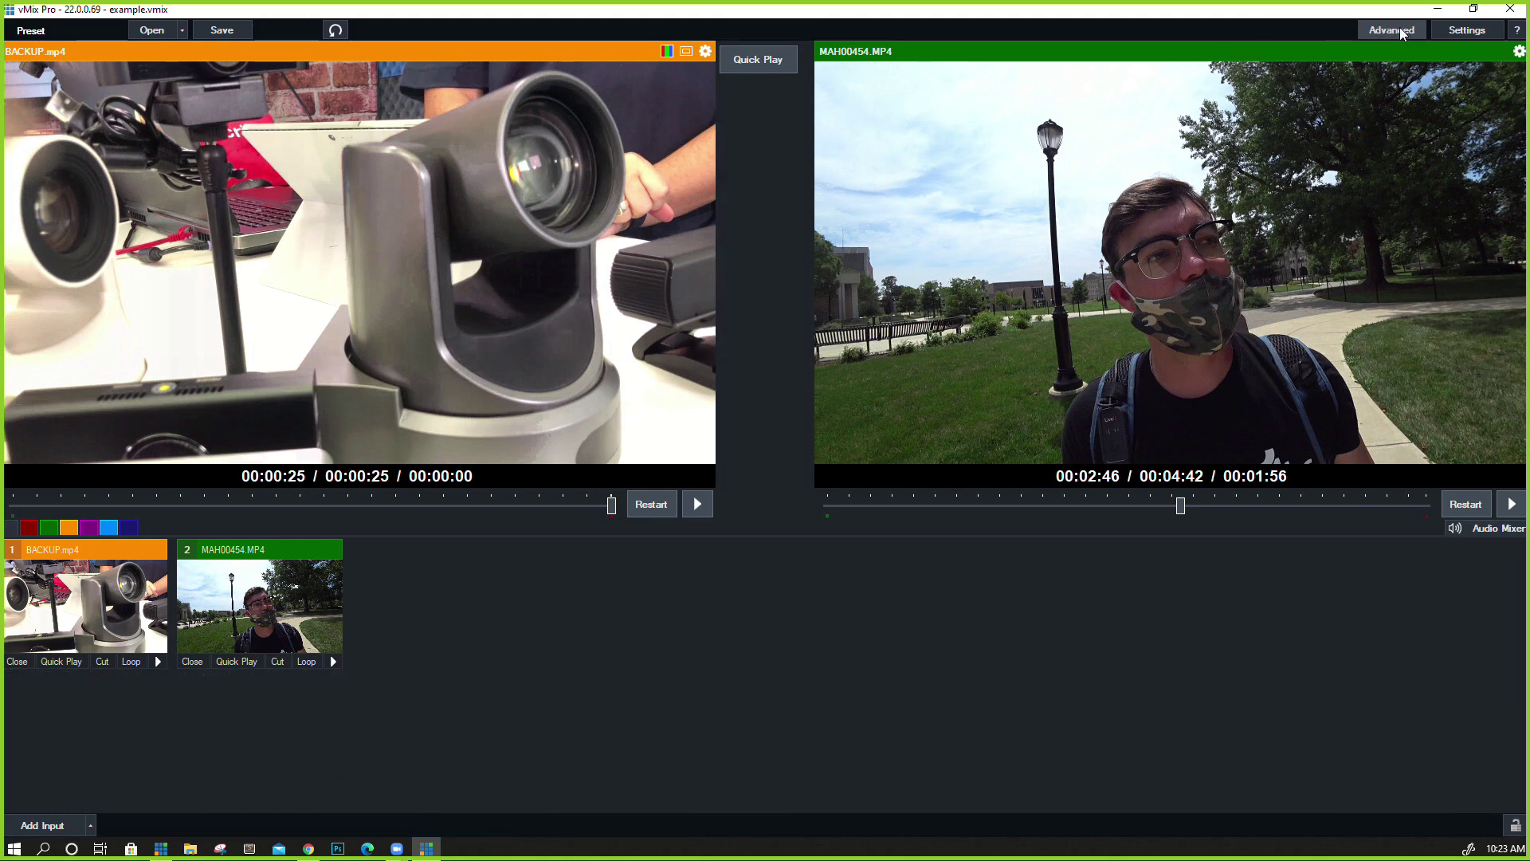
click(1401, 33)
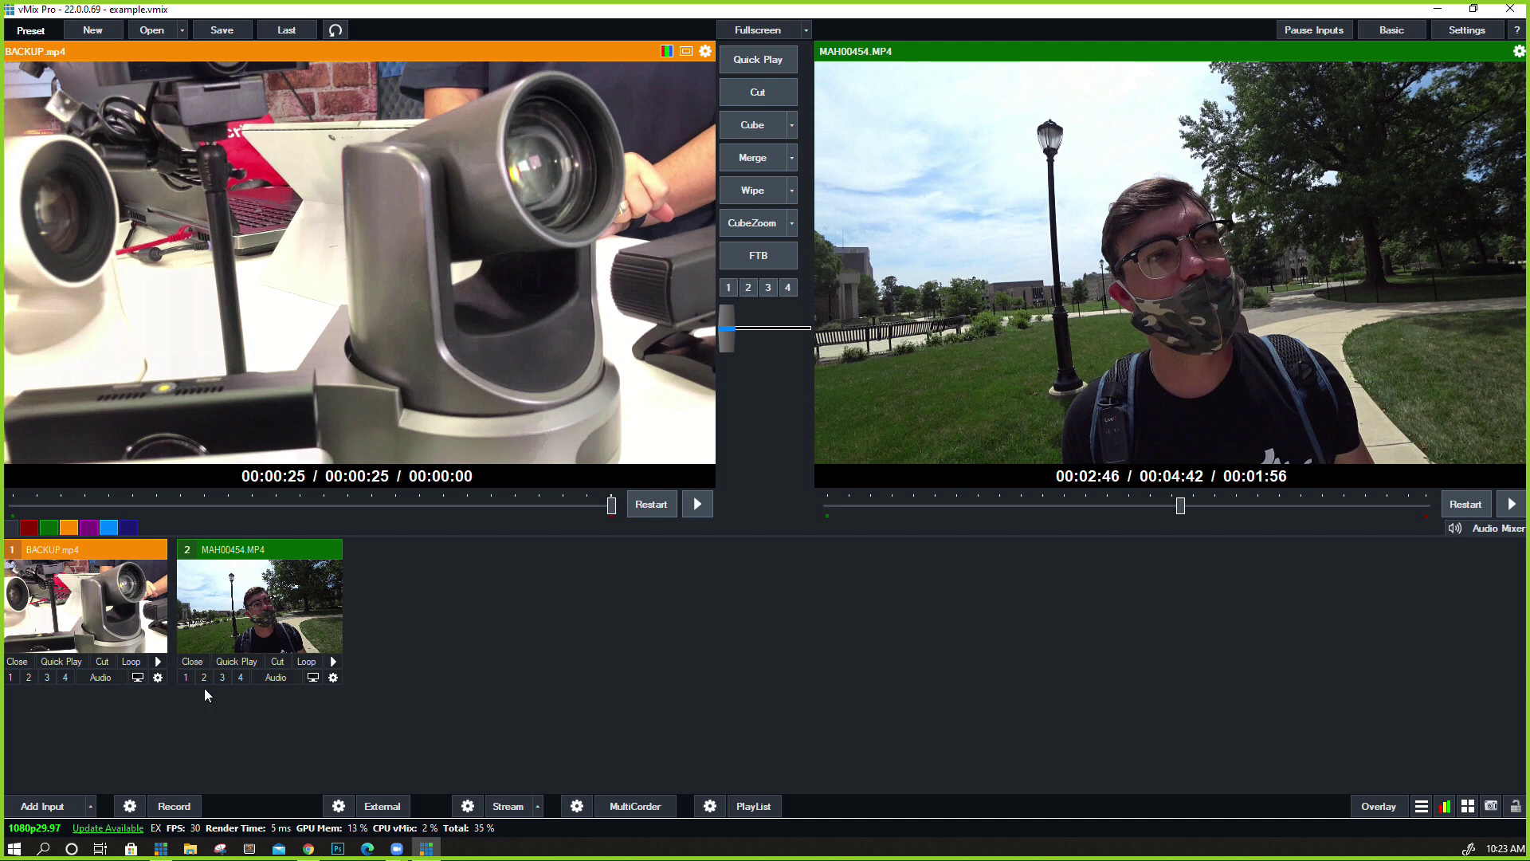
Add the LOWERTHIRD-TOP20-LT65 title template as input 3
double_click(491, 569)
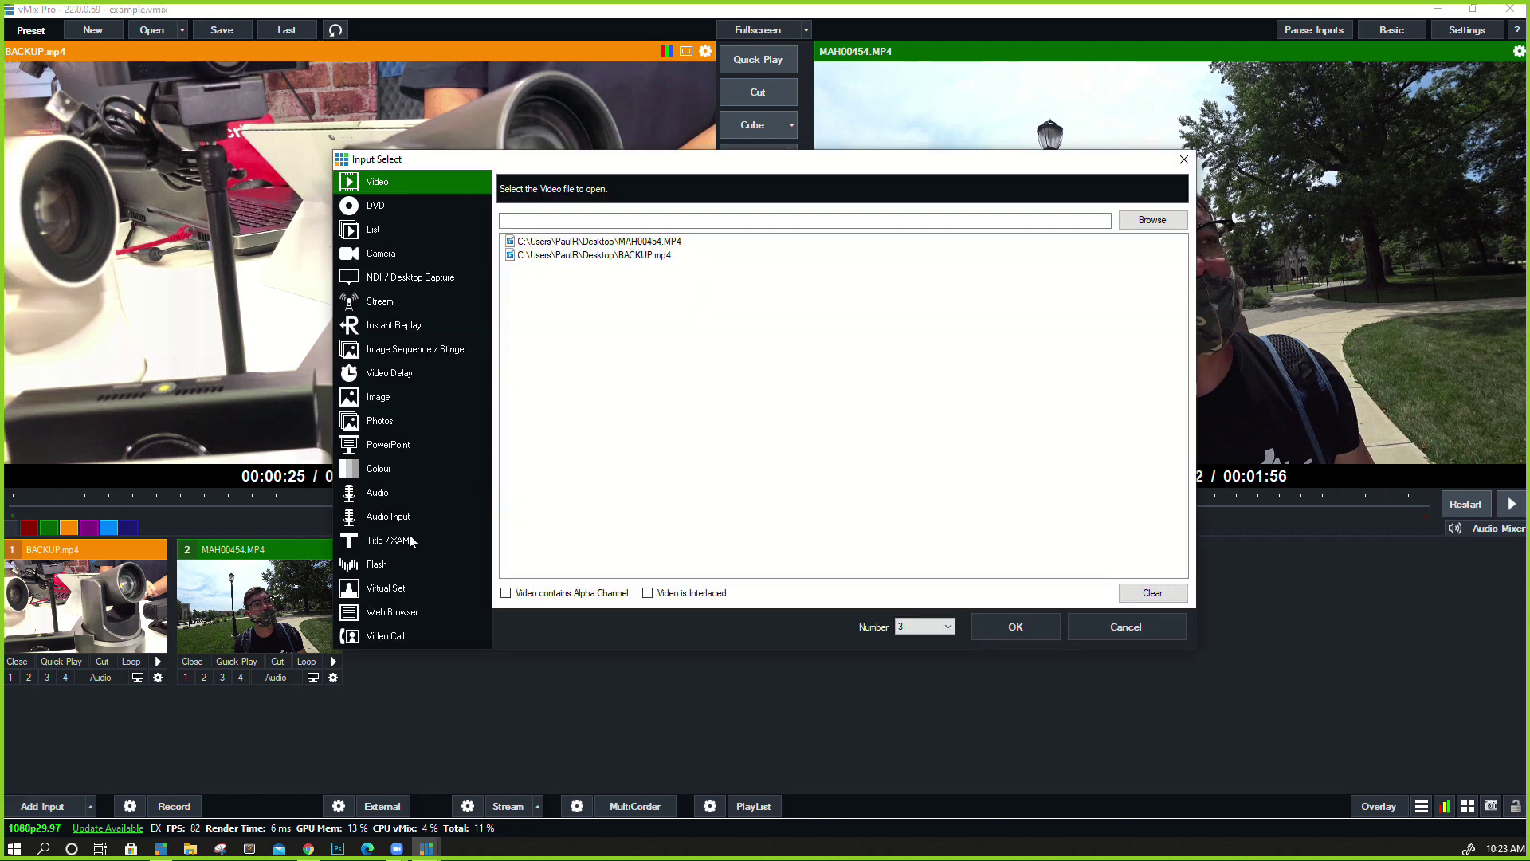
click(406, 540)
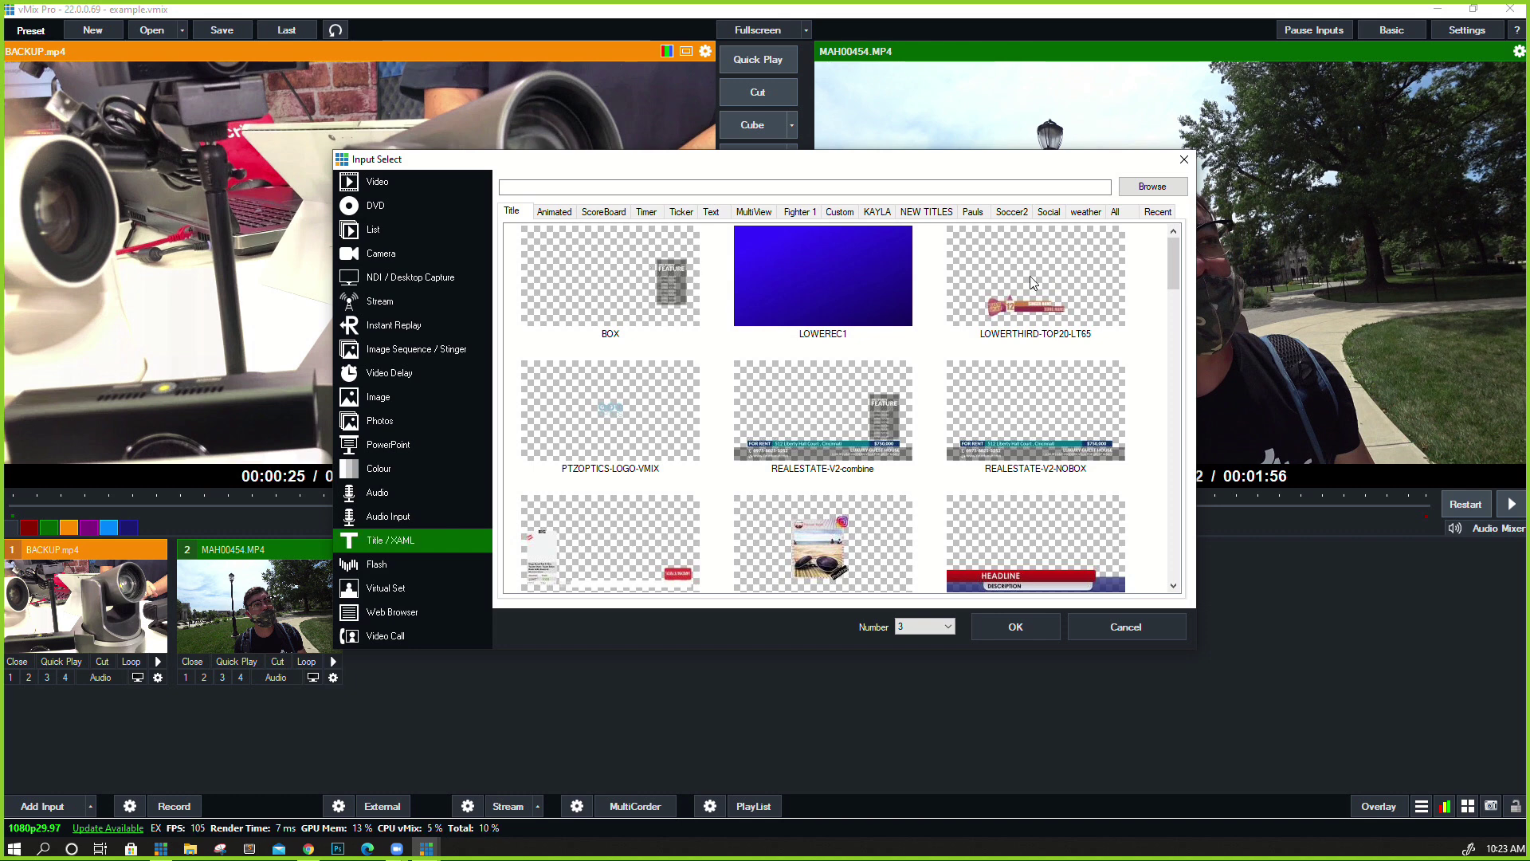
click(1033, 284)
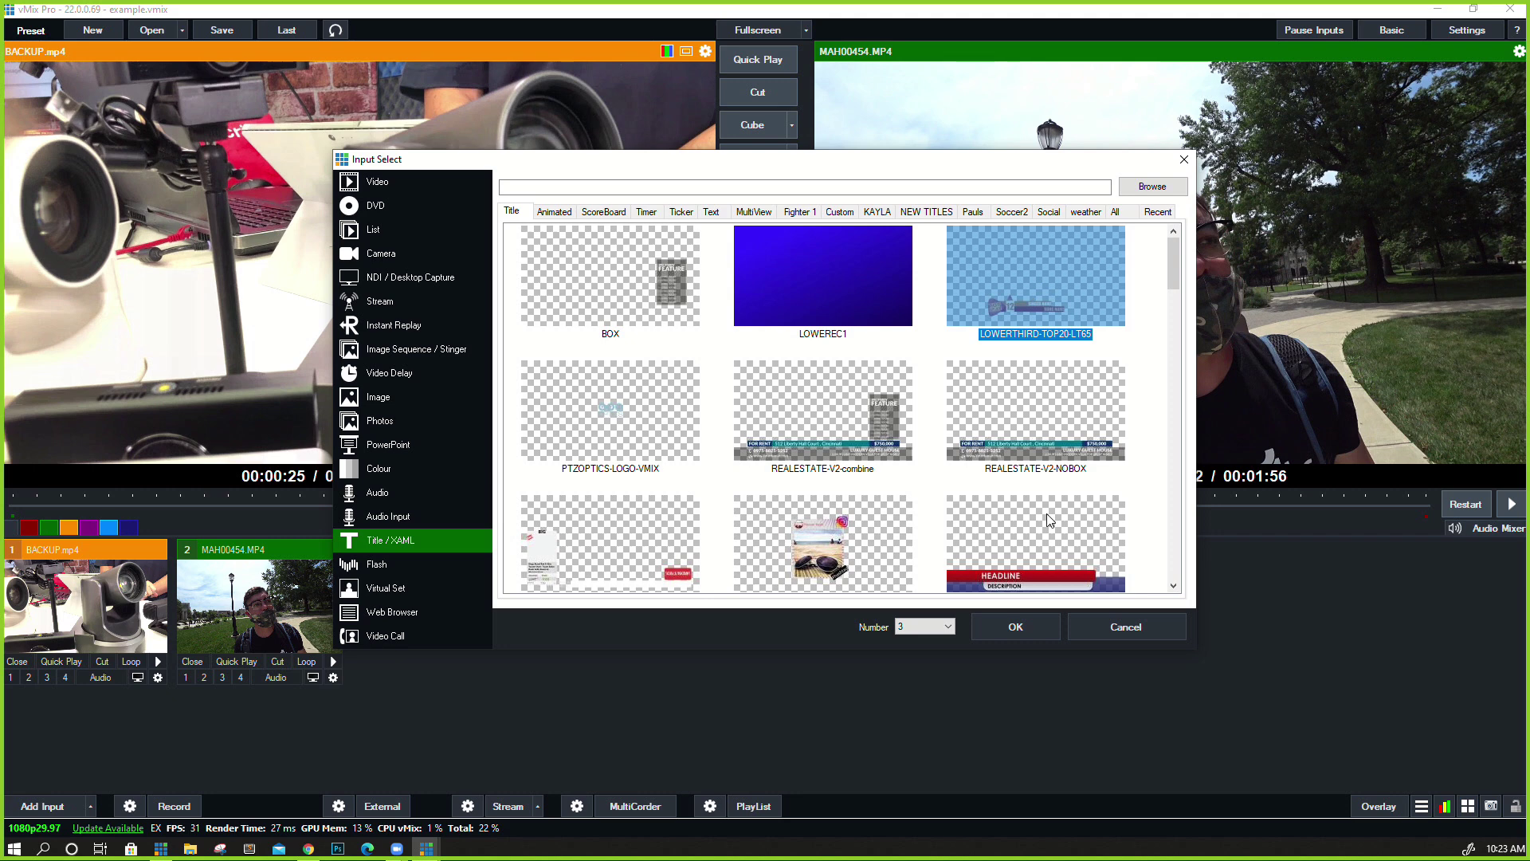
click(1014, 628)
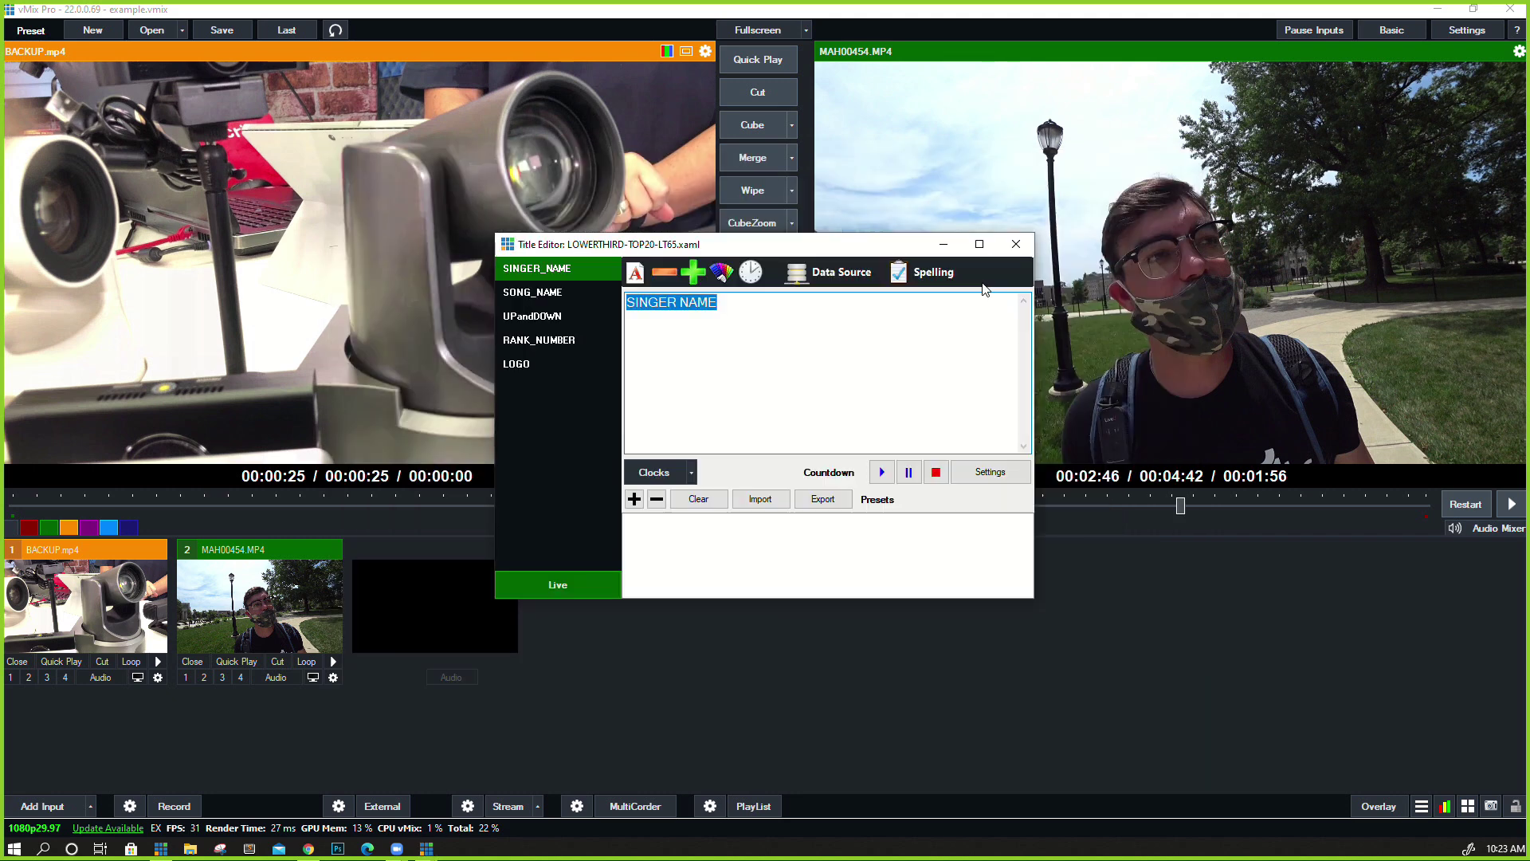
Show the TOP 20 lower third on overlay 1 over the live MAH00454 shot
click(1016, 244)
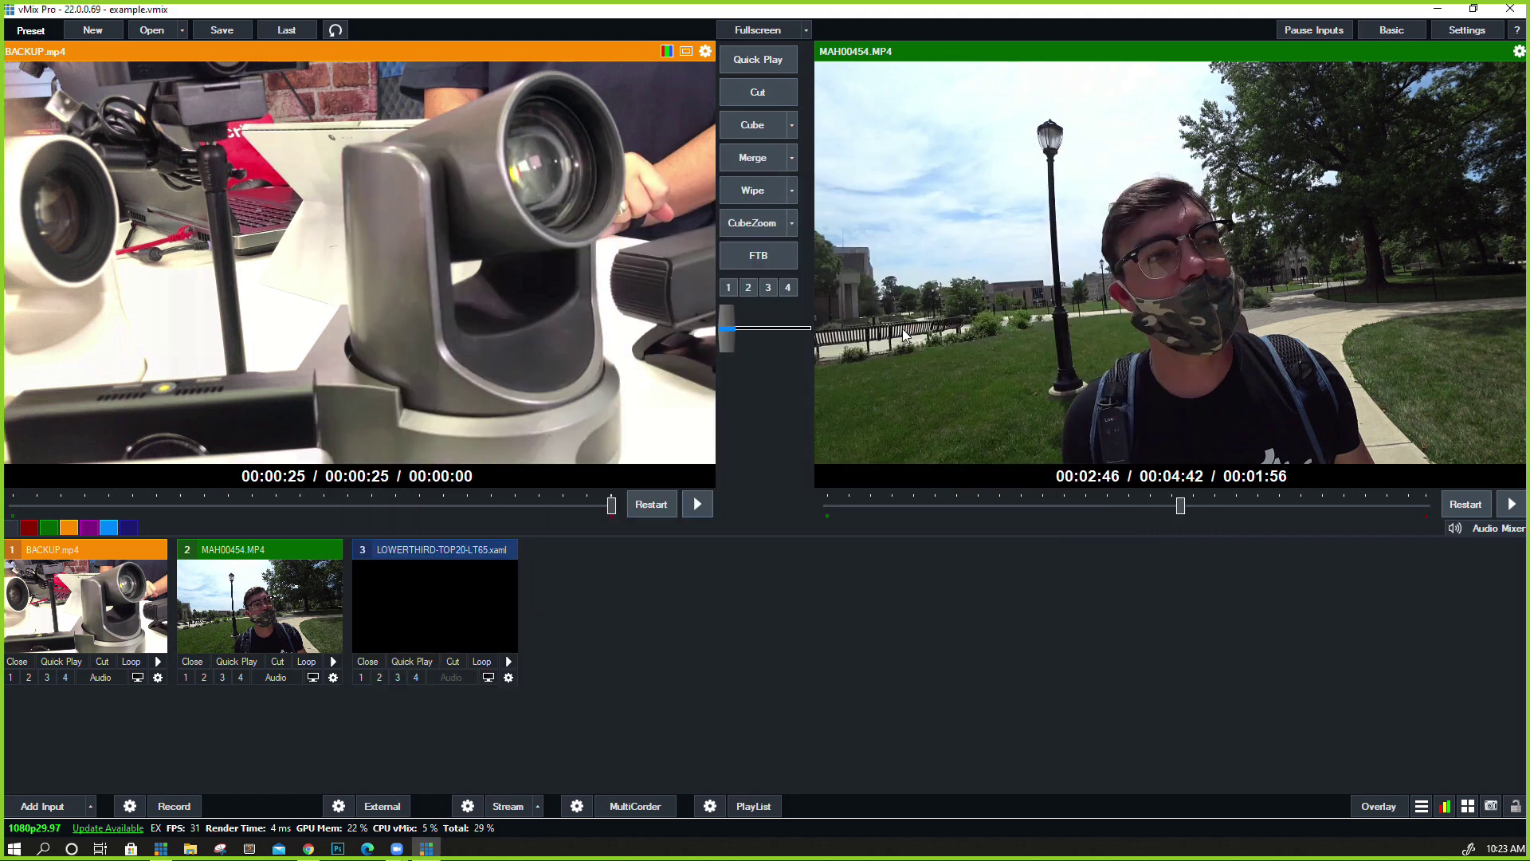
click(360, 676)
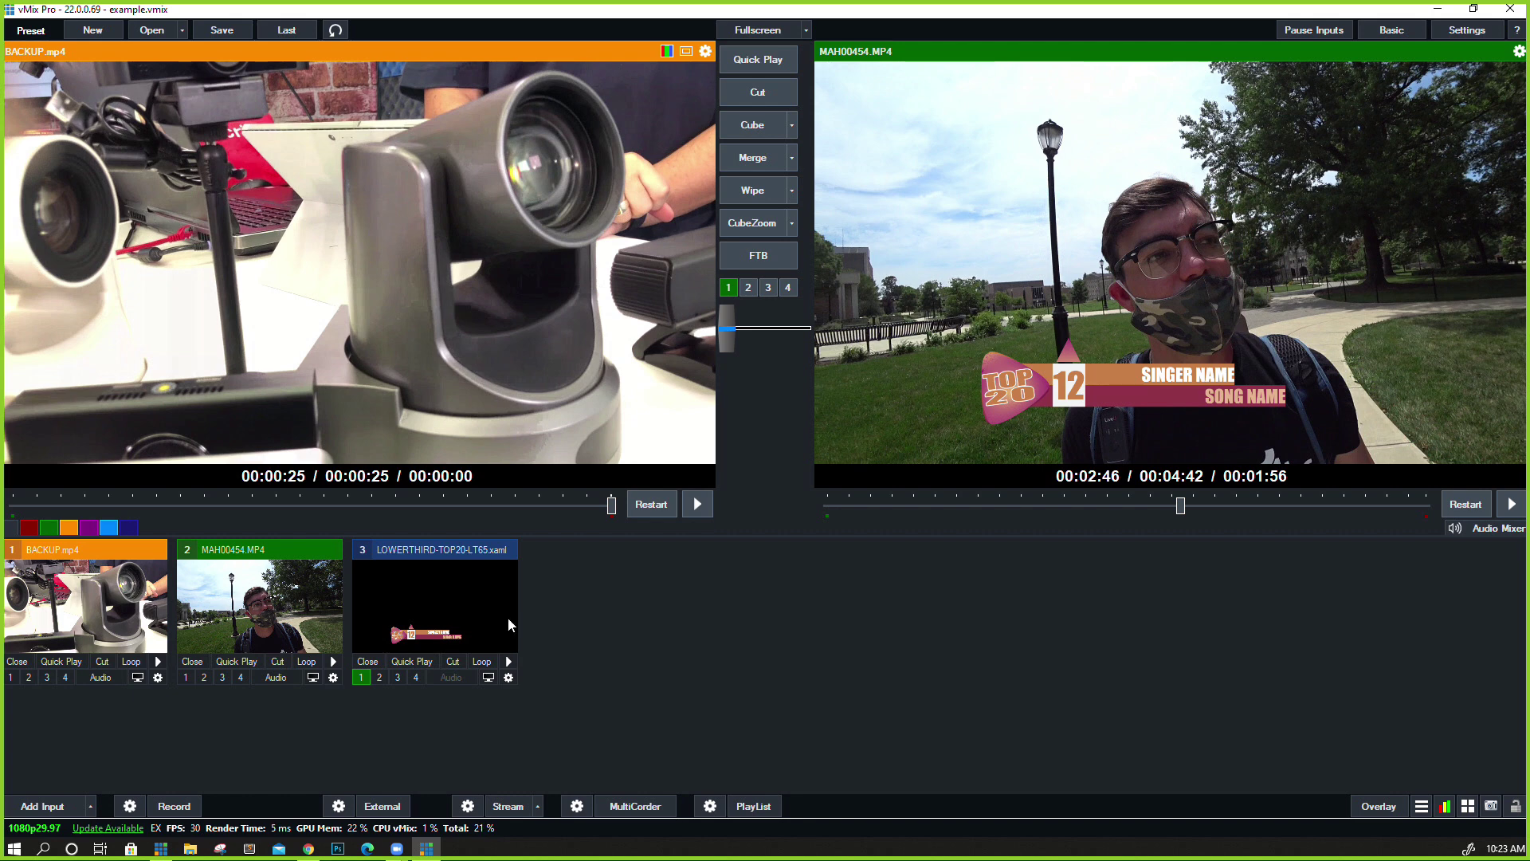
click(728, 288)
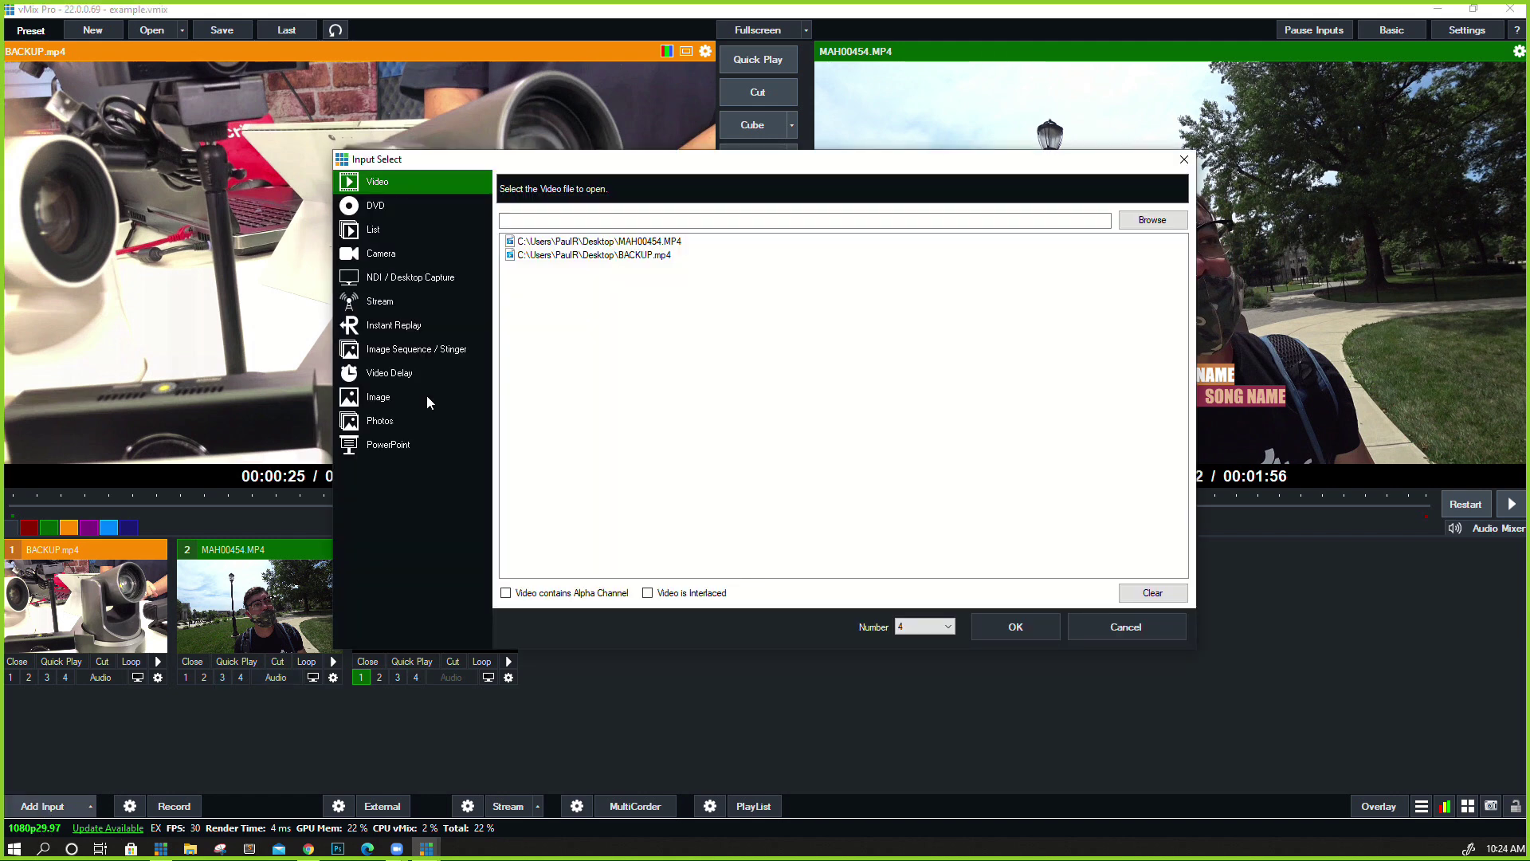
Add the NewsHD3 title template as input 4
click(431, 541)
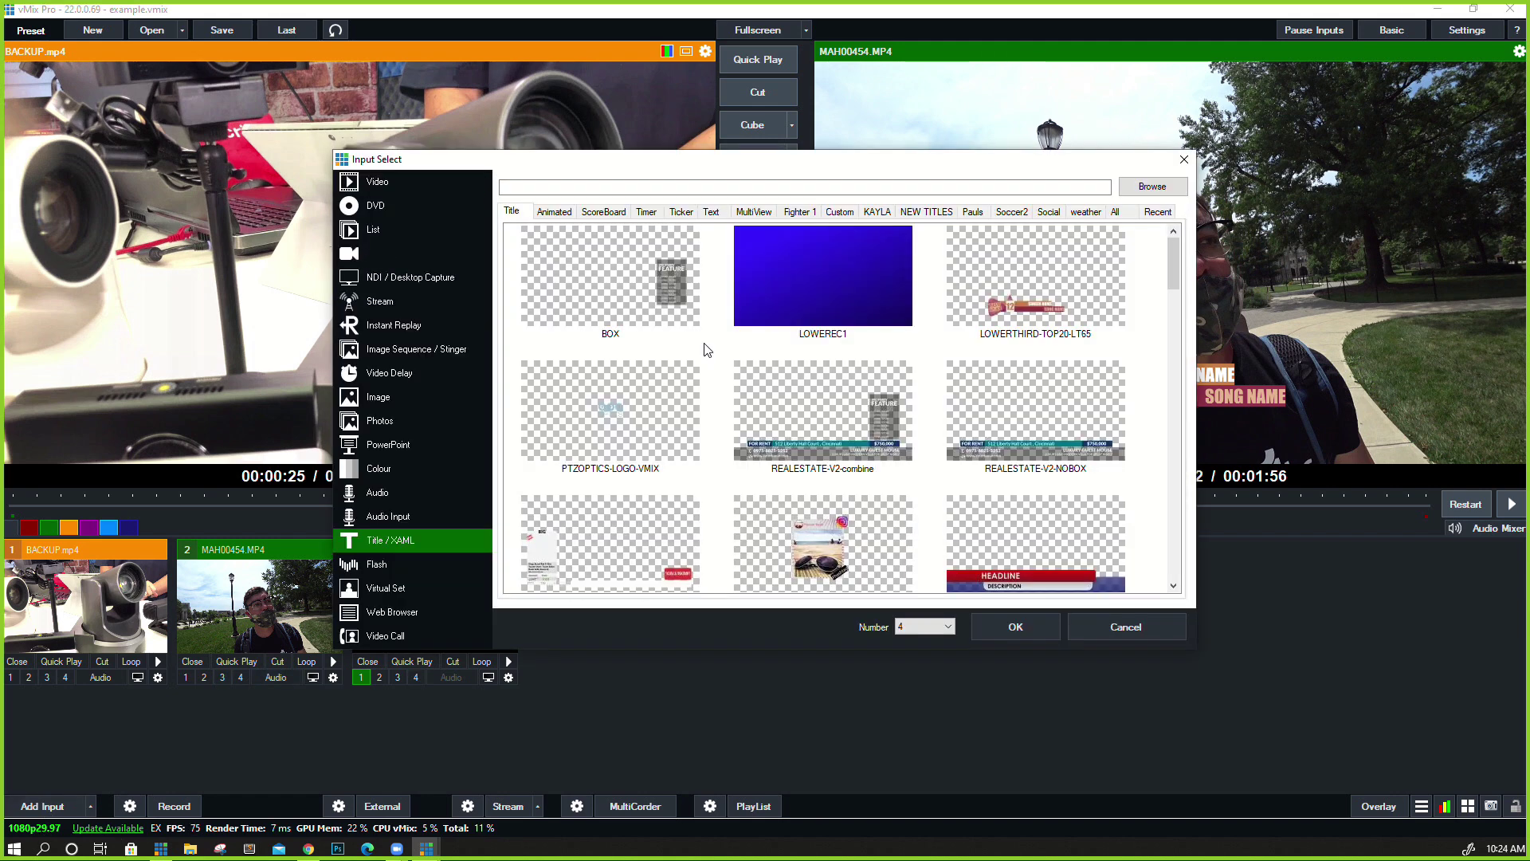
click(881, 519)
scroll(884, 510, down, 2)
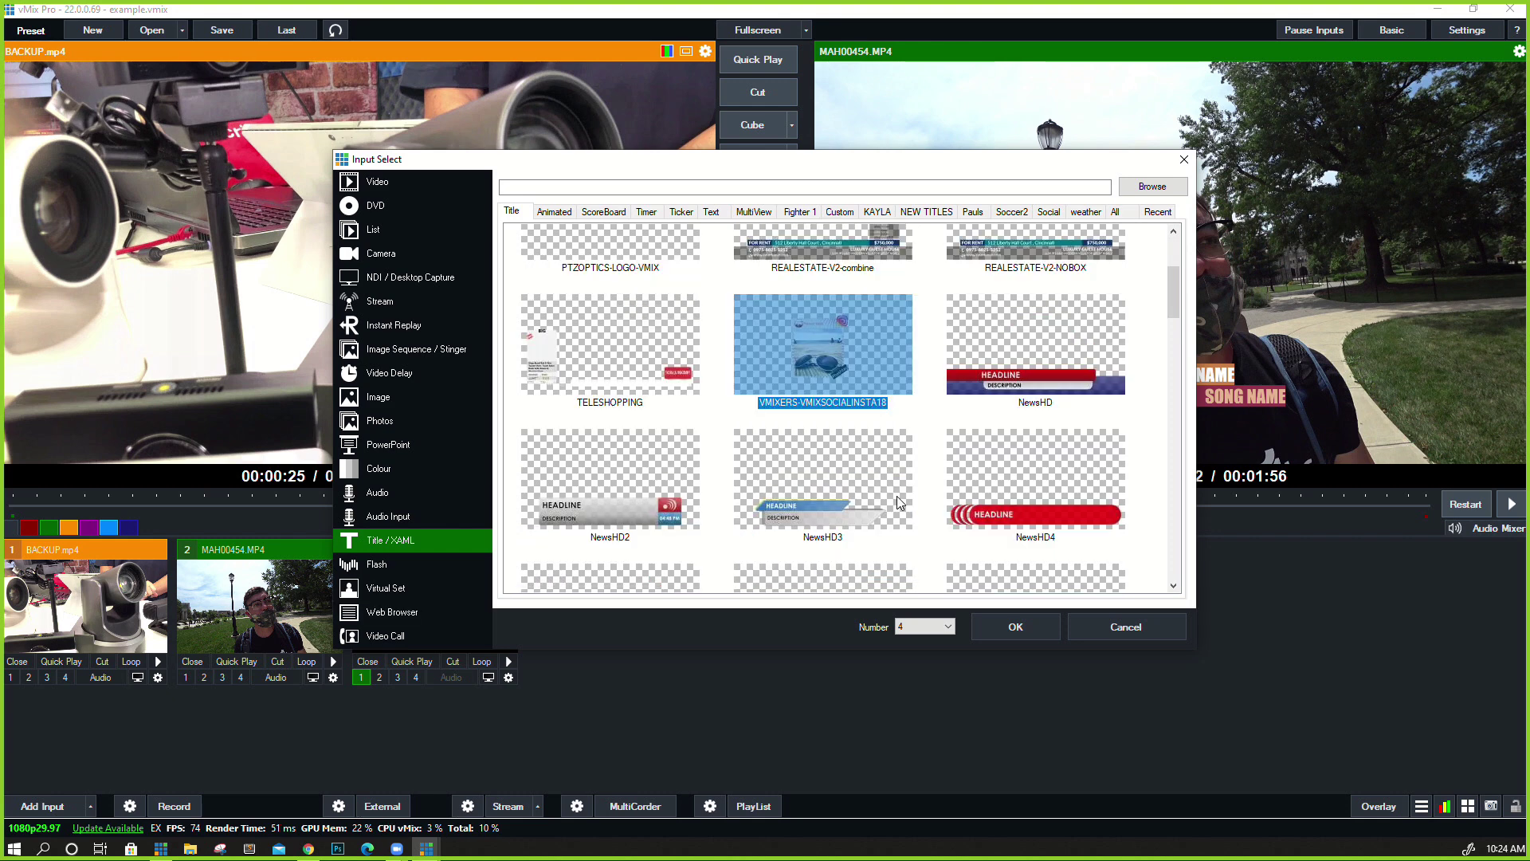
double_click(765, 501)
click(1016, 243)
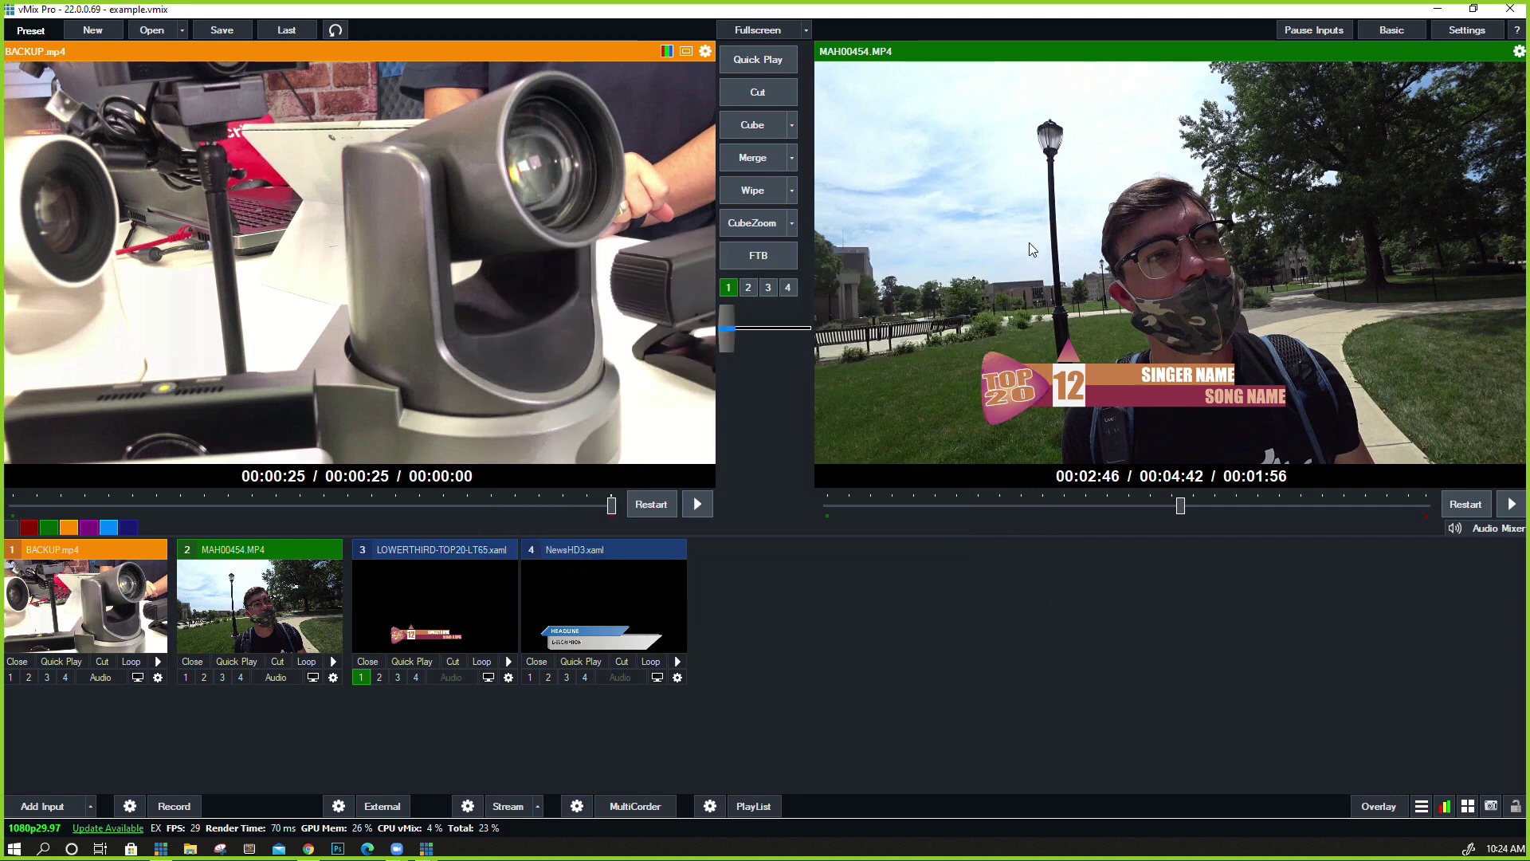
In input 4's Position settings, move the headline graphic up to the top of the frame
double_click(587, 620)
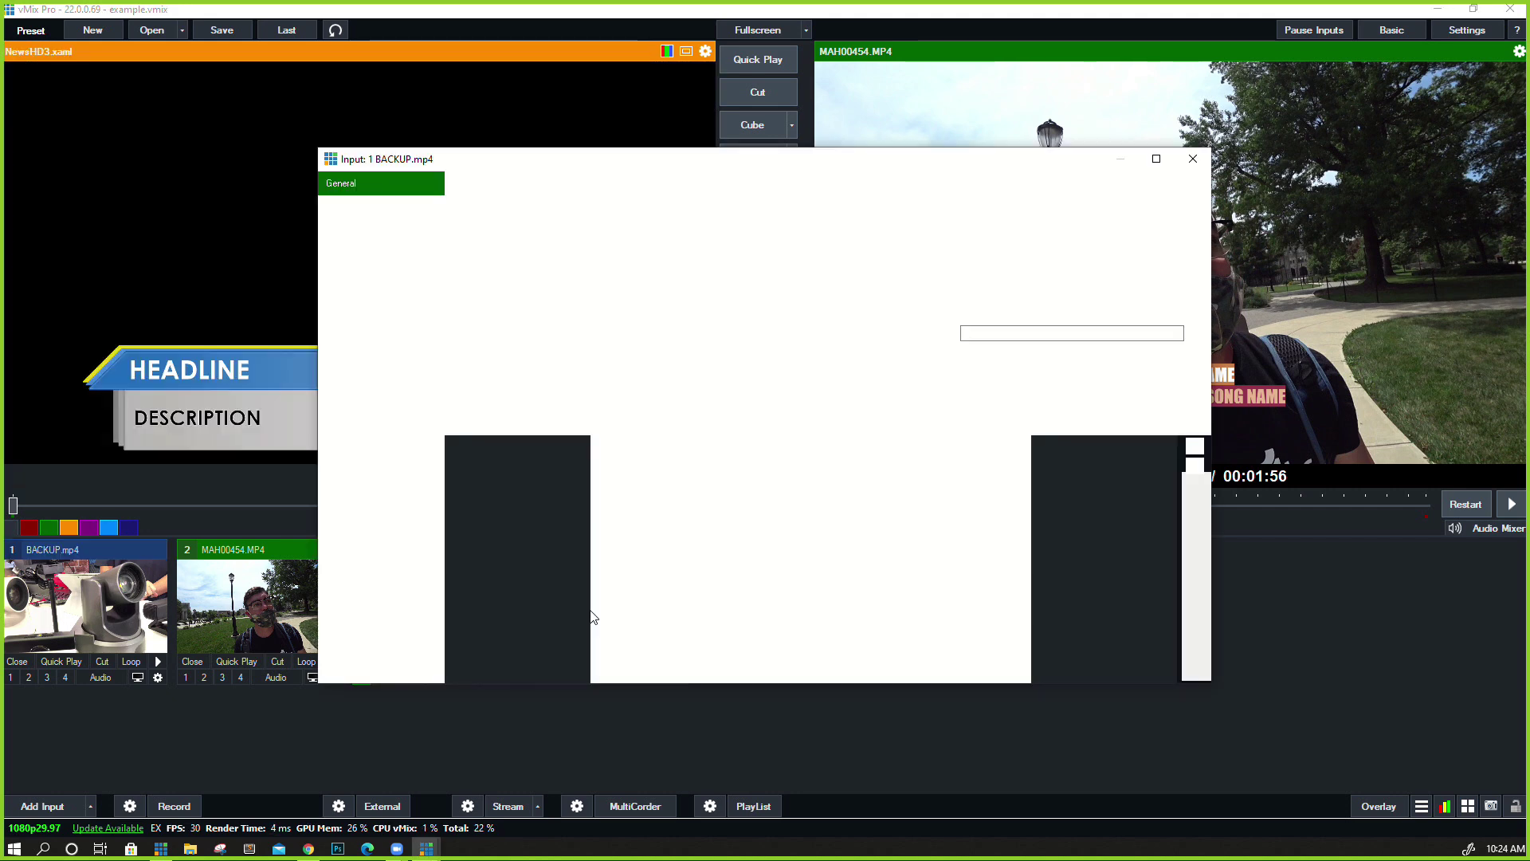
click(376, 279)
drag(710, 634, 726, 471)
click(1192, 160)
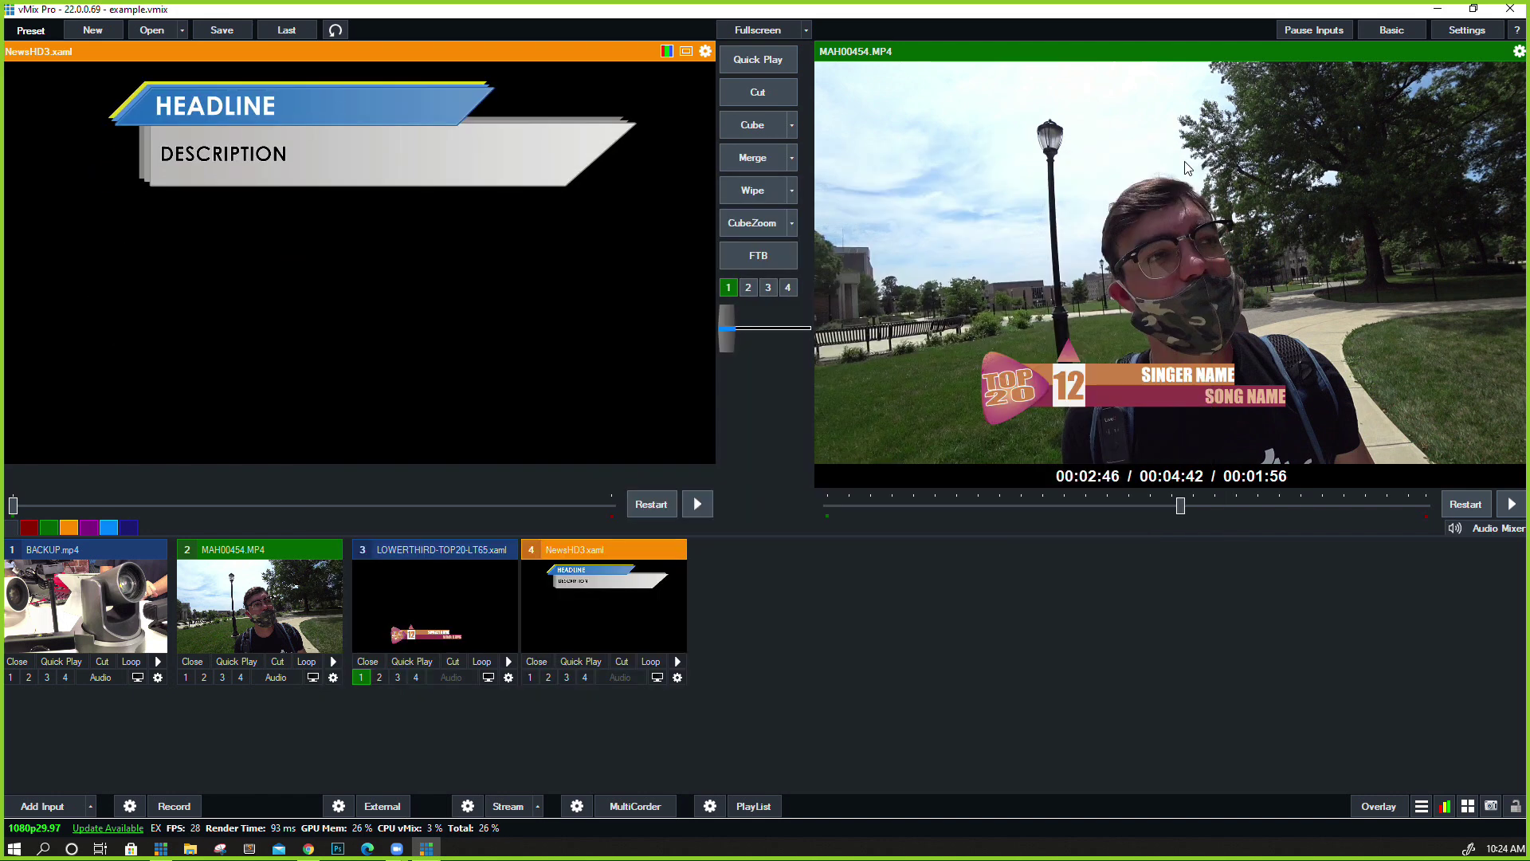
Fade the HEADLINE and TOP 20 overlays in and out, leaving the output clear
click(548, 677)
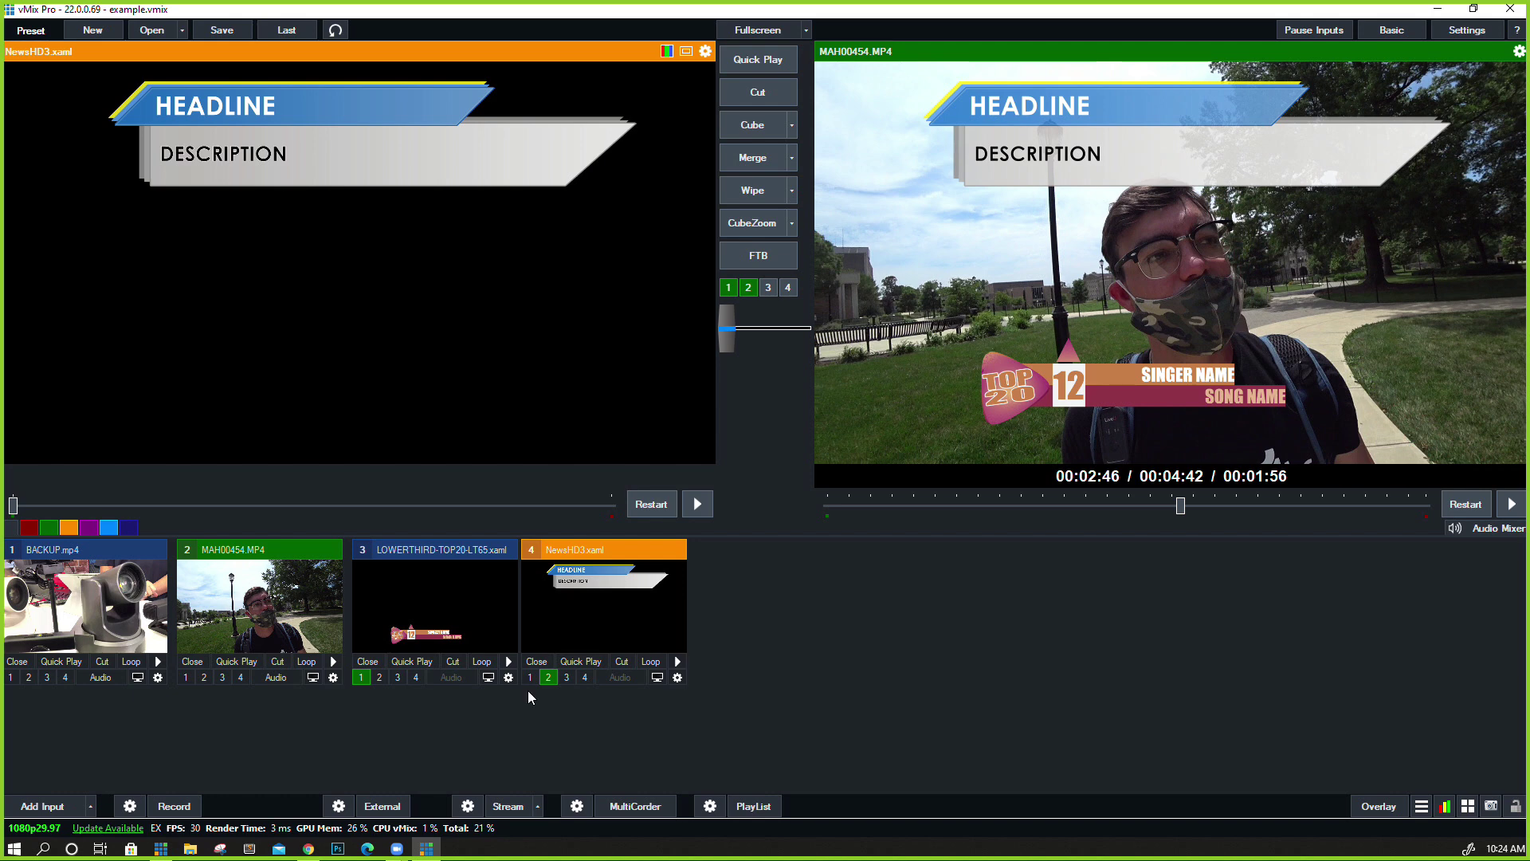
click(544, 678)
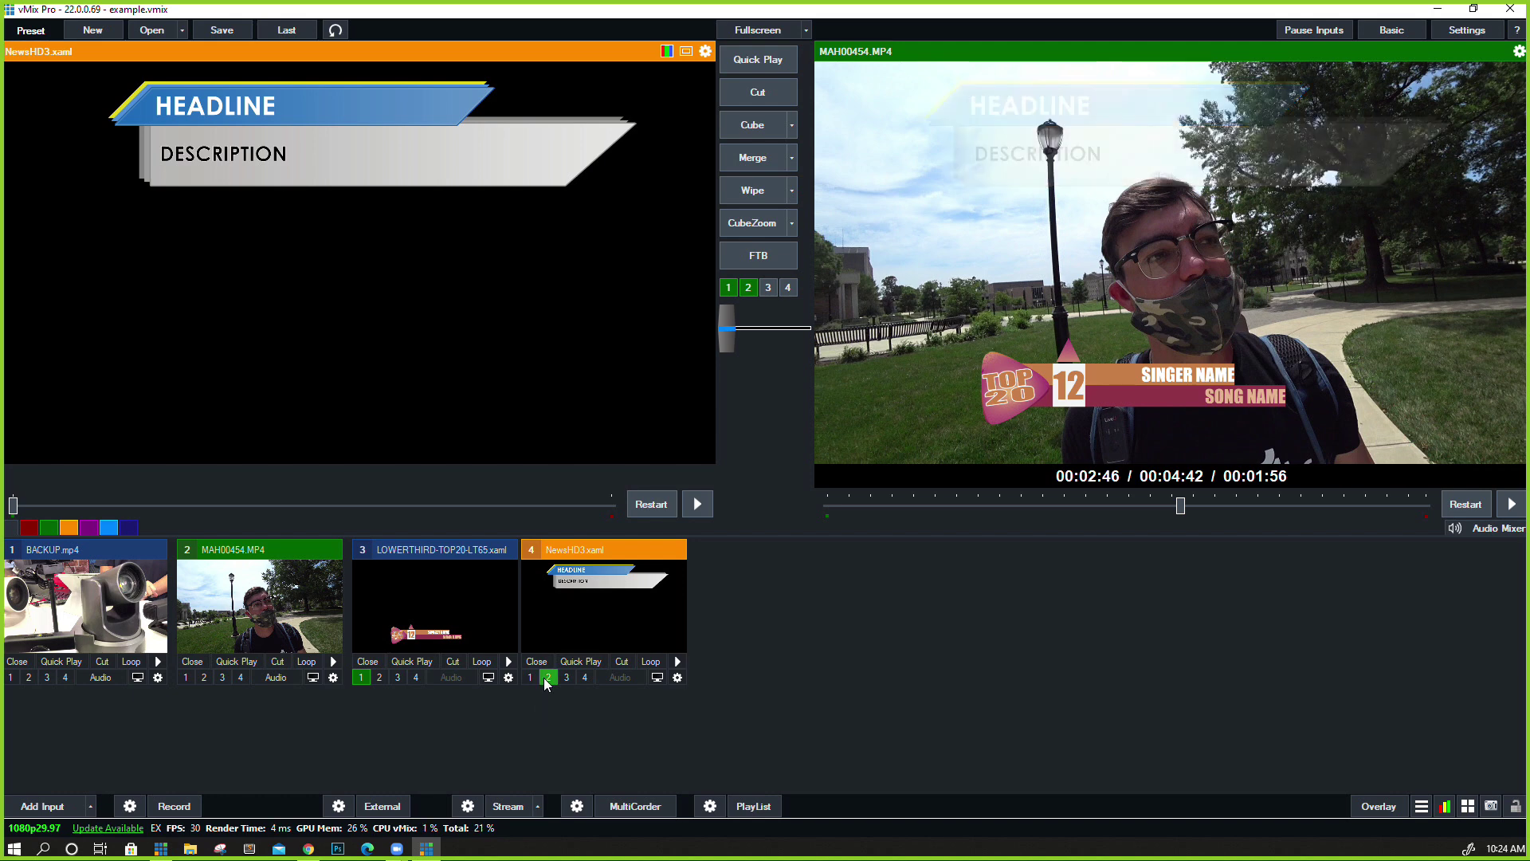
click(361, 677)
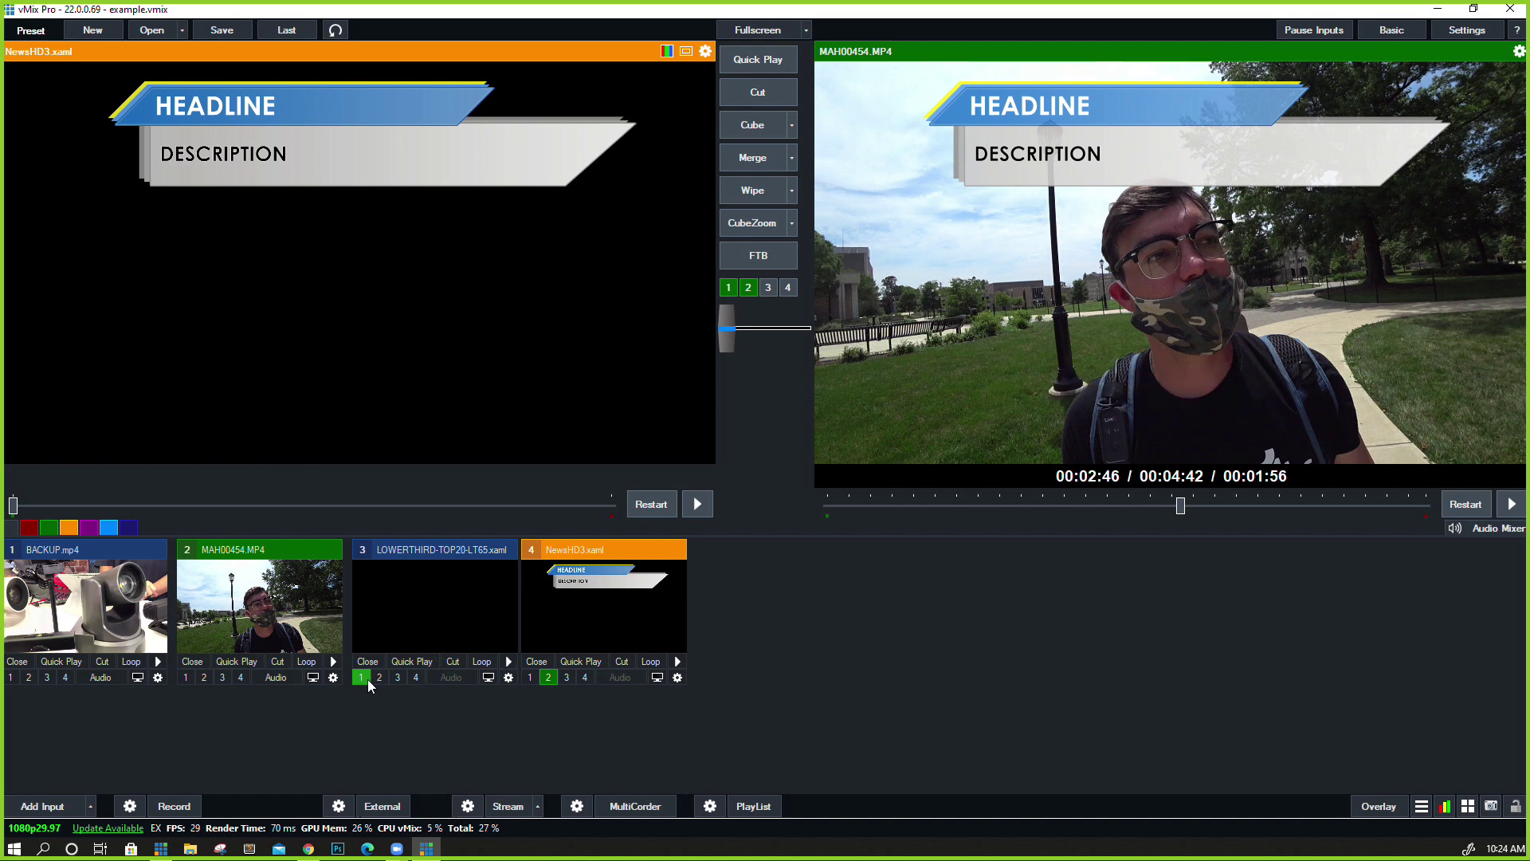
click(728, 287)
click(746, 287)
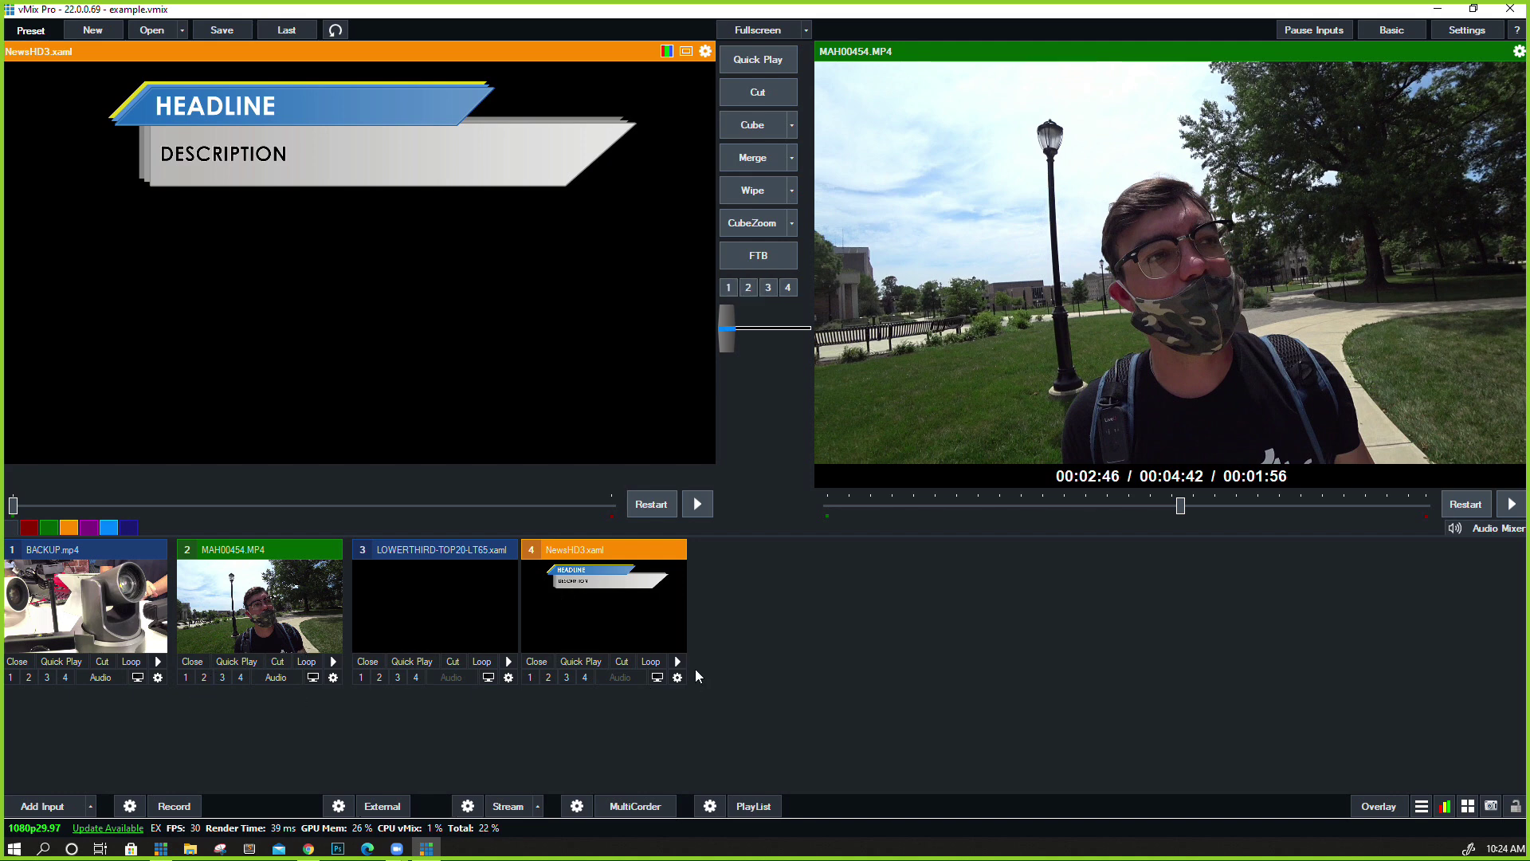
Put BACKUP.mp4 live with the HEADLINE overlay, then T-bar across to MAH00454
click(111, 642)
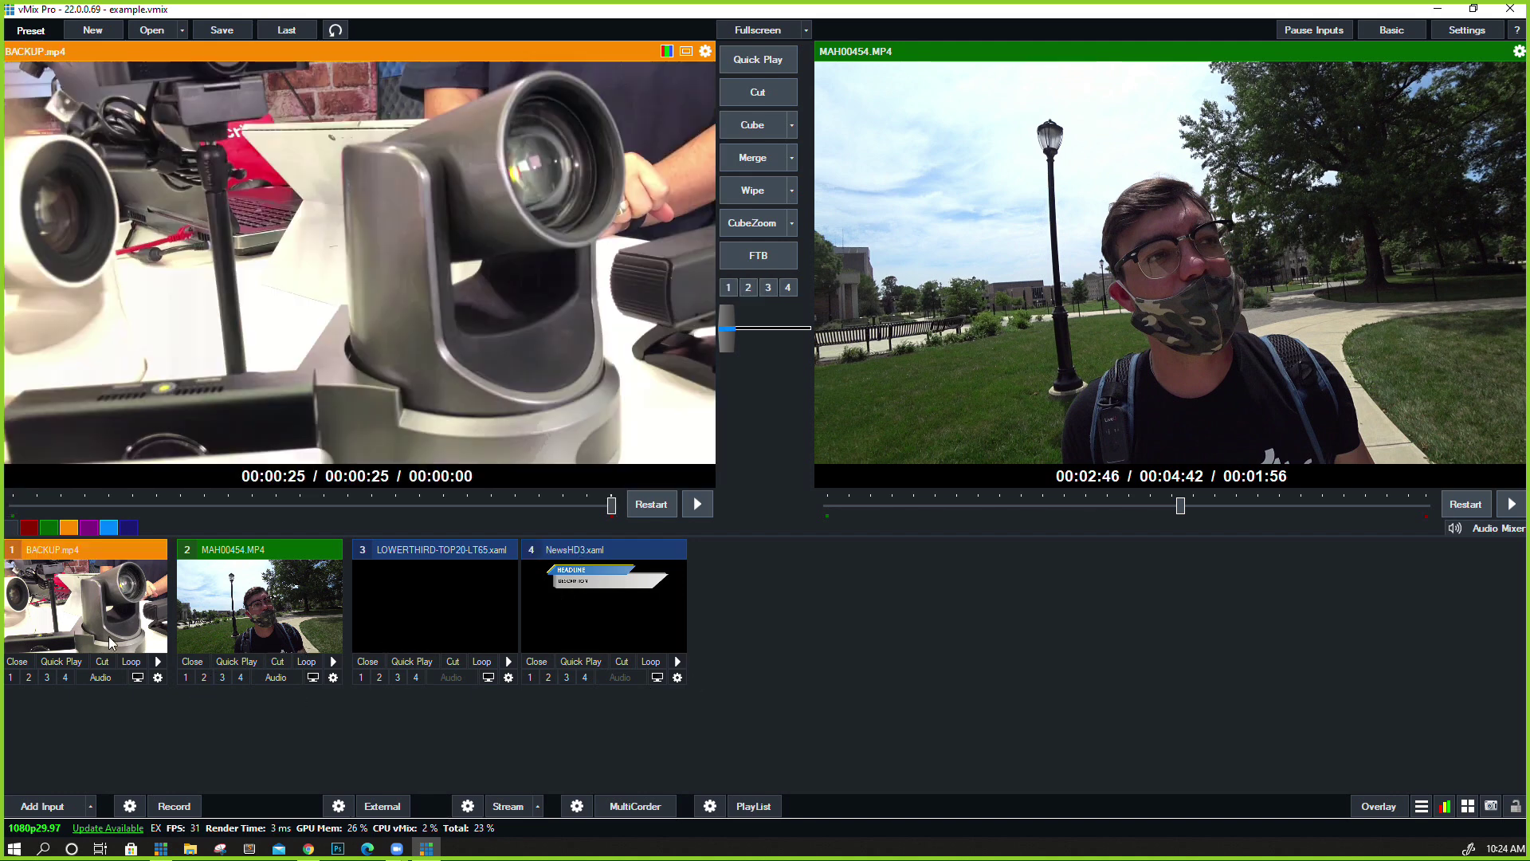
click(738, 94)
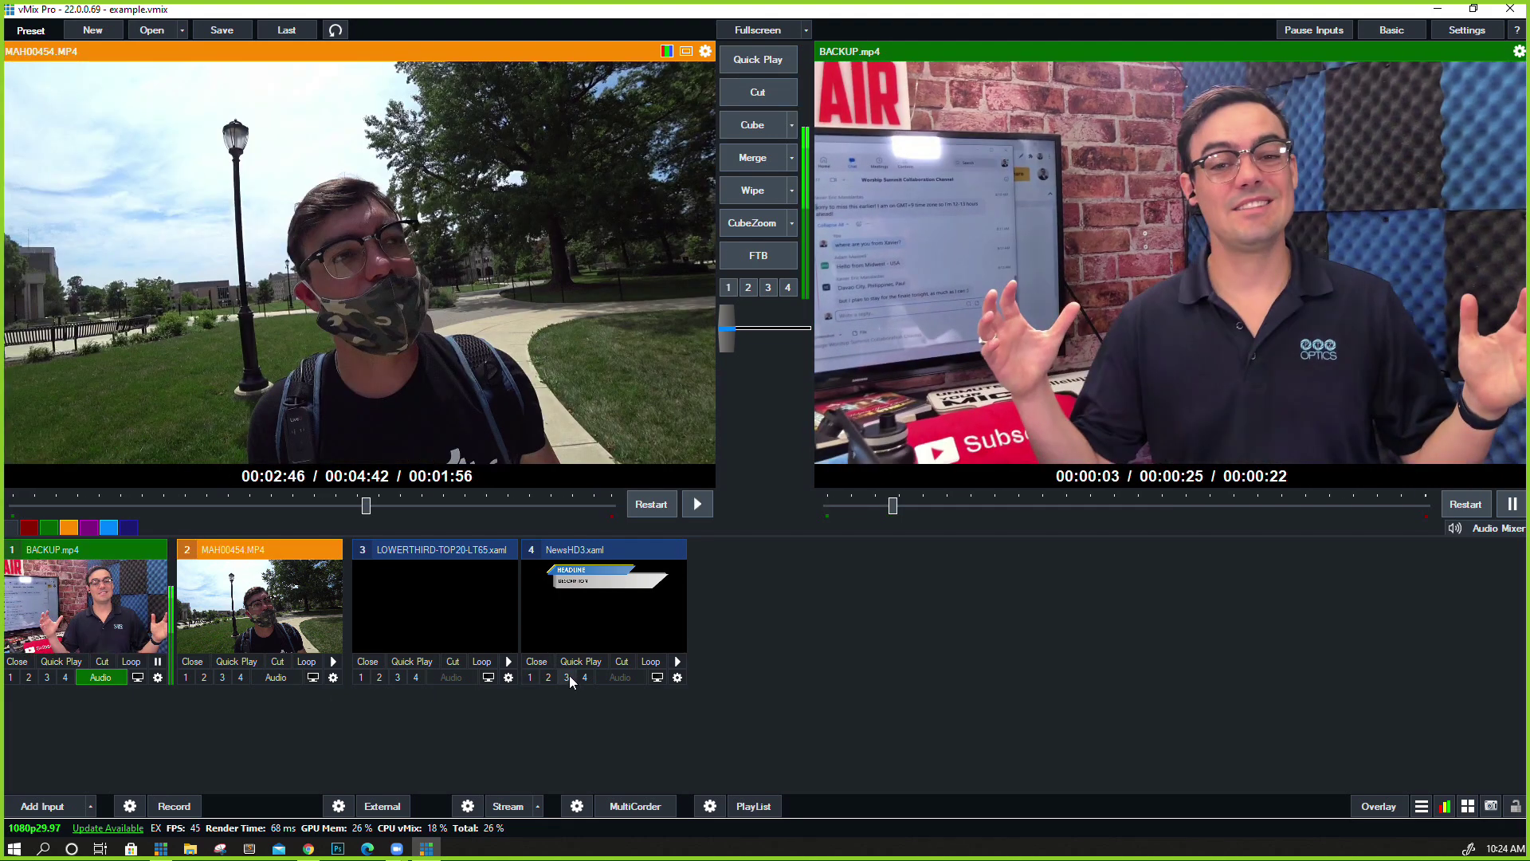
click(567, 677)
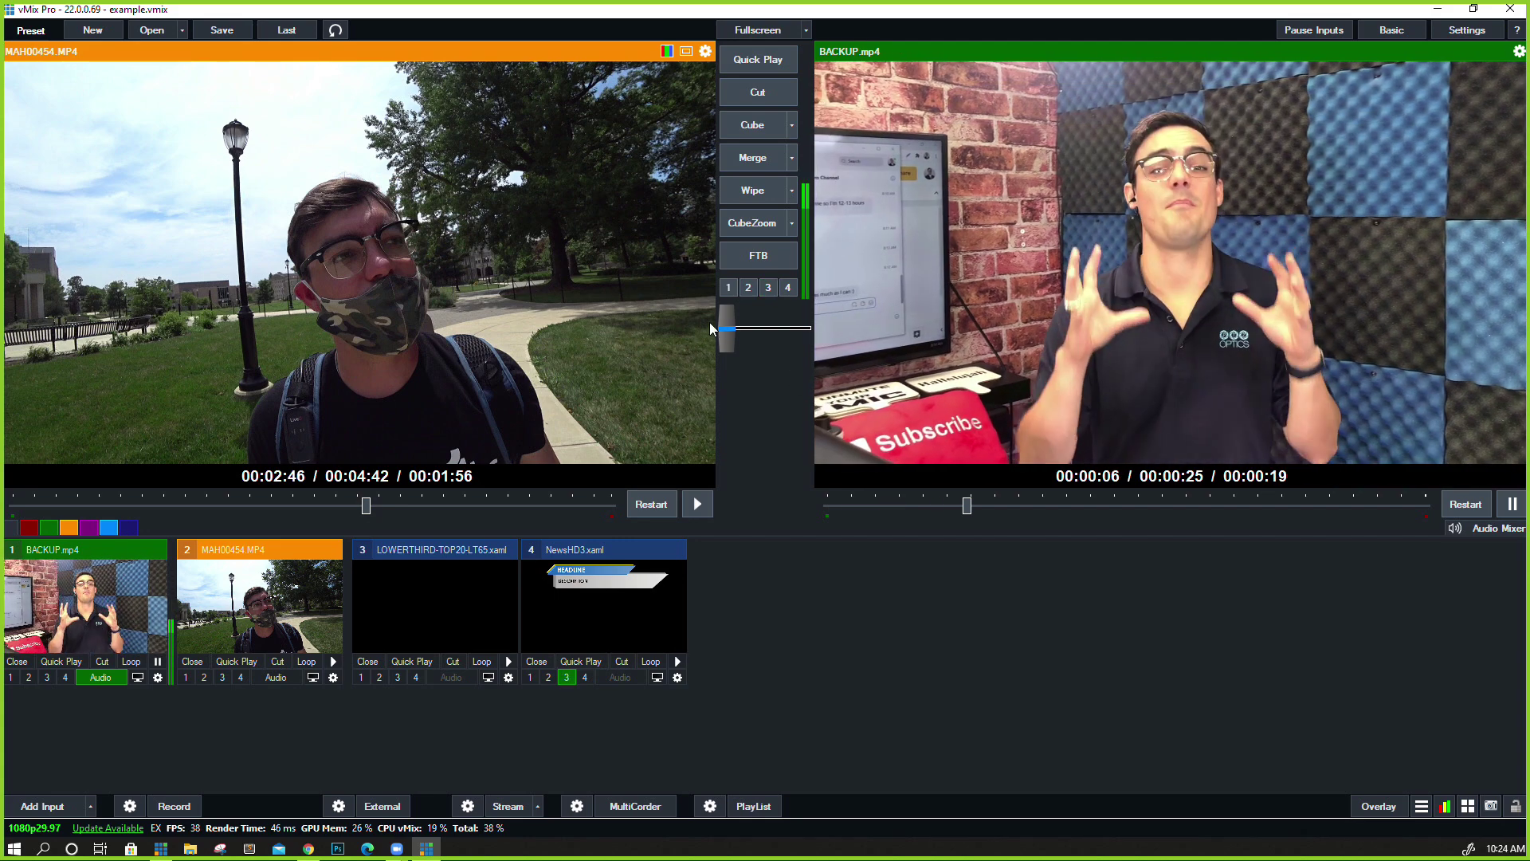
click(693, 495)
drag(737, 311, 796, 337)
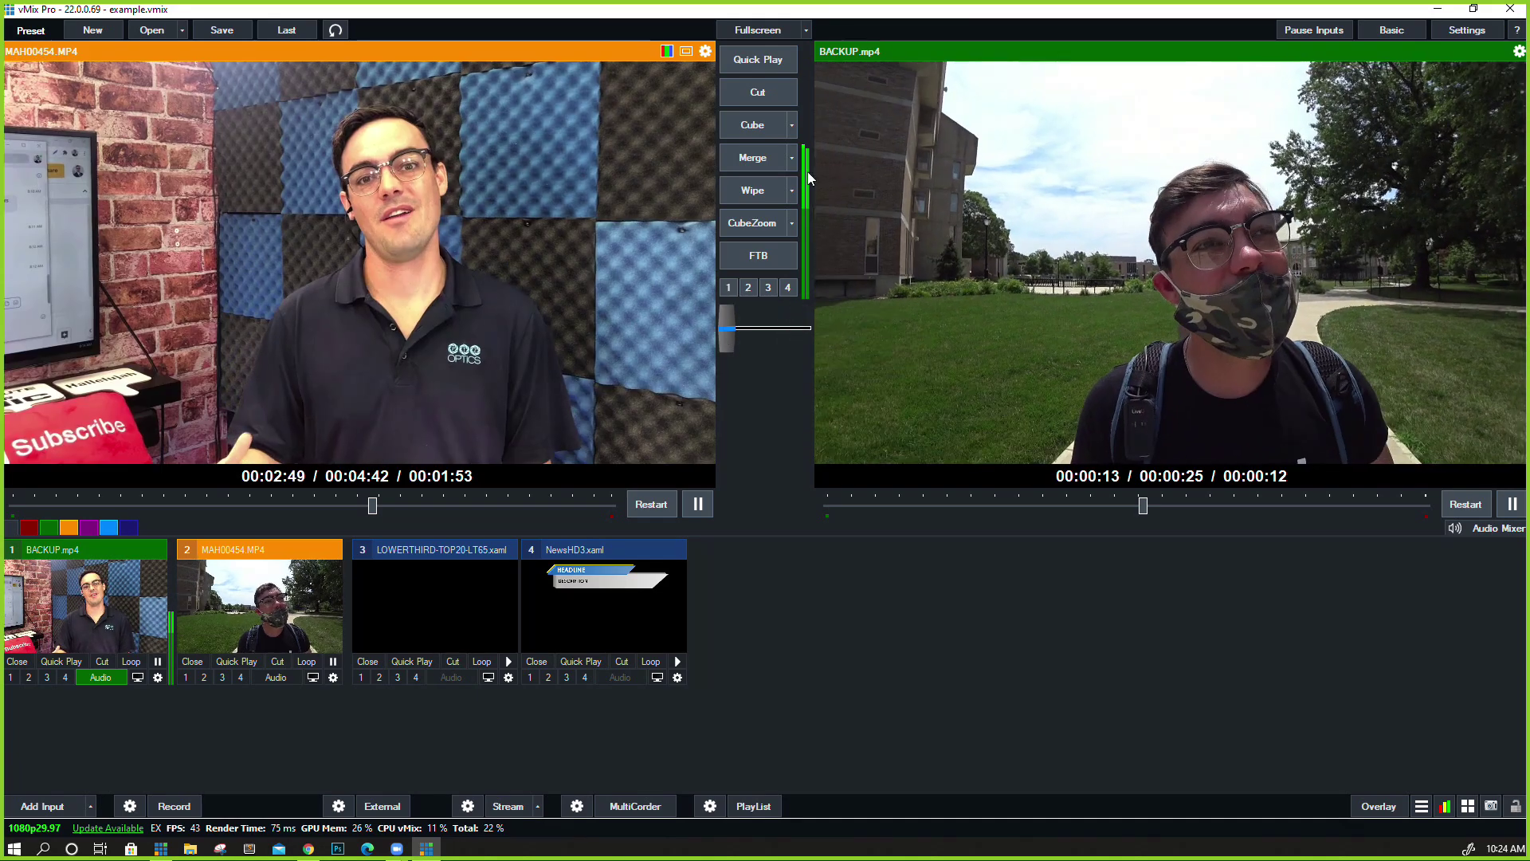
Make Fade the first transition instead of Cube and crossfade back with the T-bar
click(793, 126)
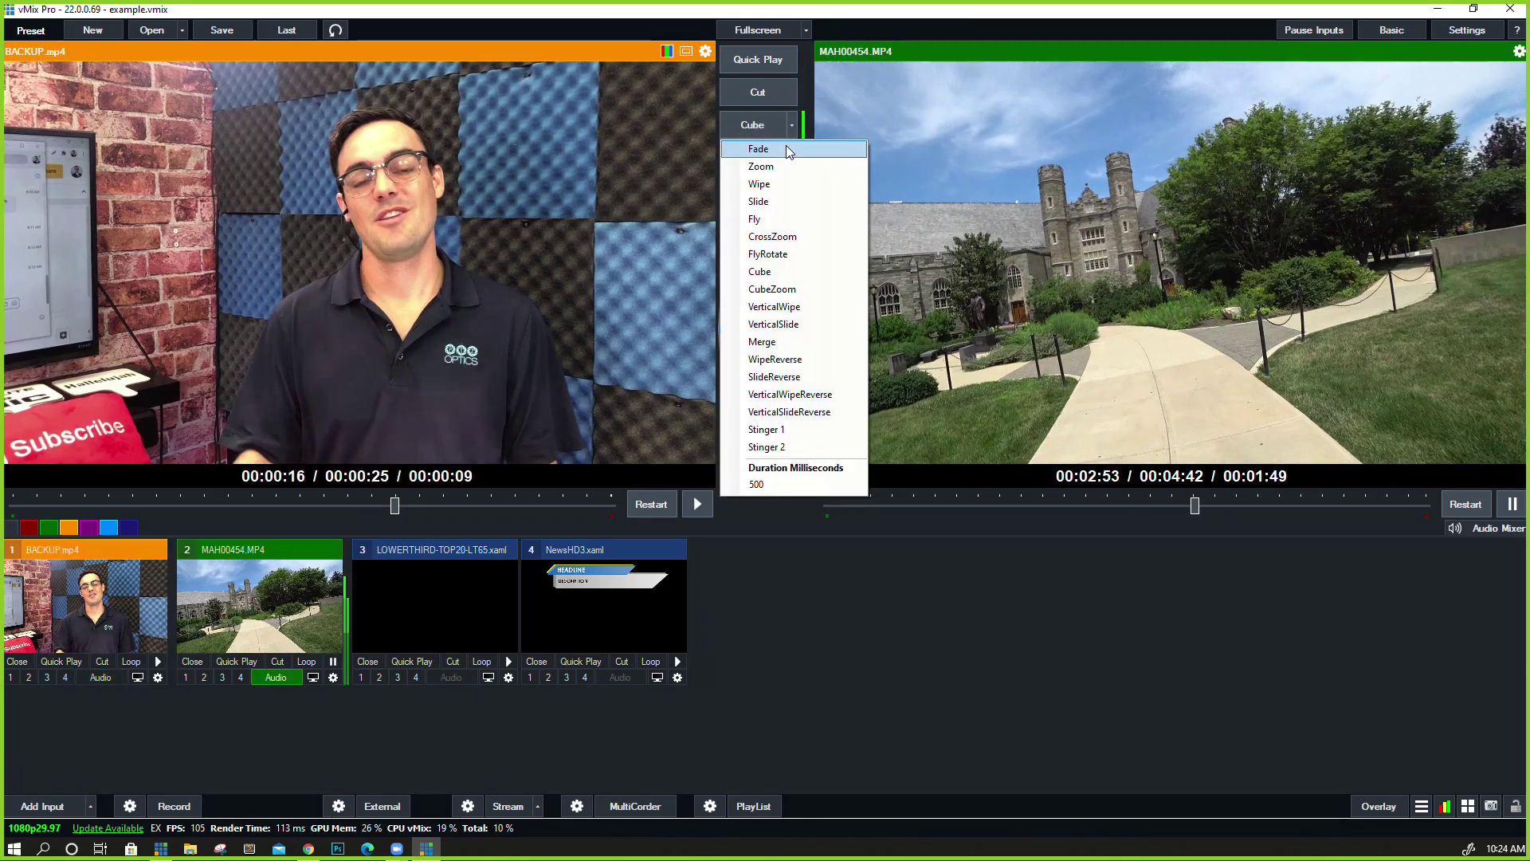
click(785, 148)
drag(727, 330, 812, 322)
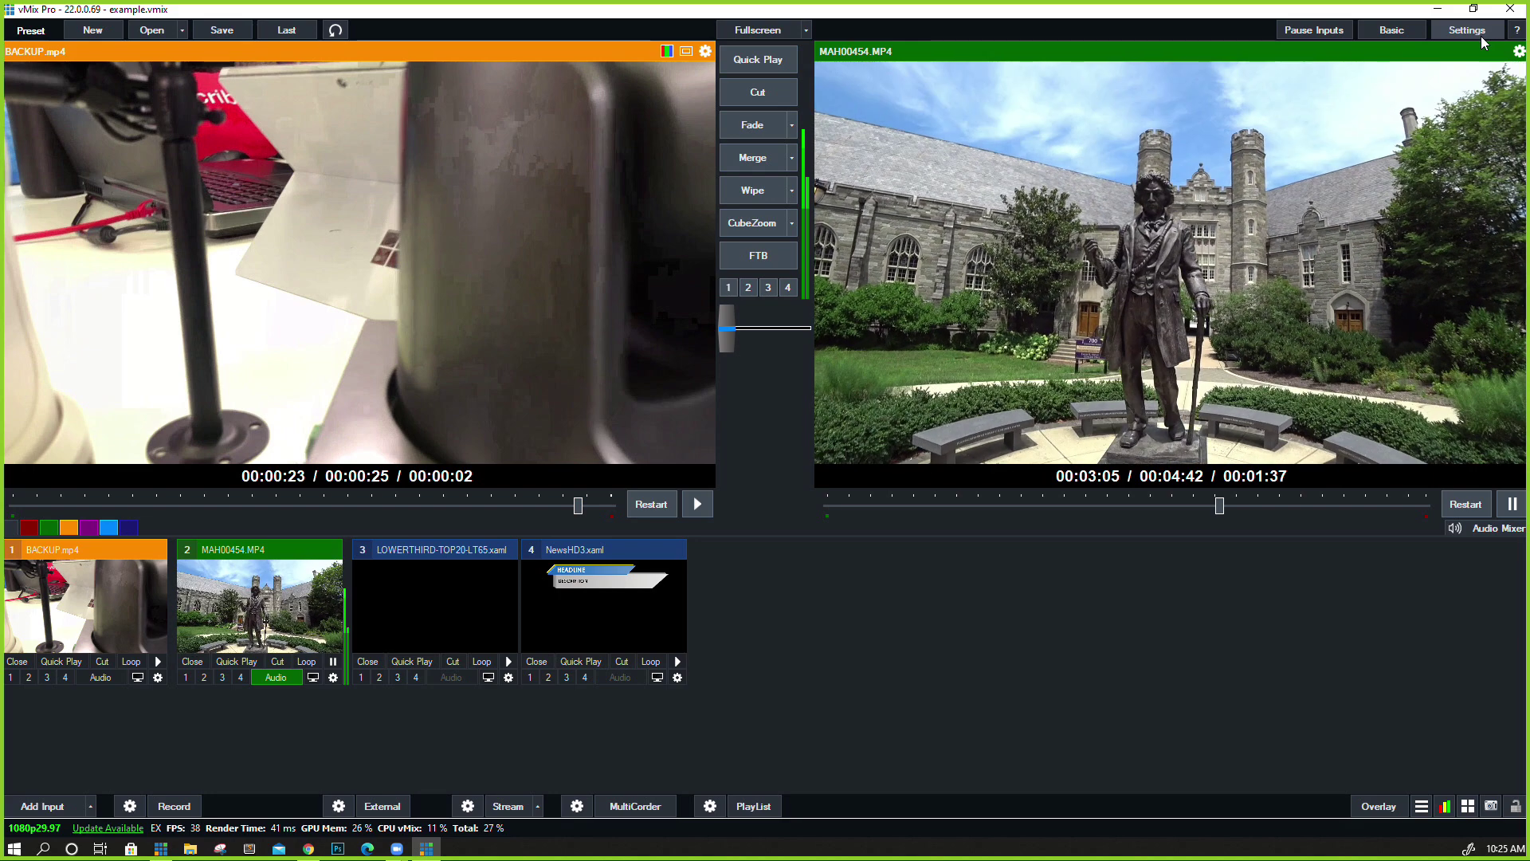
click(1480, 38)
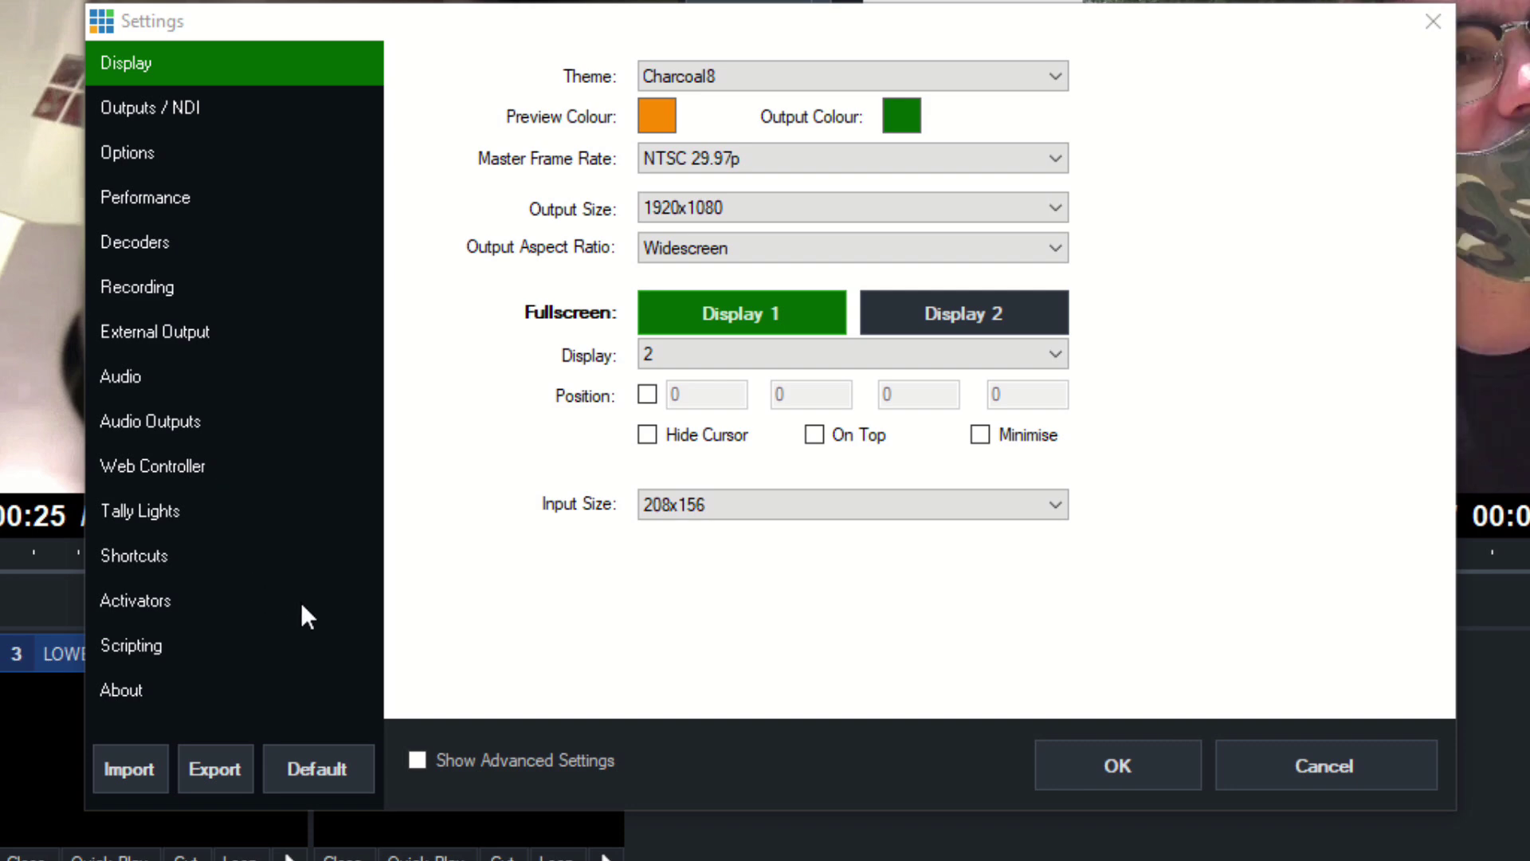
click(1364, 742)
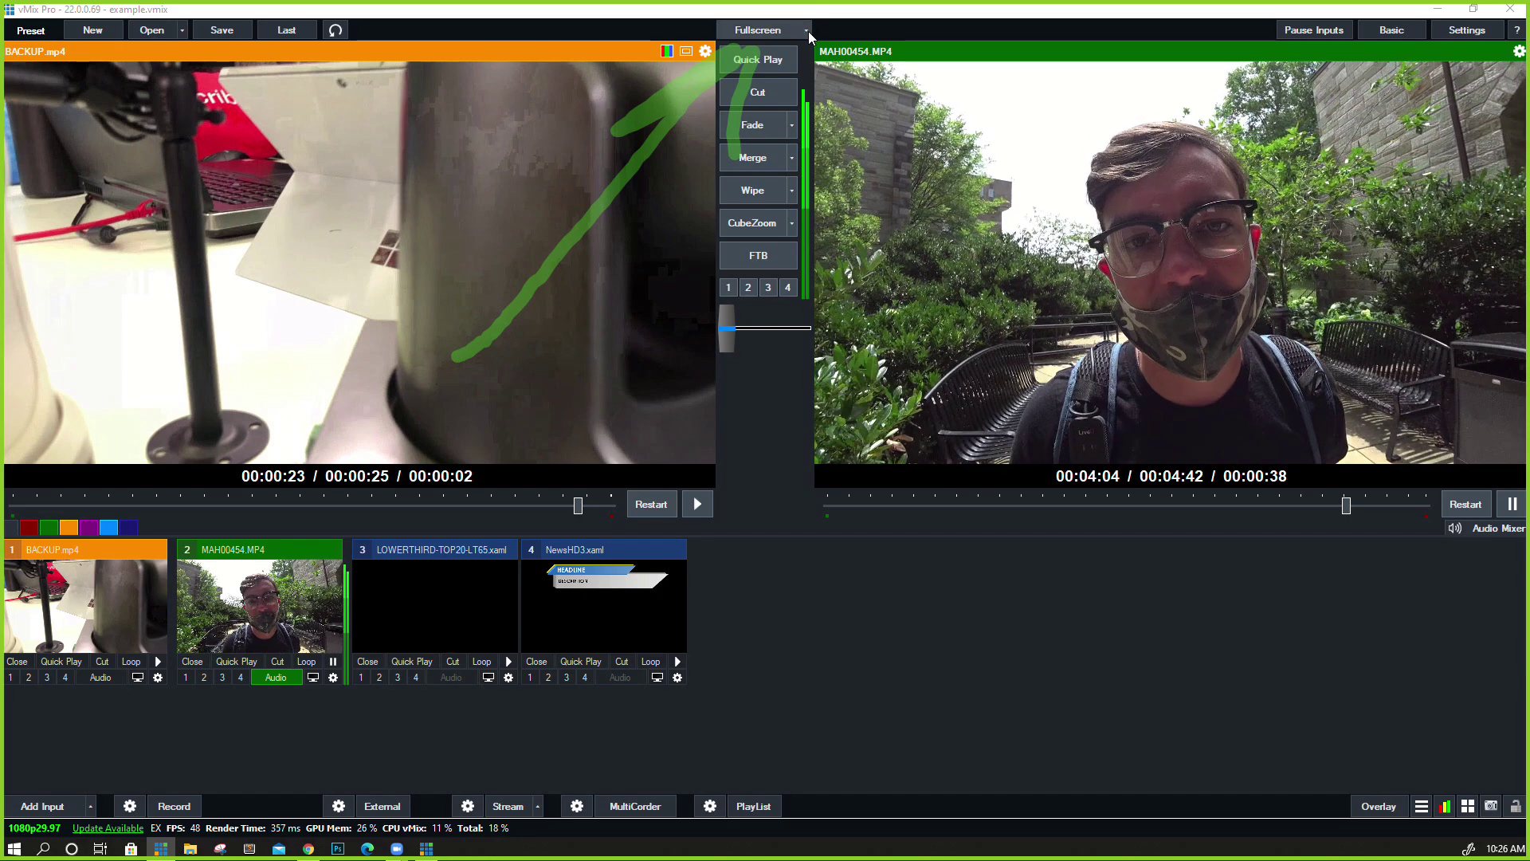
Send the MultiView to Display 1 fullscreen, view it, then return to the mixer
click(807, 30)
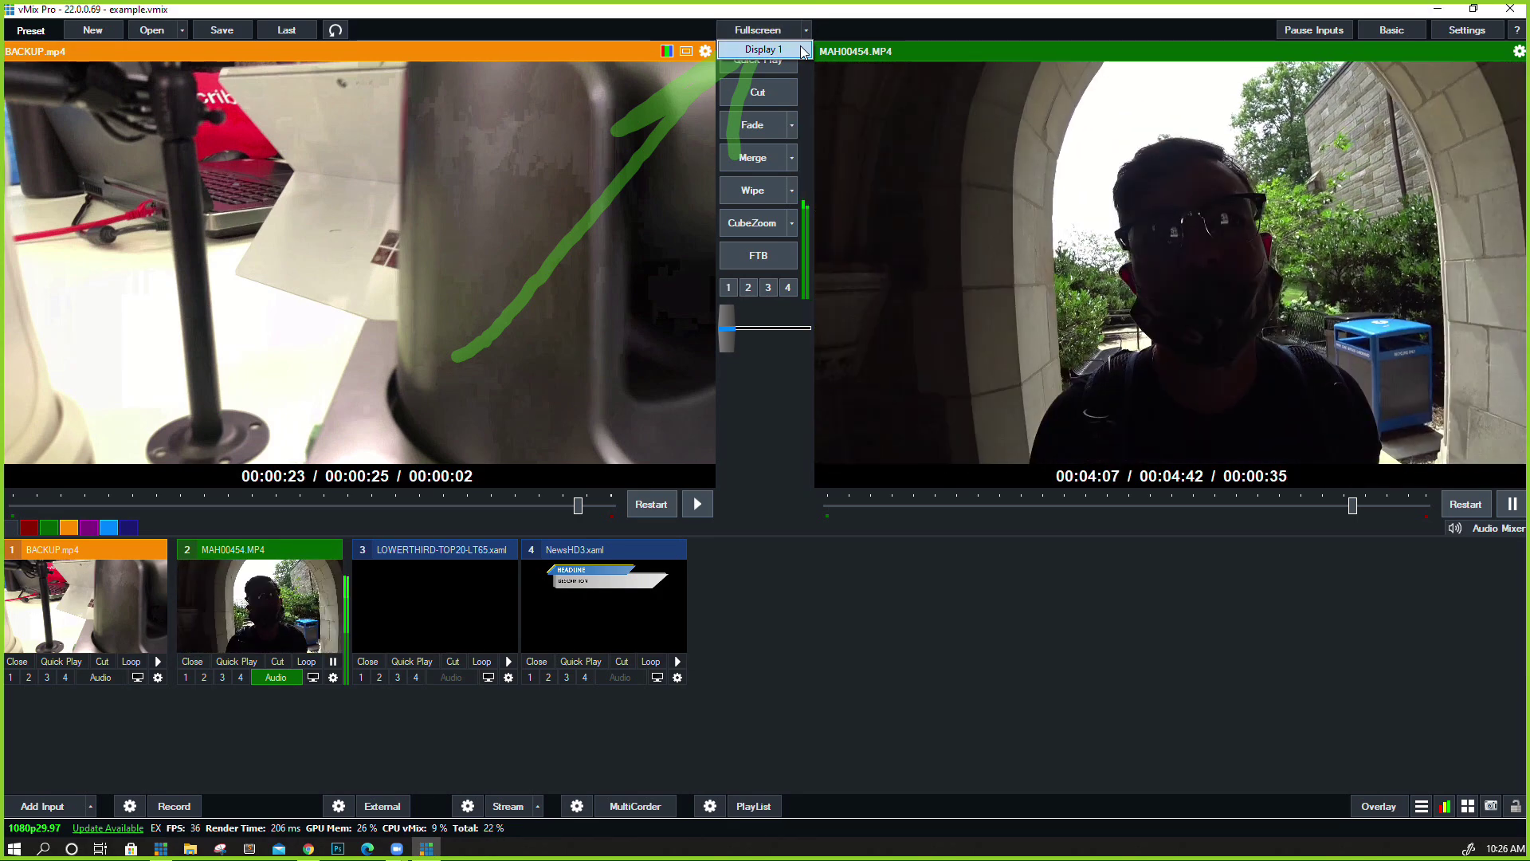
mouse_move(801, 50)
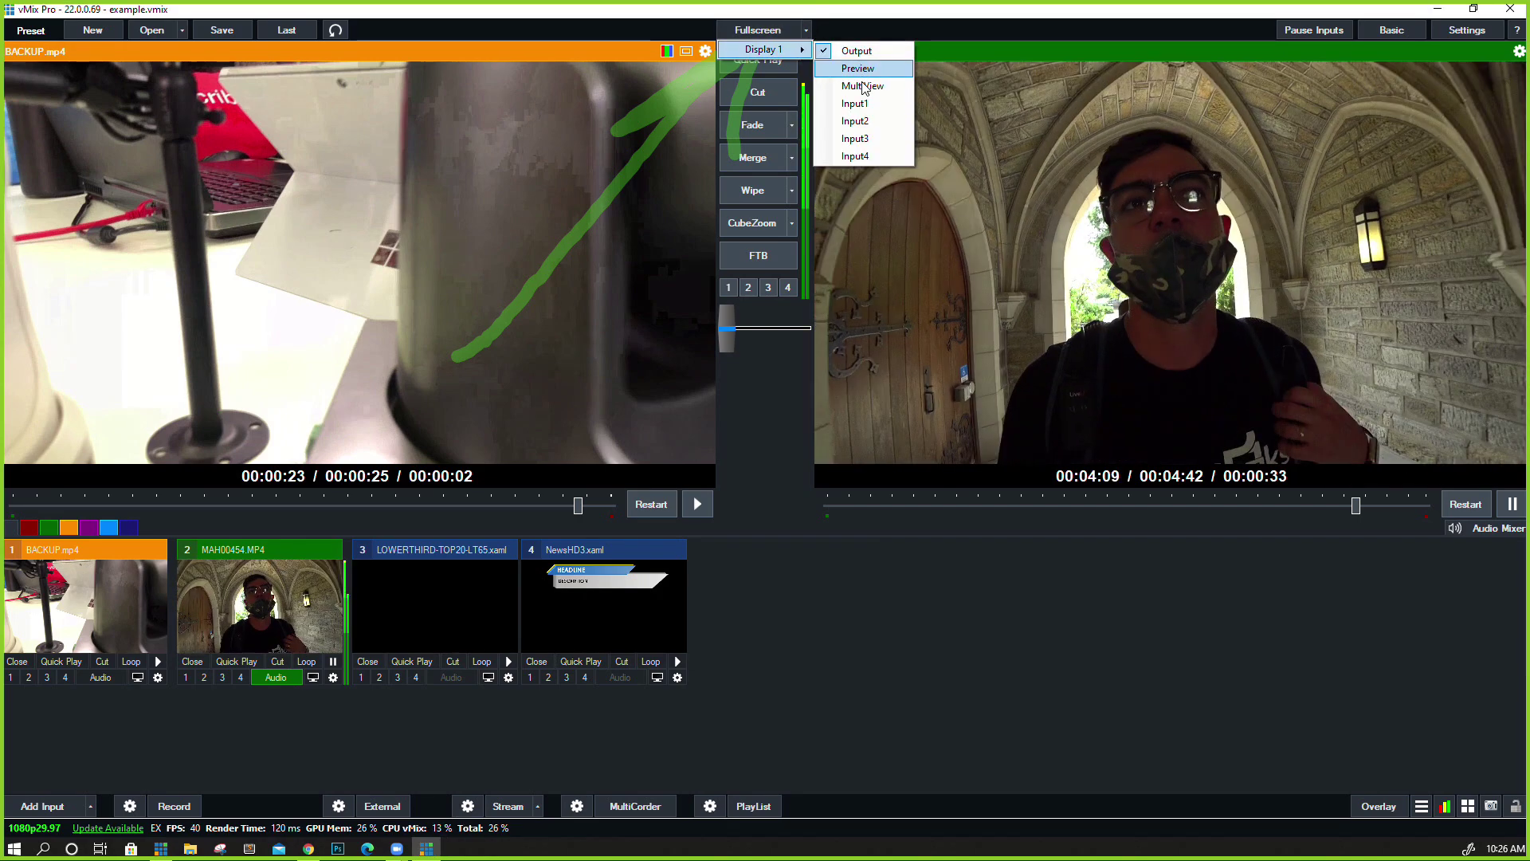
click(886, 86)
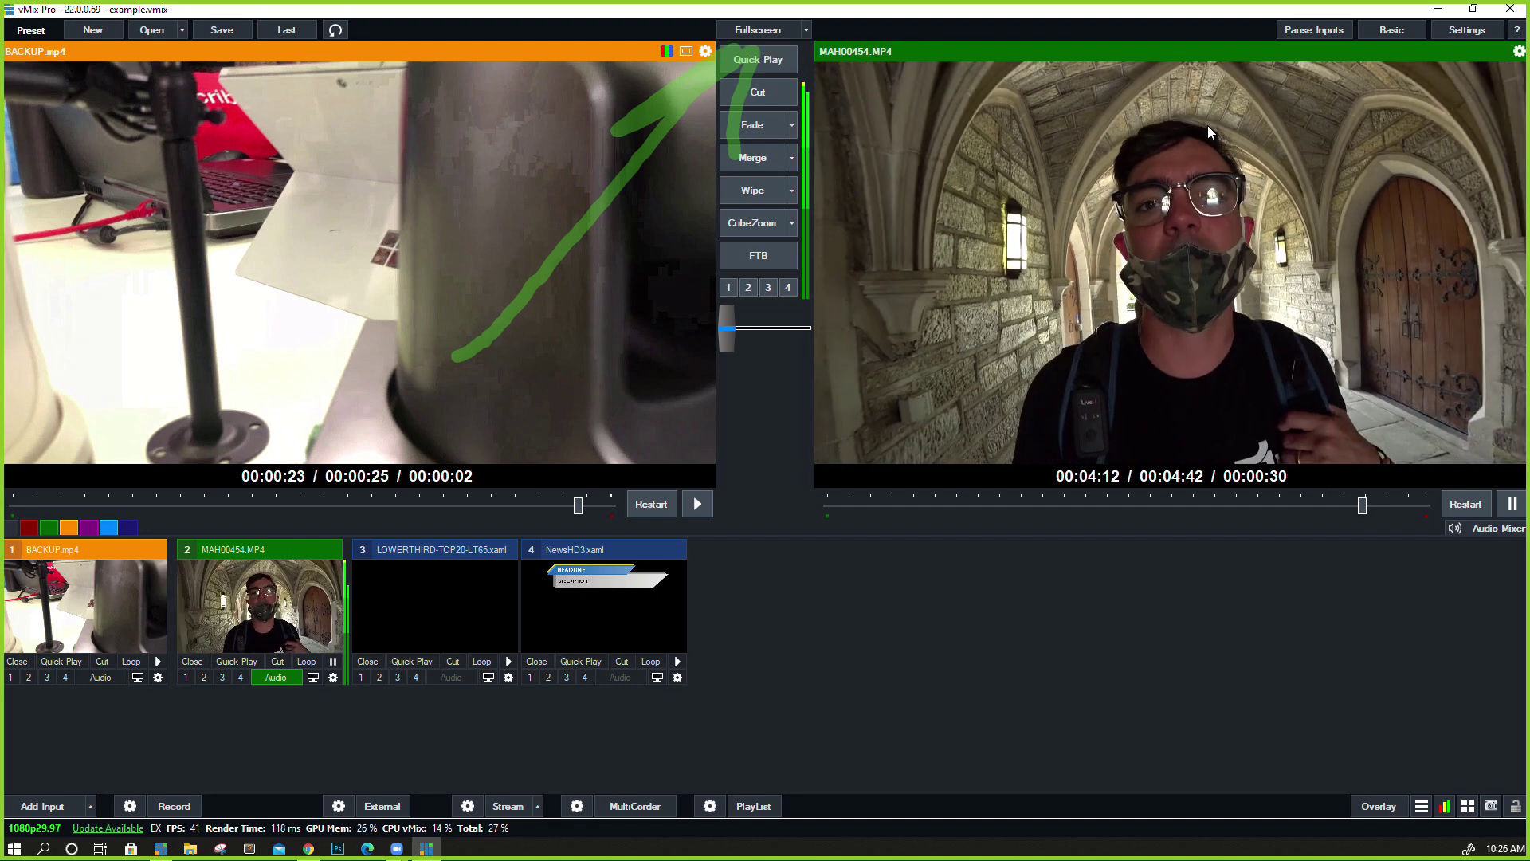
click(750, 30)
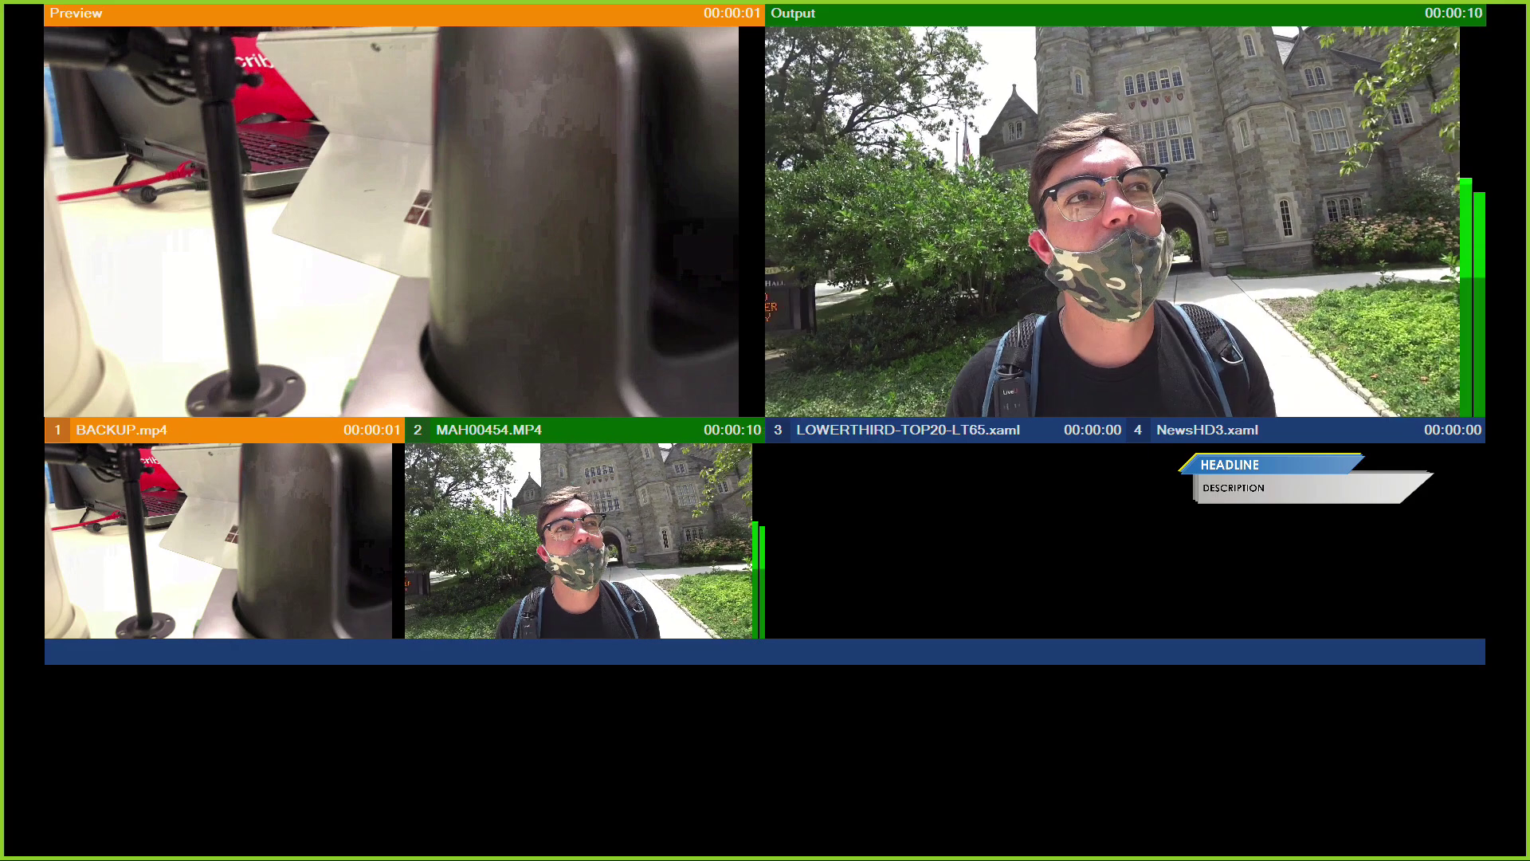
key(alt+Tab)
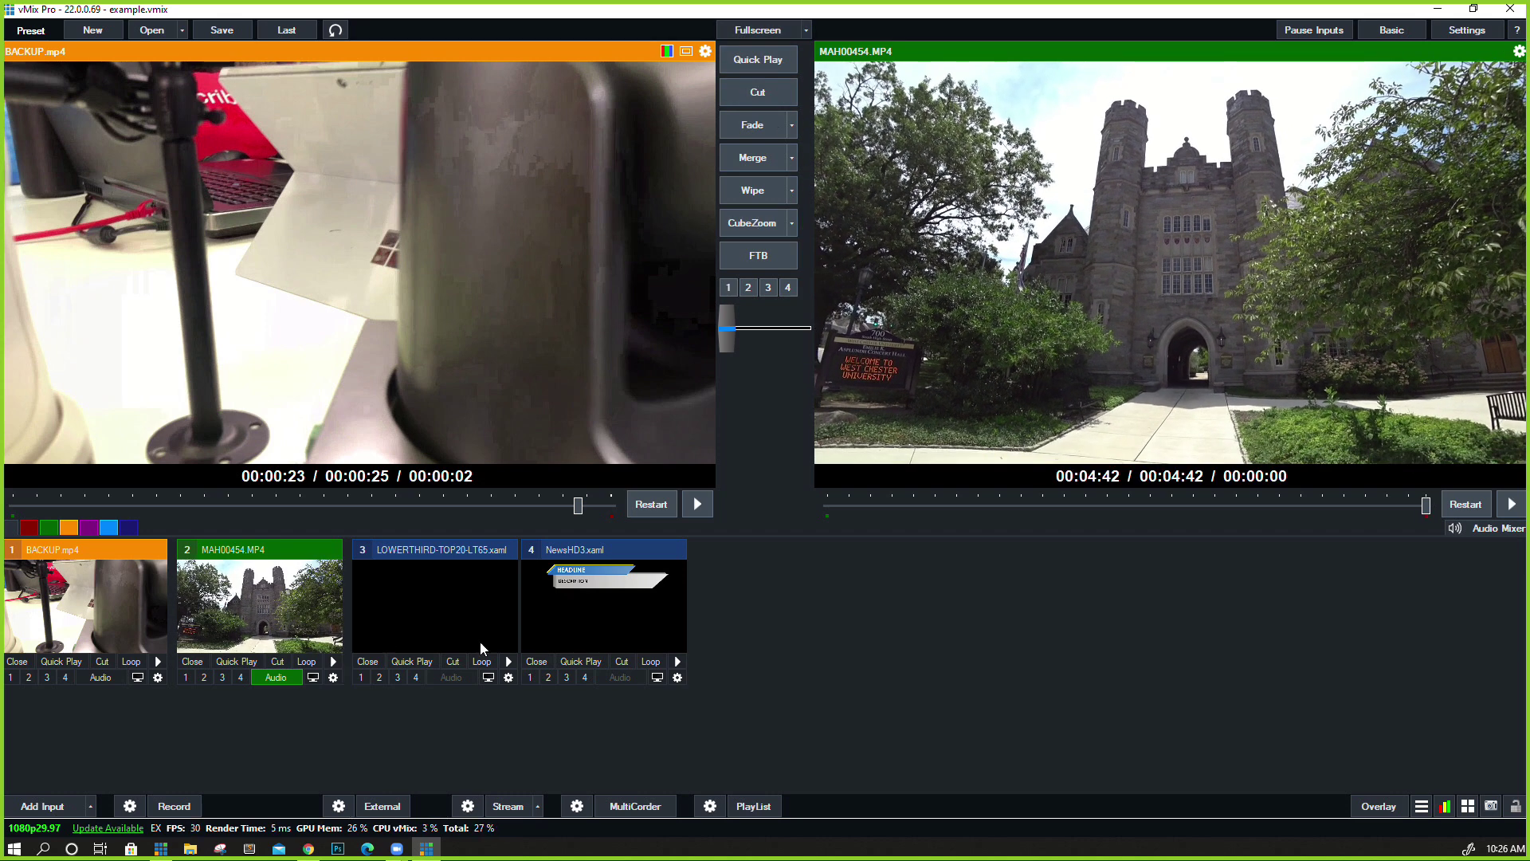
Enter names in the Input Categories window and check the VIDEOS filter
right_click(13, 529)
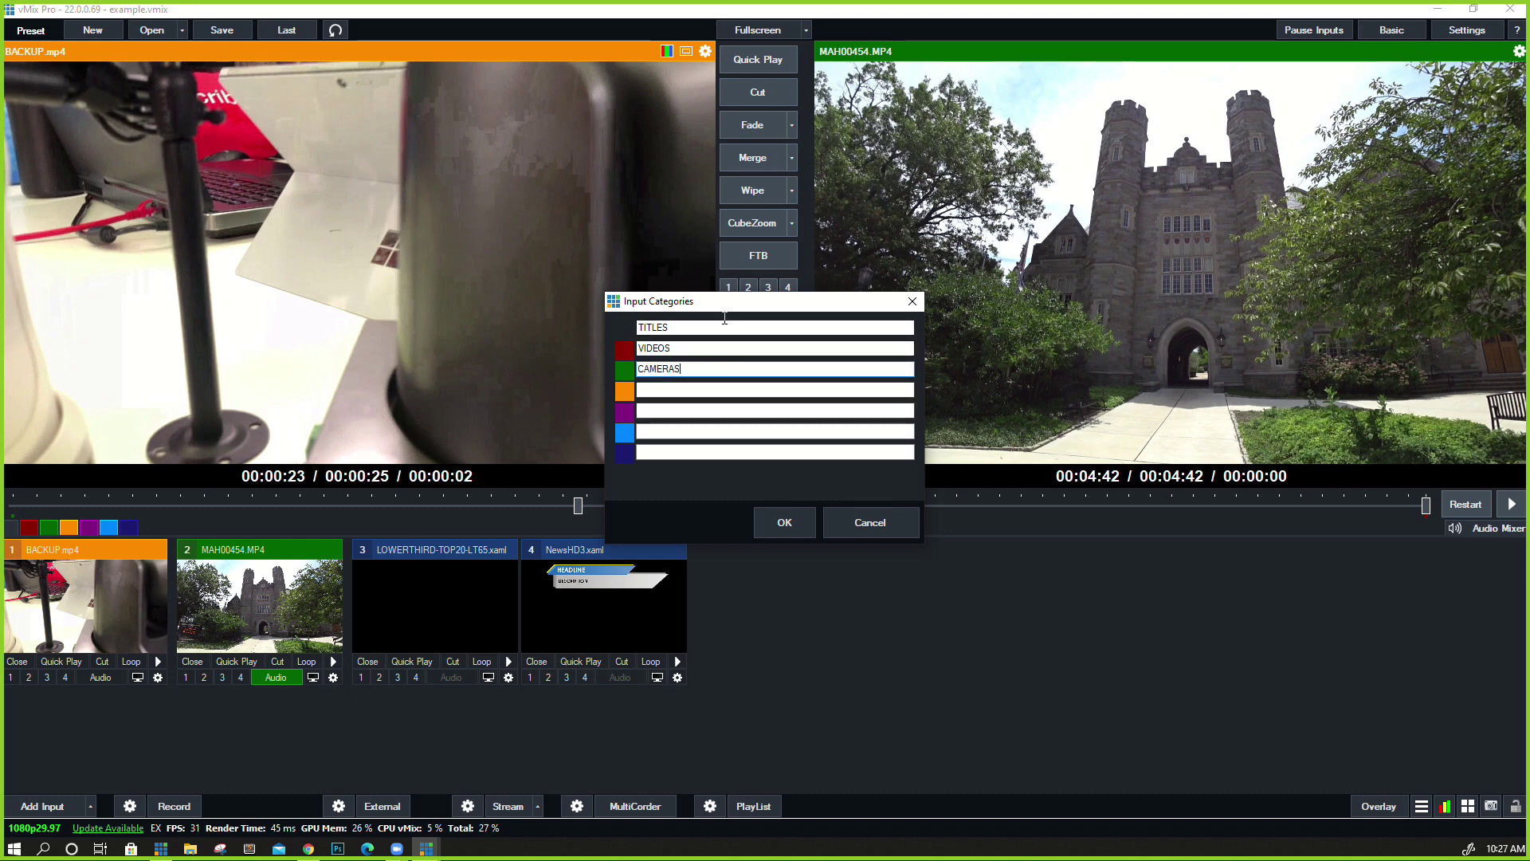
click(768, 524)
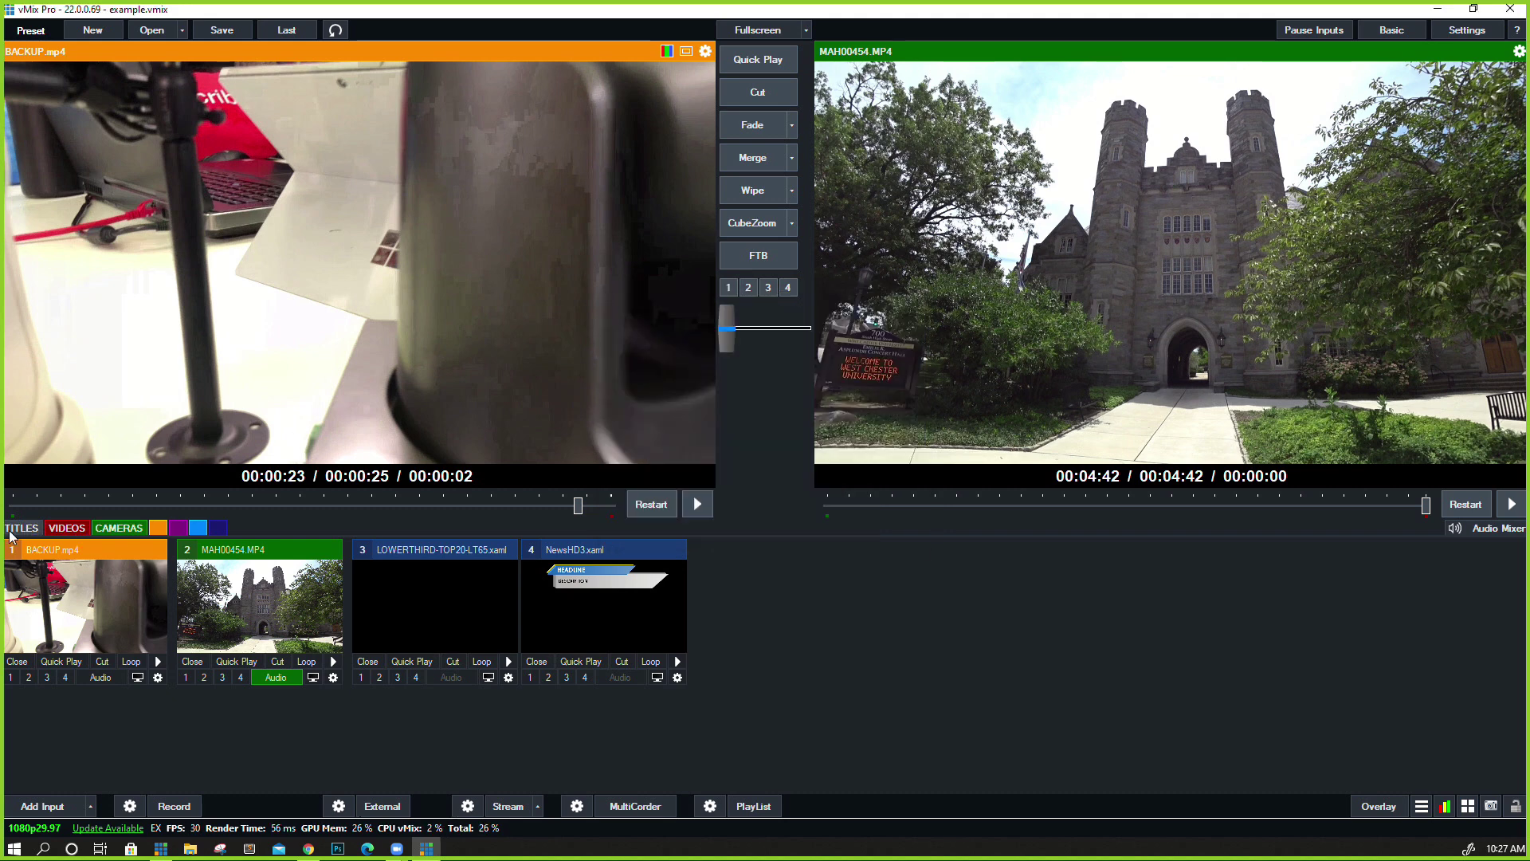
click(46, 528)
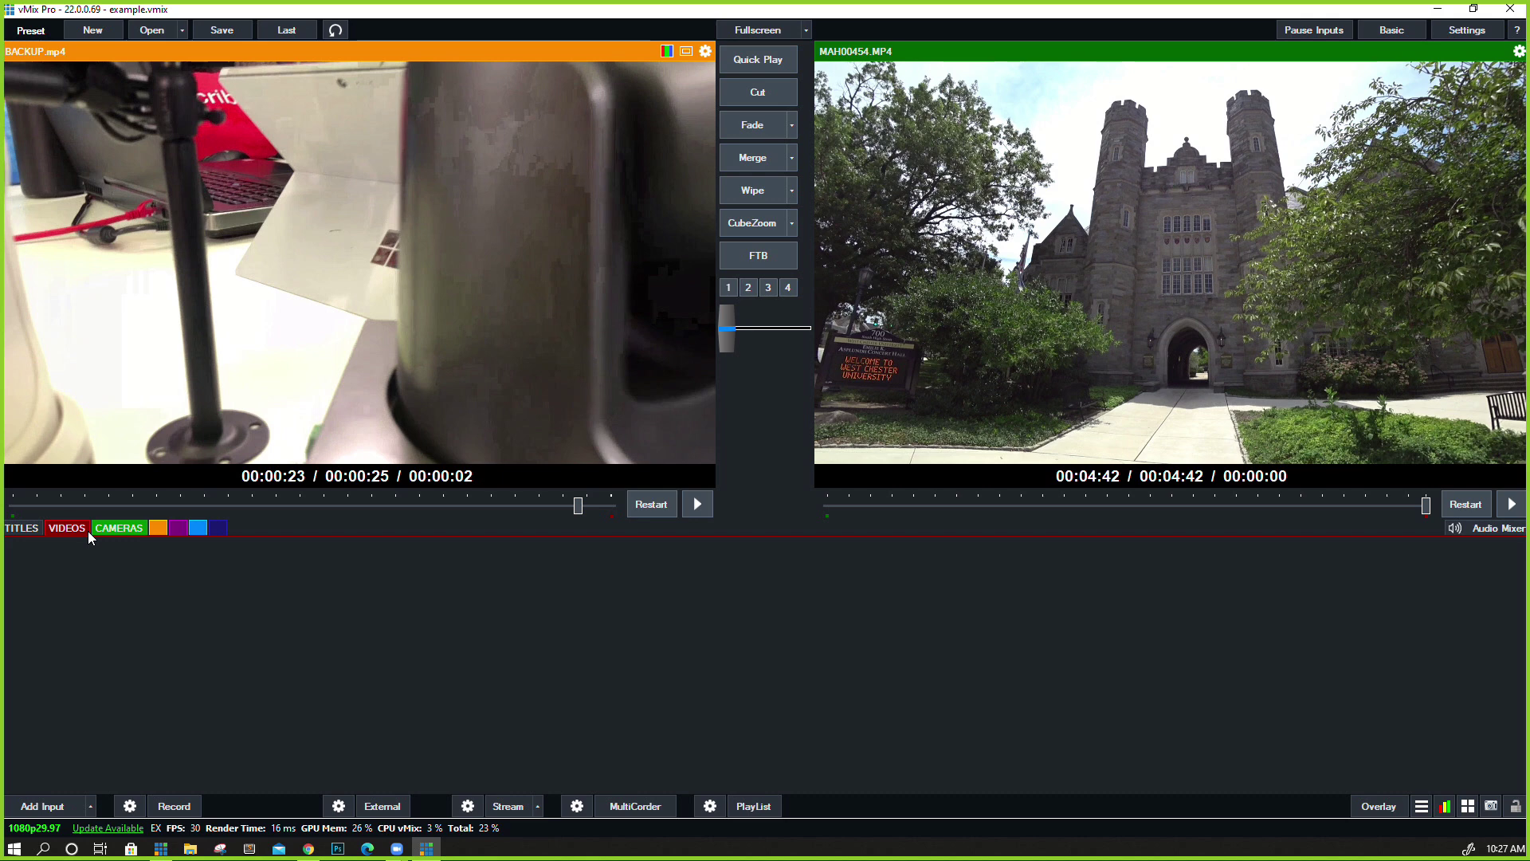
click(30, 529)
Re-edit the category names, entering MAIN and TITLES, and save them
right_click(30, 528)
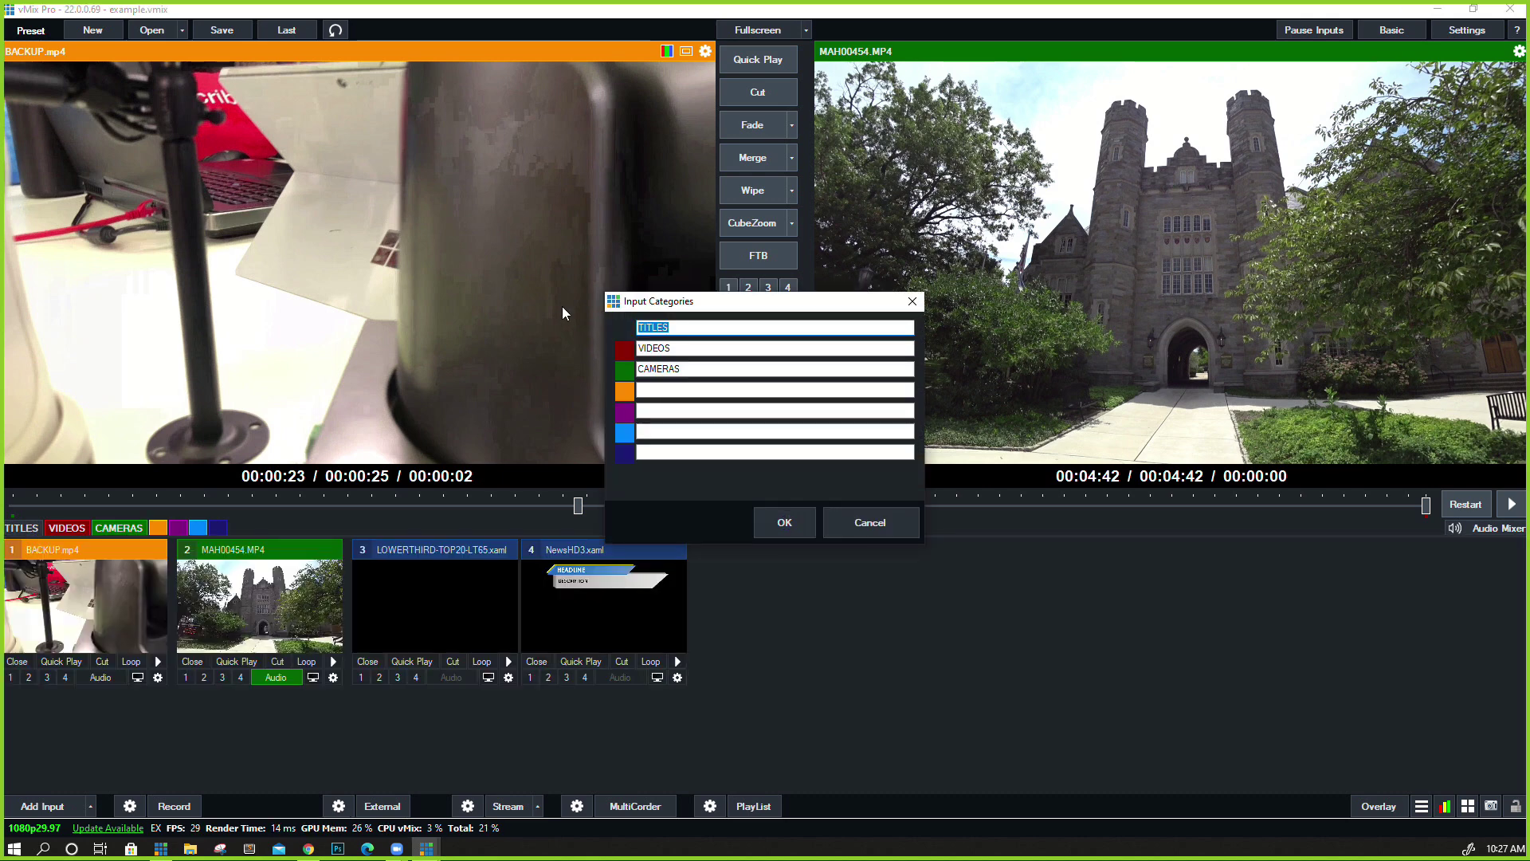
text(MAIN)
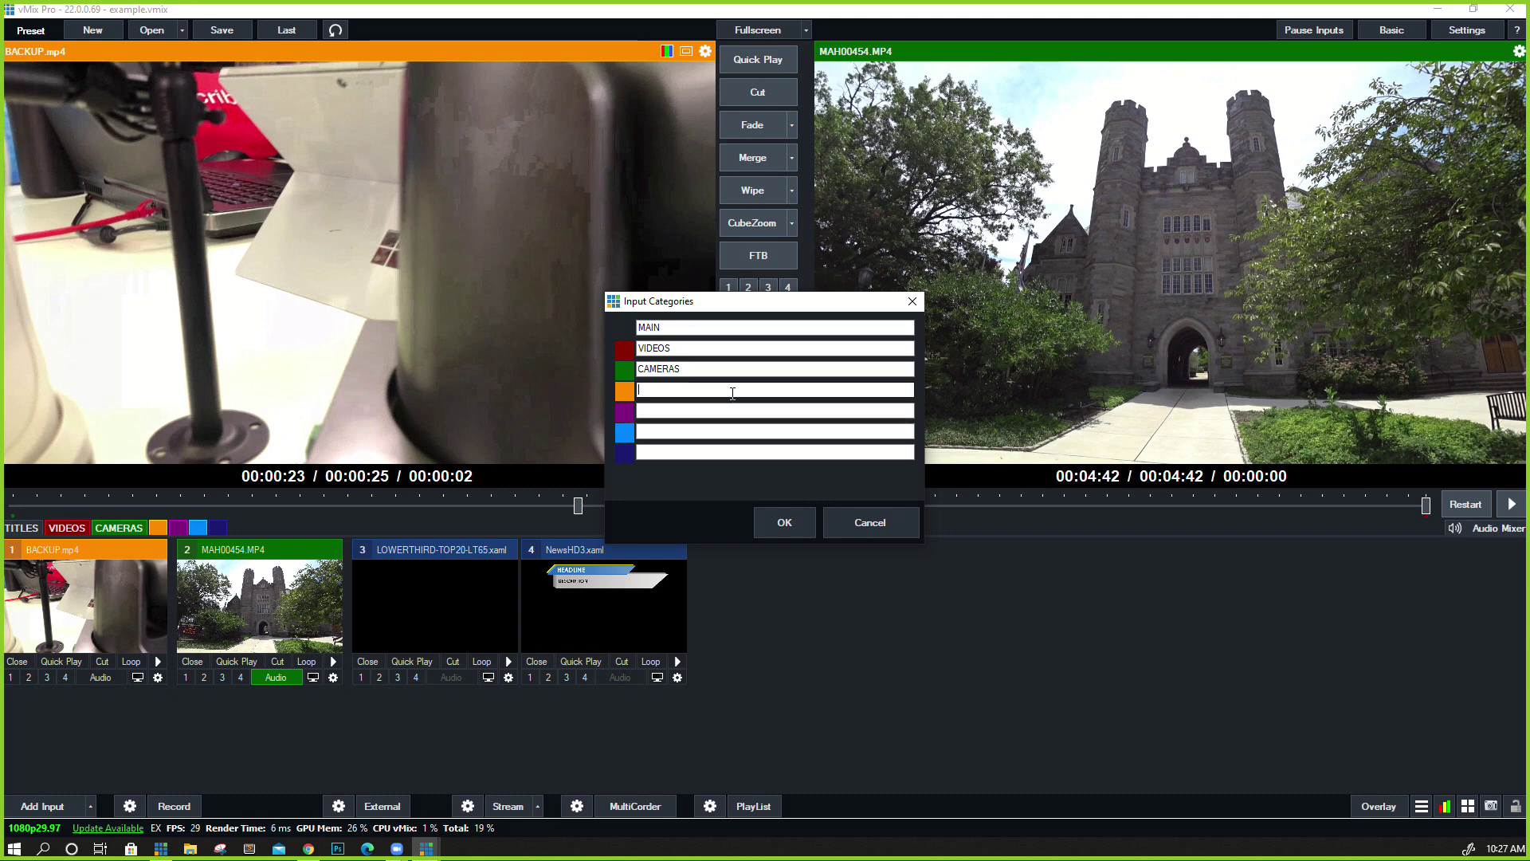
text(TITLES)
click(765, 523)
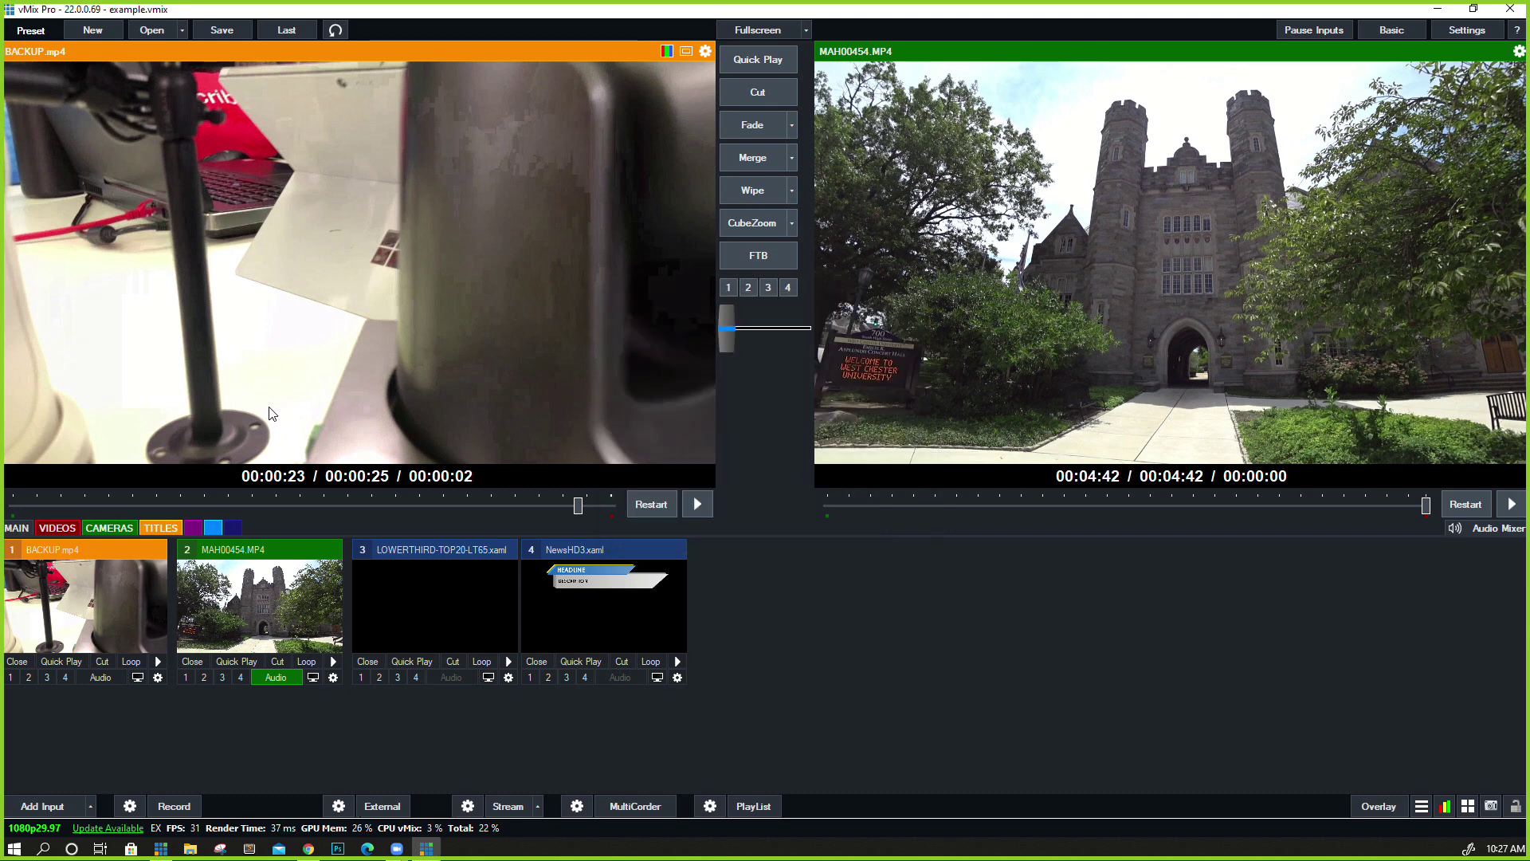
Rename input 1 to VIDEO 1 and assign it the red VIDEOS category
click(135, 586)
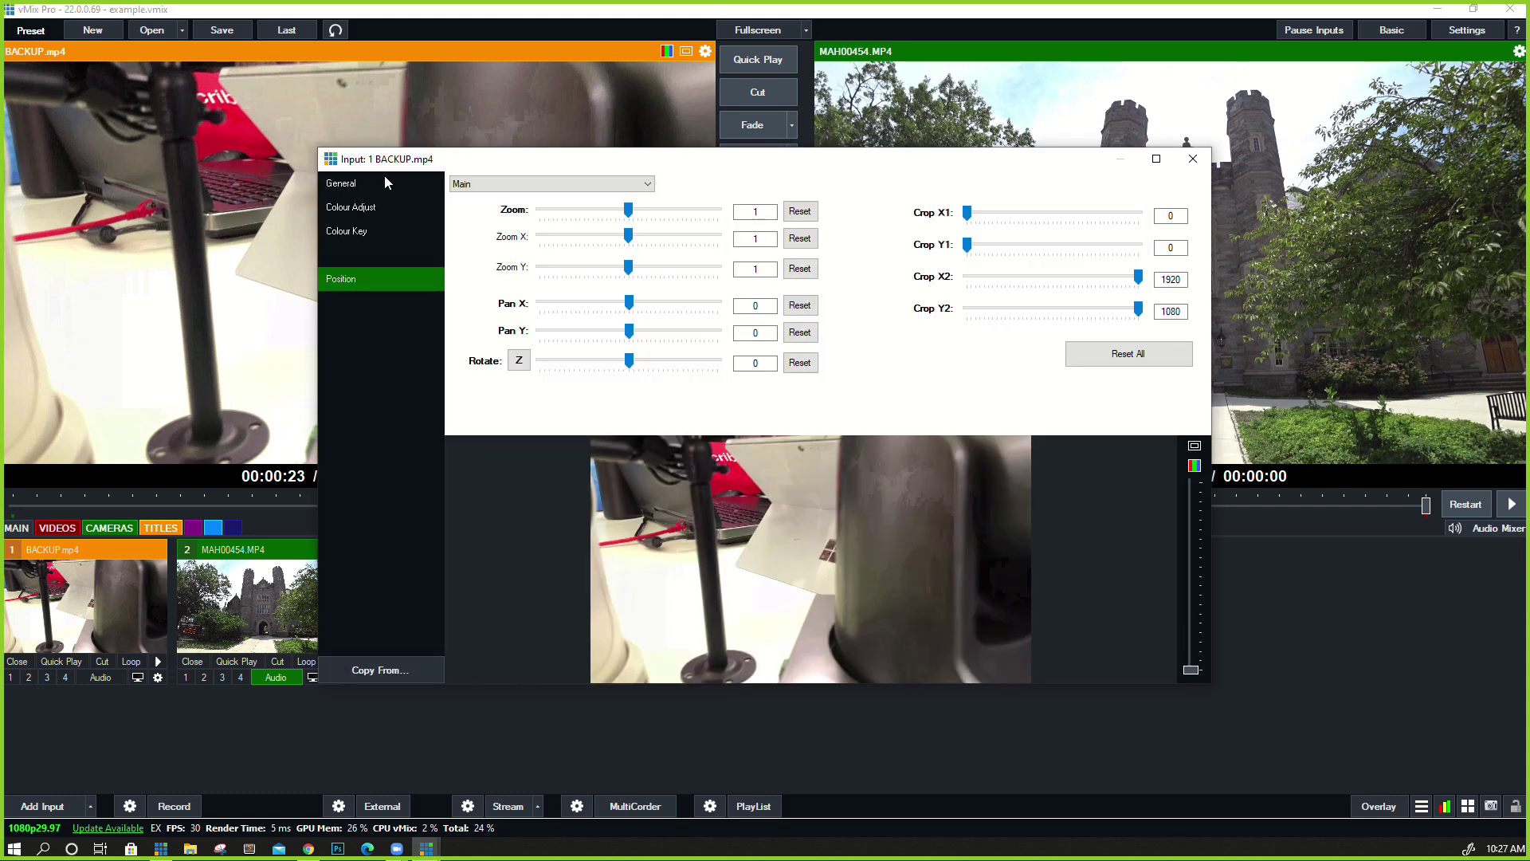
click(385, 177)
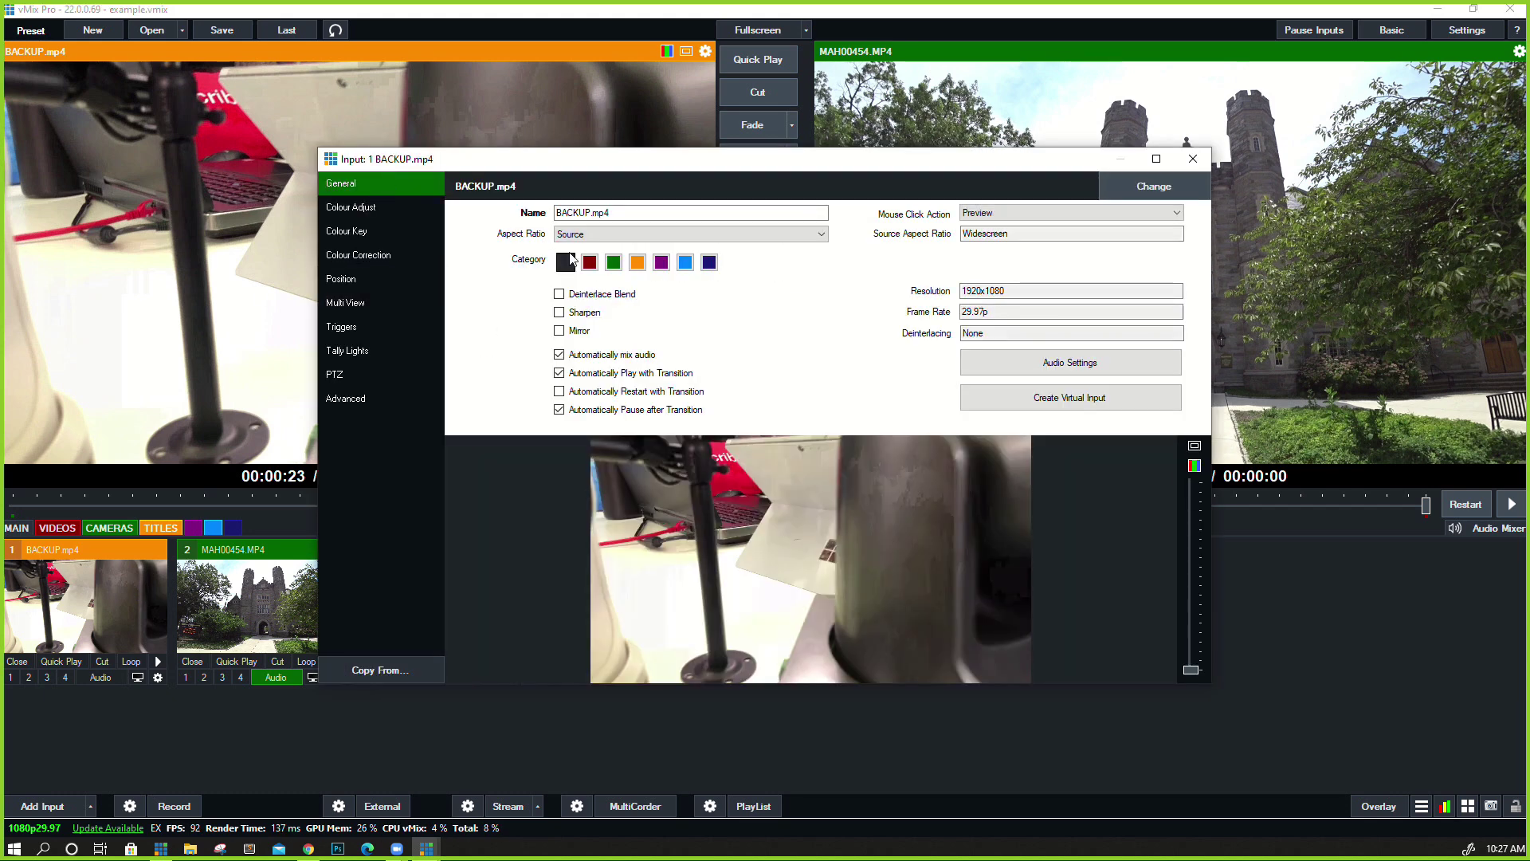
click(590, 263)
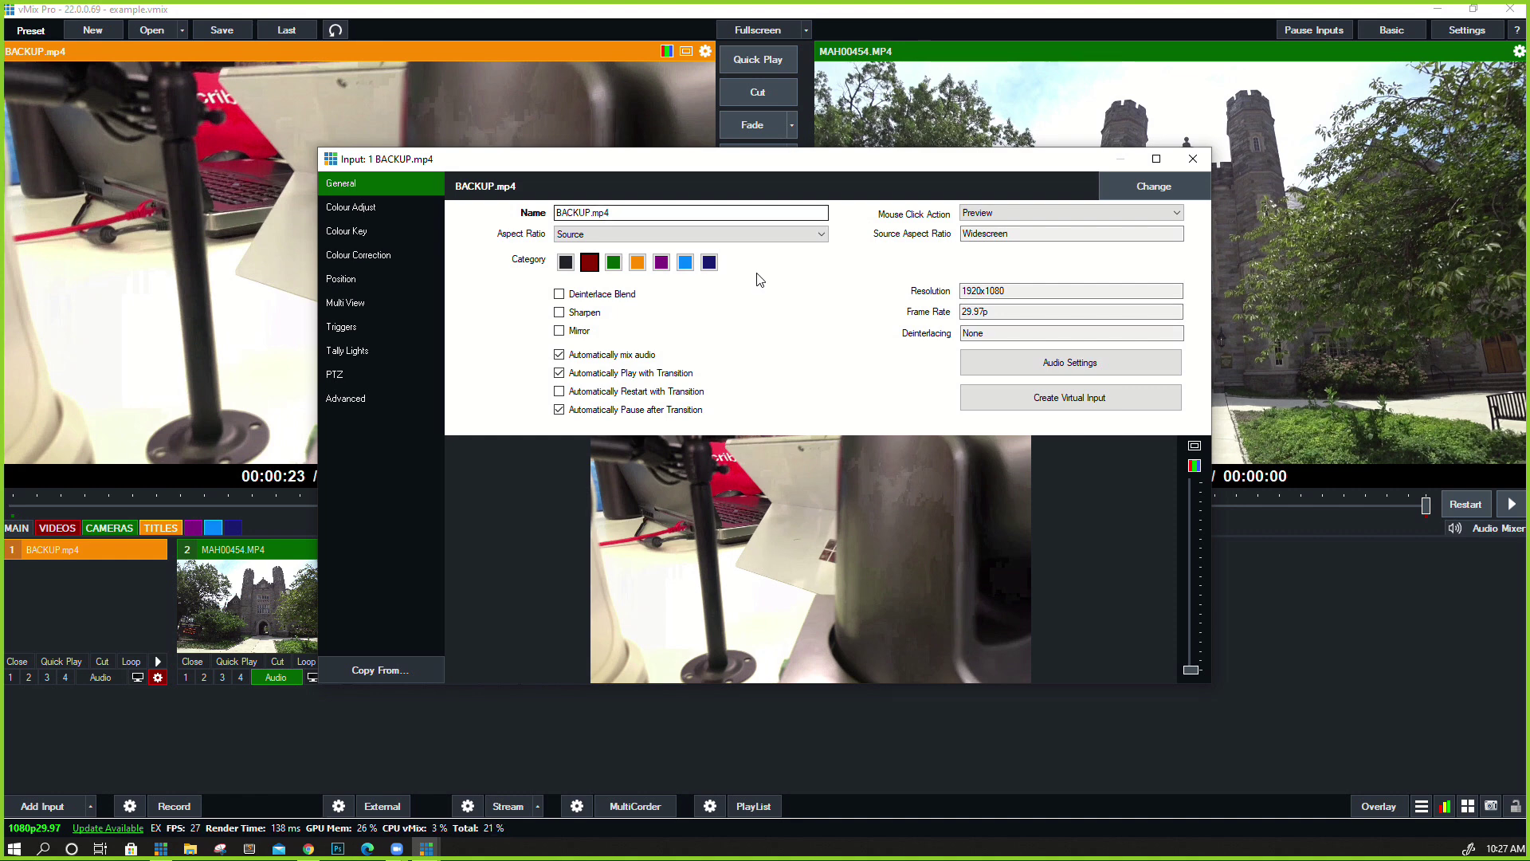
double_click(733, 213)
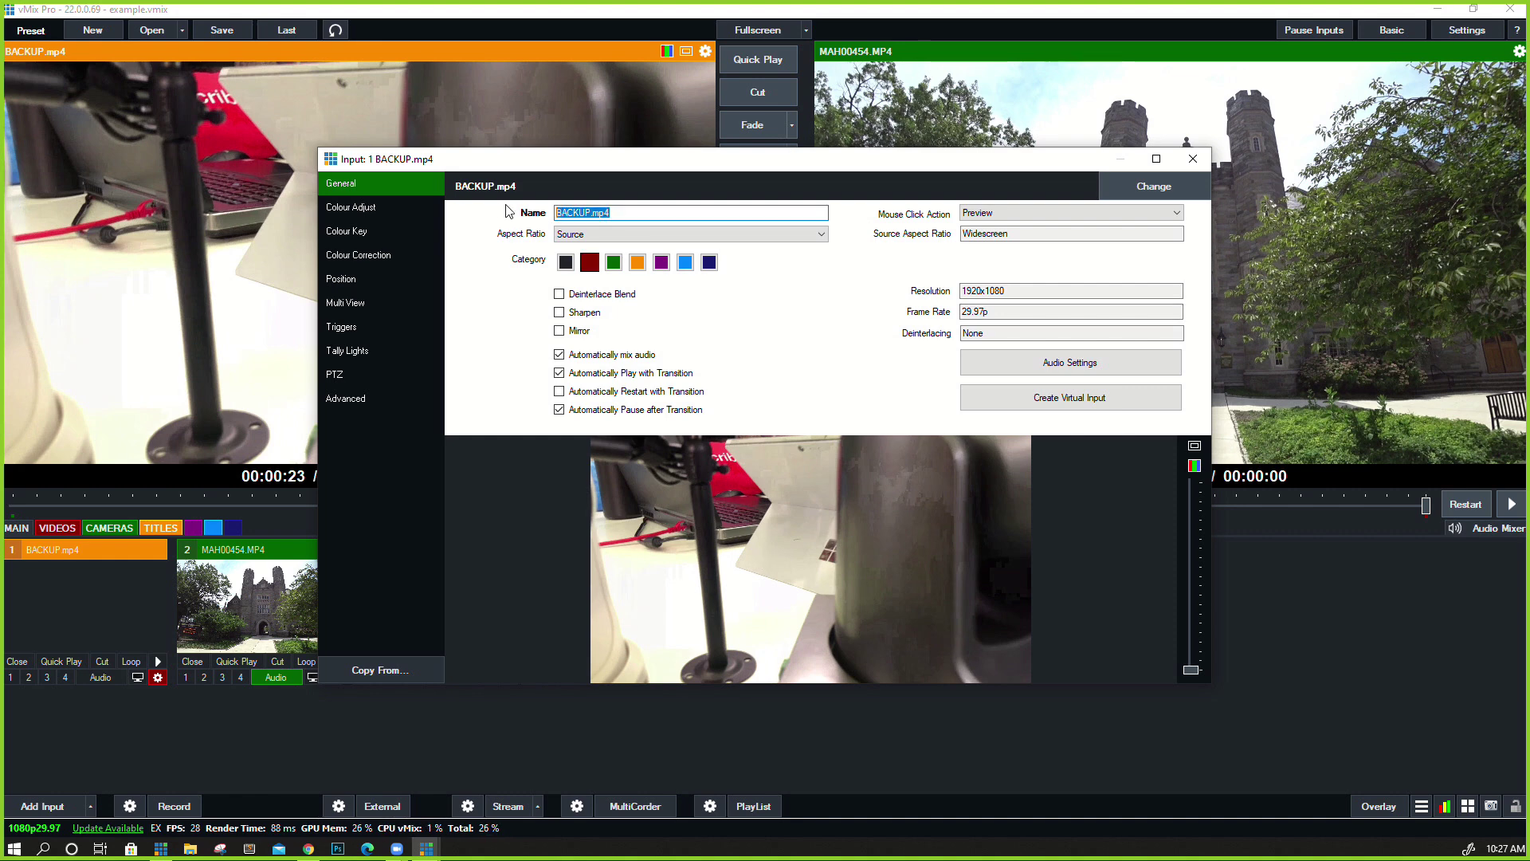
text(VIDEO 1)
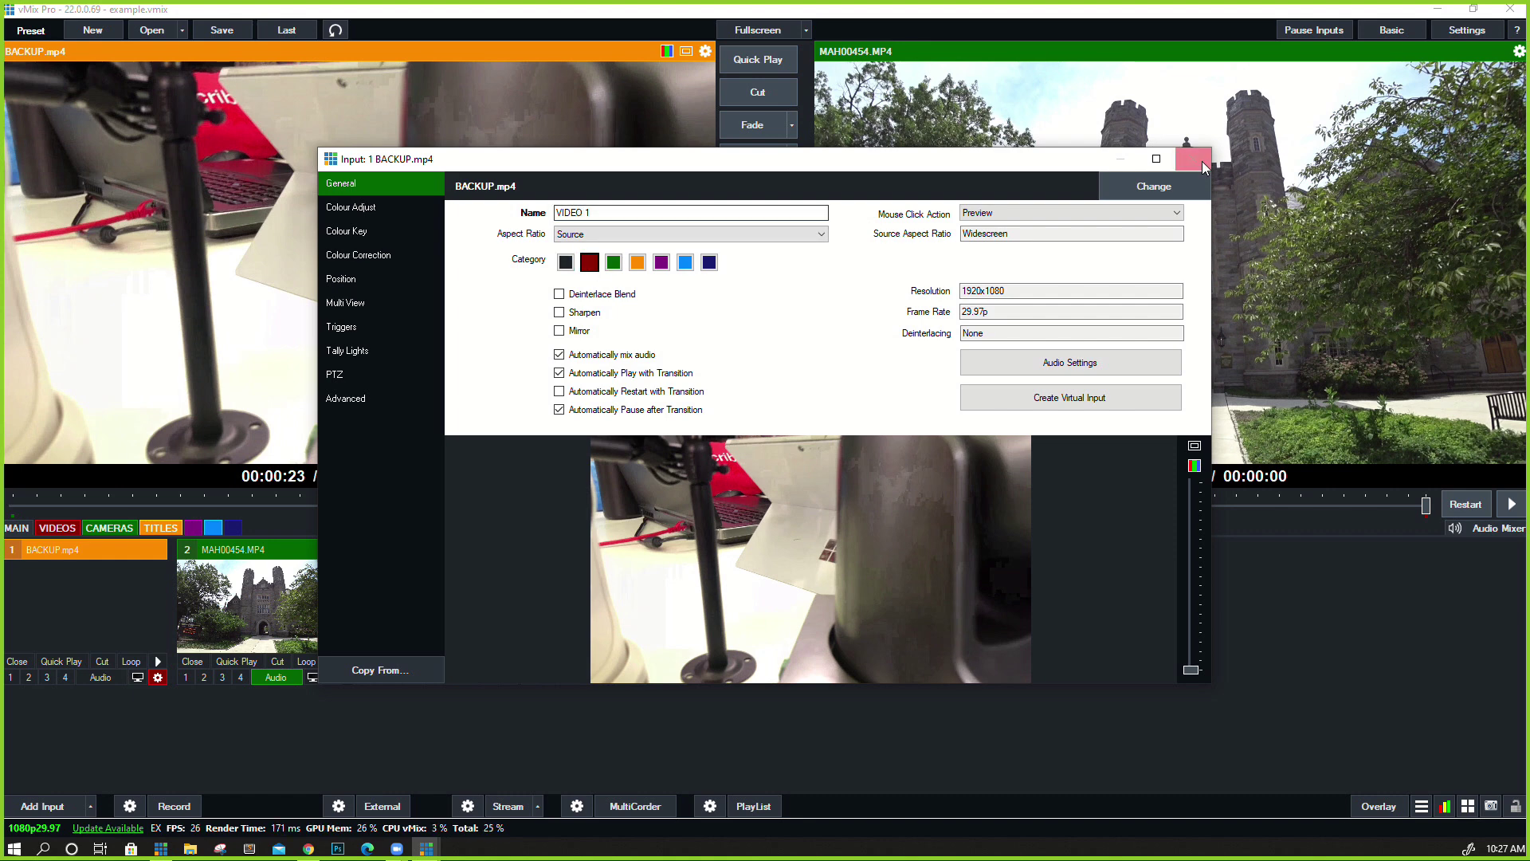
key(Return)
Rename input 2 to SCHOOL 2 in the red VIDEOS category, and check the VIDEOS filter
double_click(263, 573)
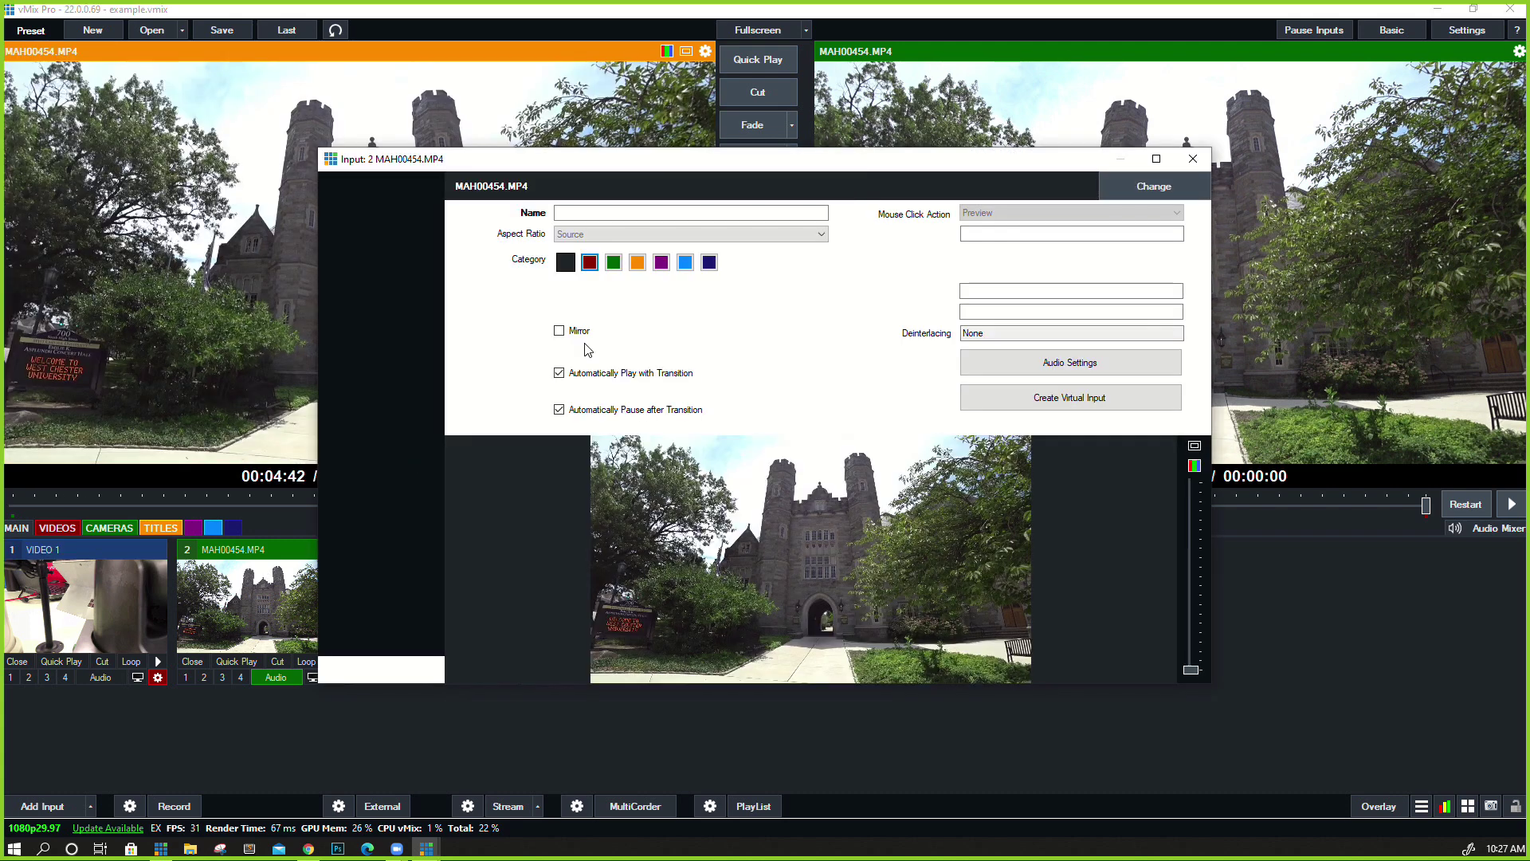
drag(647, 212, 448, 190)
text(SCHOOL 2)
click(590, 263)
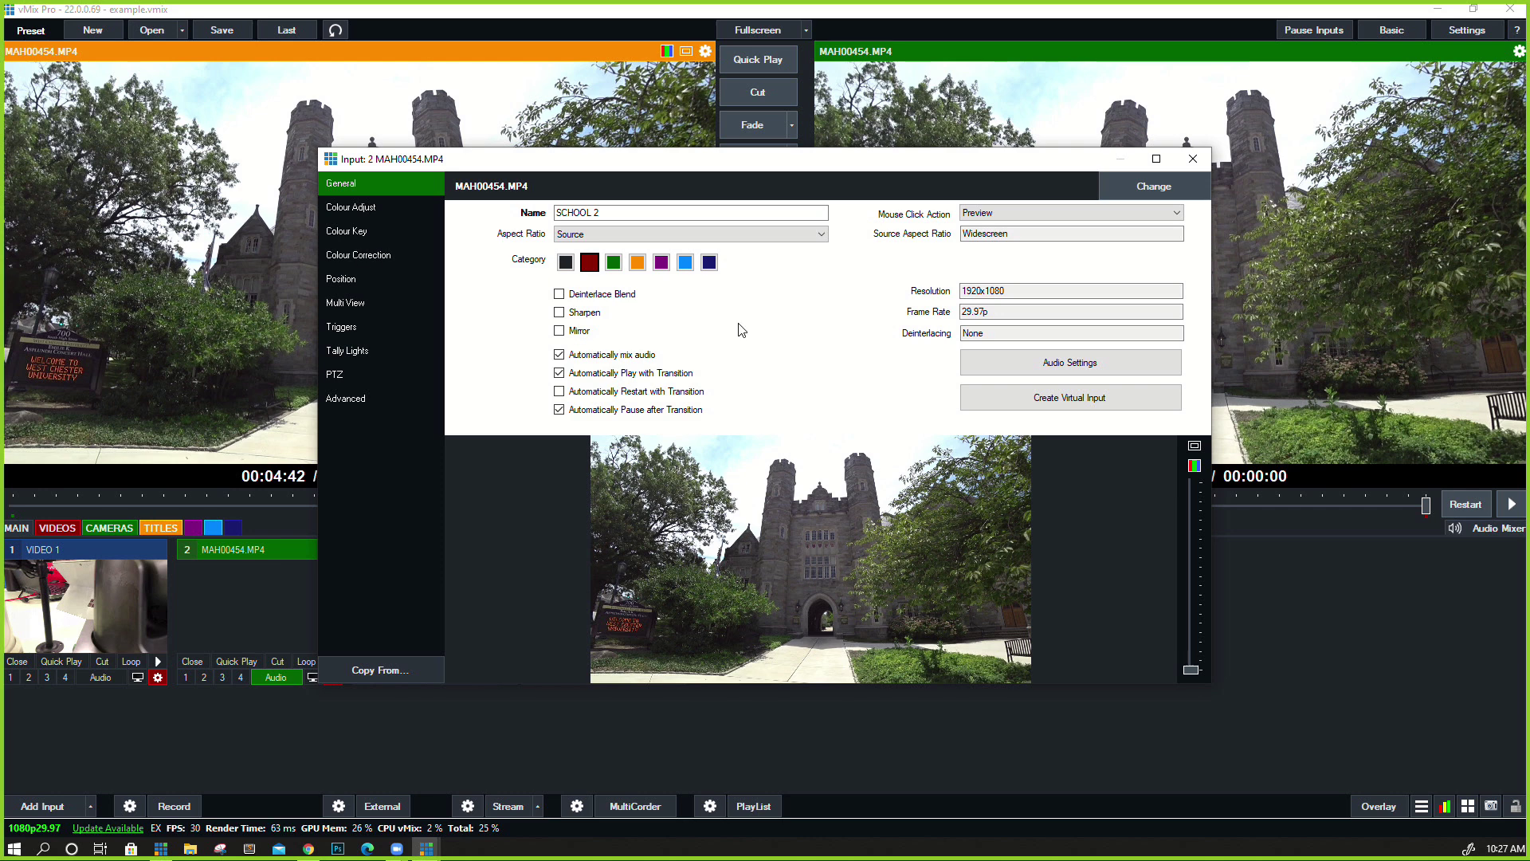
click(1193, 159)
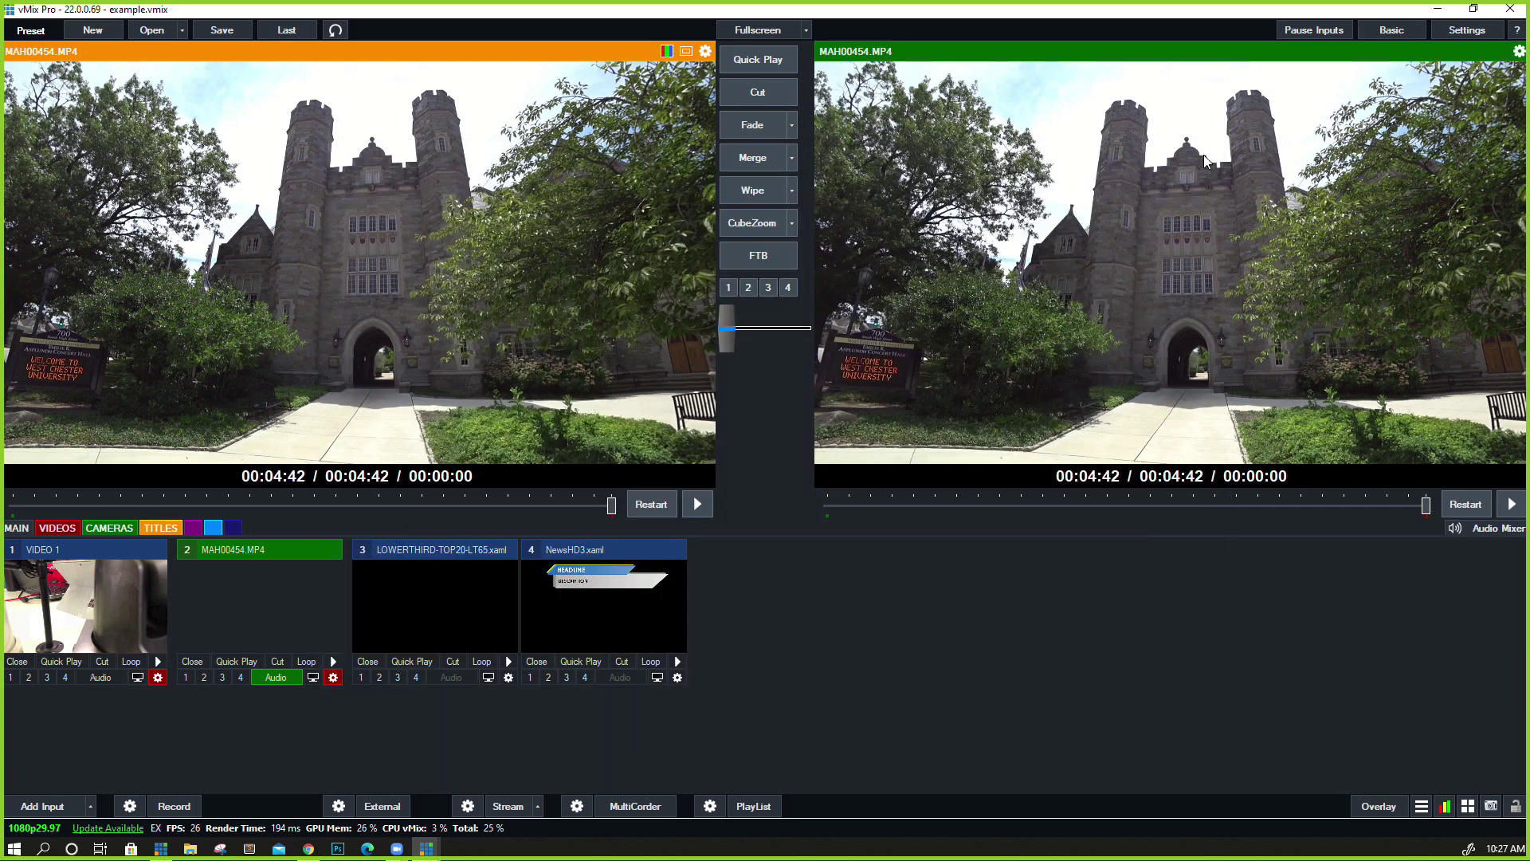
click(64, 528)
click(17, 528)
Assign the LOWERTHIRD and NewsHD3 title inputs to the orange TITLES category
click(403, 575)
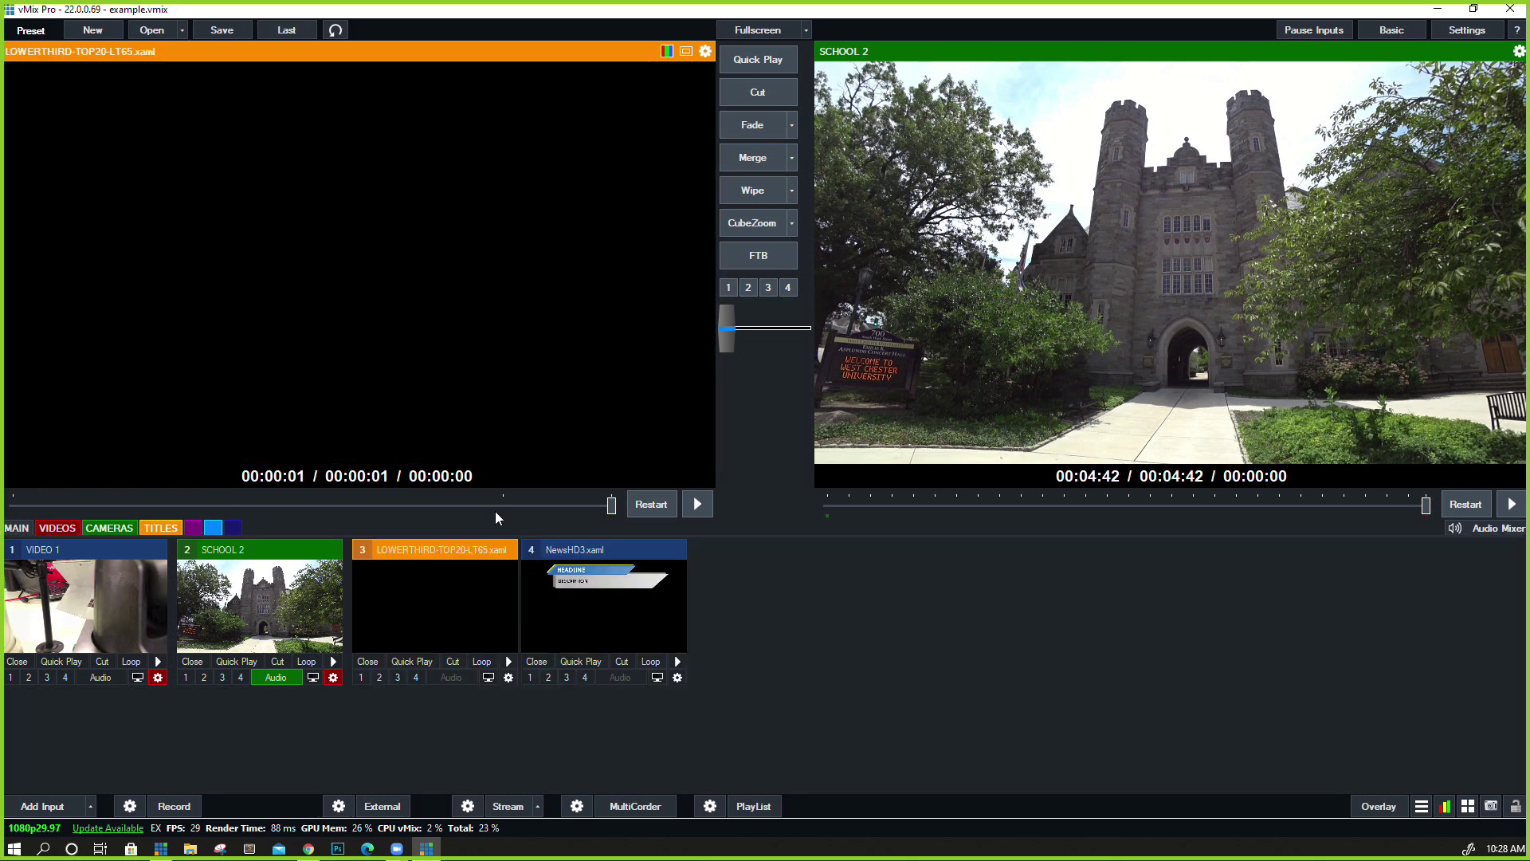
click(489, 576)
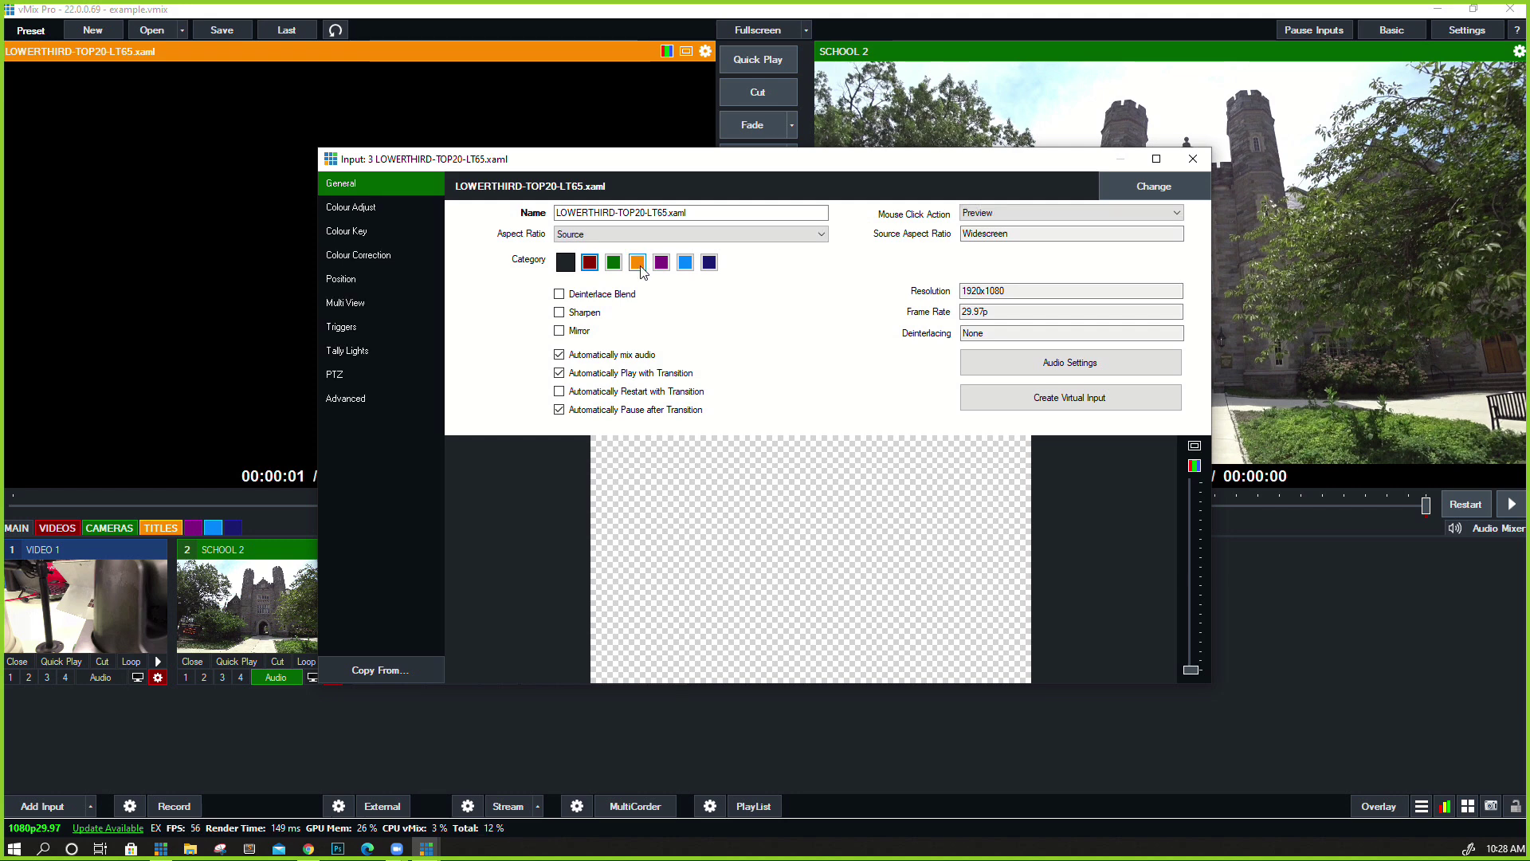
click(641, 268)
click(1186, 162)
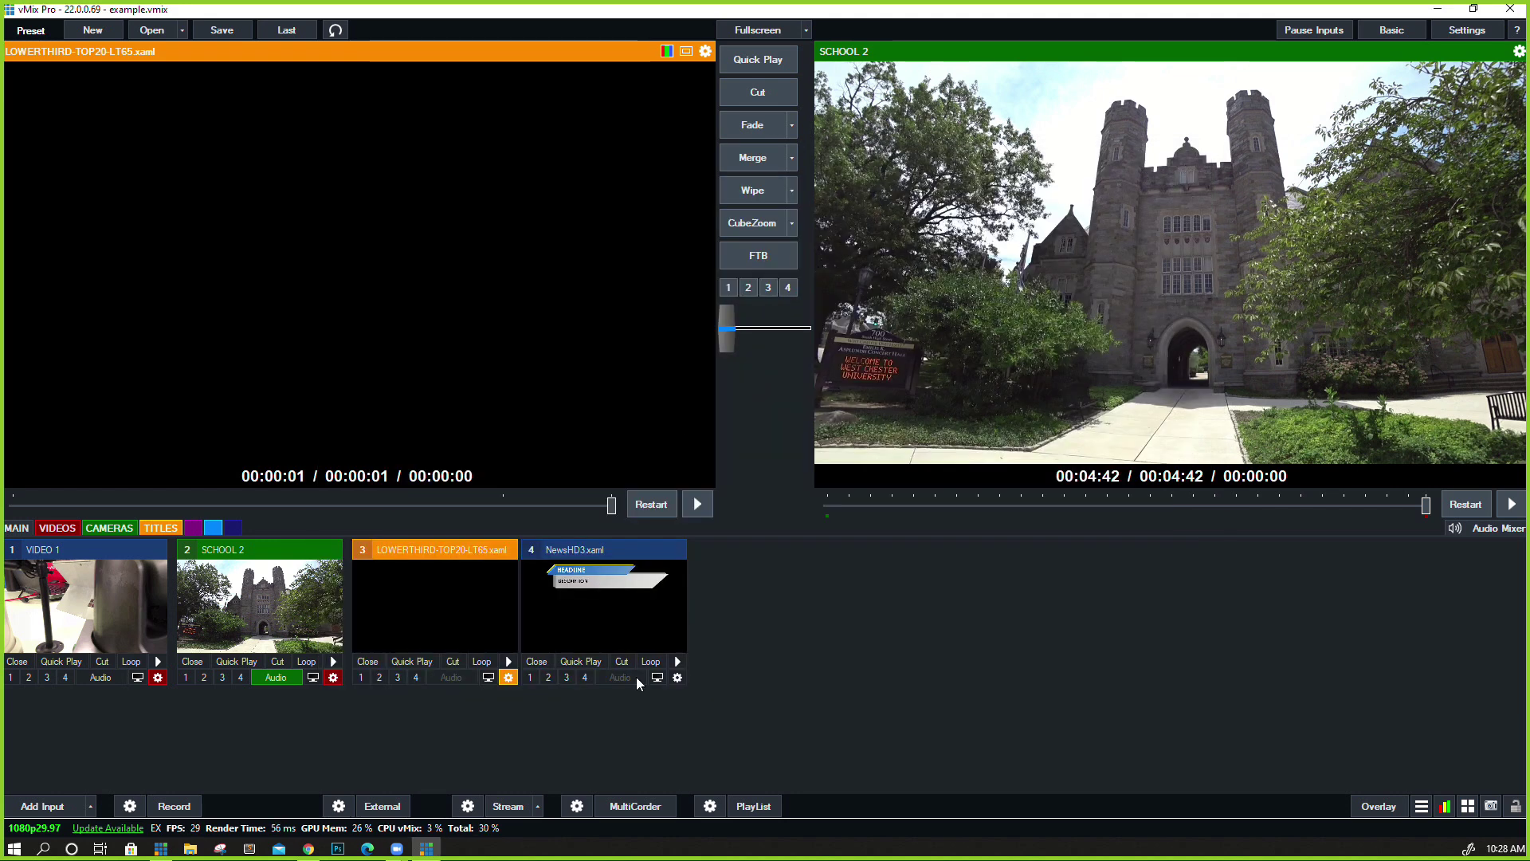
click(676, 677)
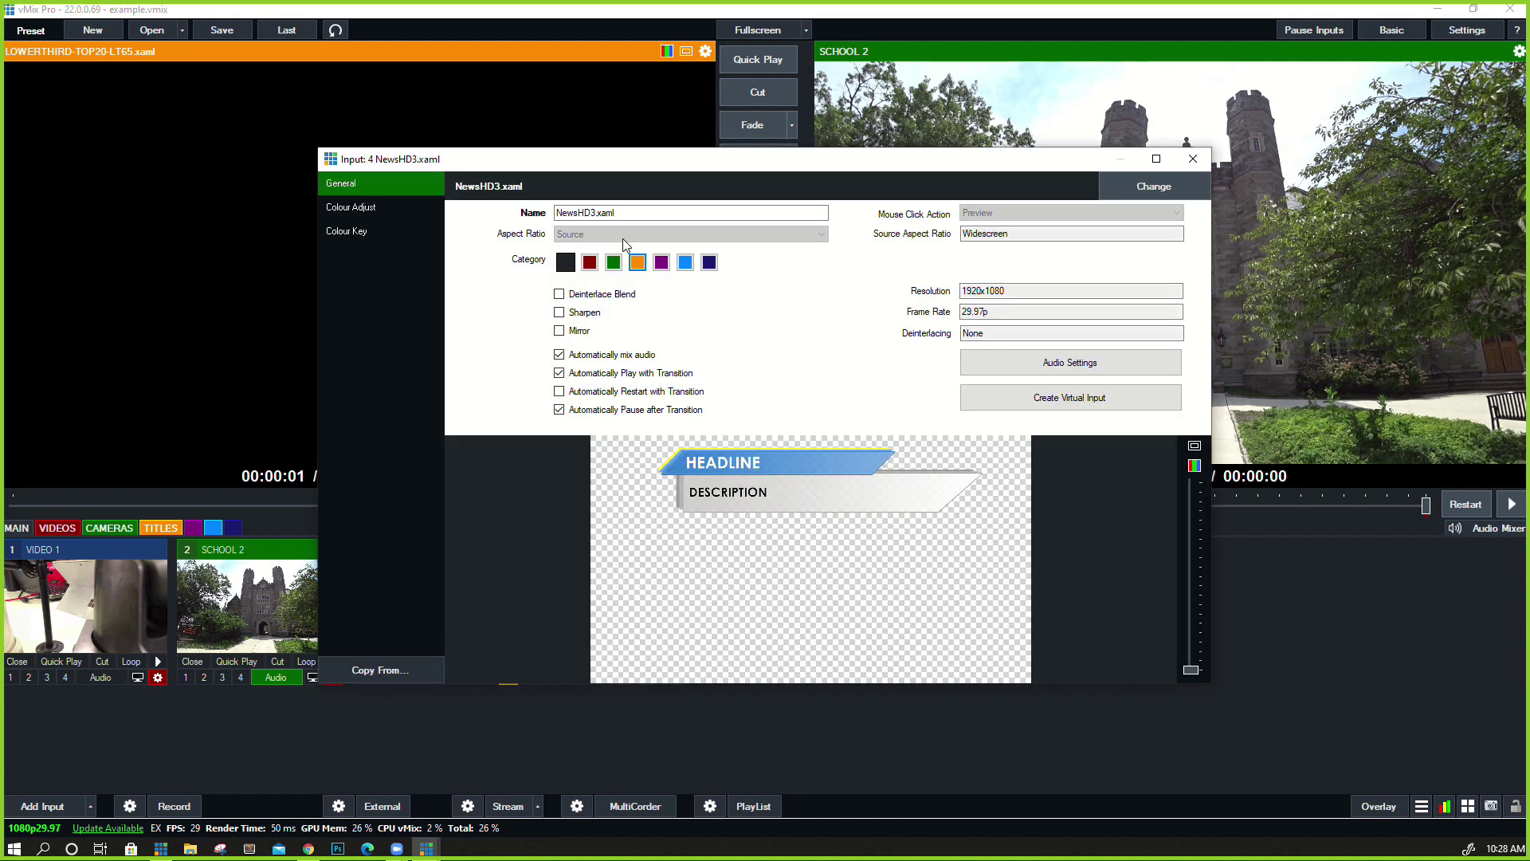
click(637, 263)
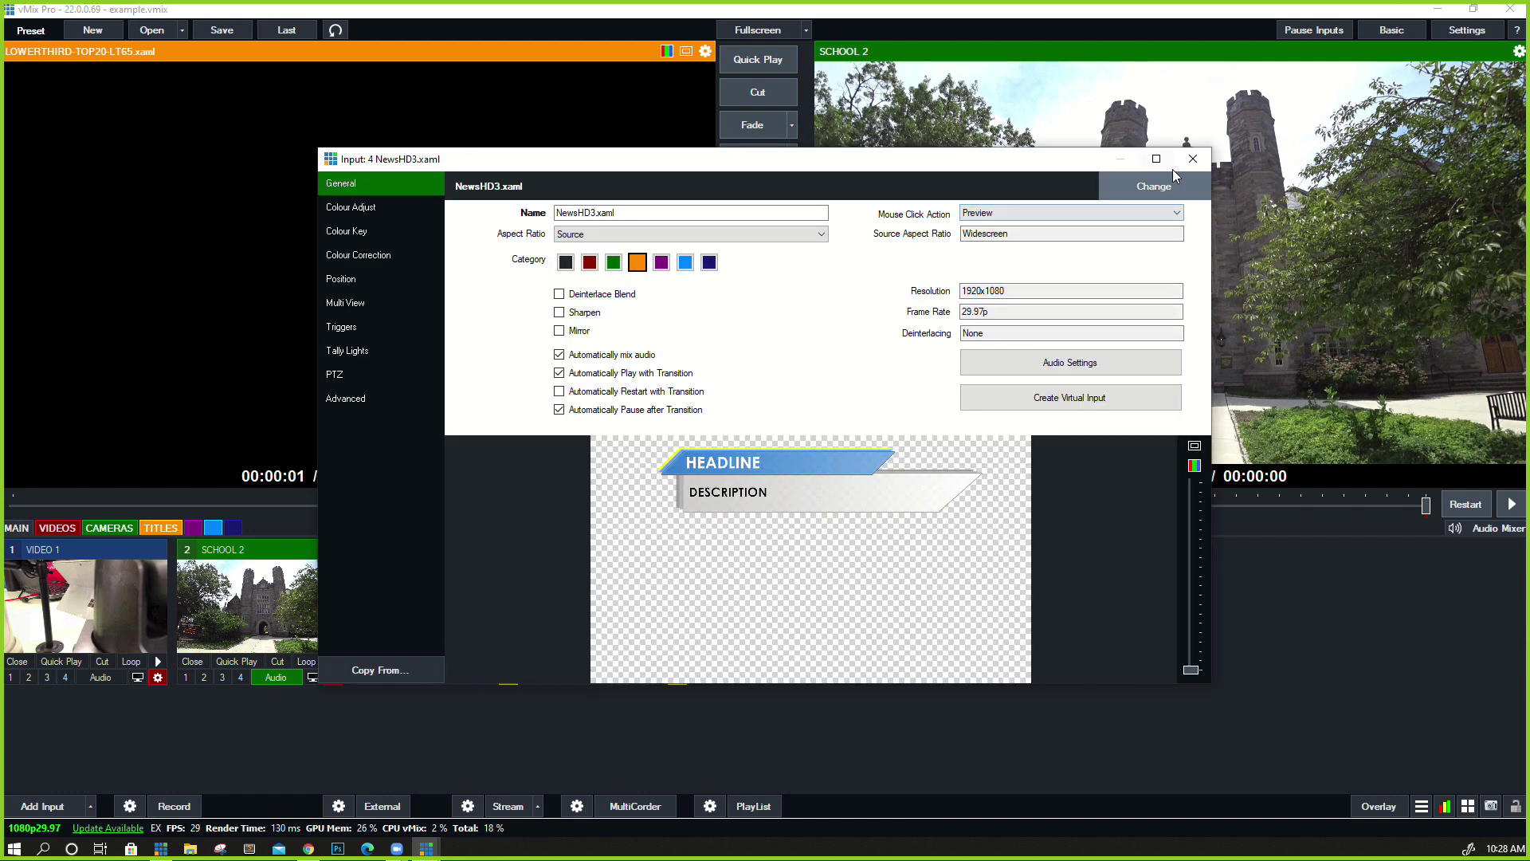
click(1192, 159)
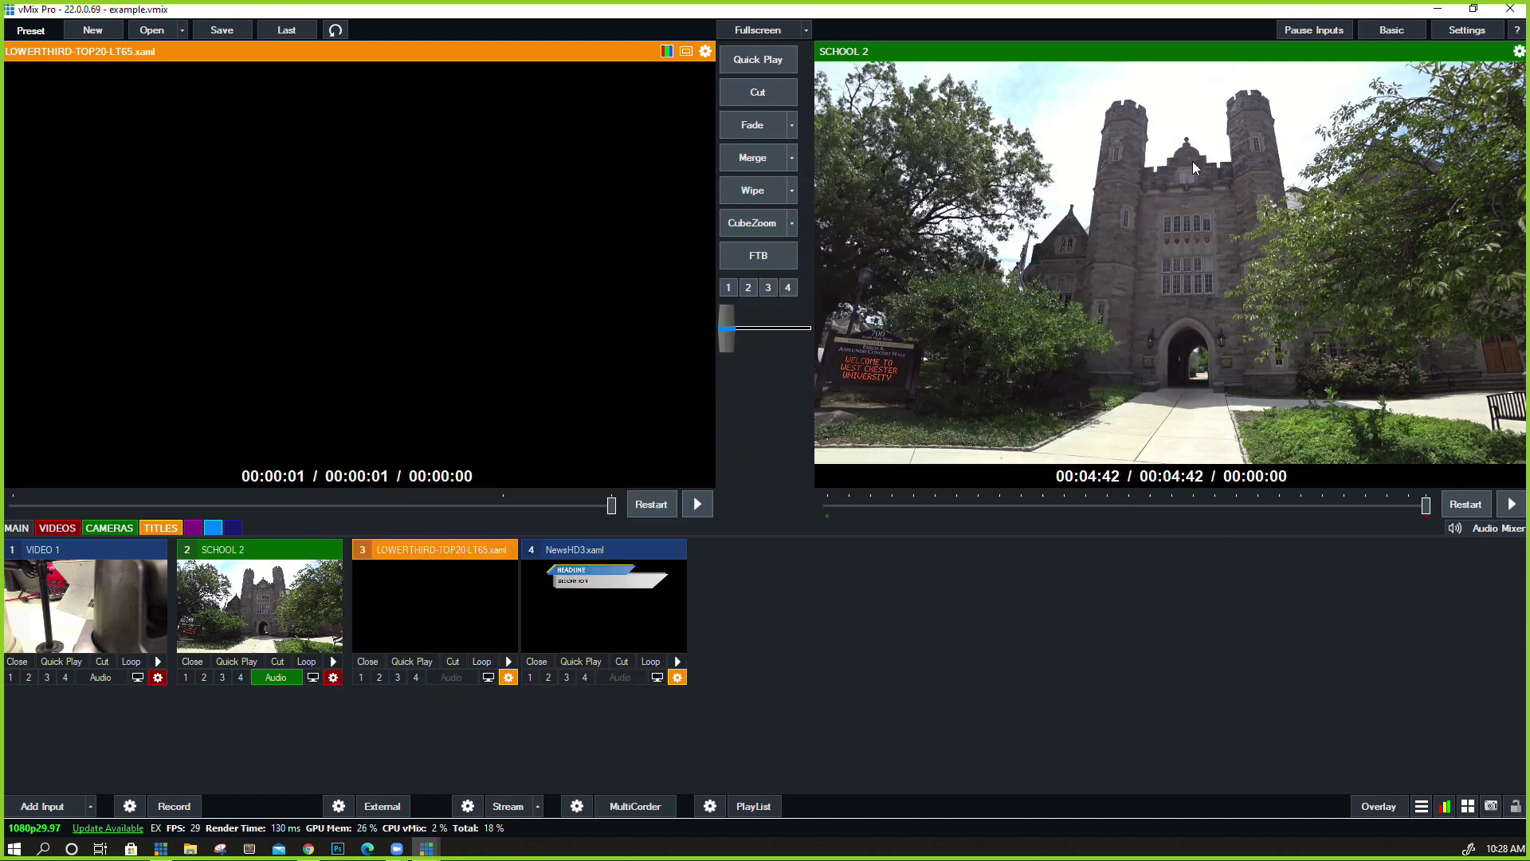
Filter by the TITLES, CAMERAS and VIDEOS tabs in turn, then show all inputs
click(146, 528)
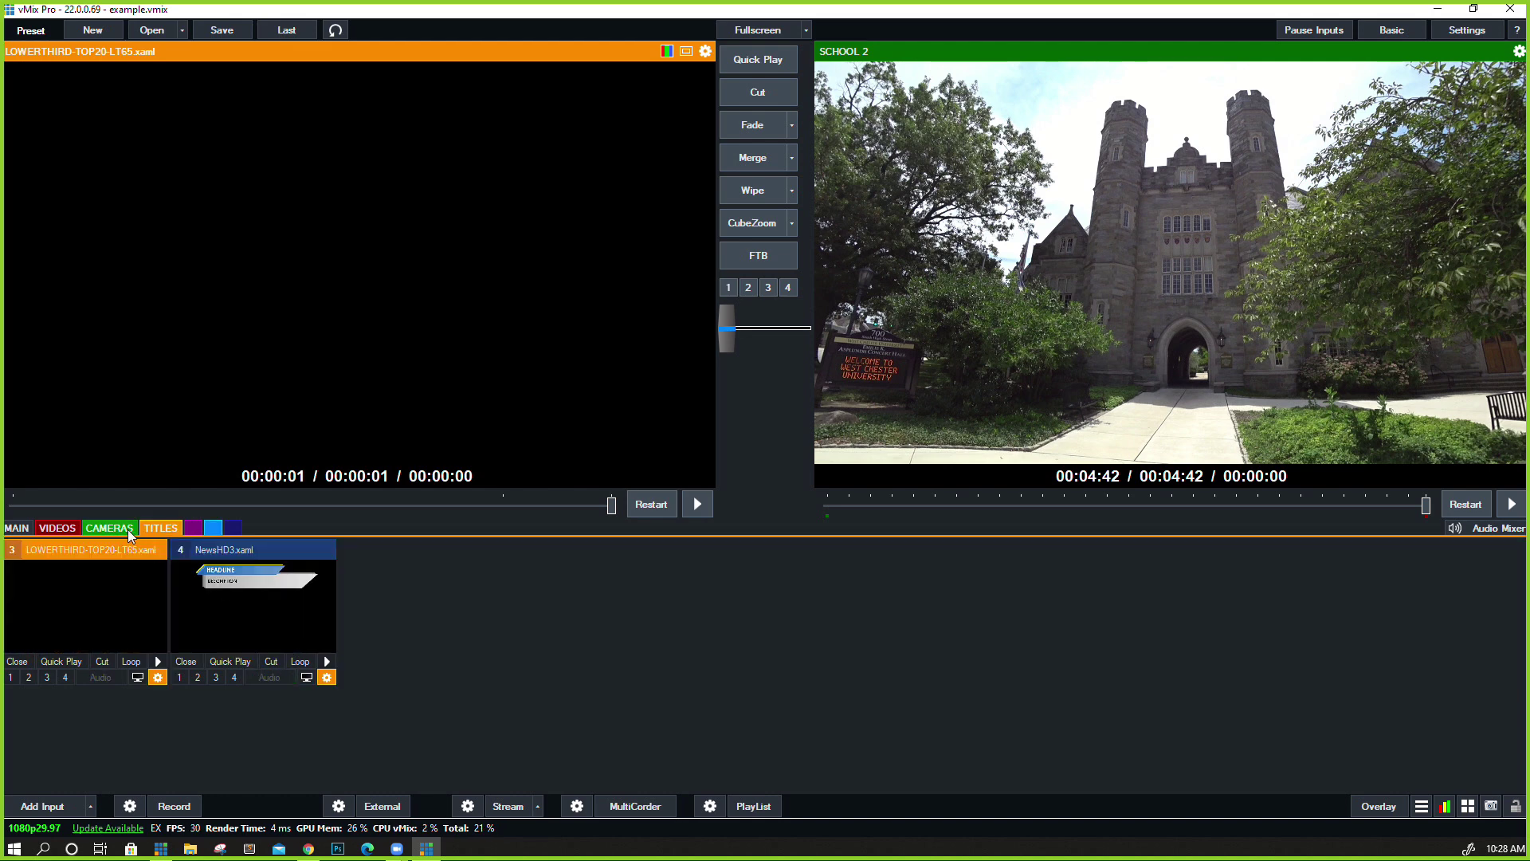
click(128, 529)
click(55, 528)
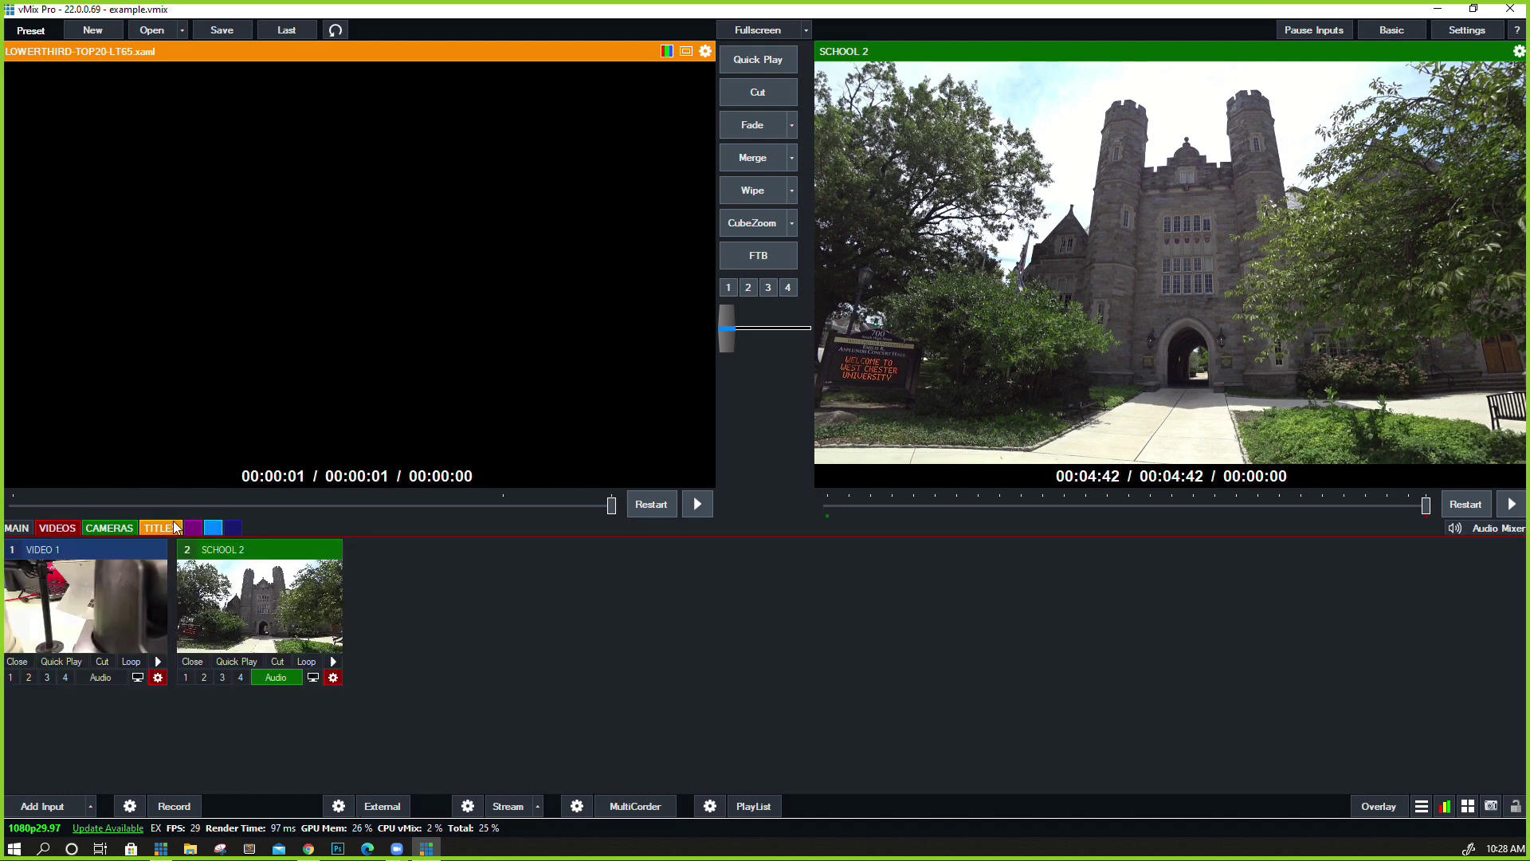
click(145, 528)
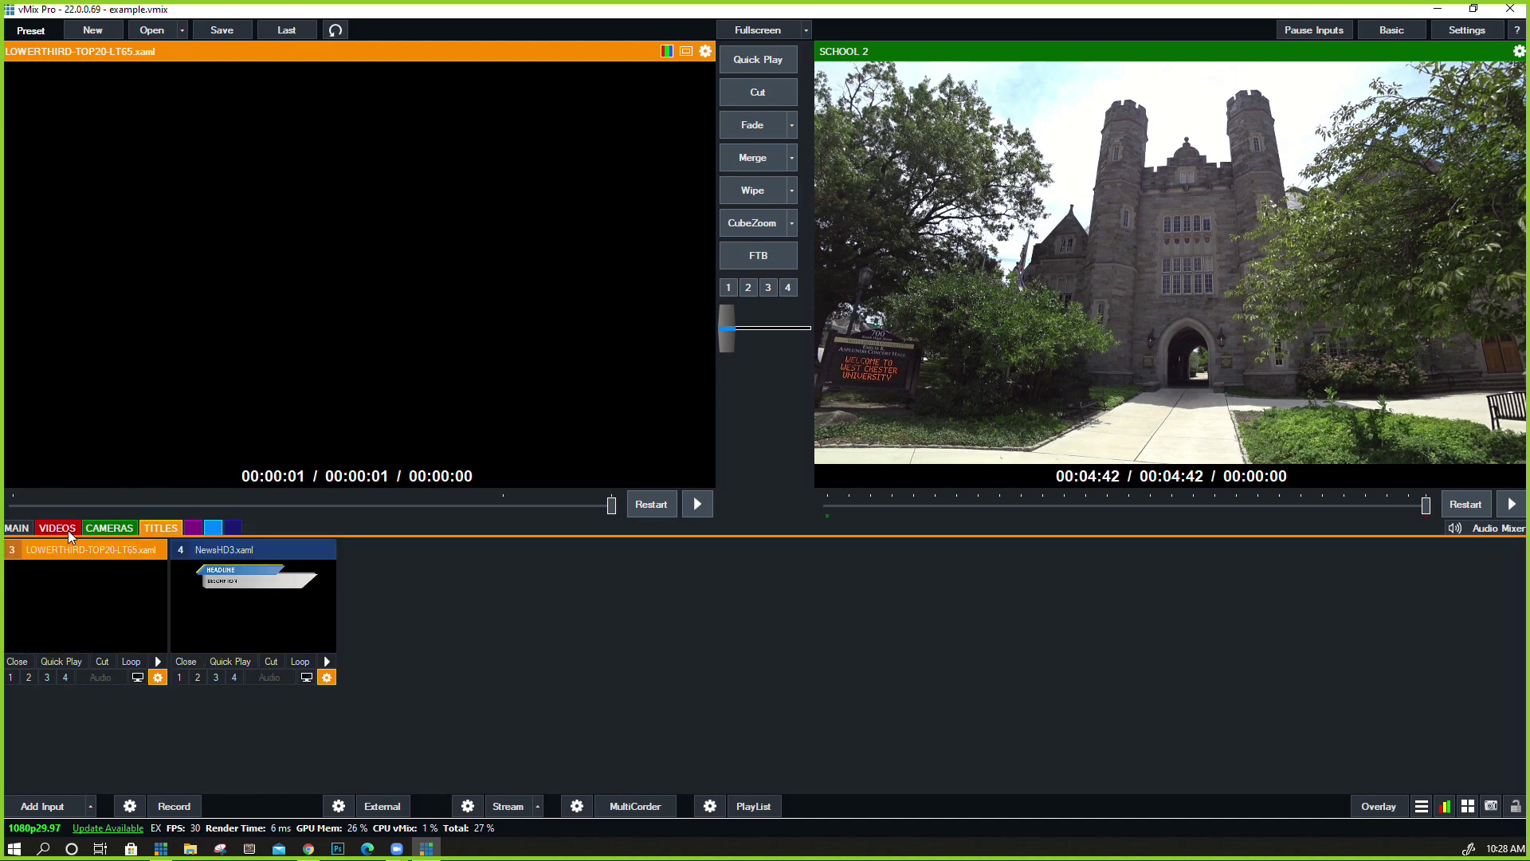
click(23, 531)
click(23, 532)
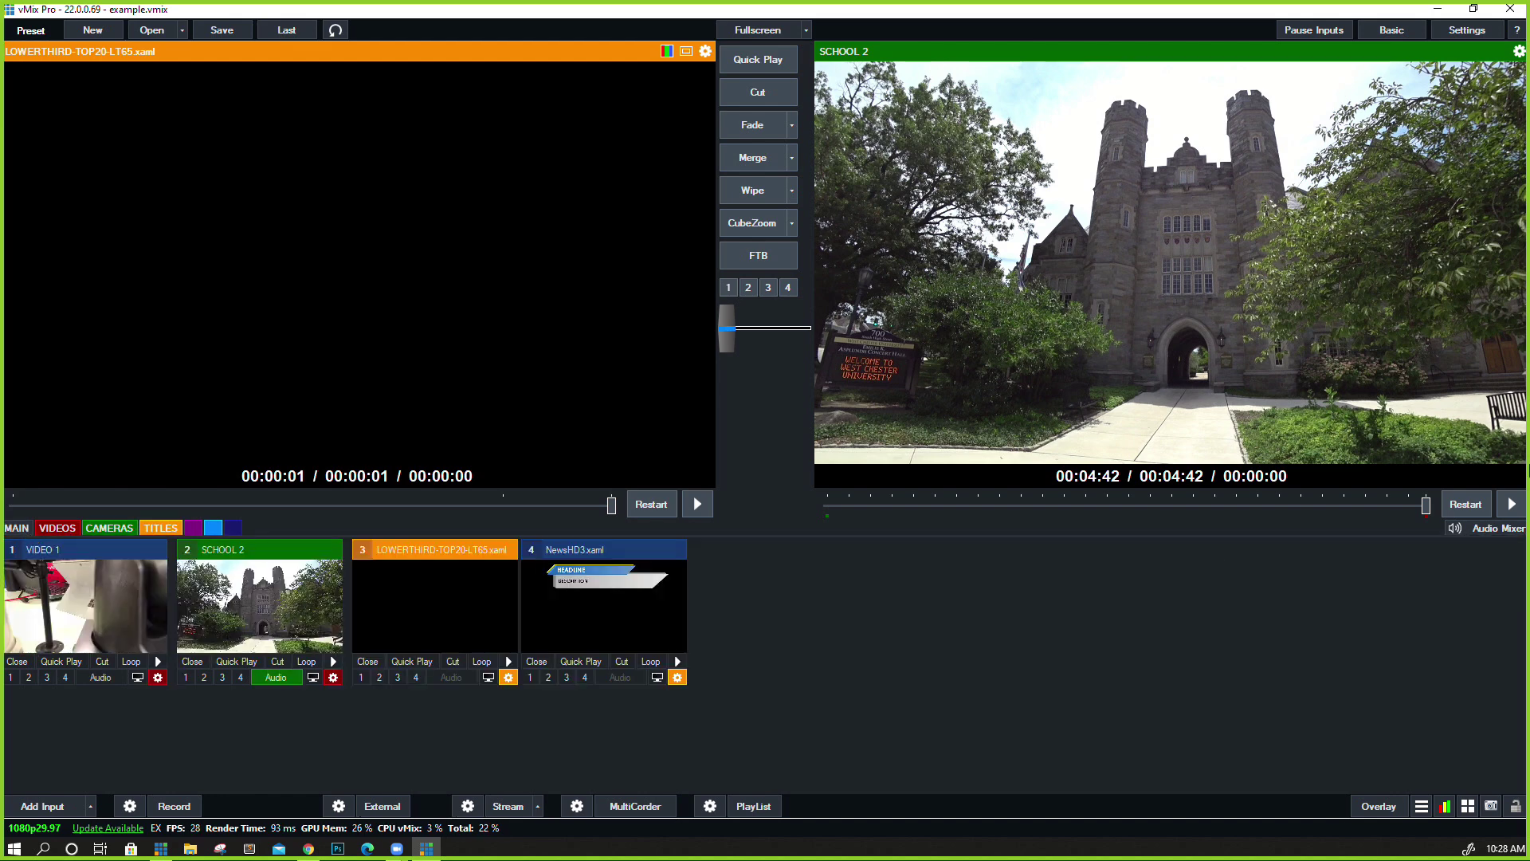
Open the Audio Mixer and pop it out as a resized, repositioned floating window
click(1484, 526)
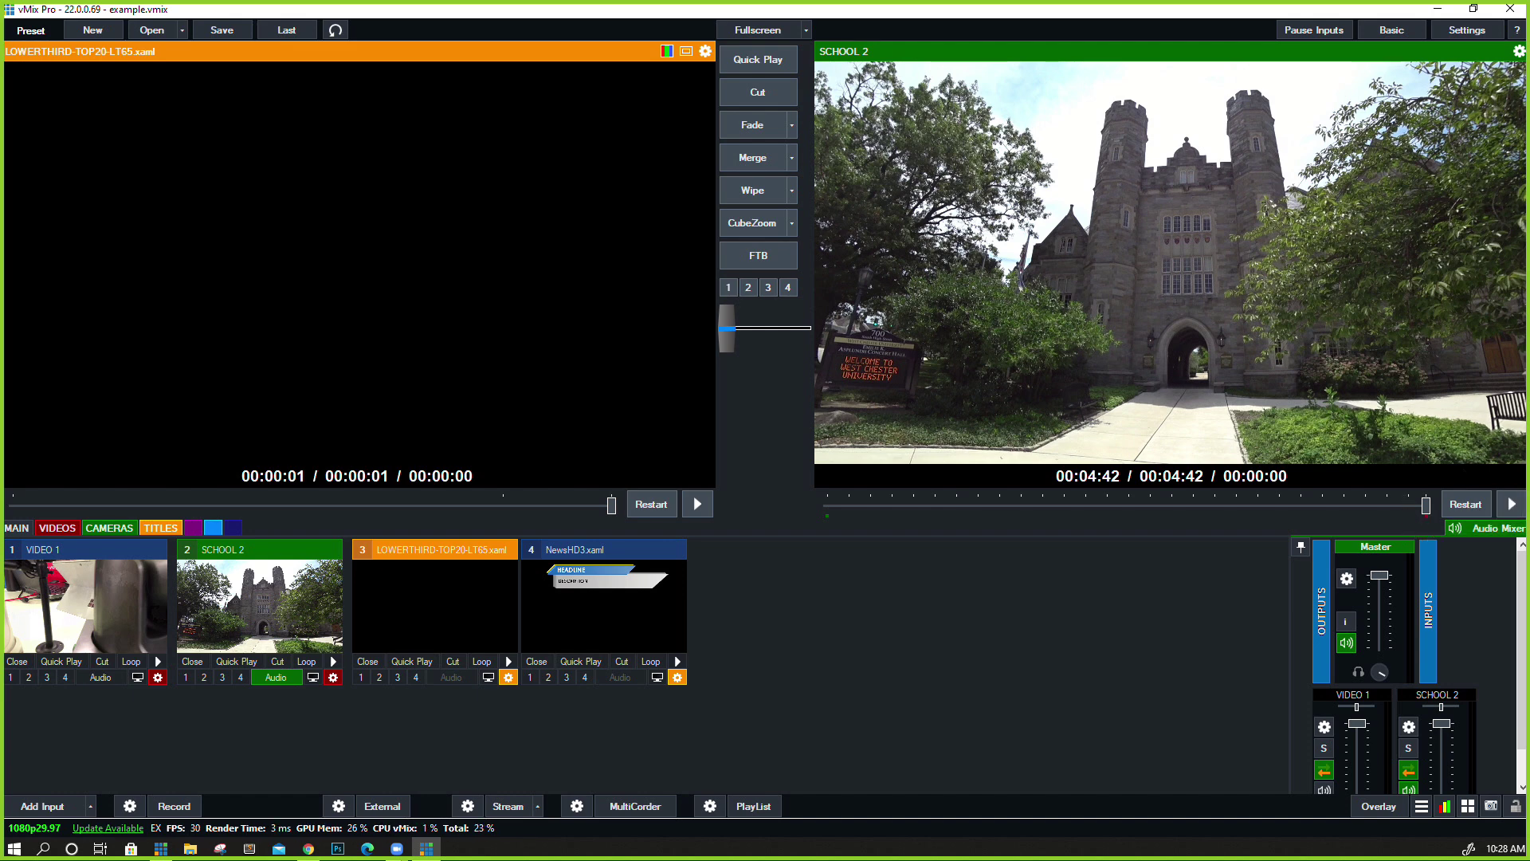
key(alt+Tab)
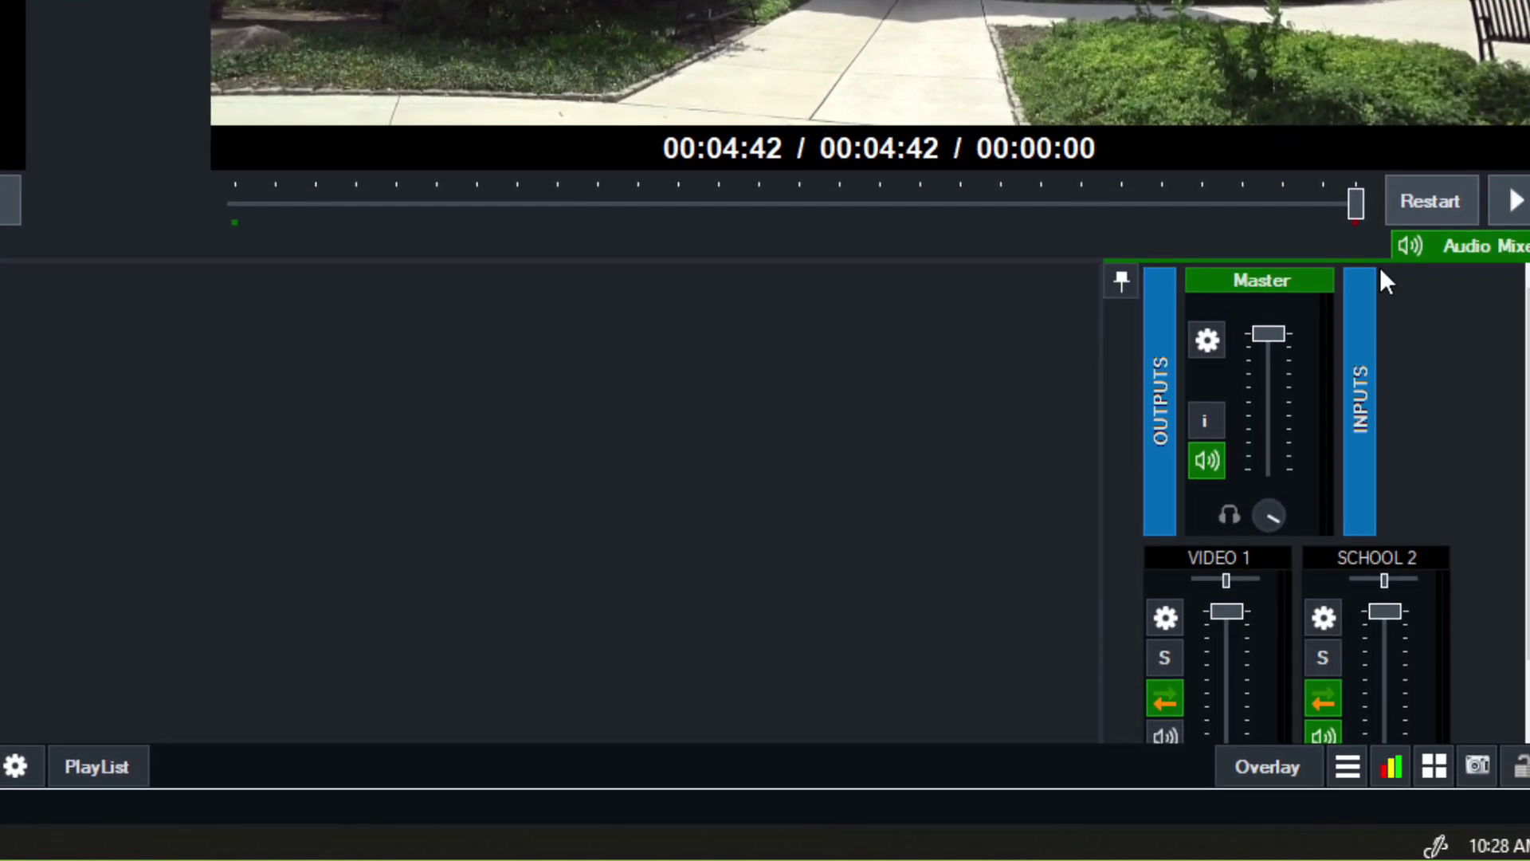
click(1127, 284)
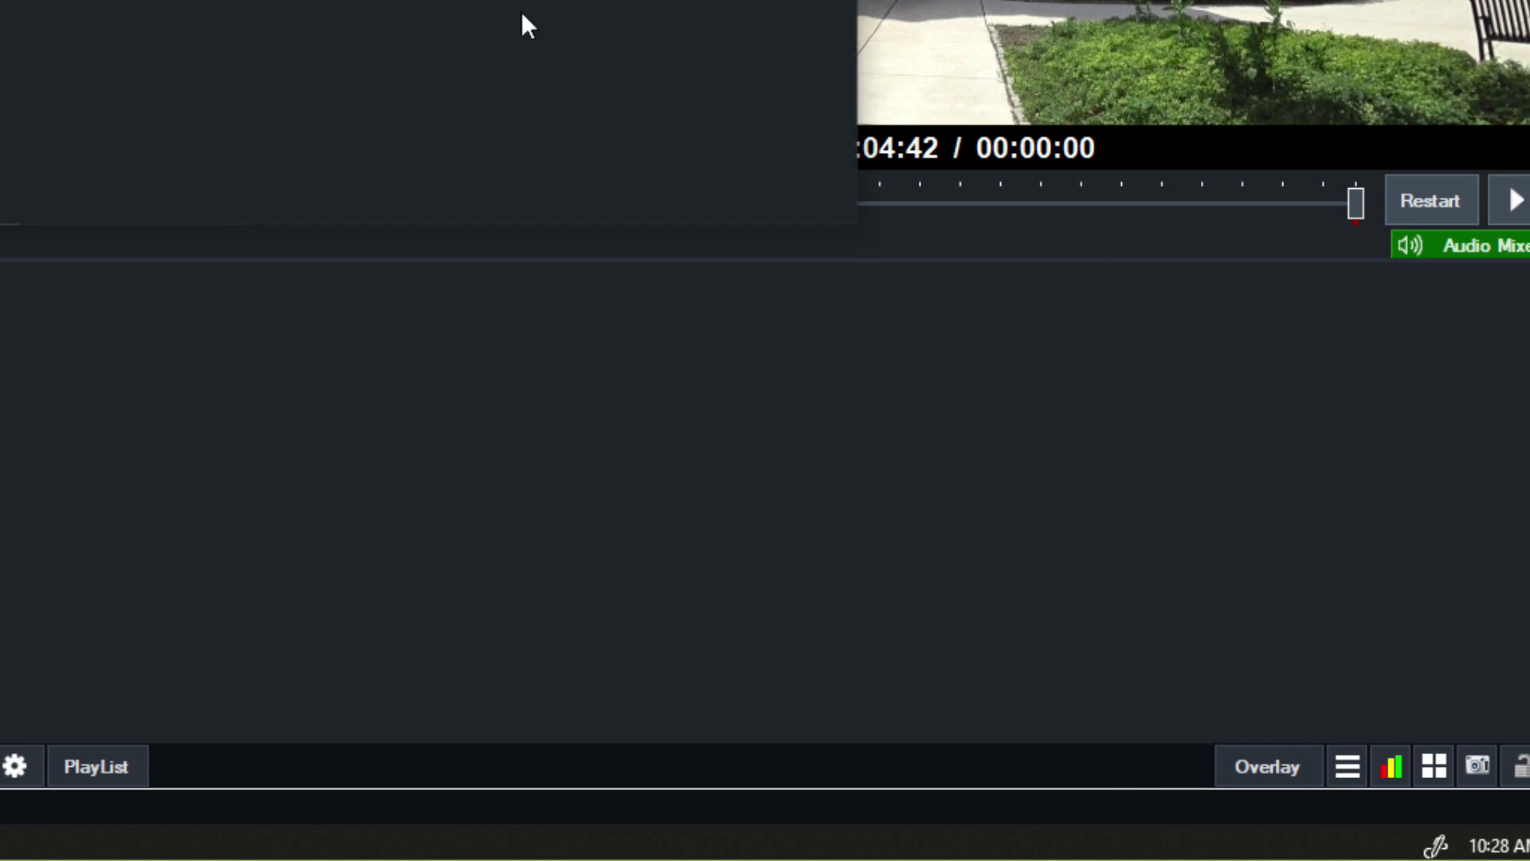
mouse_move(1054, 170)
mouse_down()
mouse_move(1188, 173)
mouse_move(1007, 171)
mouse_move(1030, 164)
mouse_up()
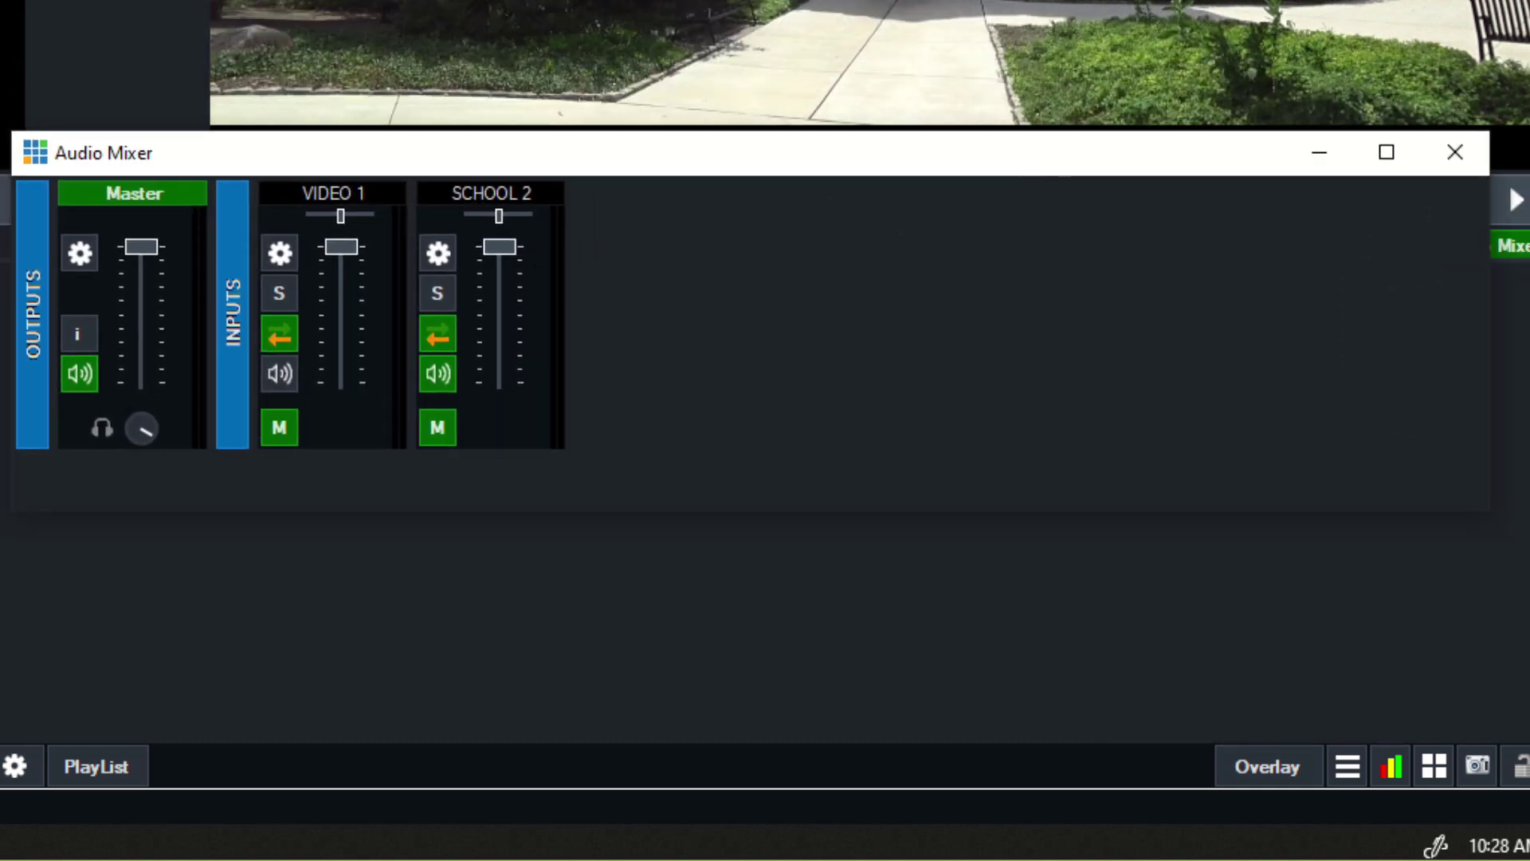
drag(13, 248, 575, 277)
drag(864, 160, 612, 145)
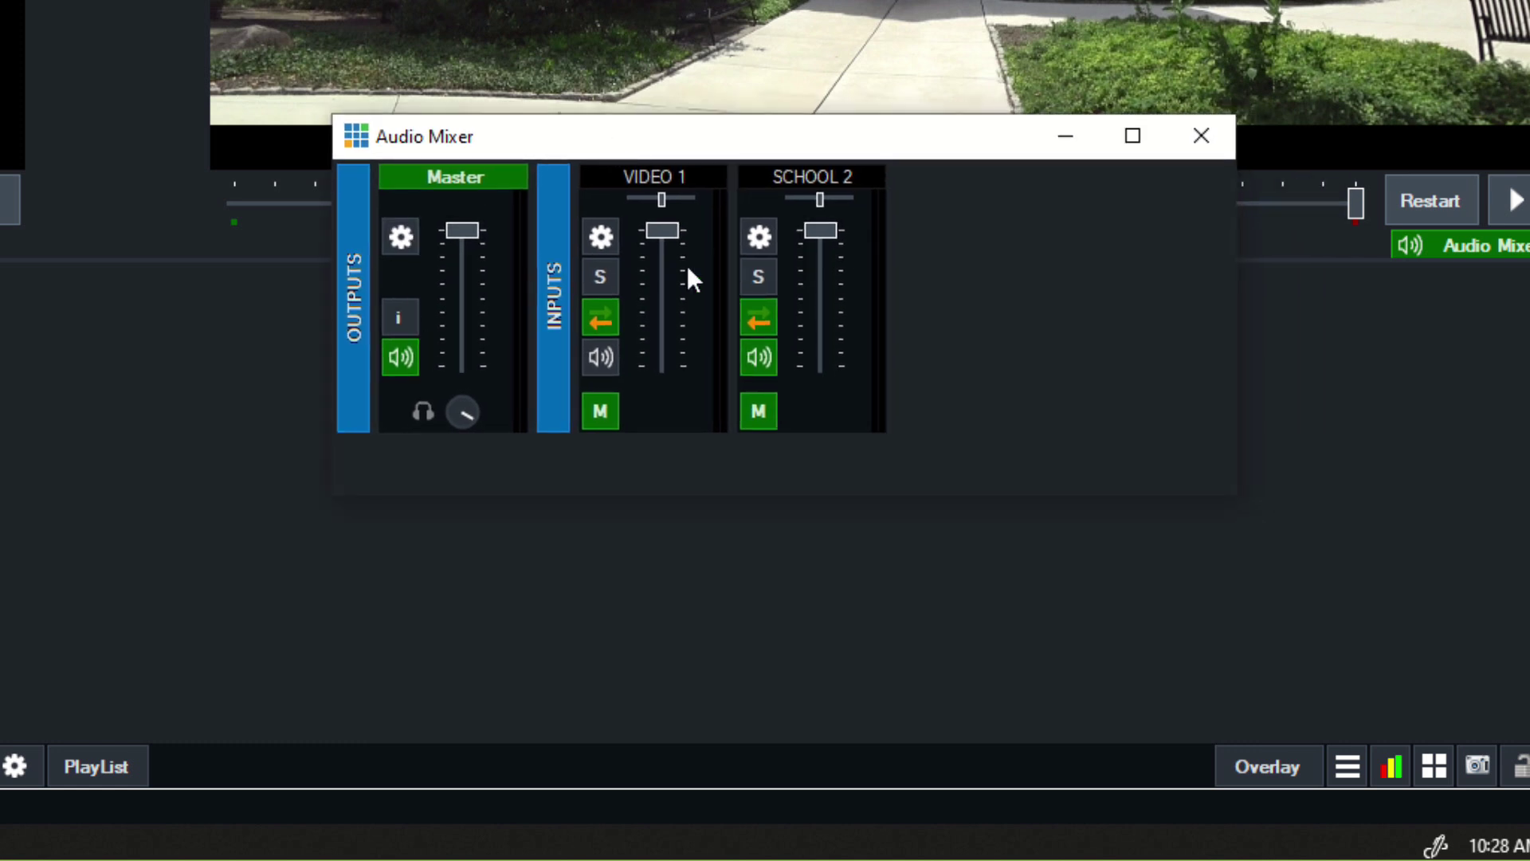
Toggle VIDEO 1's Visible in Mixer off and on, raise its fader near full, and close the mixer
click(601, 237)
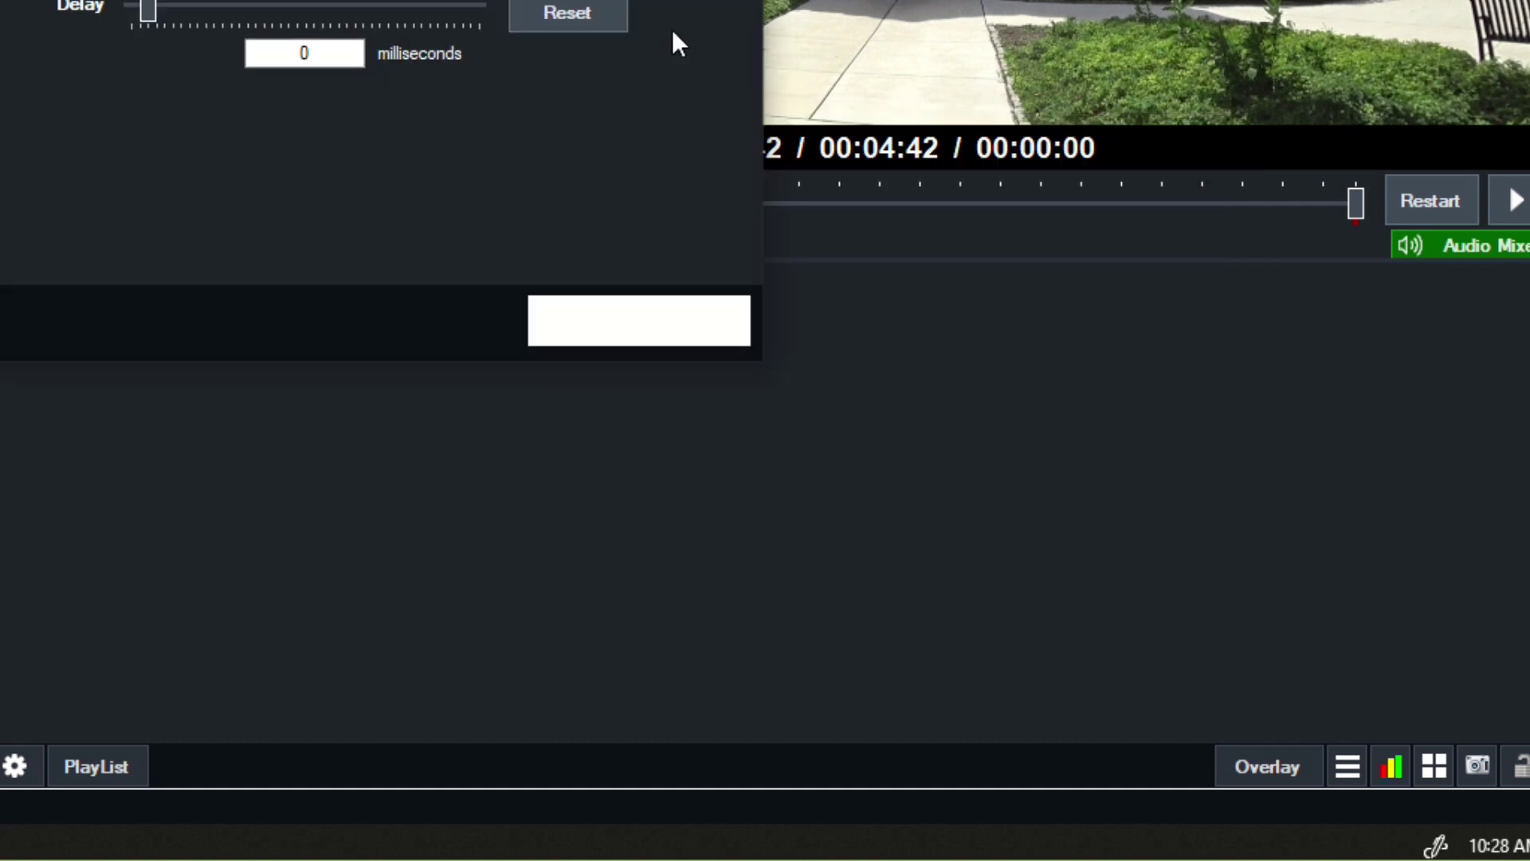
drag(469, 0, 993, 120)
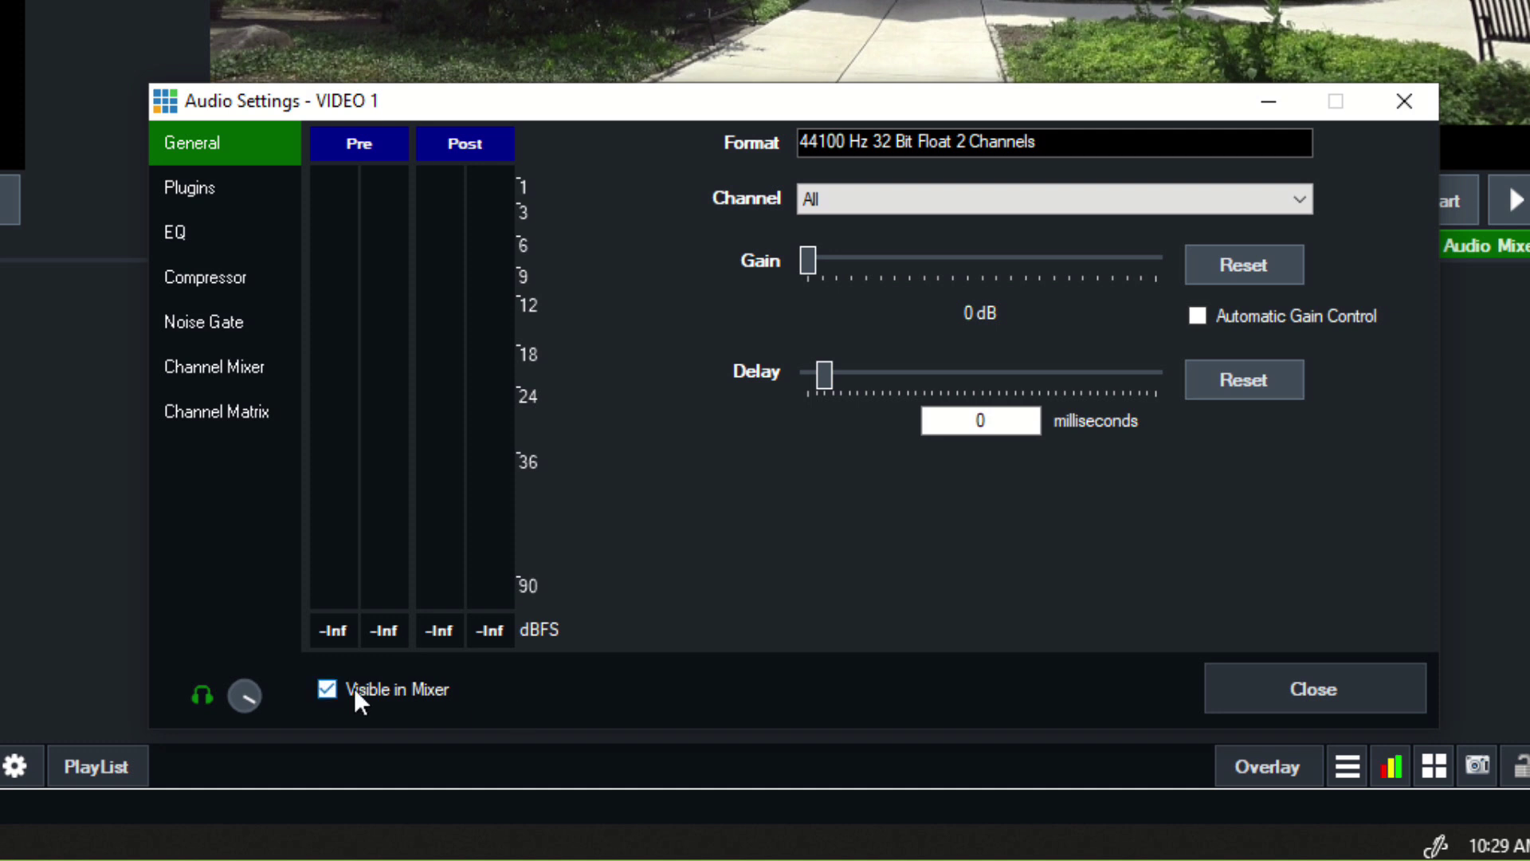
click(328, 689)
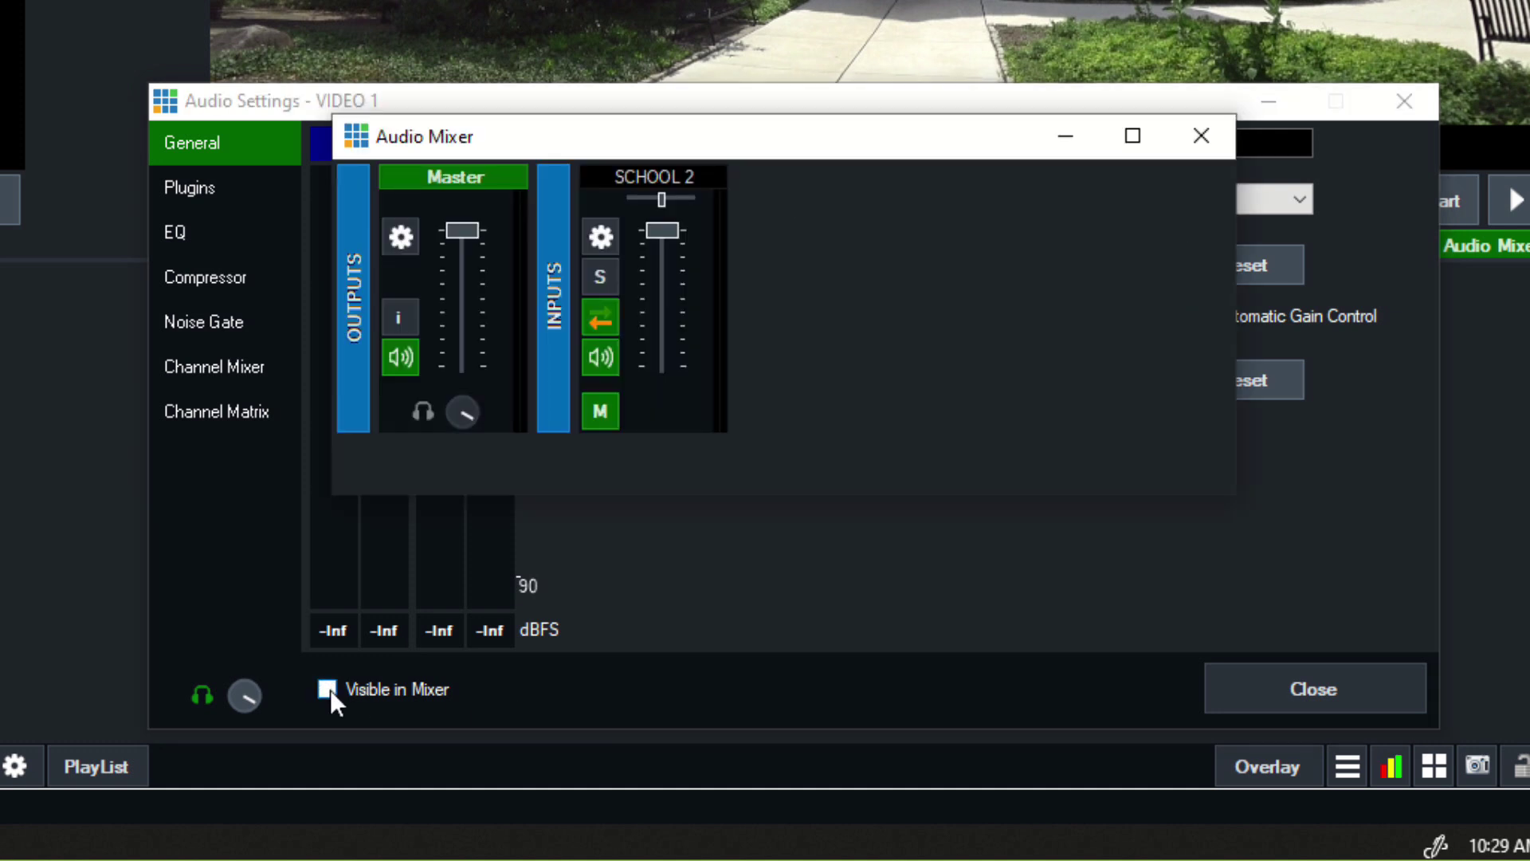
click(327, 689)
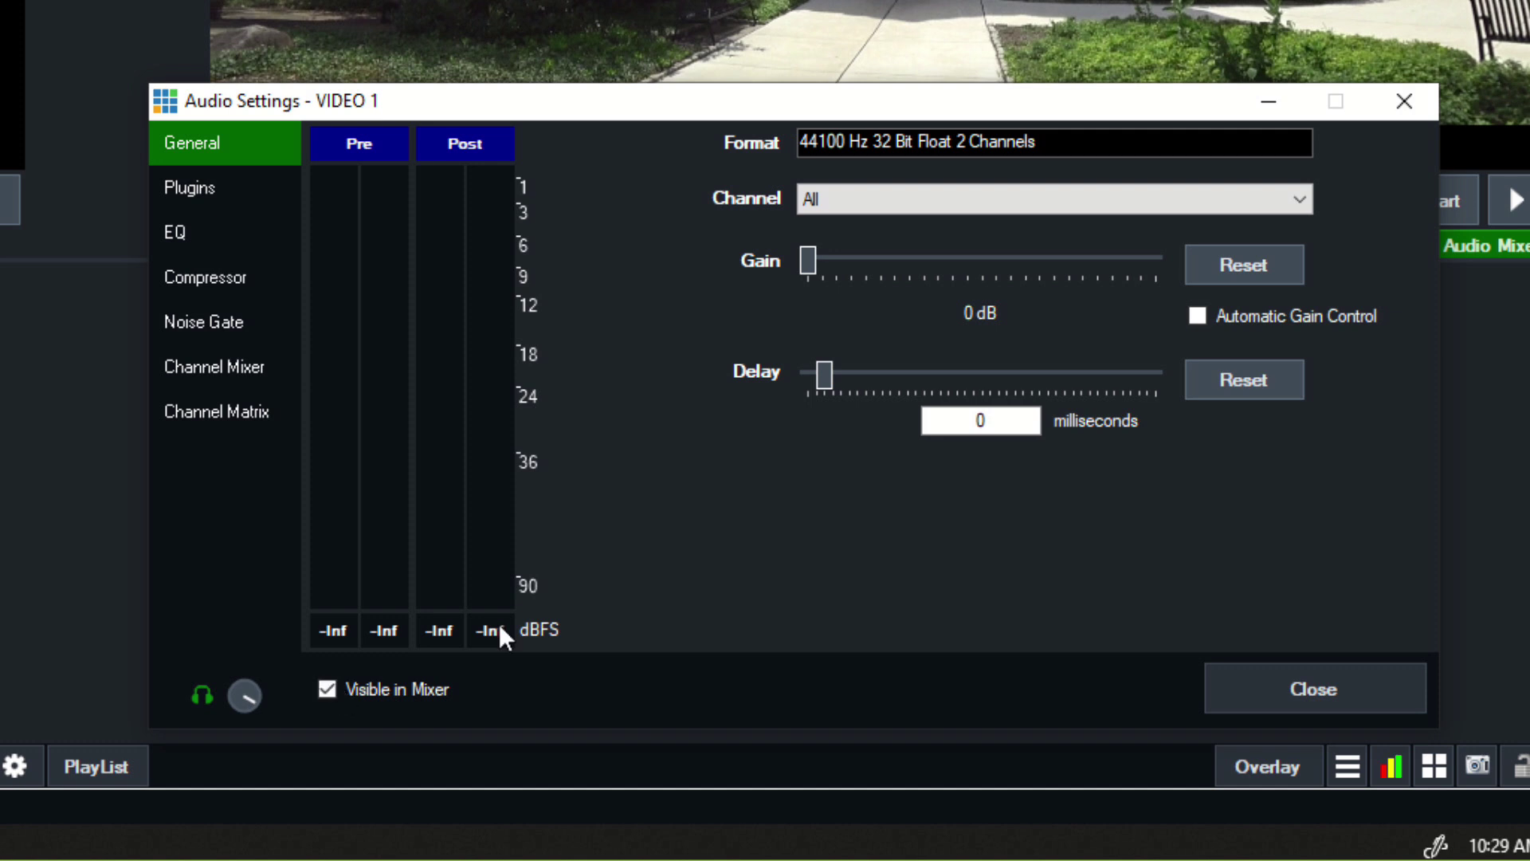
click(1405, 102)
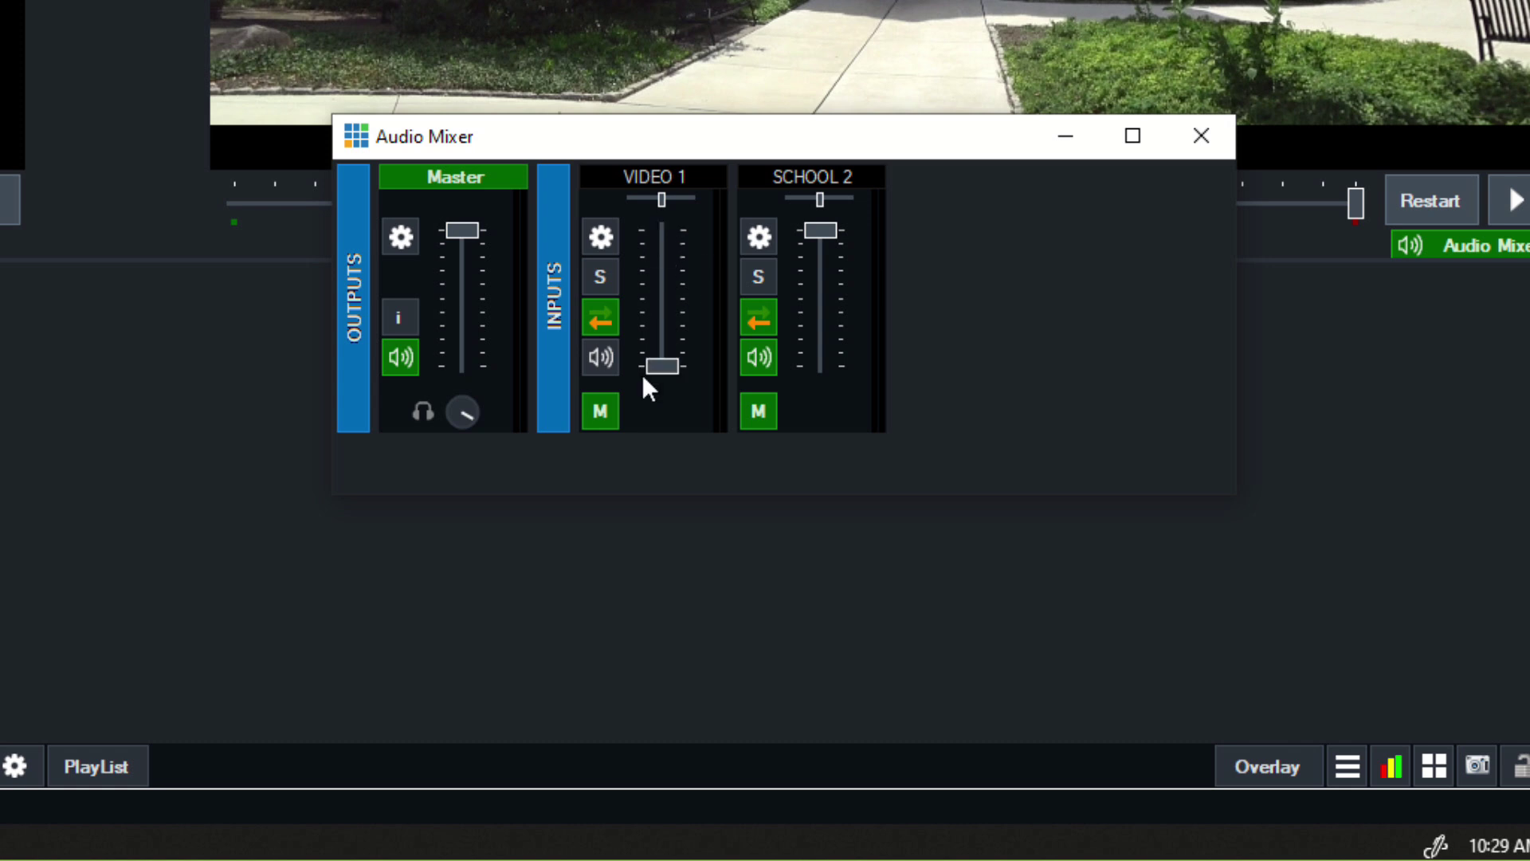
drag(660, 271, 660, 180)
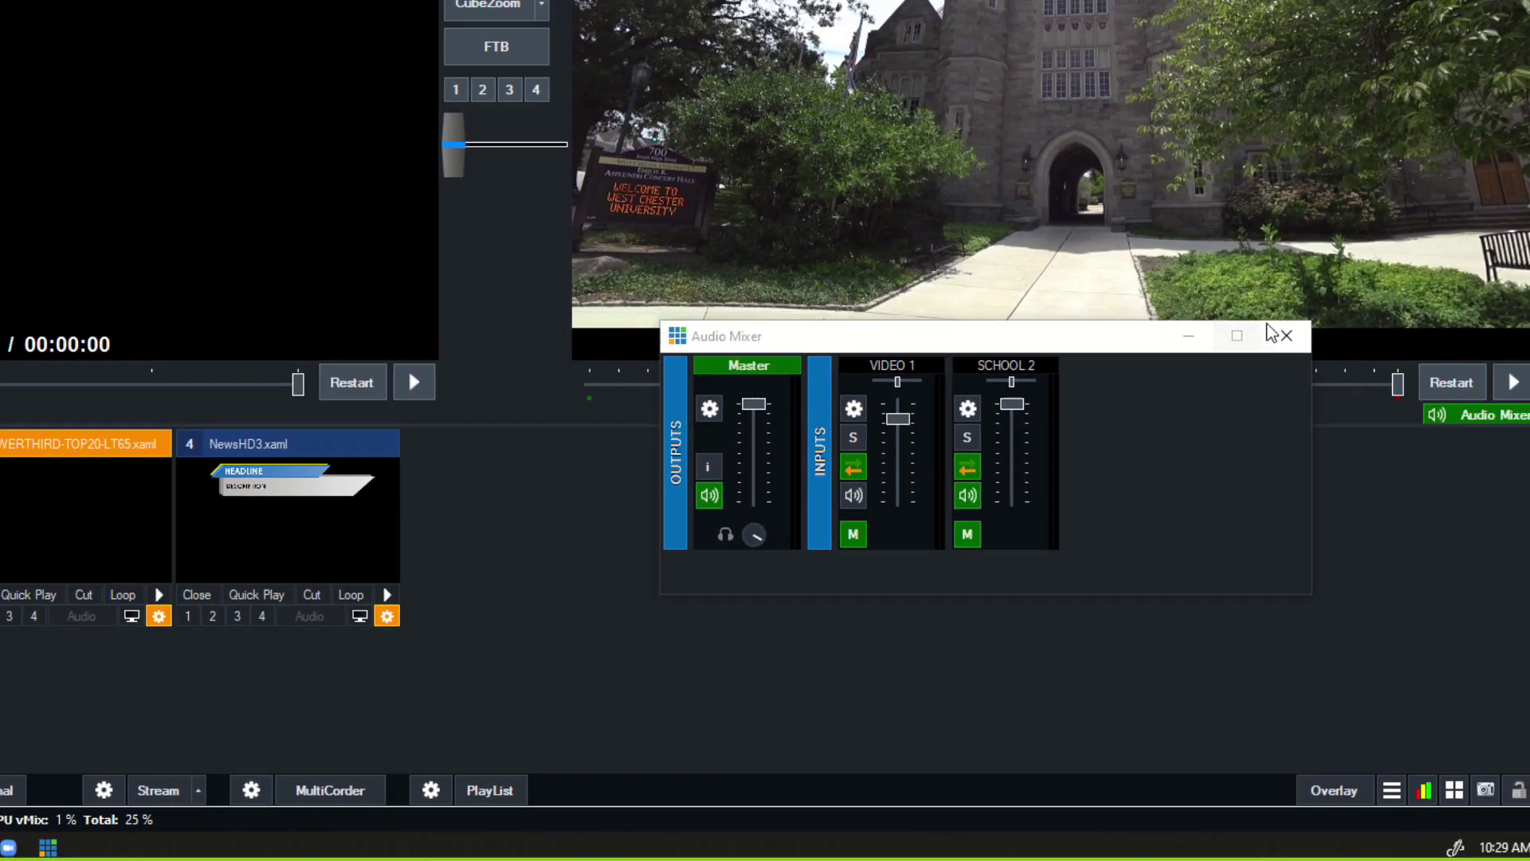
click(1253, 256)
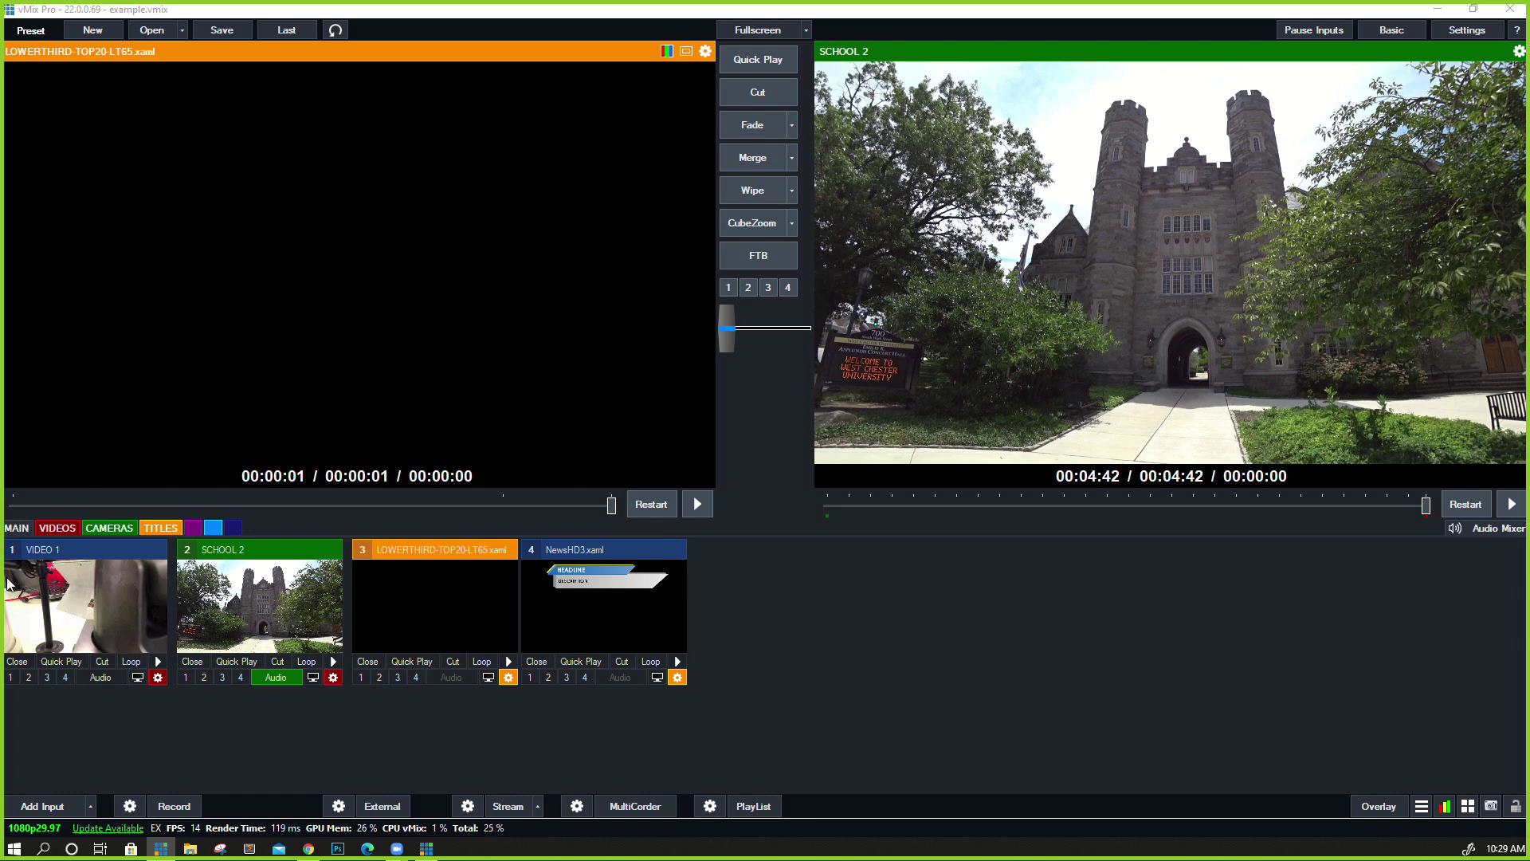
click(45, 807)
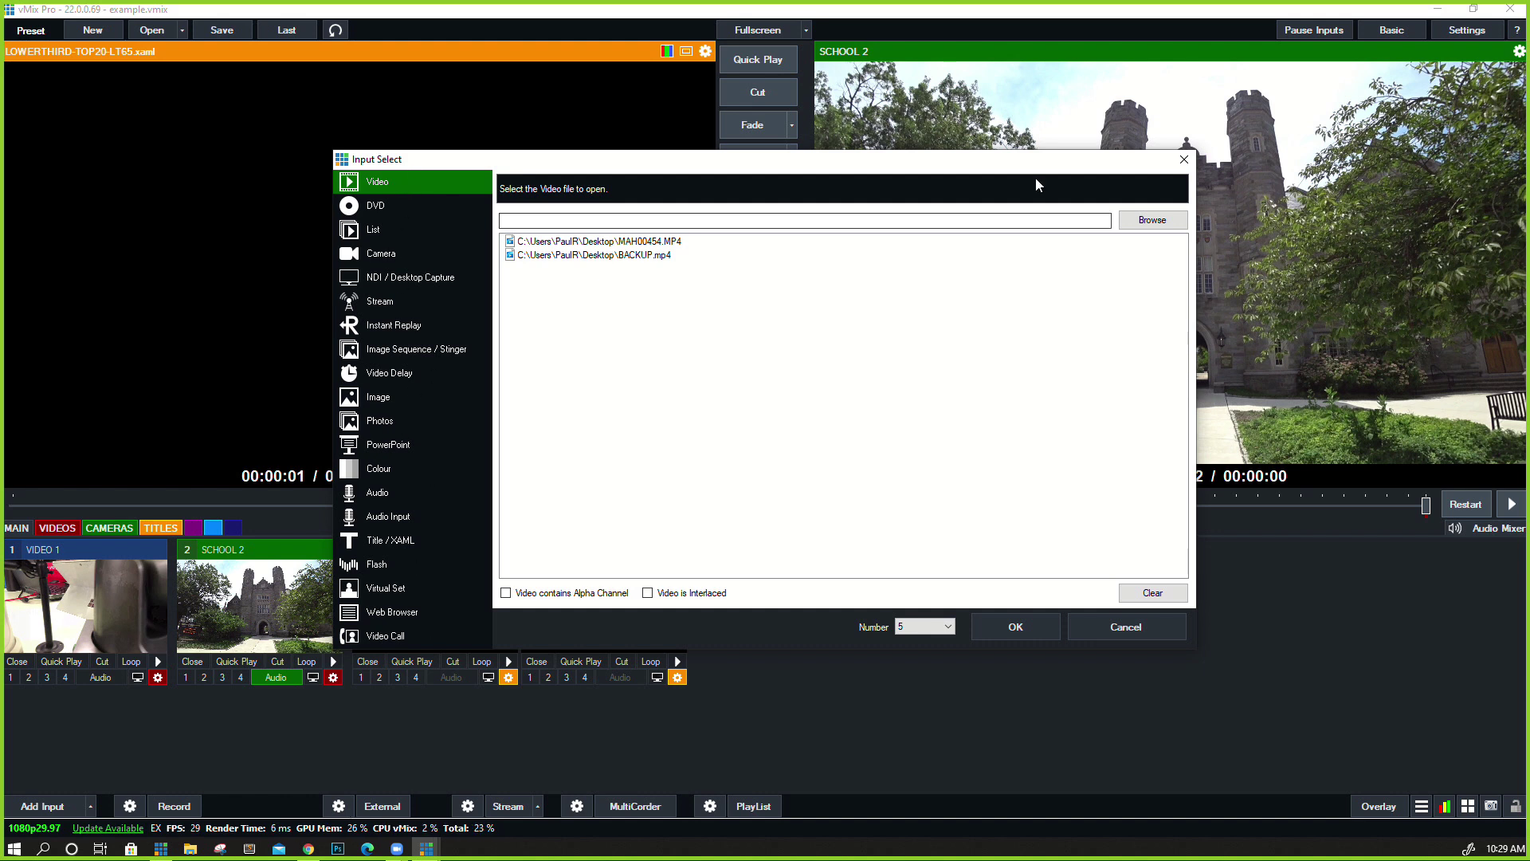
click(1183, 159)
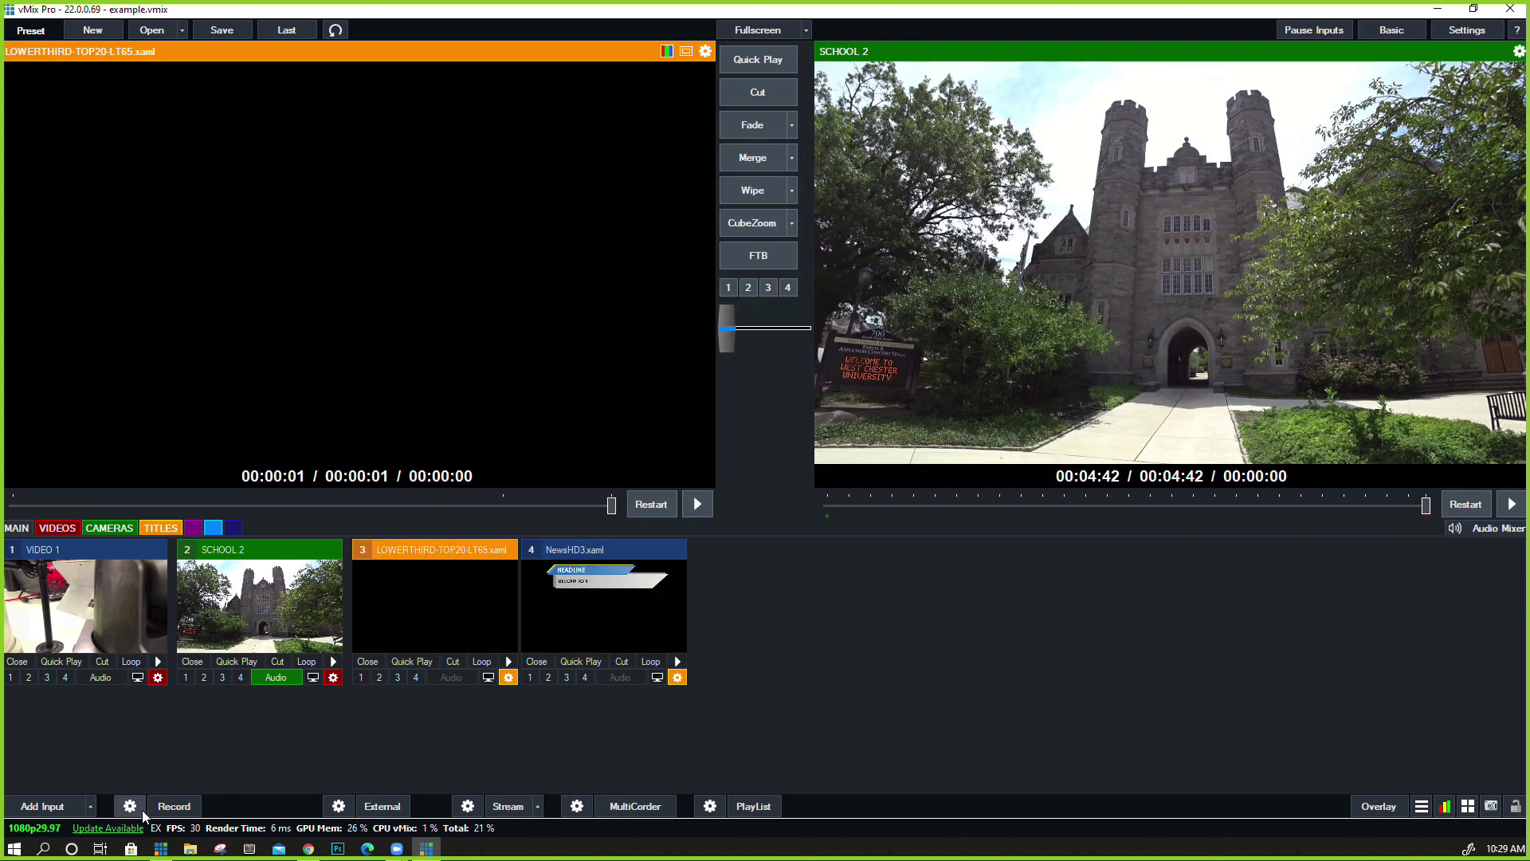
click(140, 808)
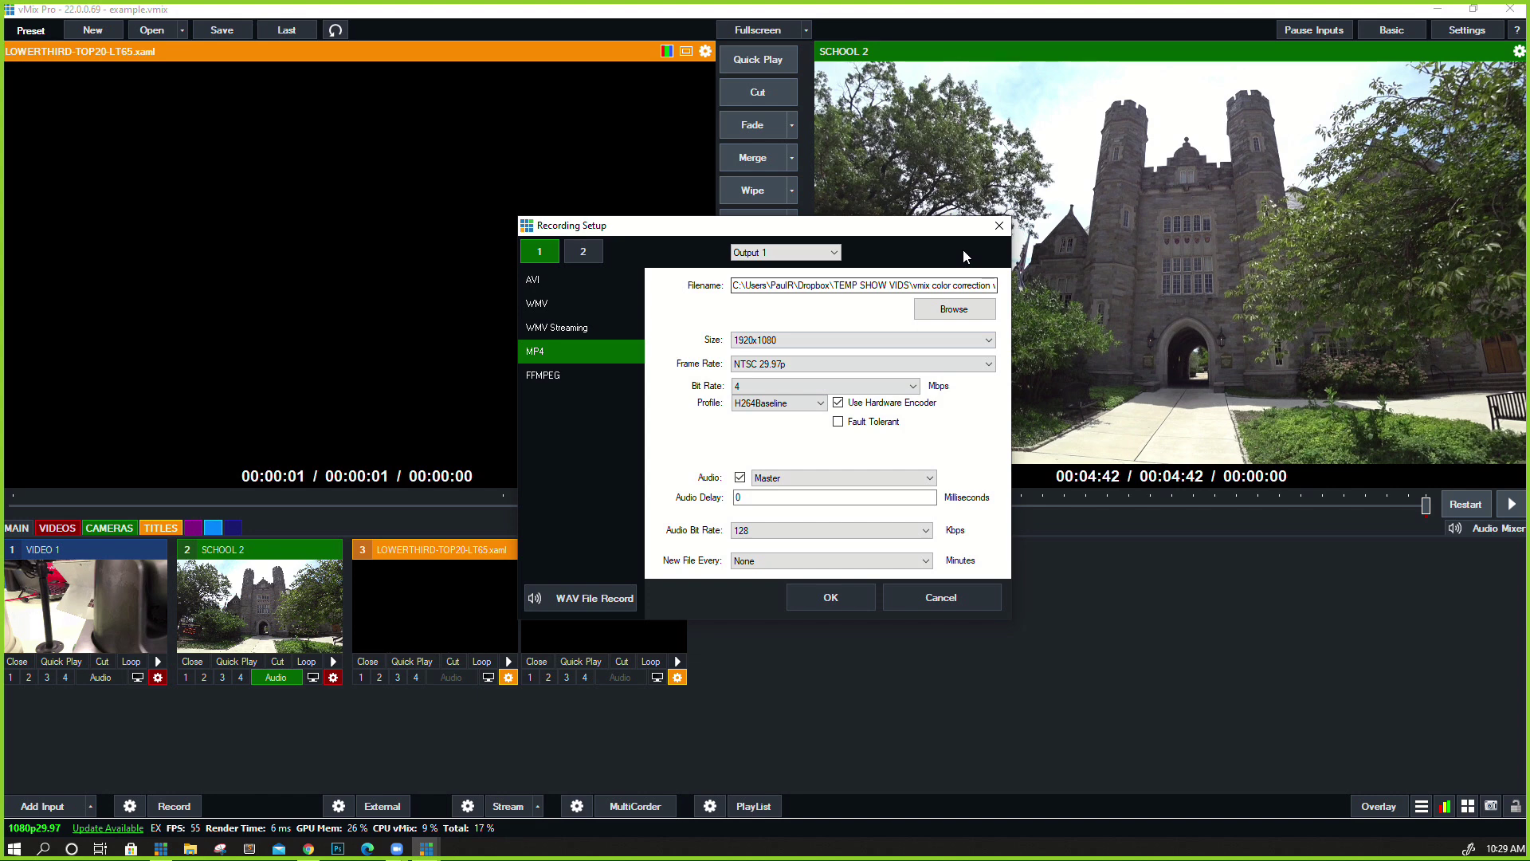
click(996, 227)
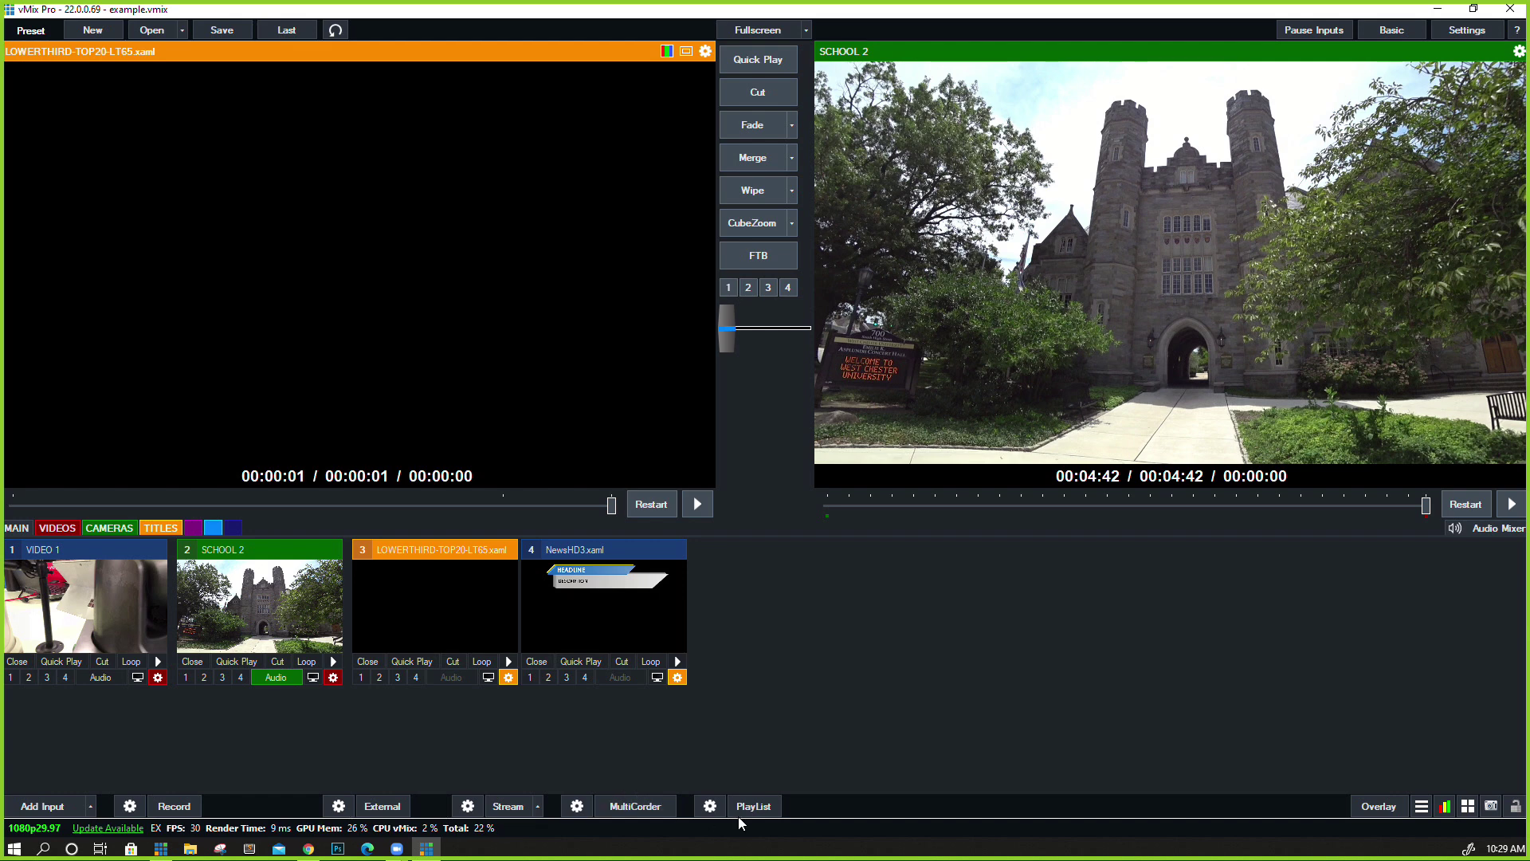
click(130, 806)
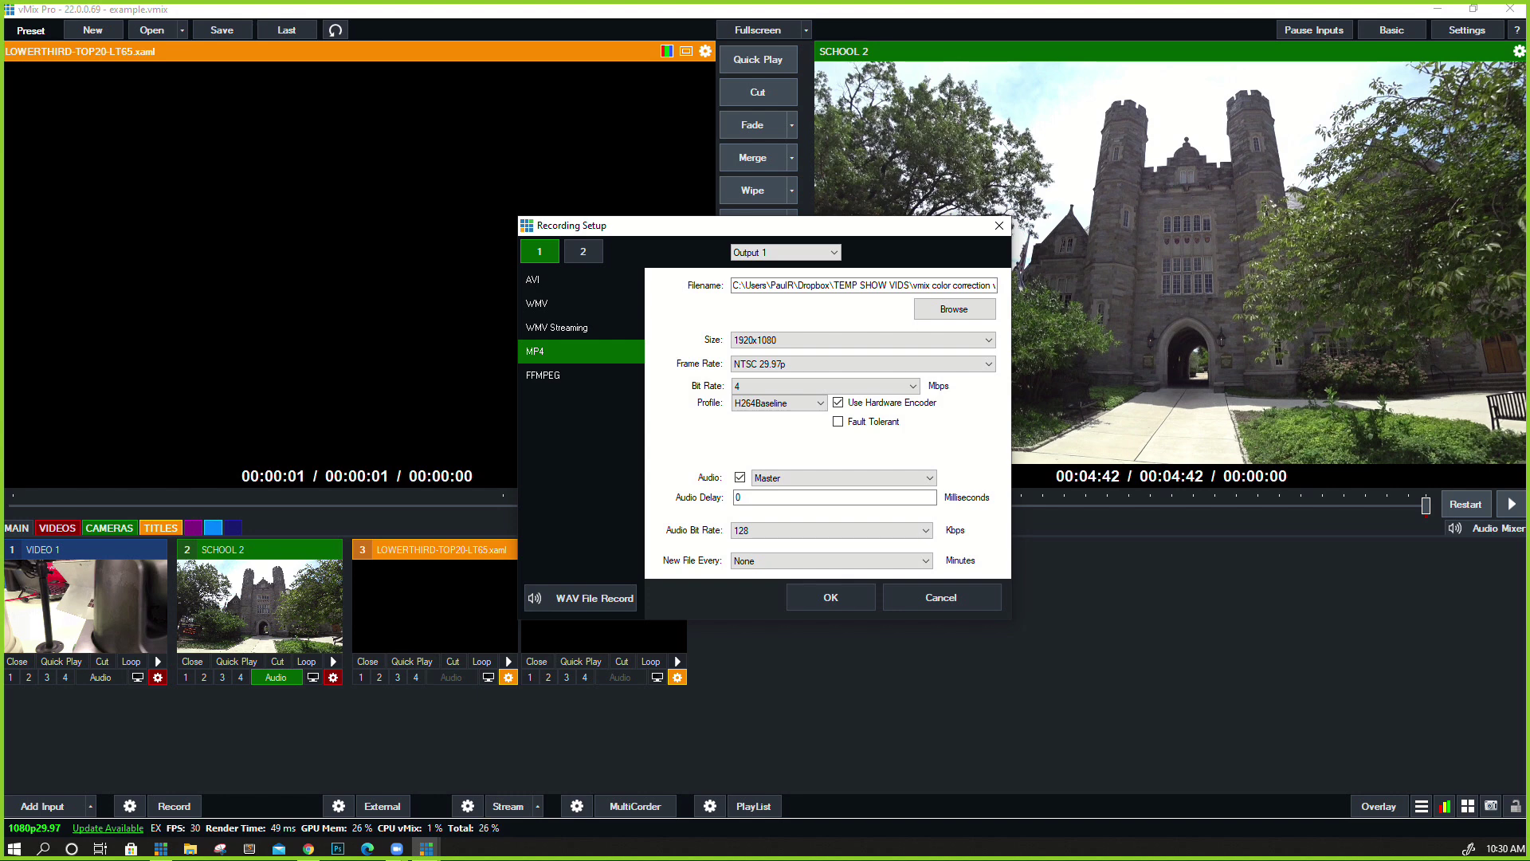
key(alt+Tab)
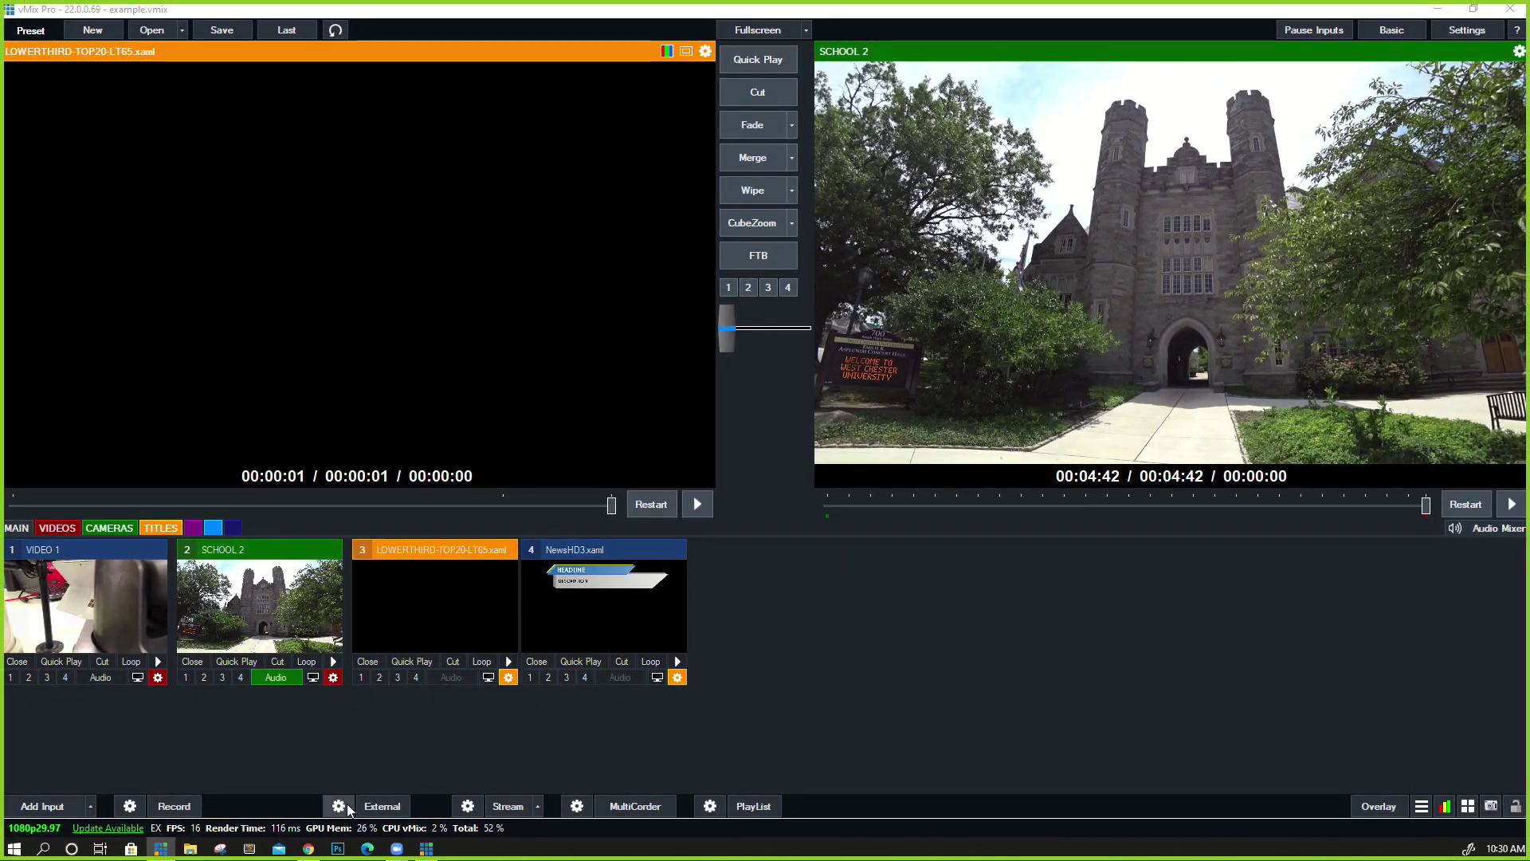
click(347, 805)
mouse_move(414, 721)
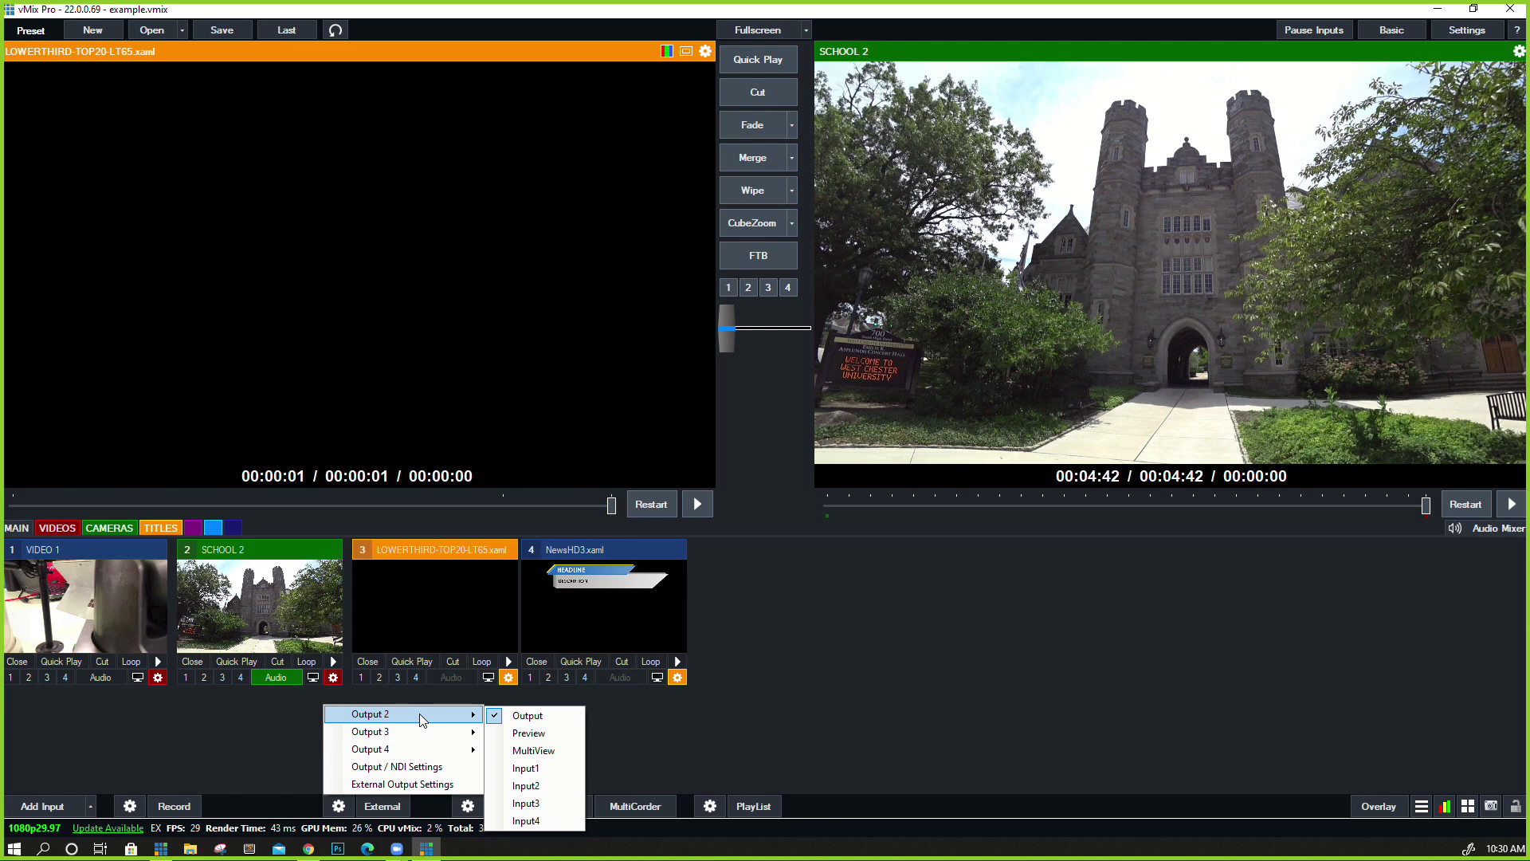
click(628, 726)
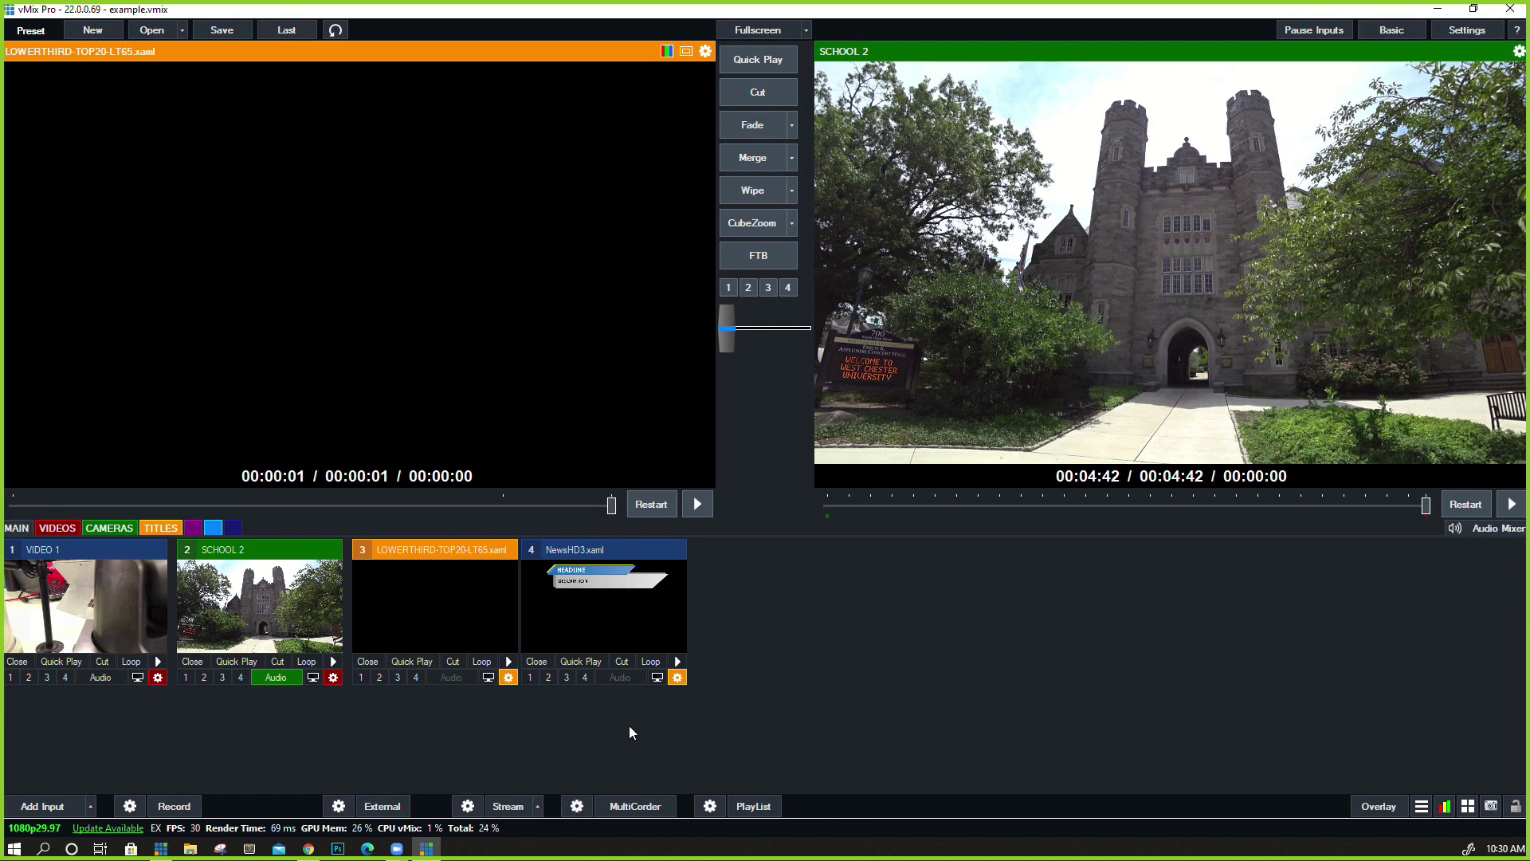
click(377, 801)
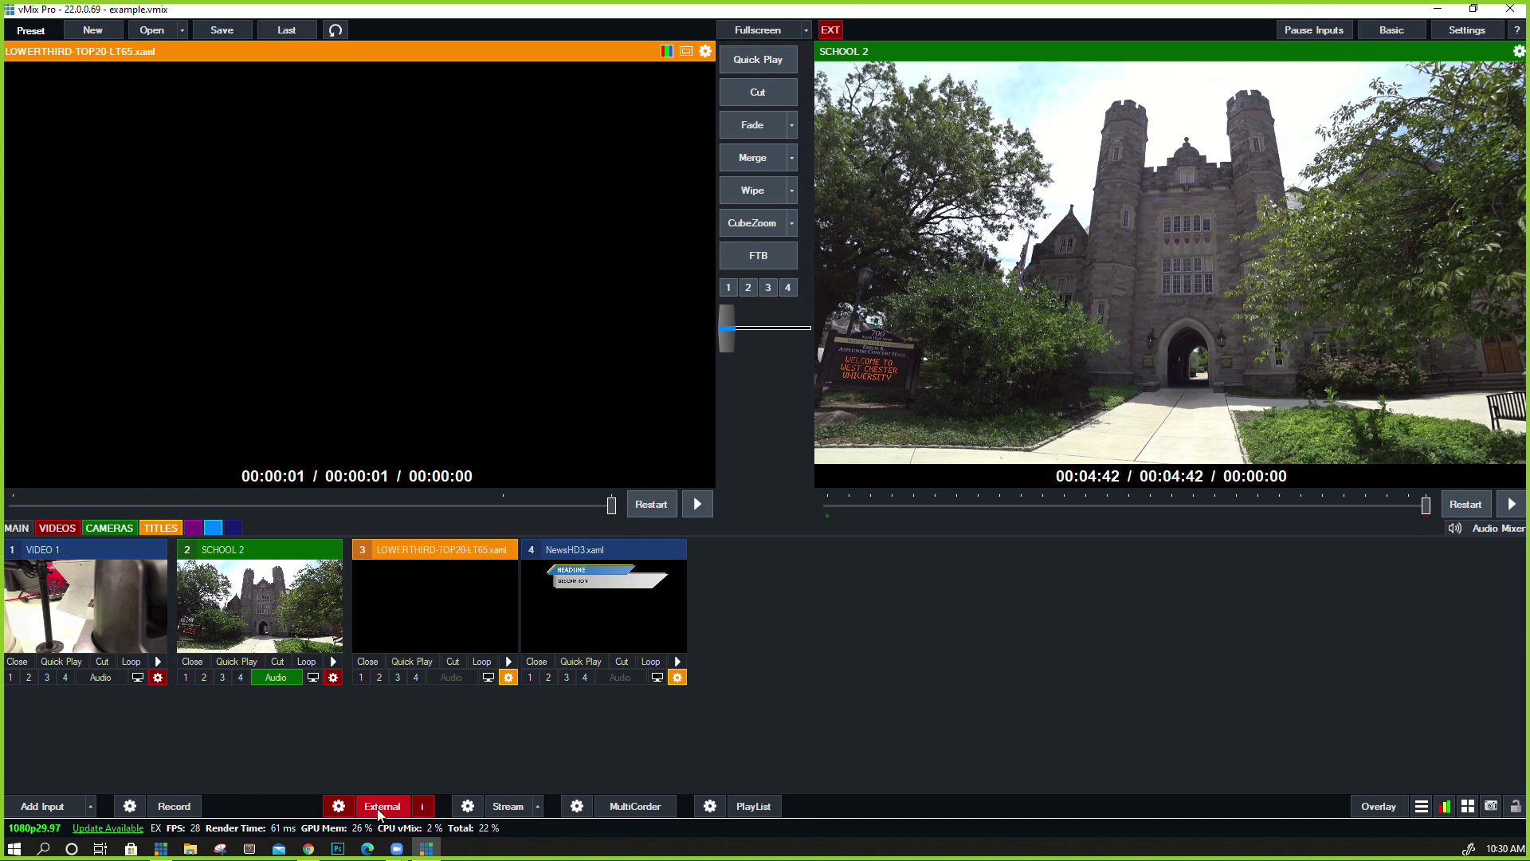
click(380, 806)
click(741, 478)
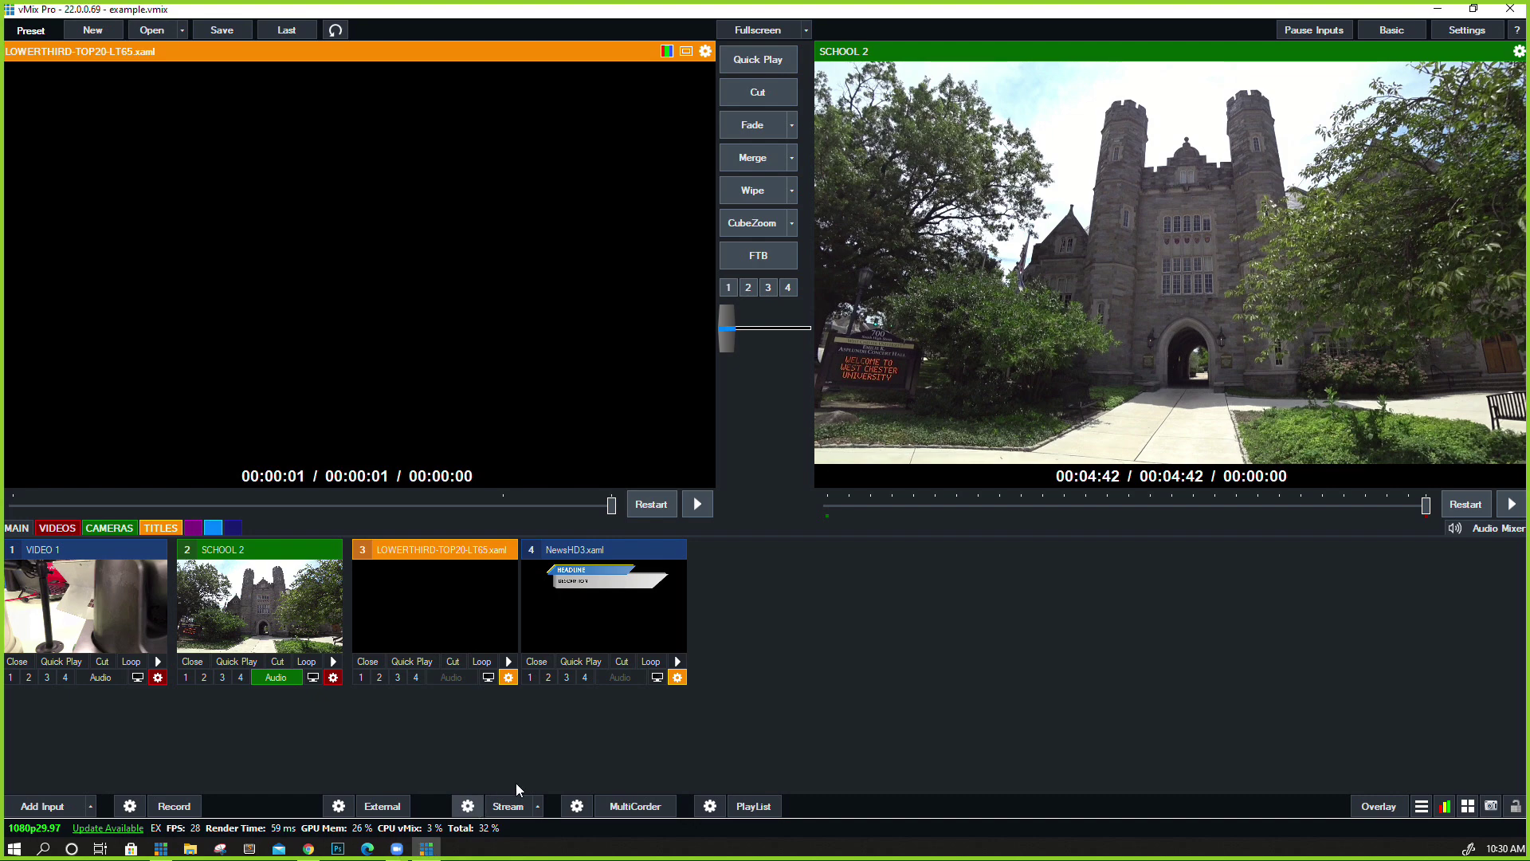
Review streams 2, 3 and 1, keeping Custom RTMP Server as stream 1's destination
click(510, 805)
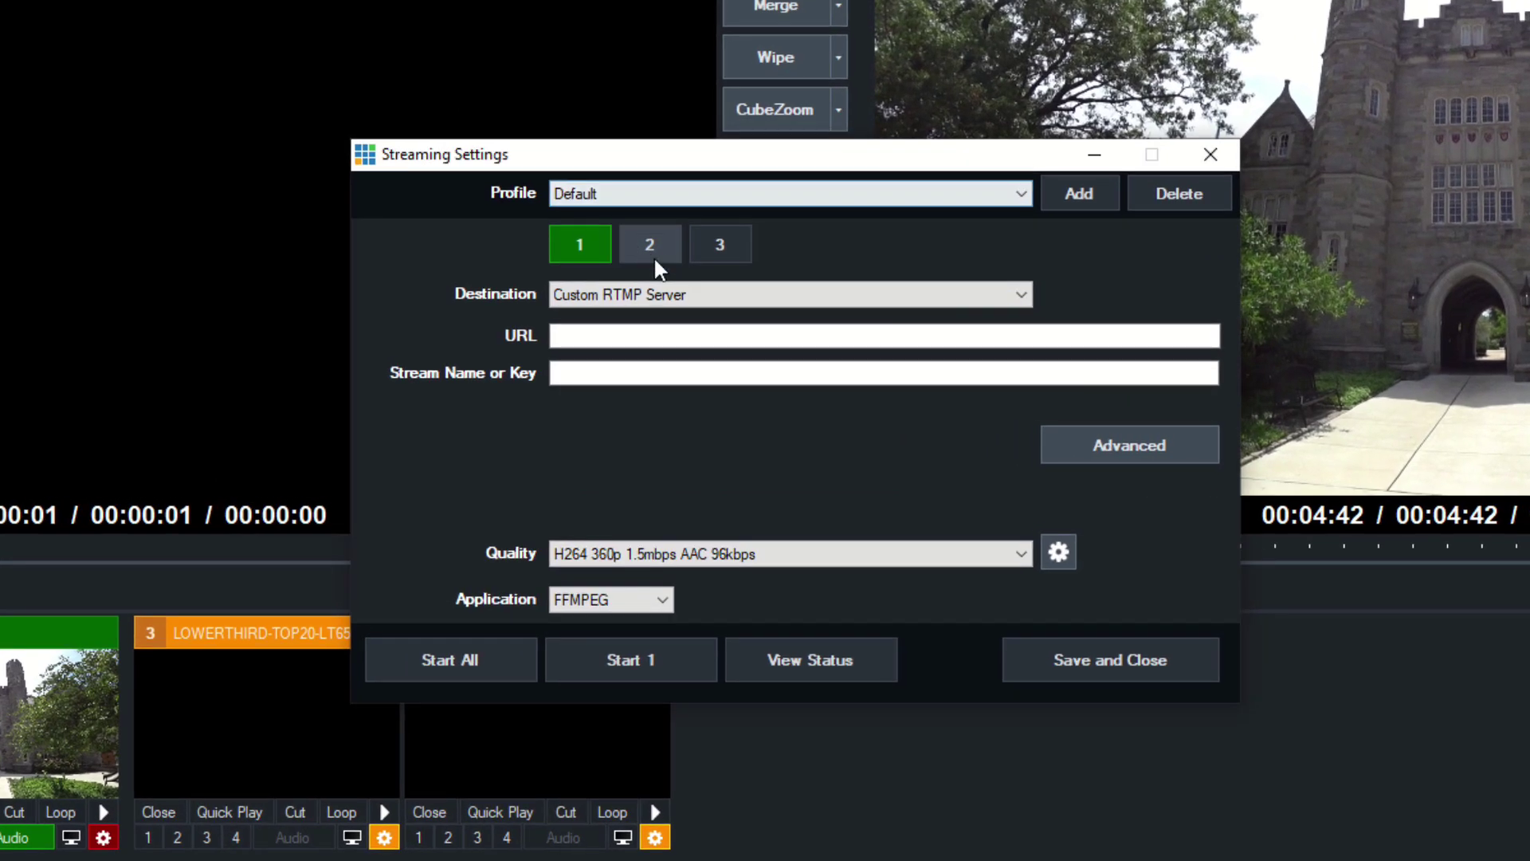
click(684, 298)
click(720, 236)
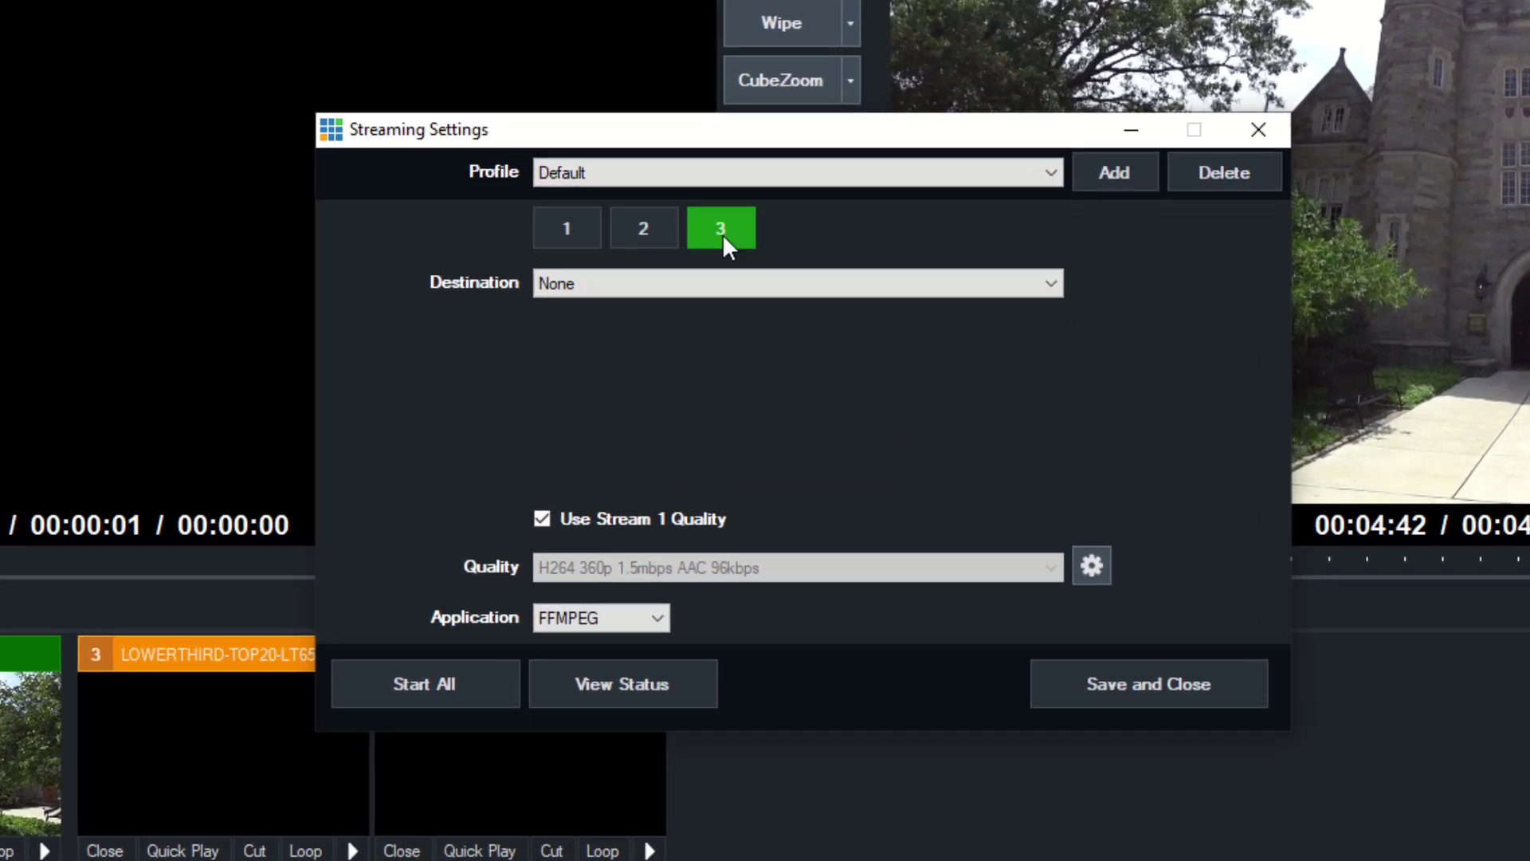
click(558, 214)
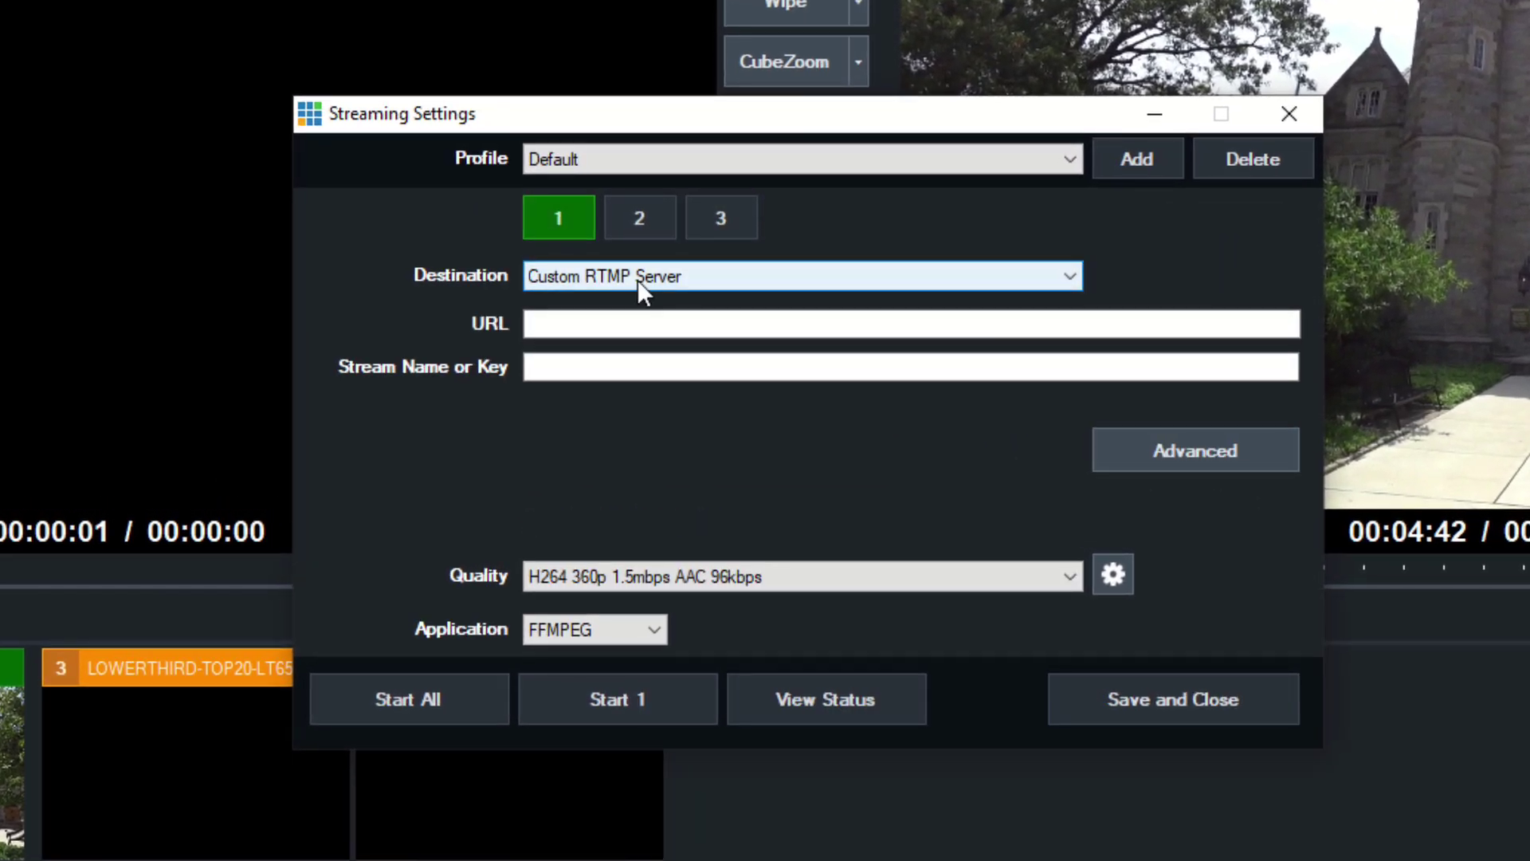
click(637, 278)
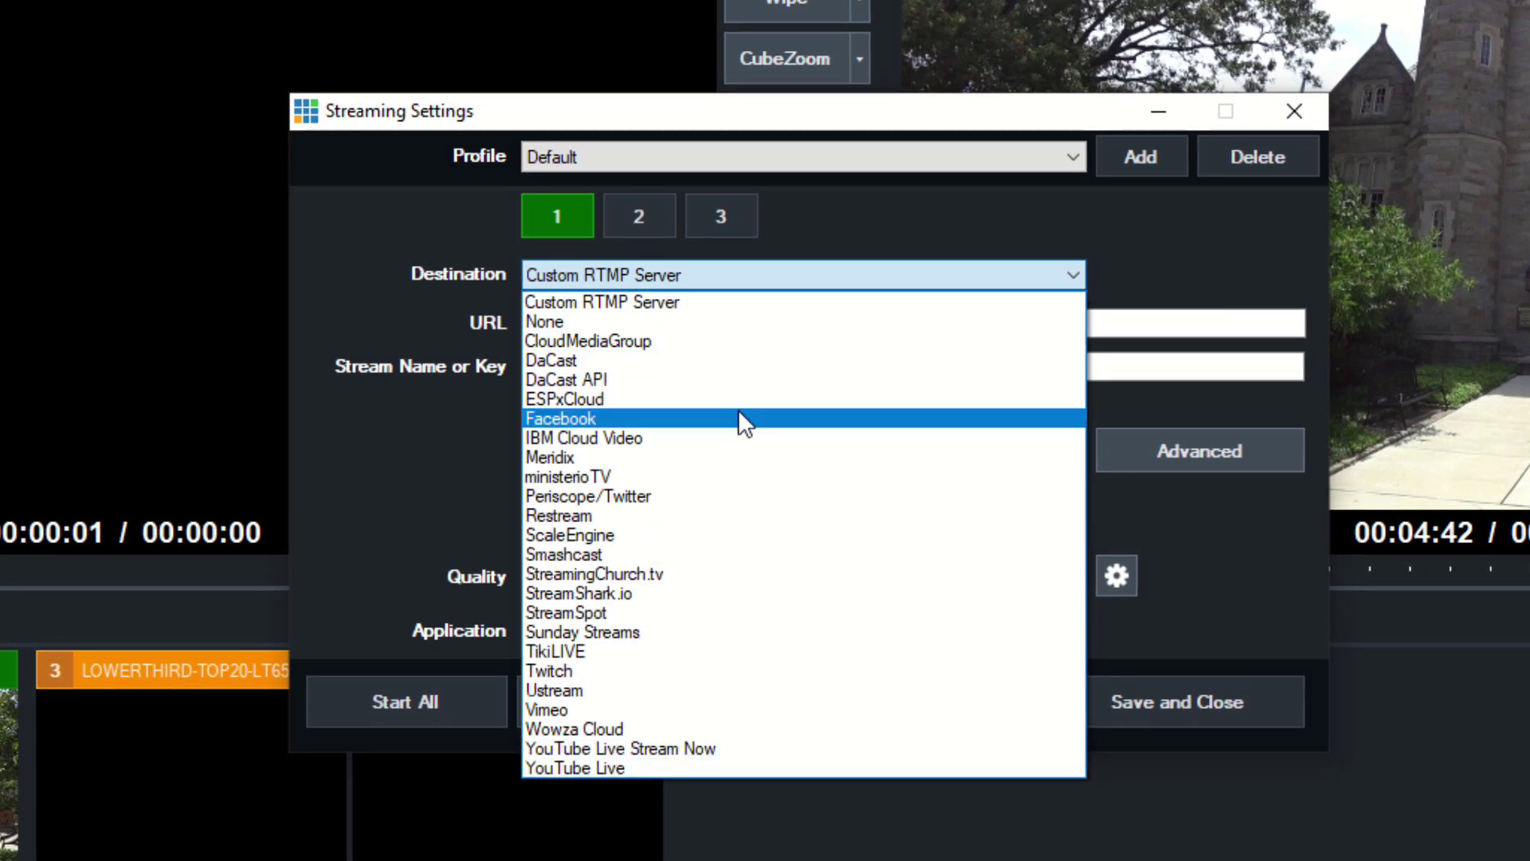
click(417, 337)
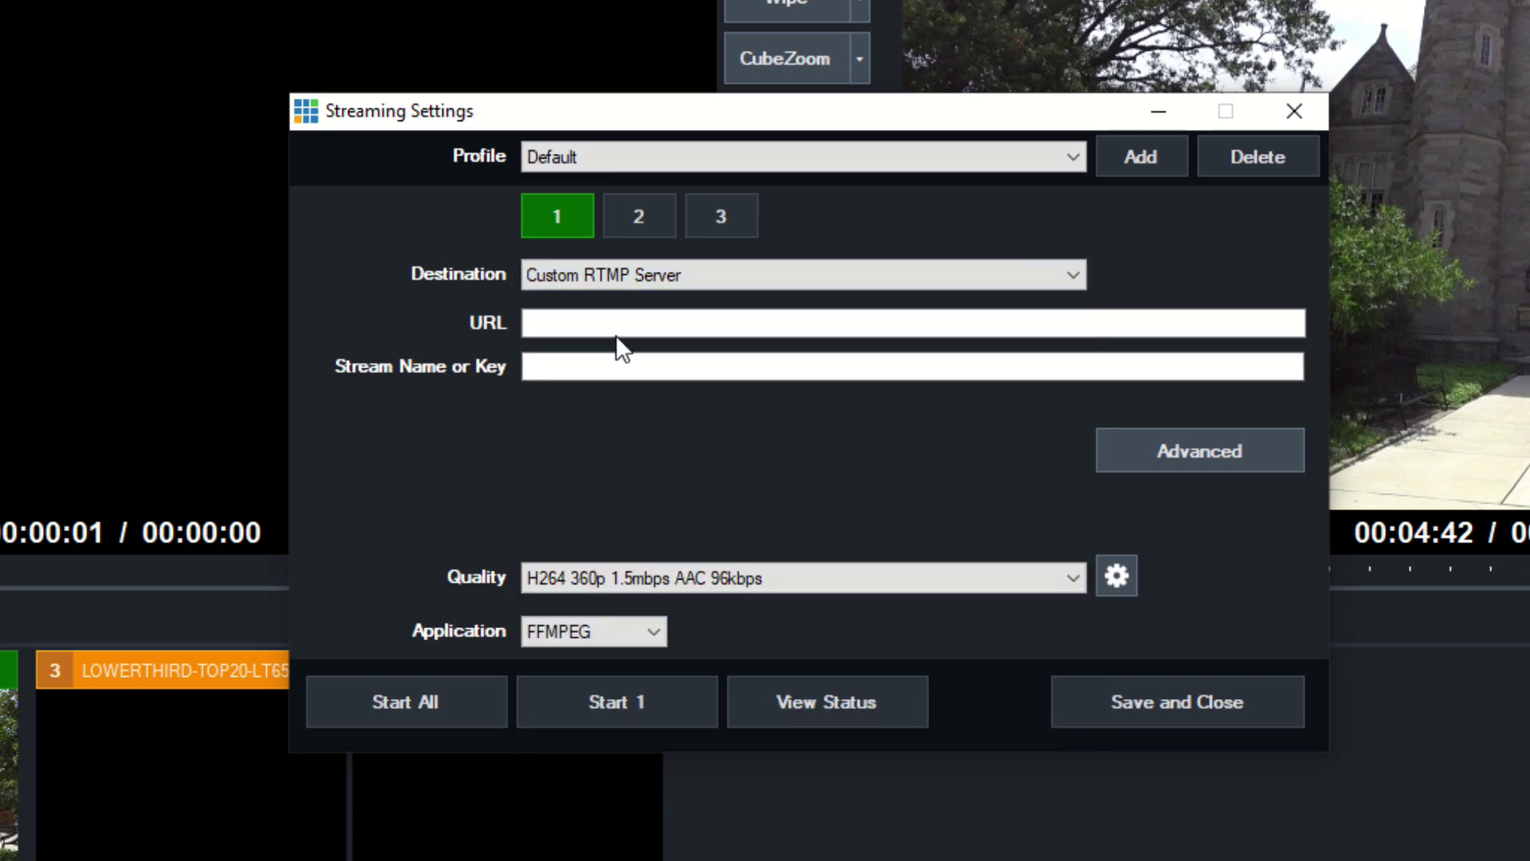
click(619, 328)
click(619, 365)
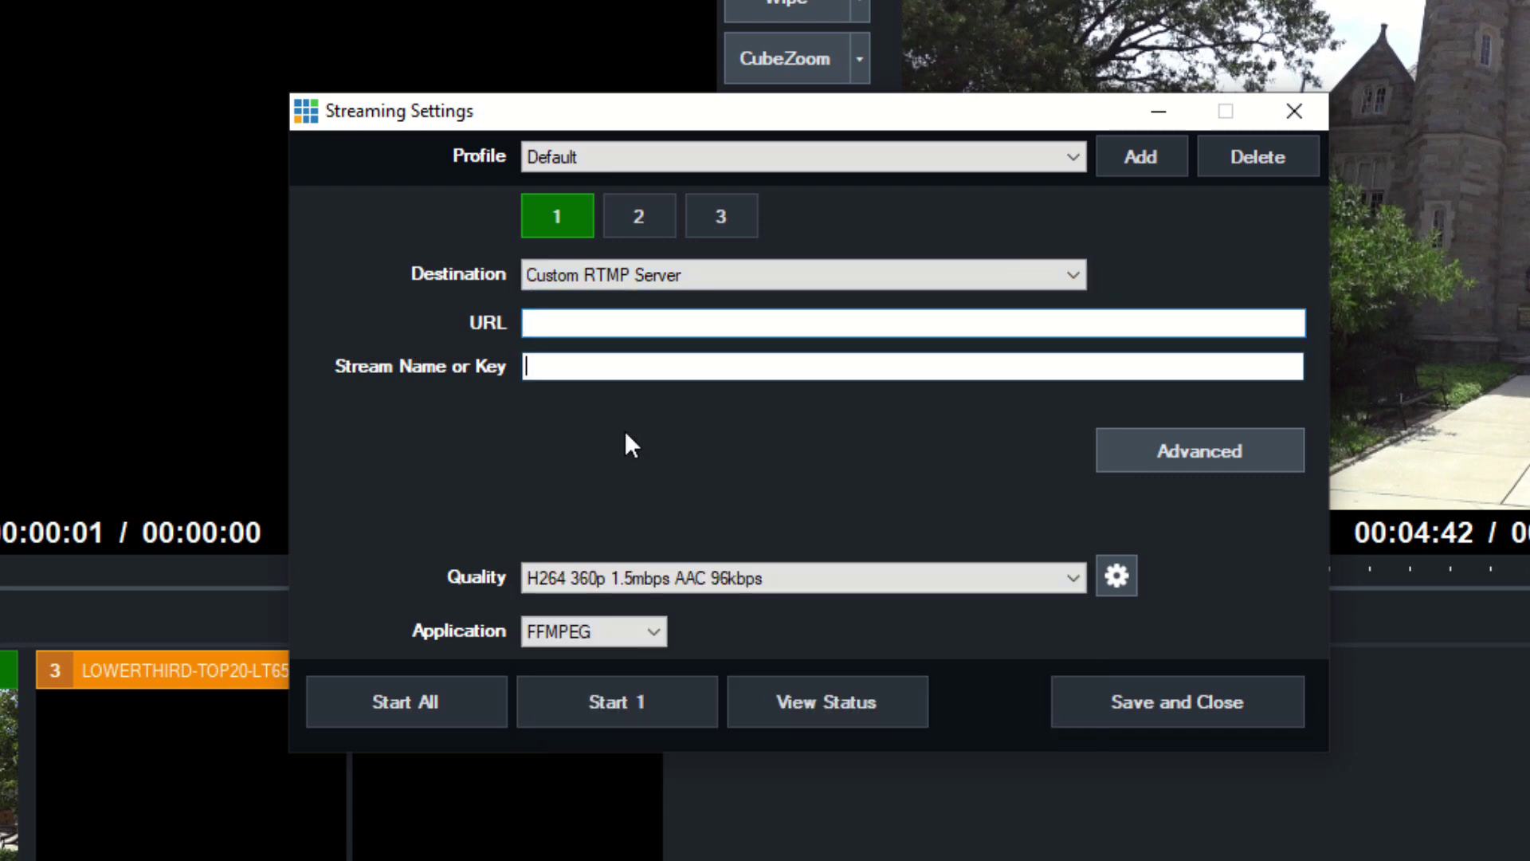
Inspect quality presets without changes, keeping H264 360p 1.5 Mbps, AAC 96 kbps, and save
click(683, 578)
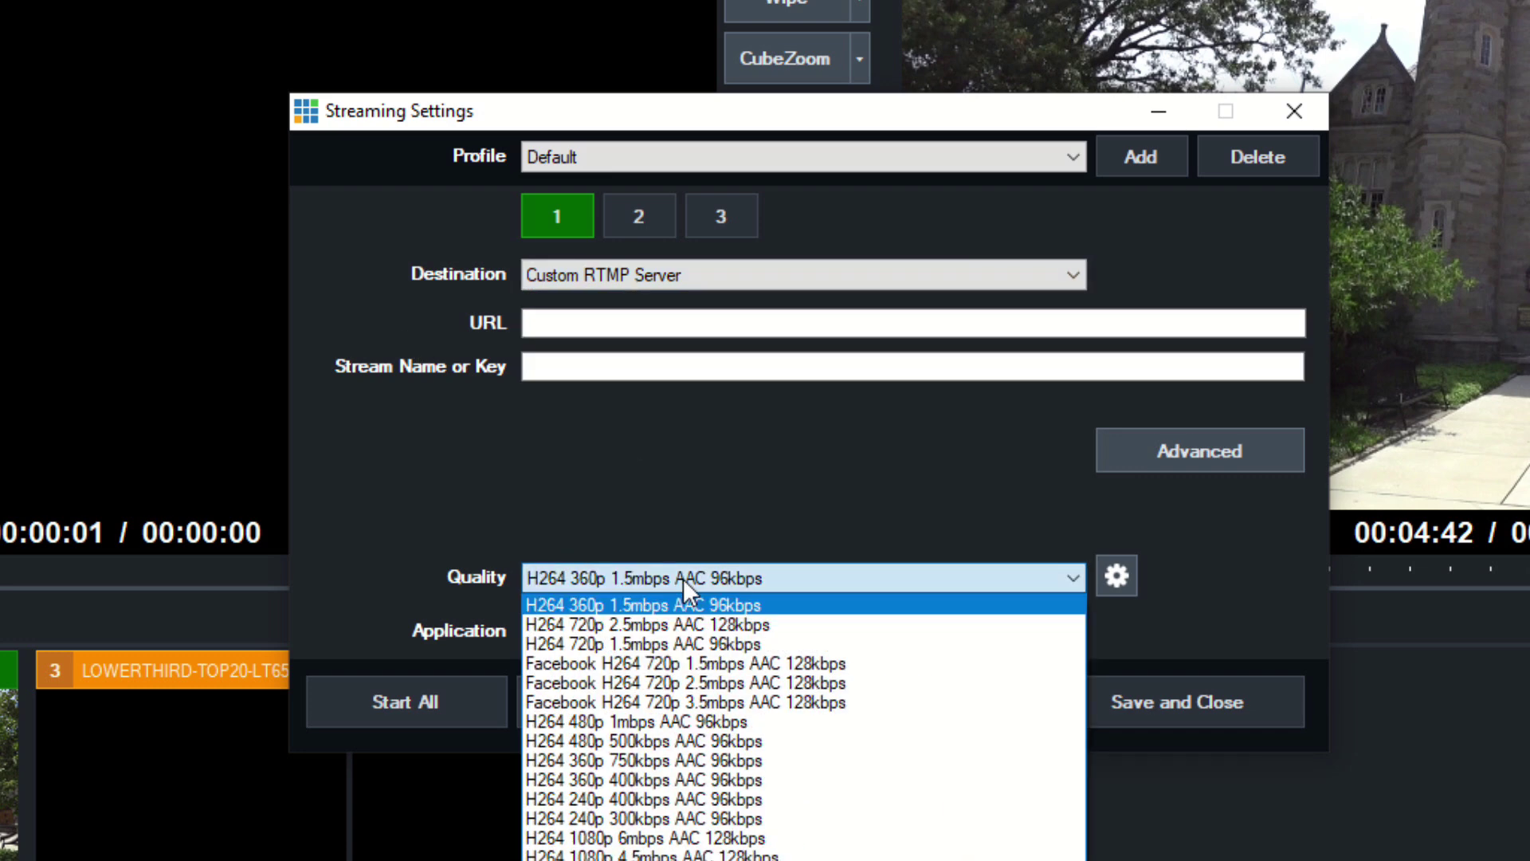
click(790, 470)
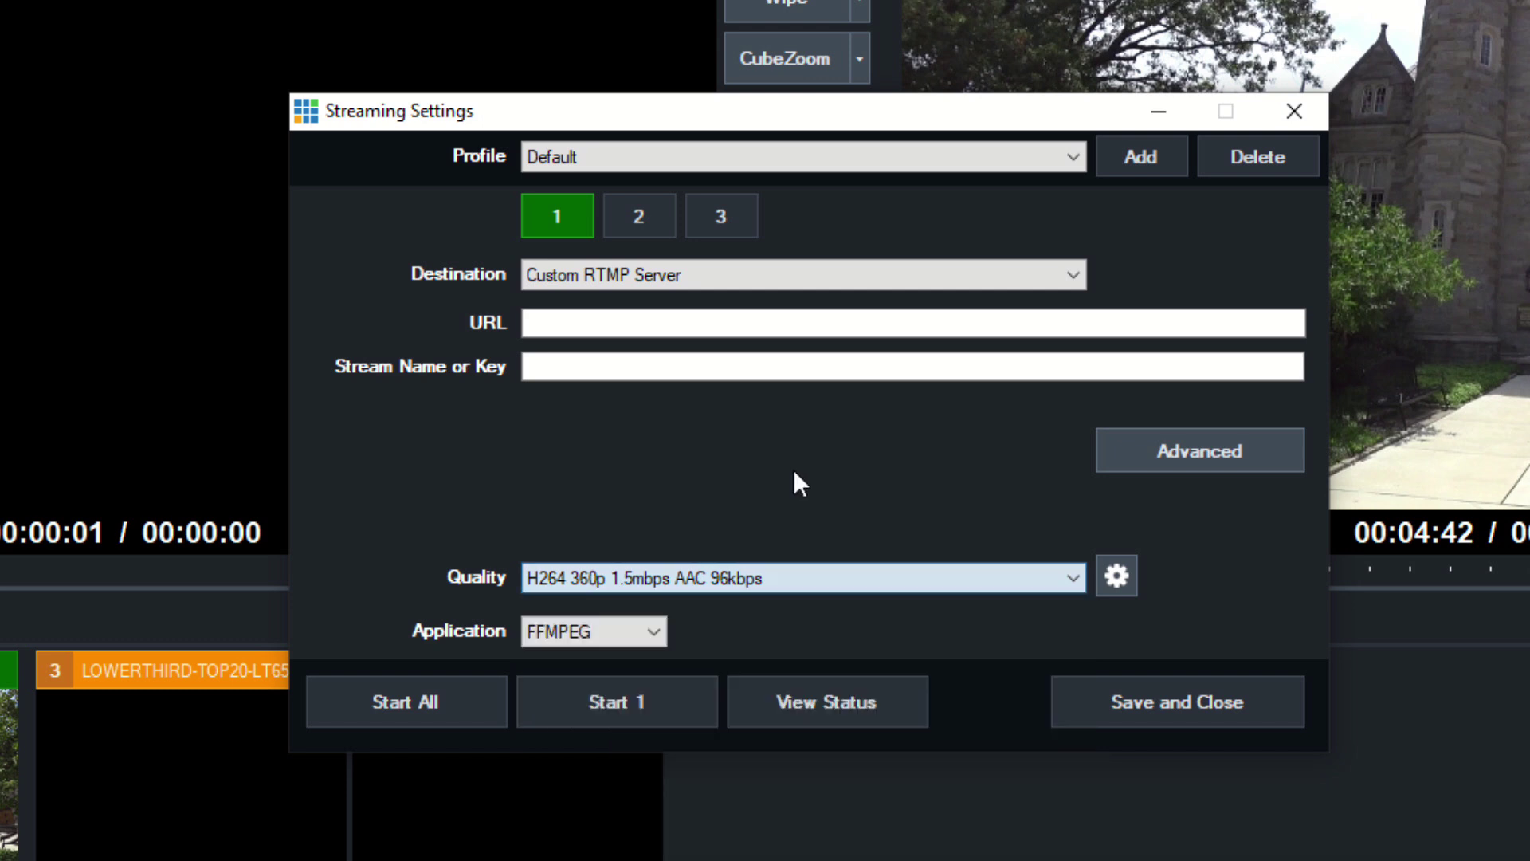
click(1115, 576)
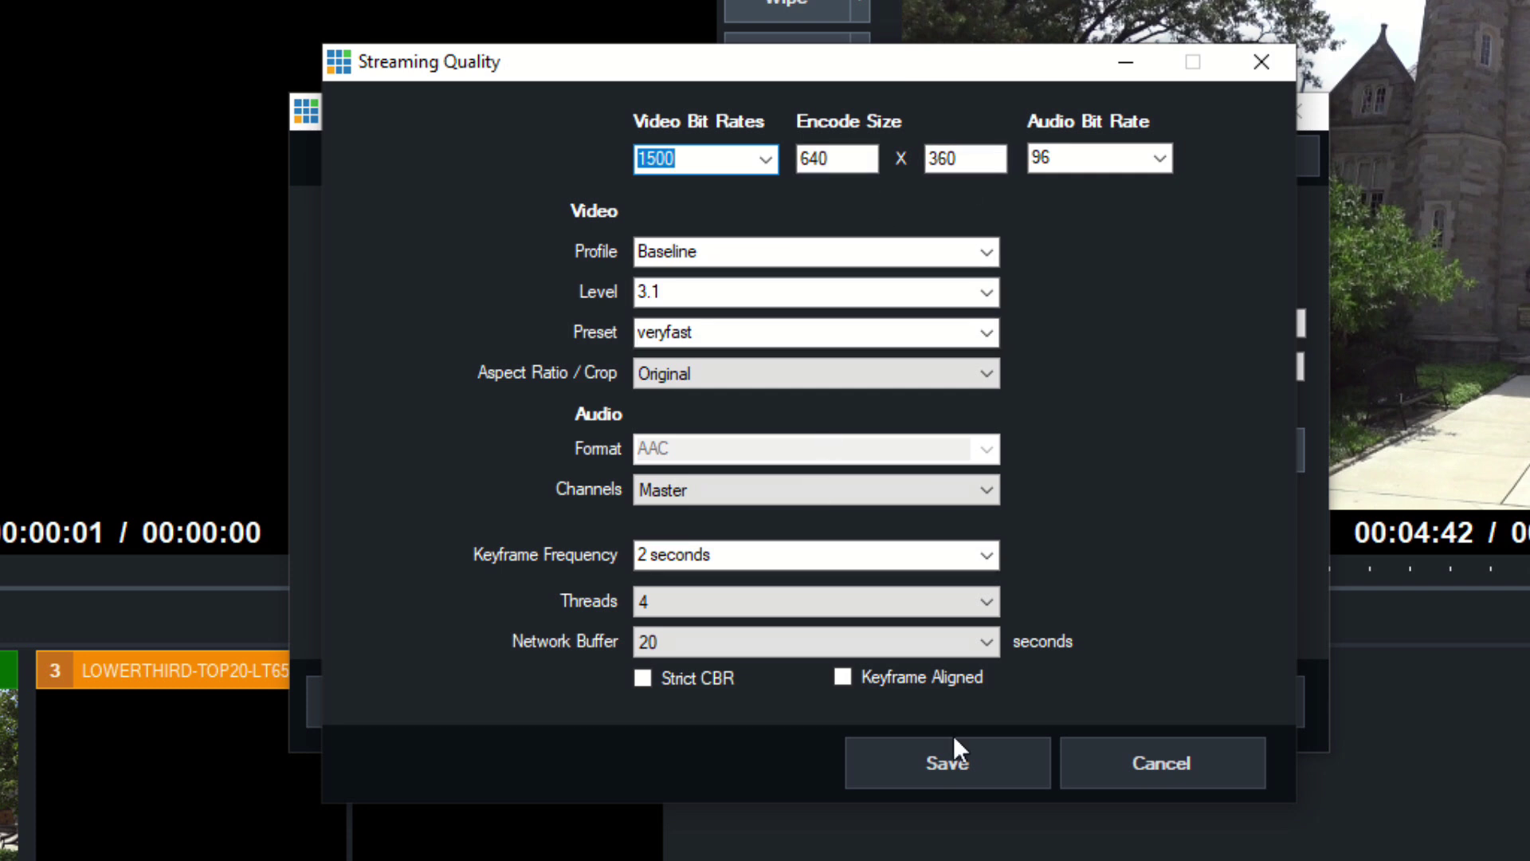
click(1119, 772)
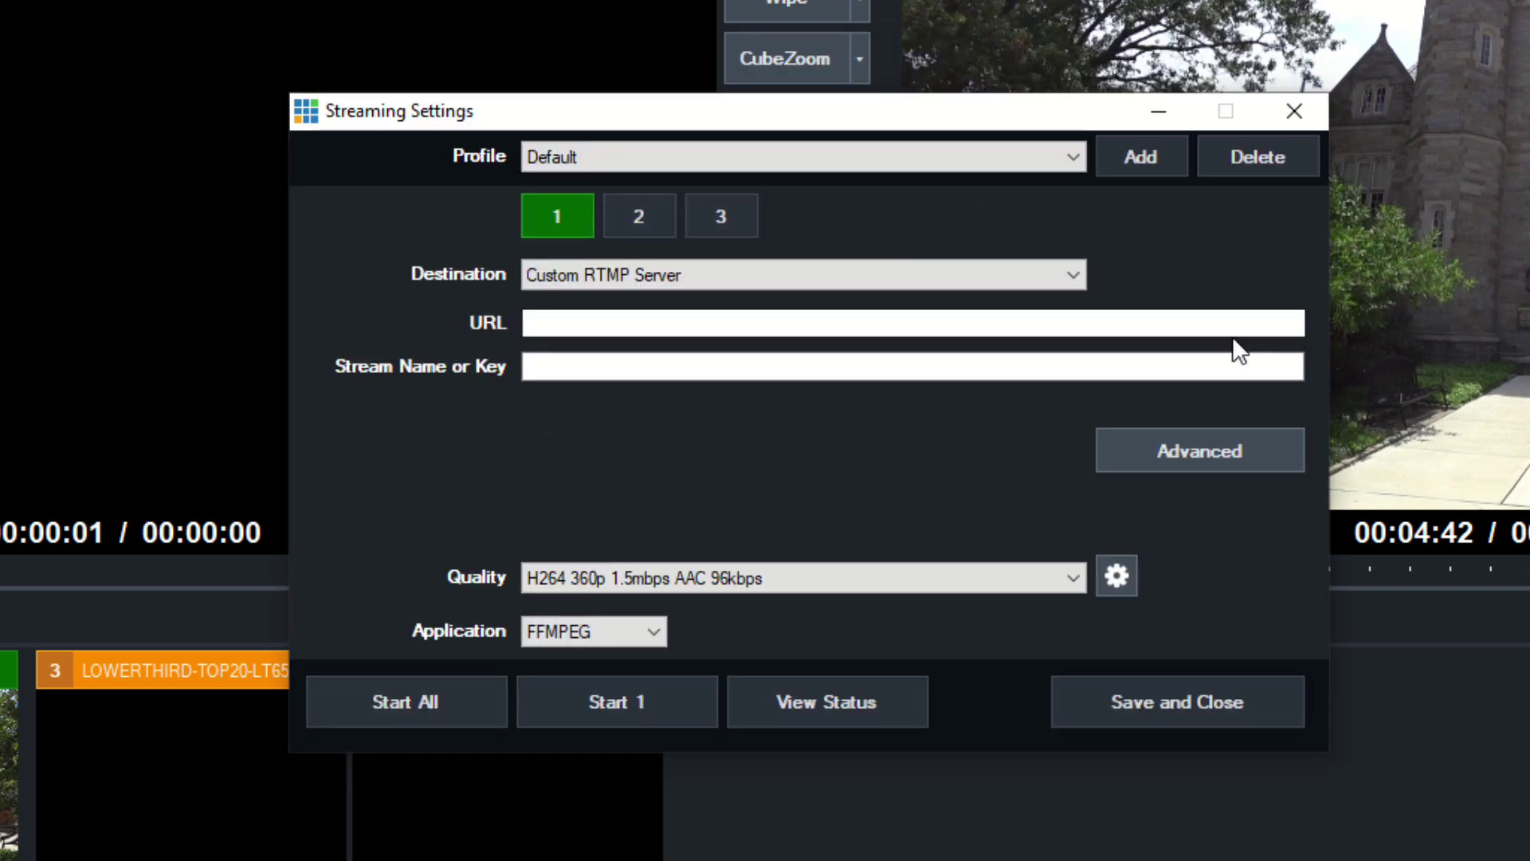
click(1178, 724)
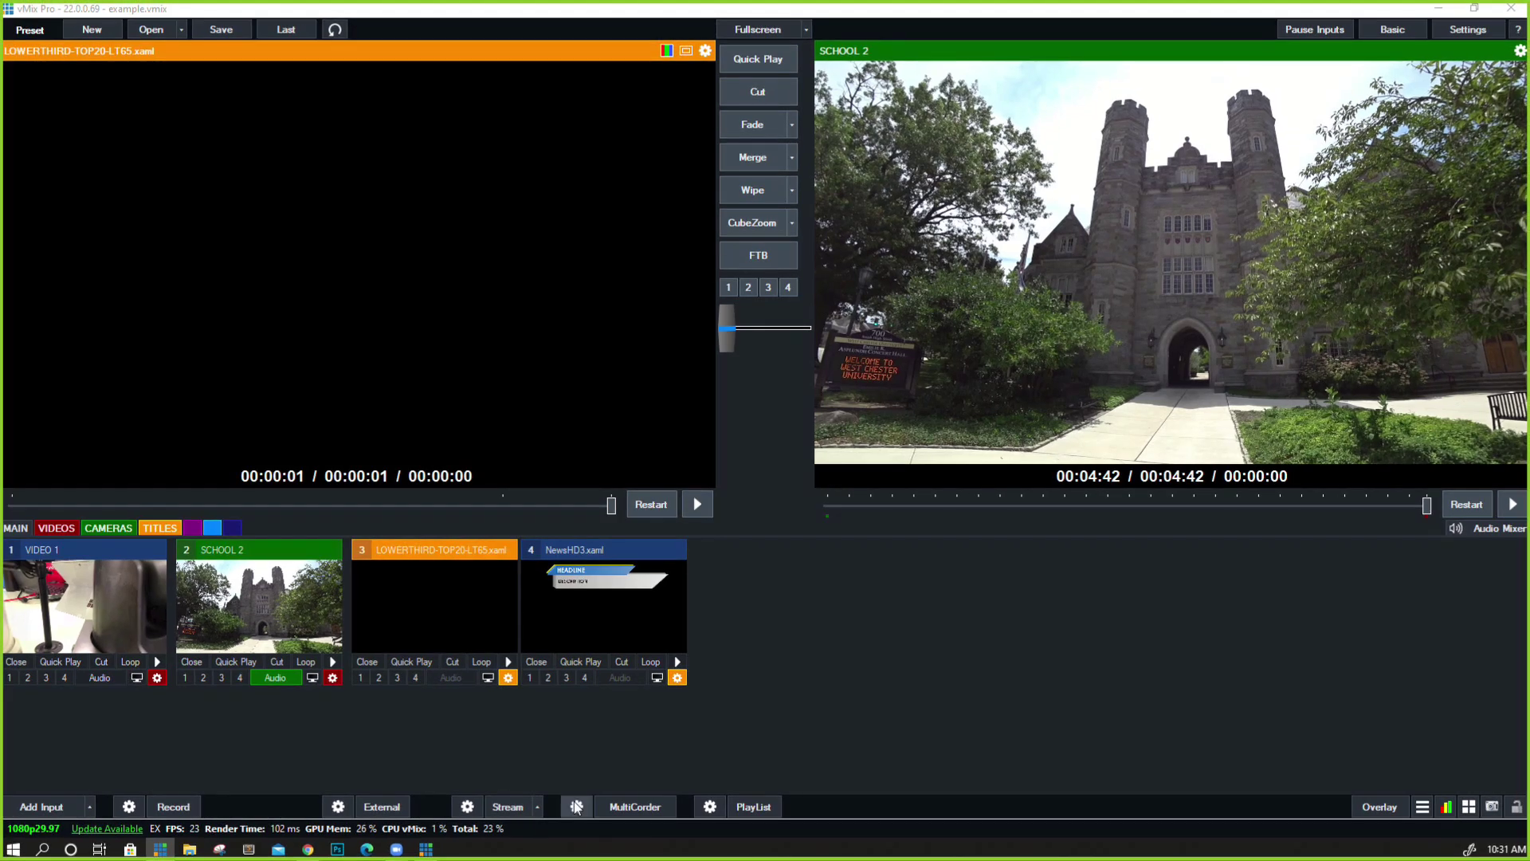
click(576, 807)
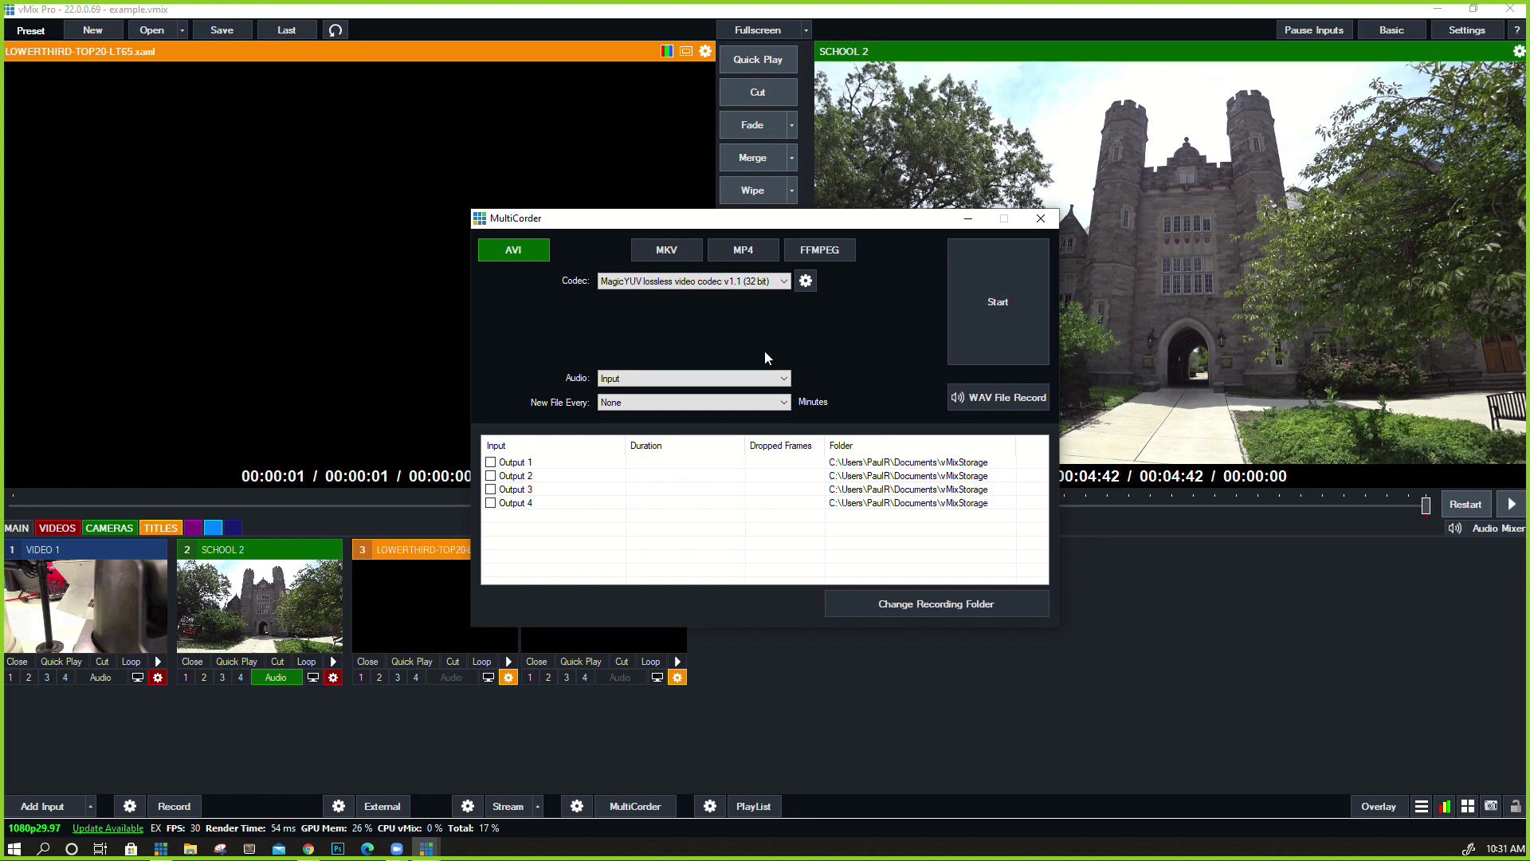
click(491, 462)
click(491, 476)
click(491, 476)
click(491, 462)
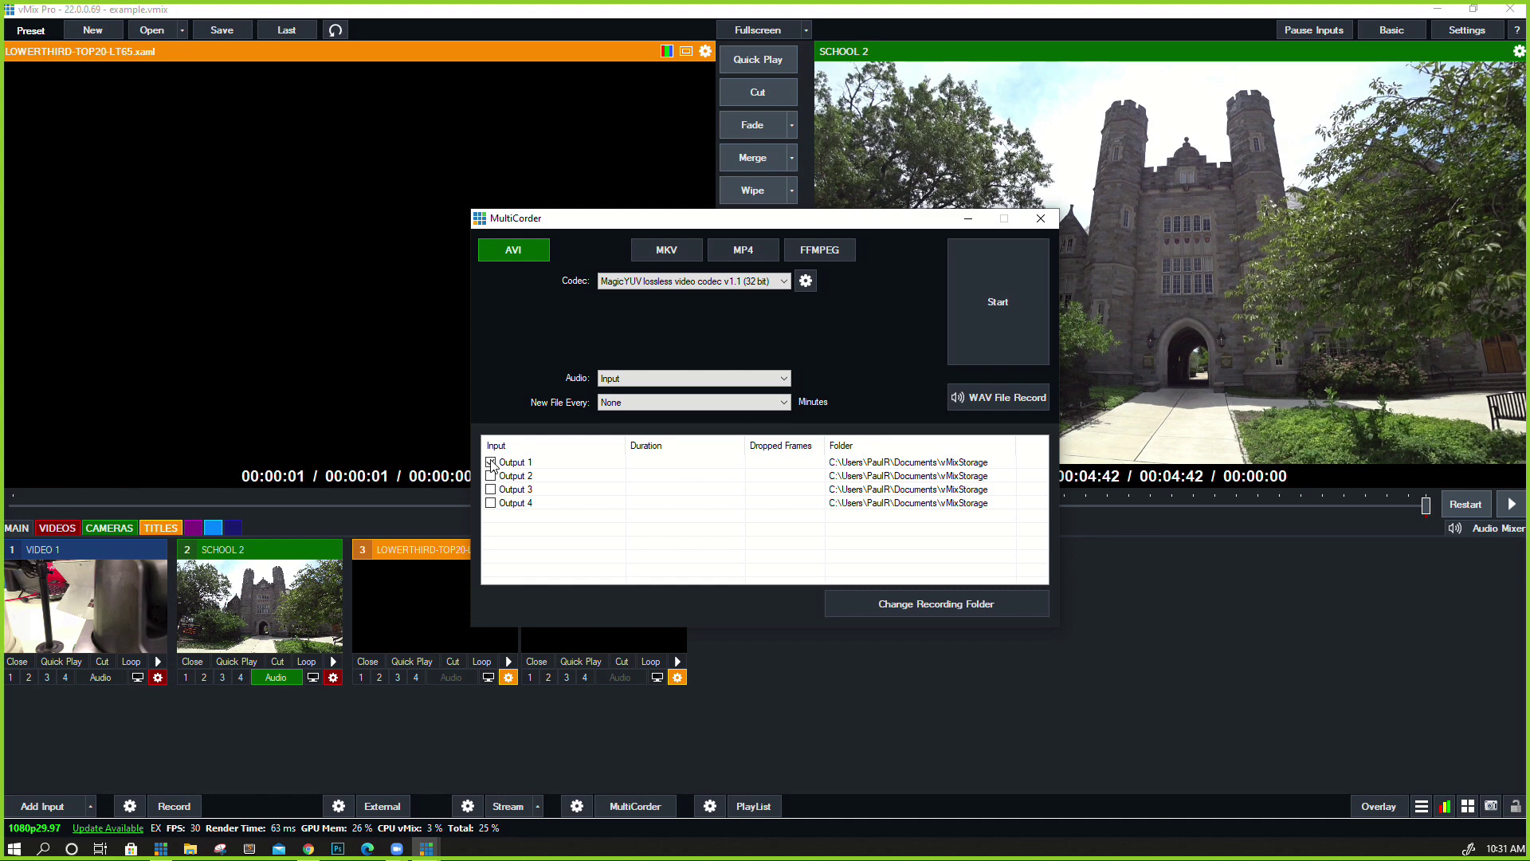
click(1041, 219)
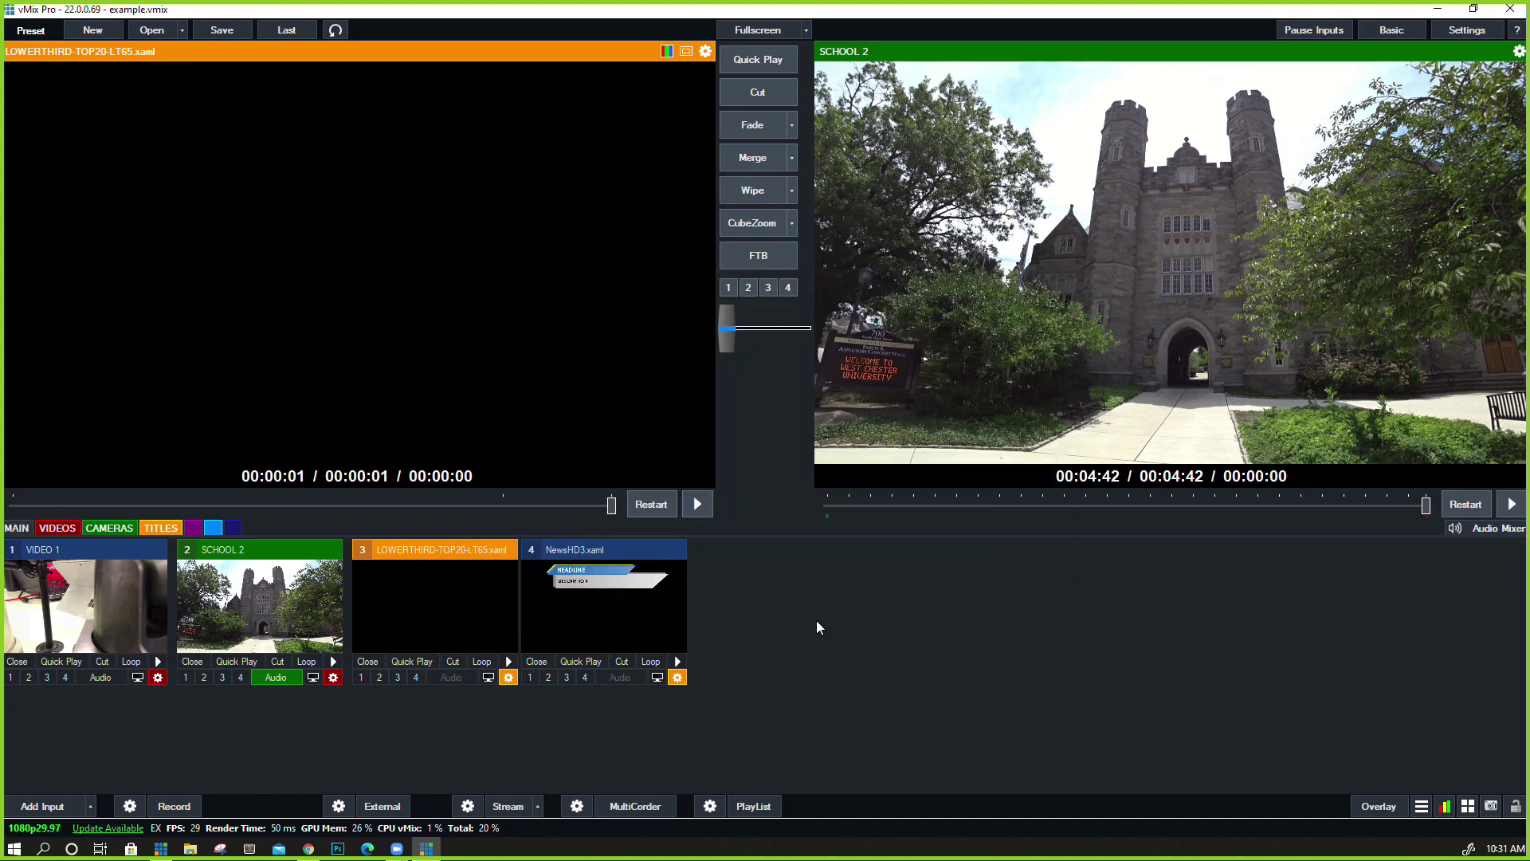
Add VIDEO 1 then SCHOOL 2 to the playlist and enable Loop
click(700, 805)
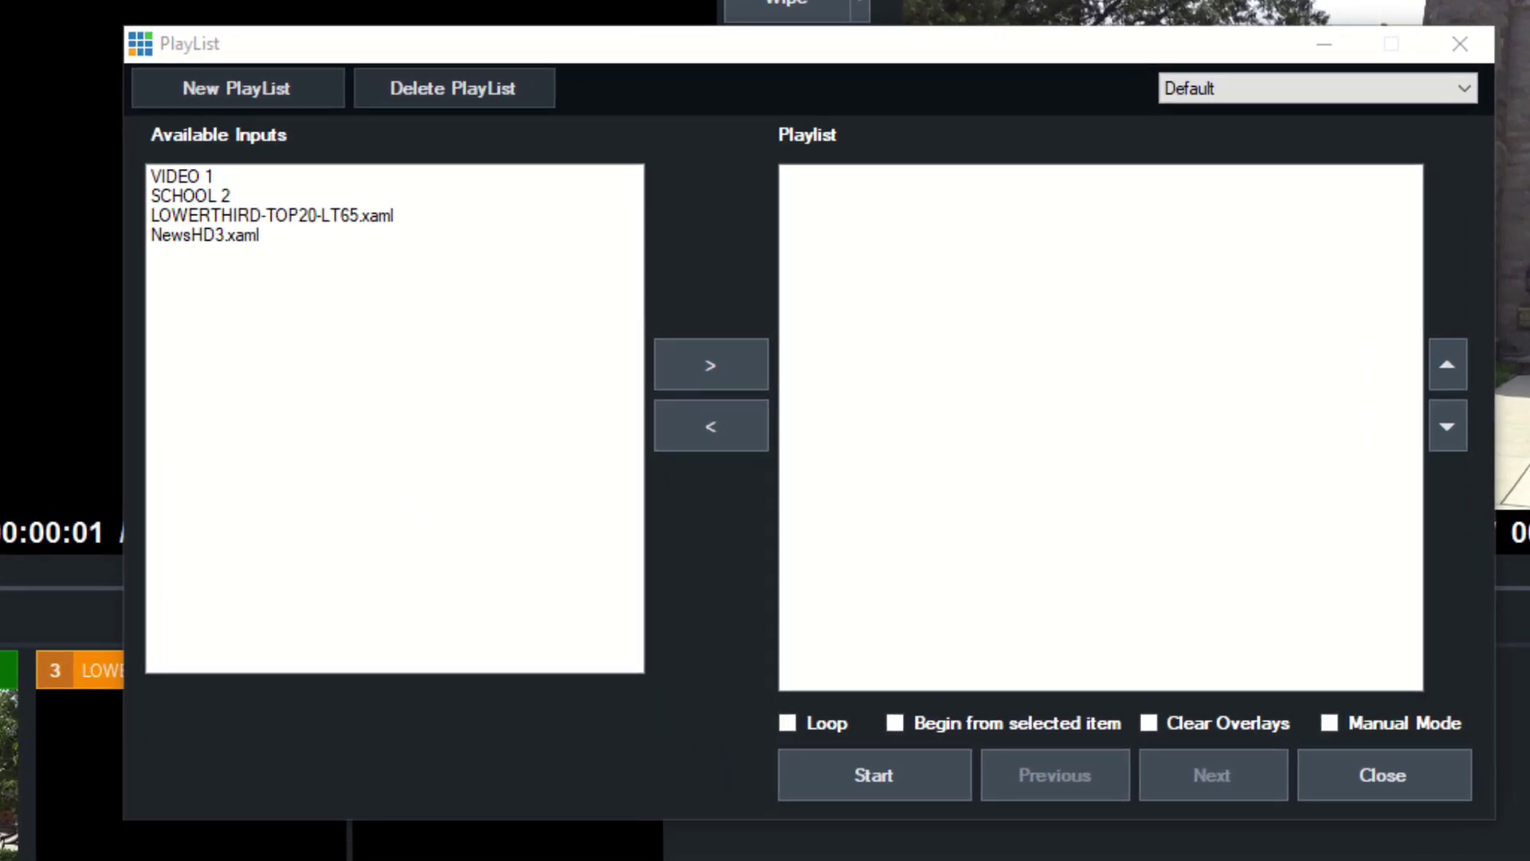
click(331, 174)
click(657, 347)
click(418, 217)
click(494, 196)
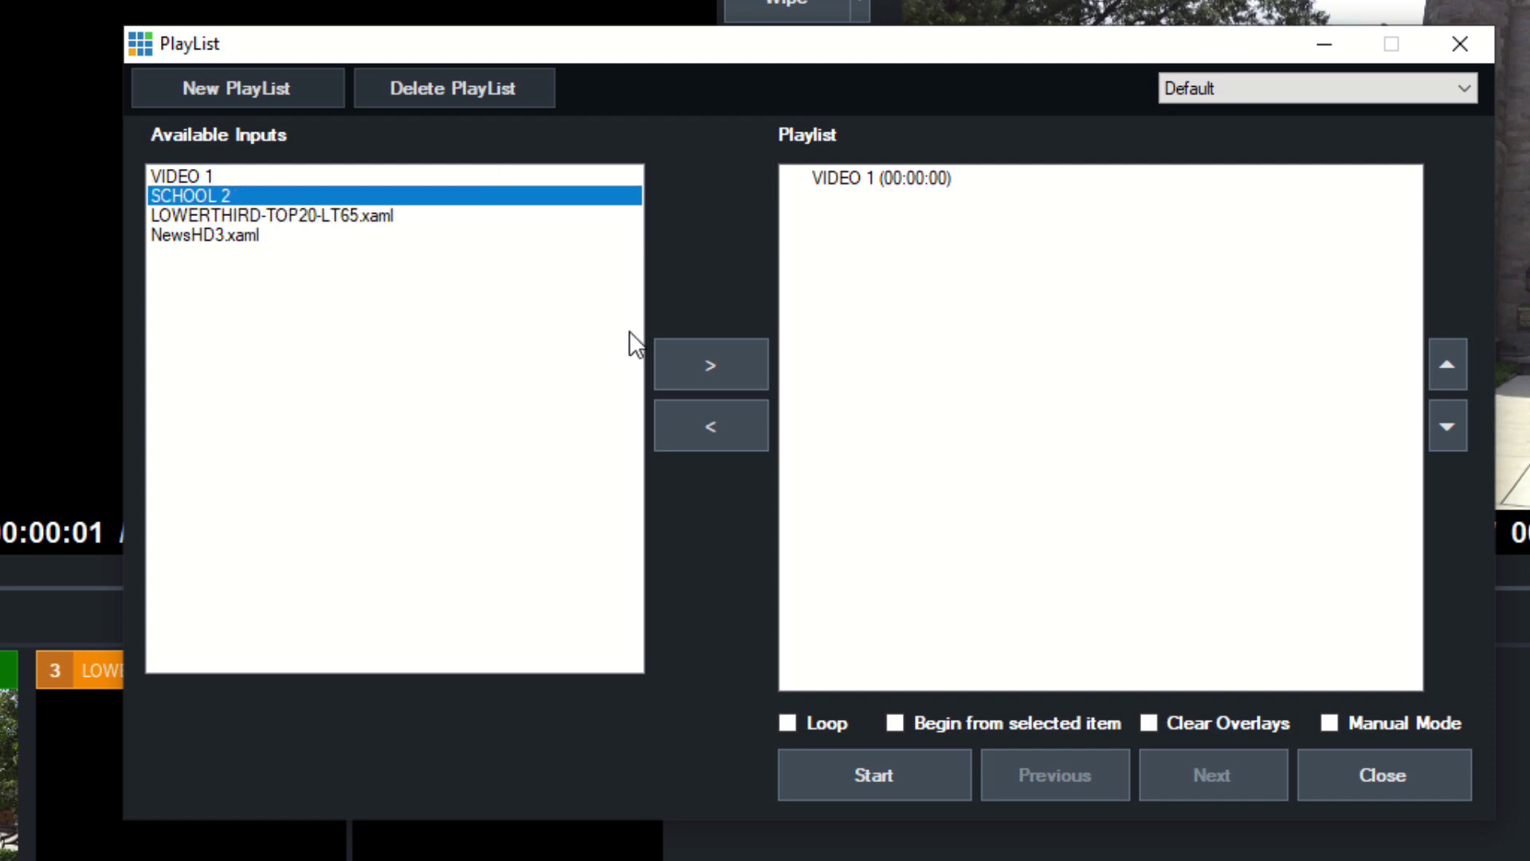
click(687, 354)
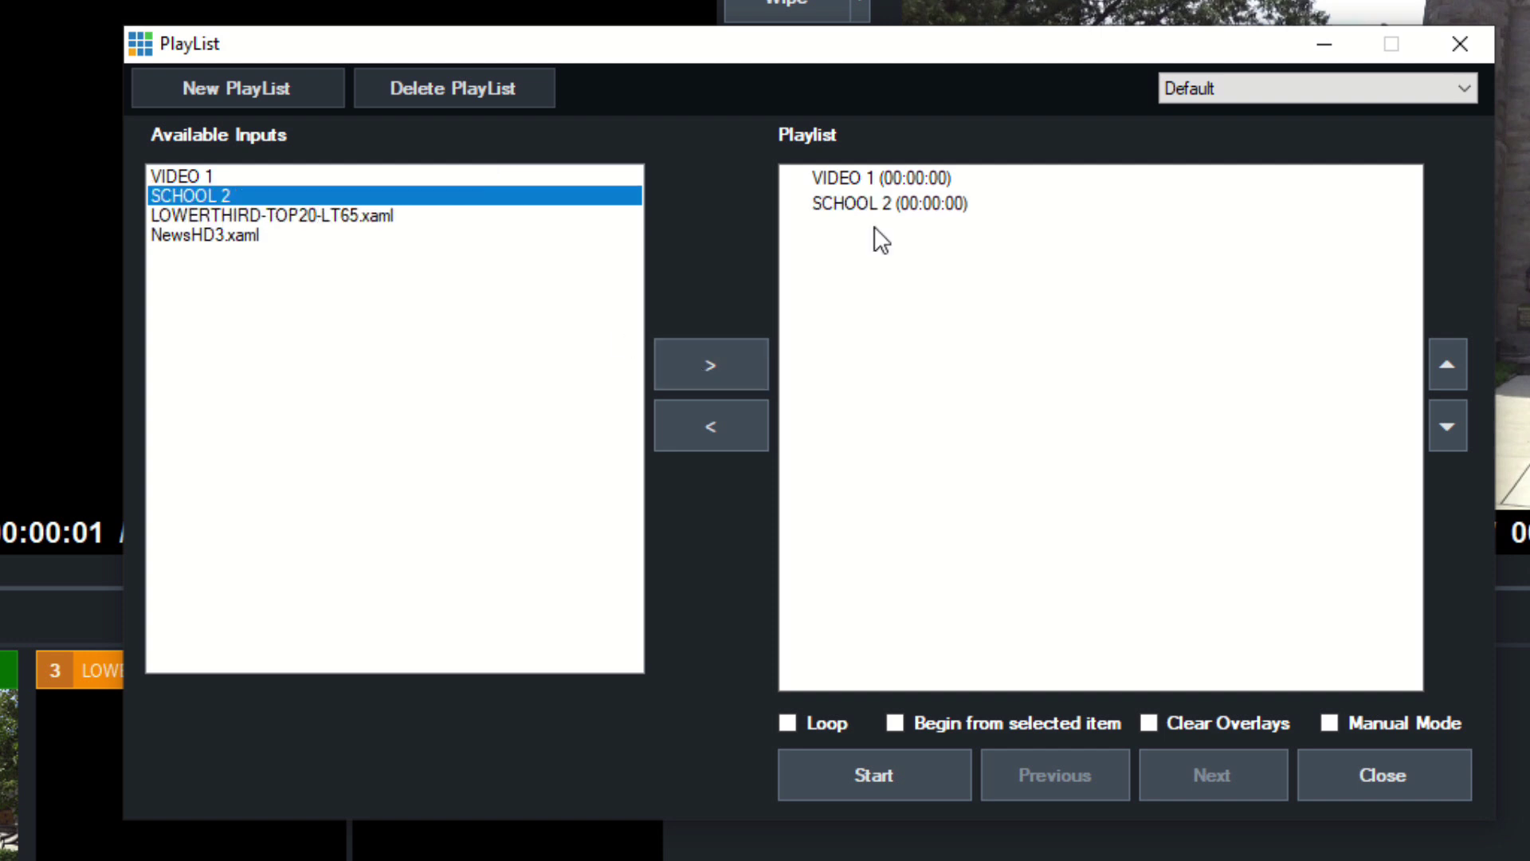
click(825, 720)
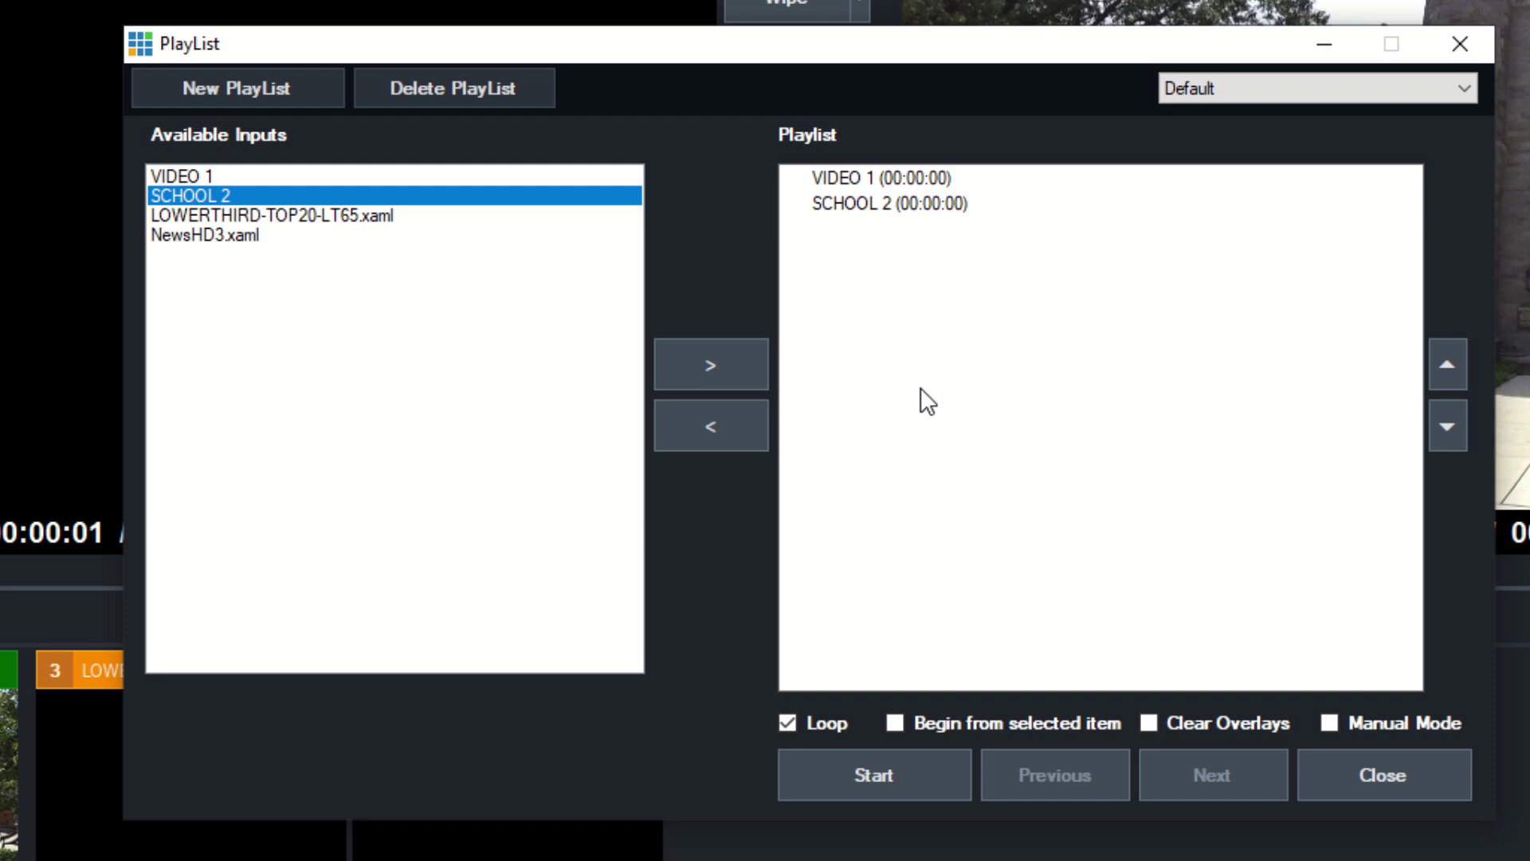
Confirm VIDEO 1's item settings, start the playlist, skip to next, stop it, and close
double_click(927, 186)
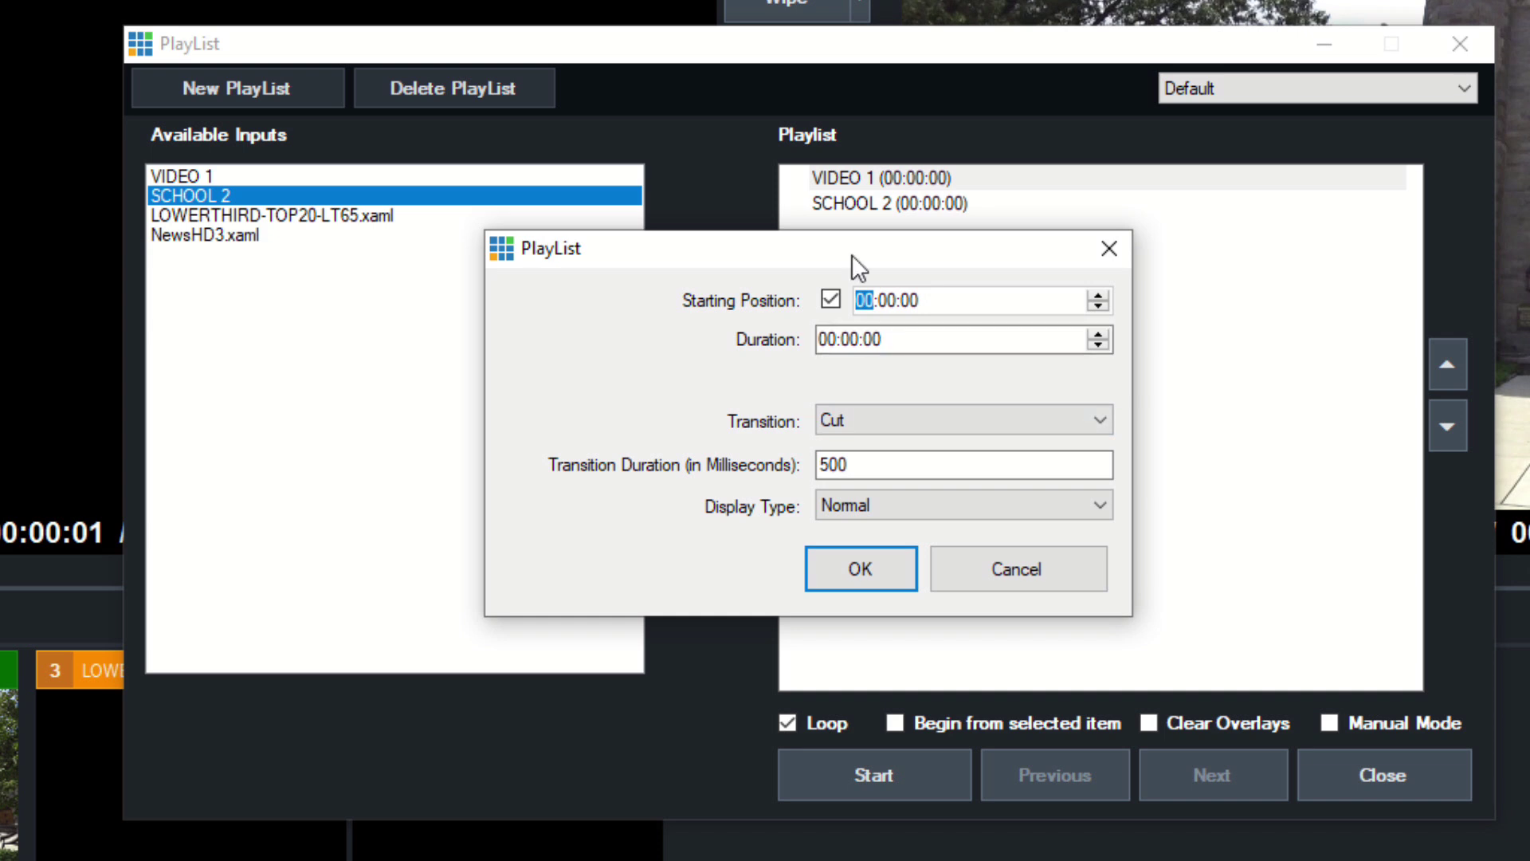
click(872, 566)
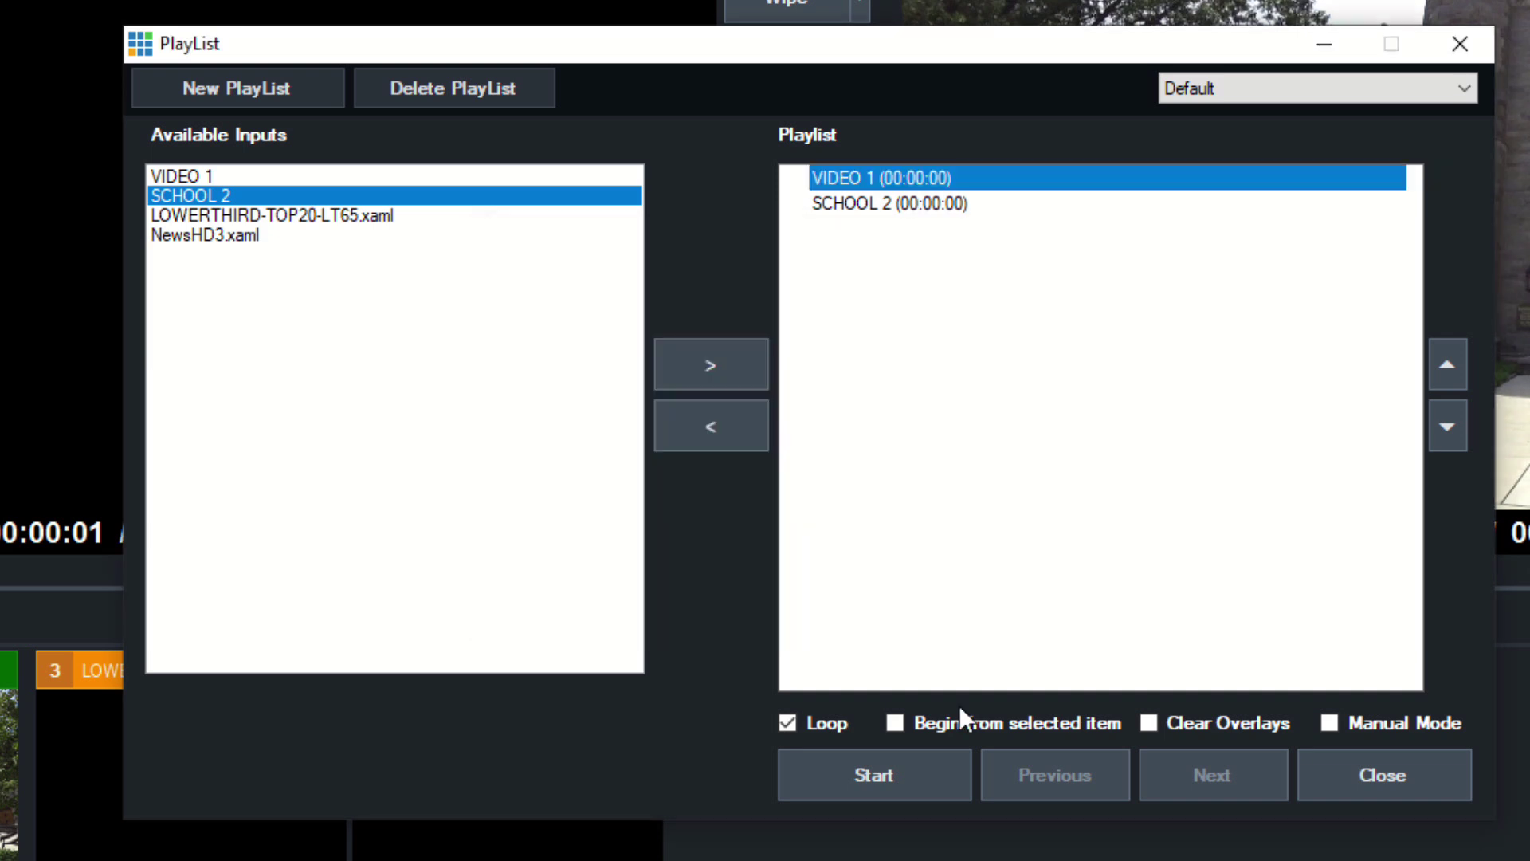
click(897, 765)
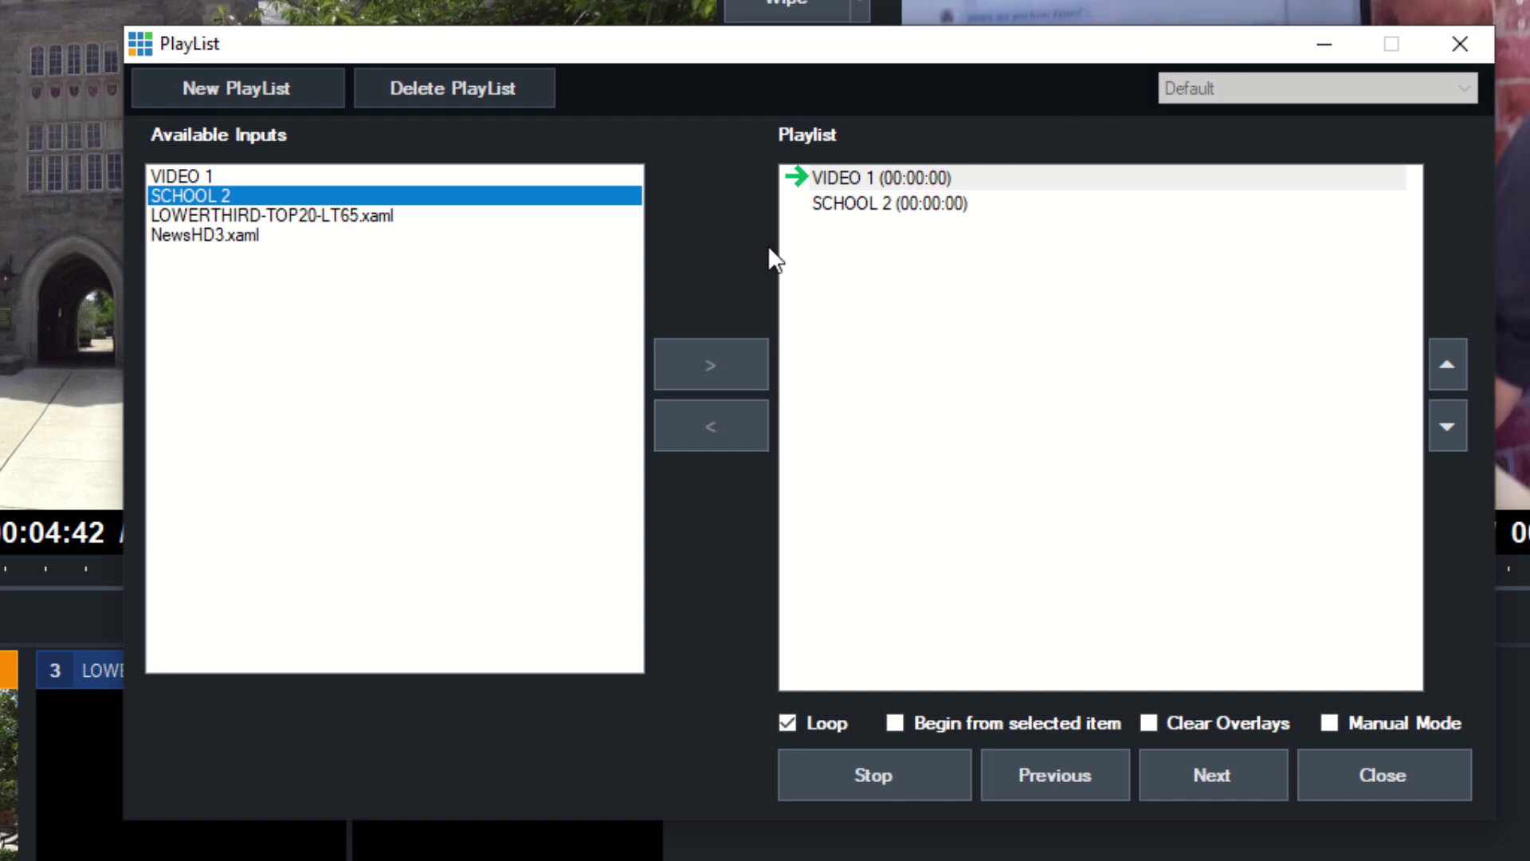
click(1233, 777)
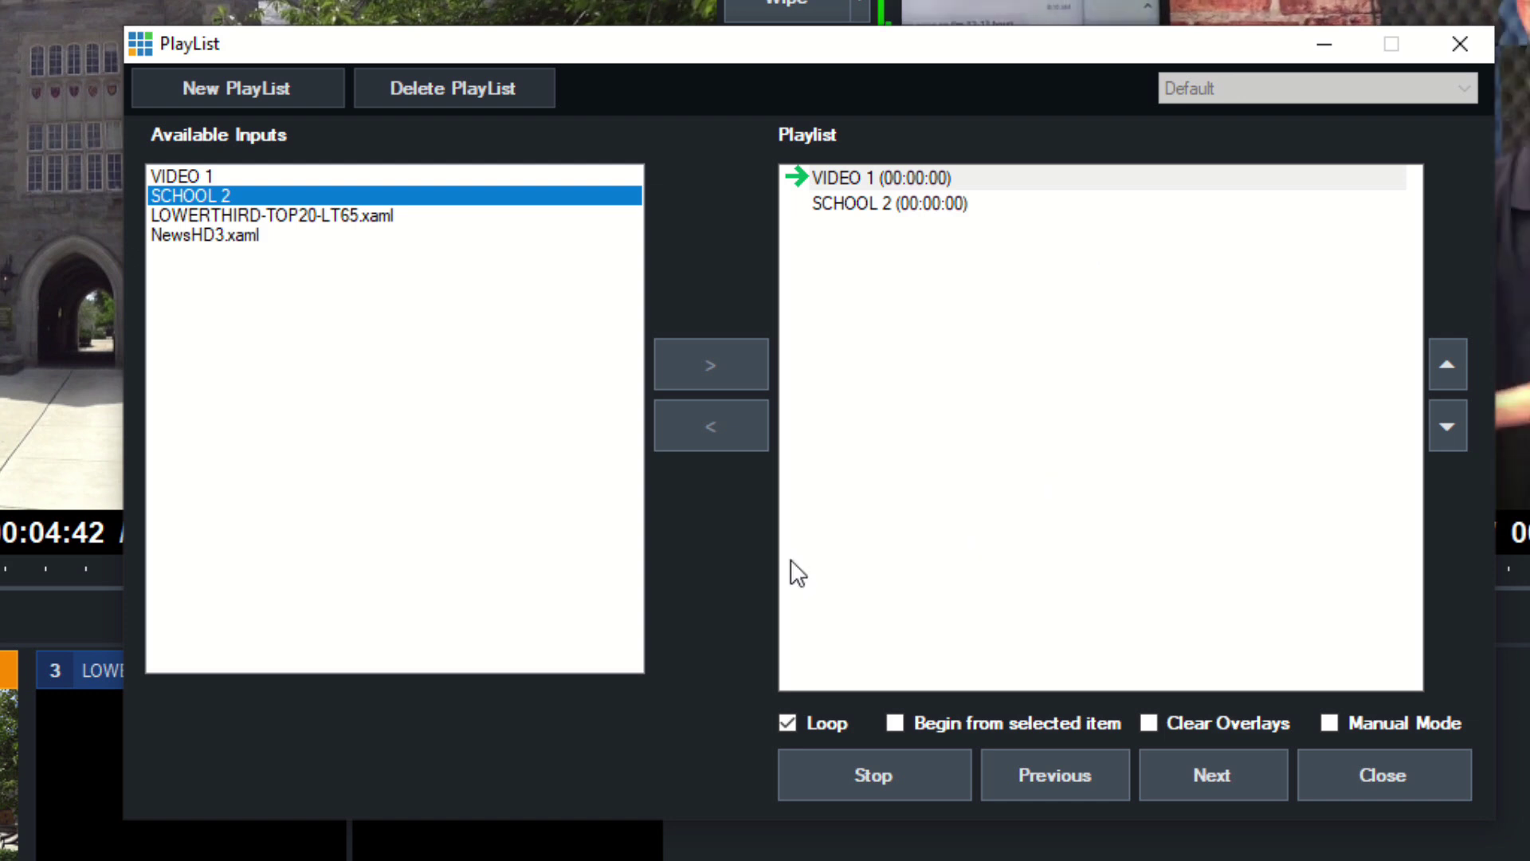
click(897, 777)
click(1367, 777)
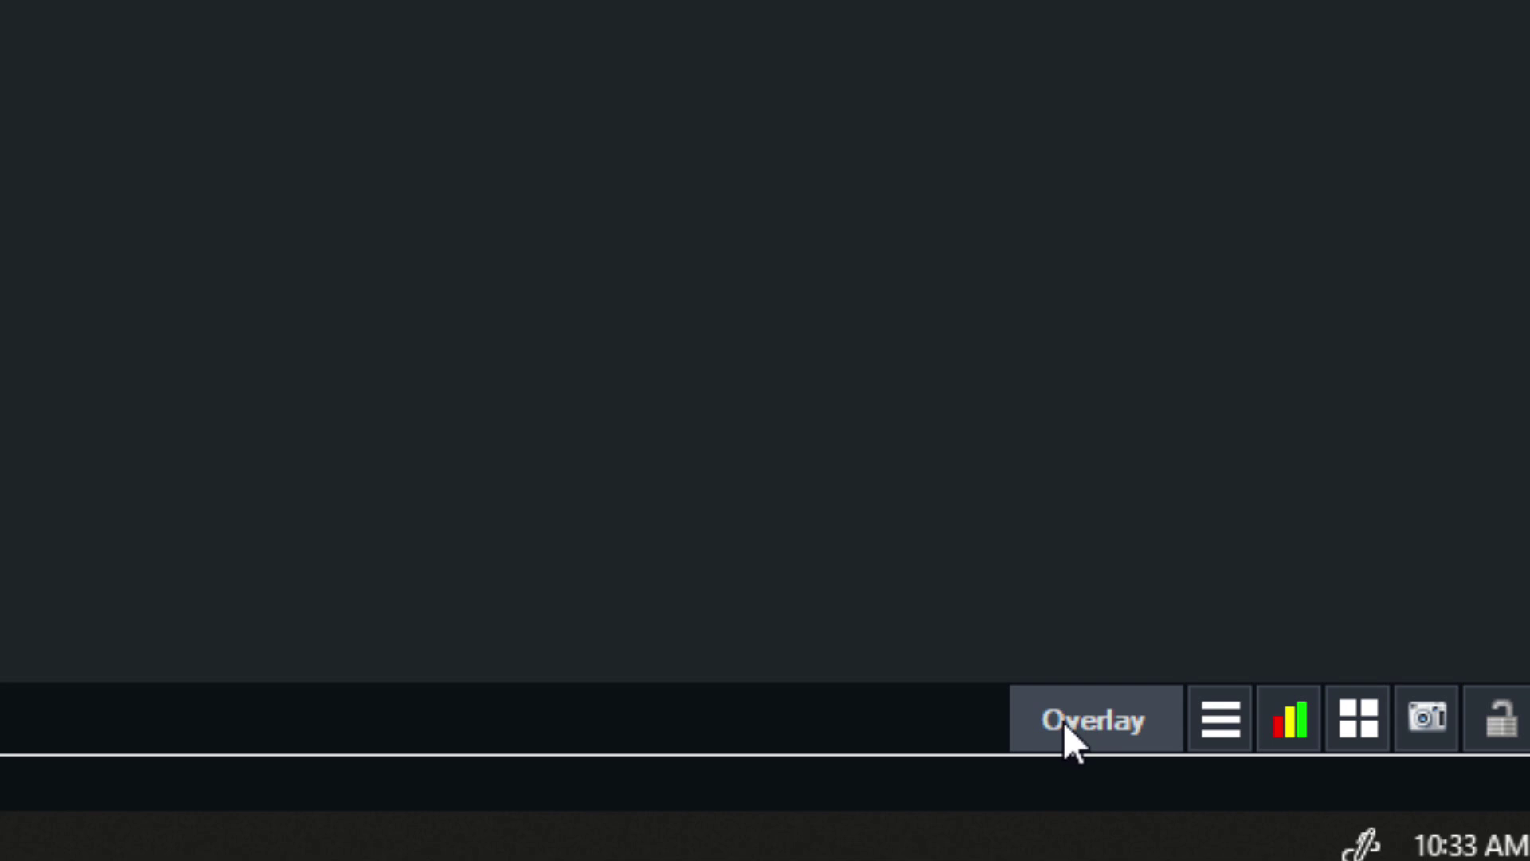
click(1095, 719)
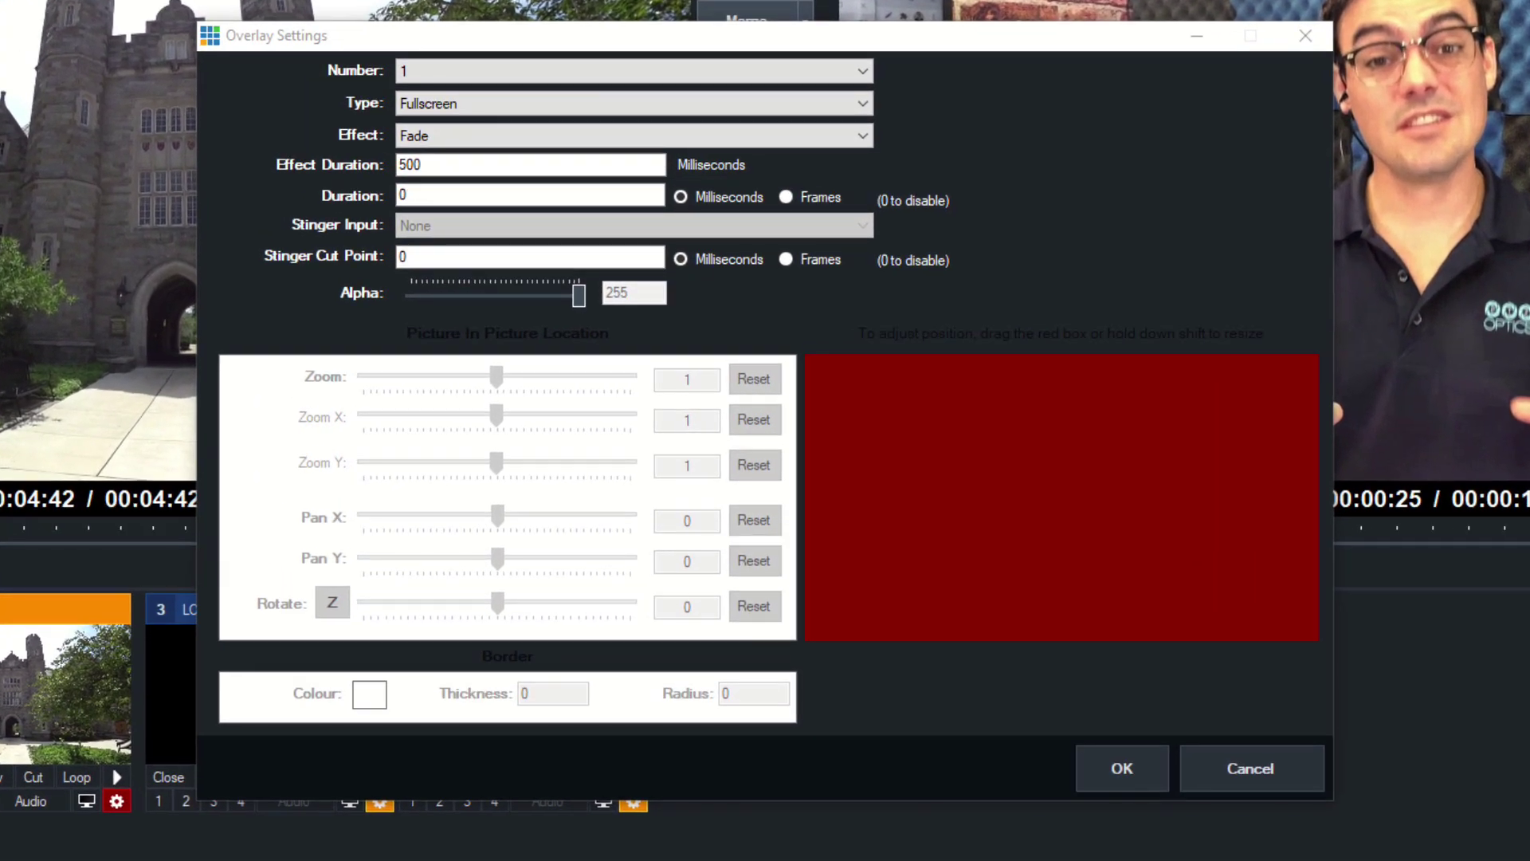
click(528, 69)
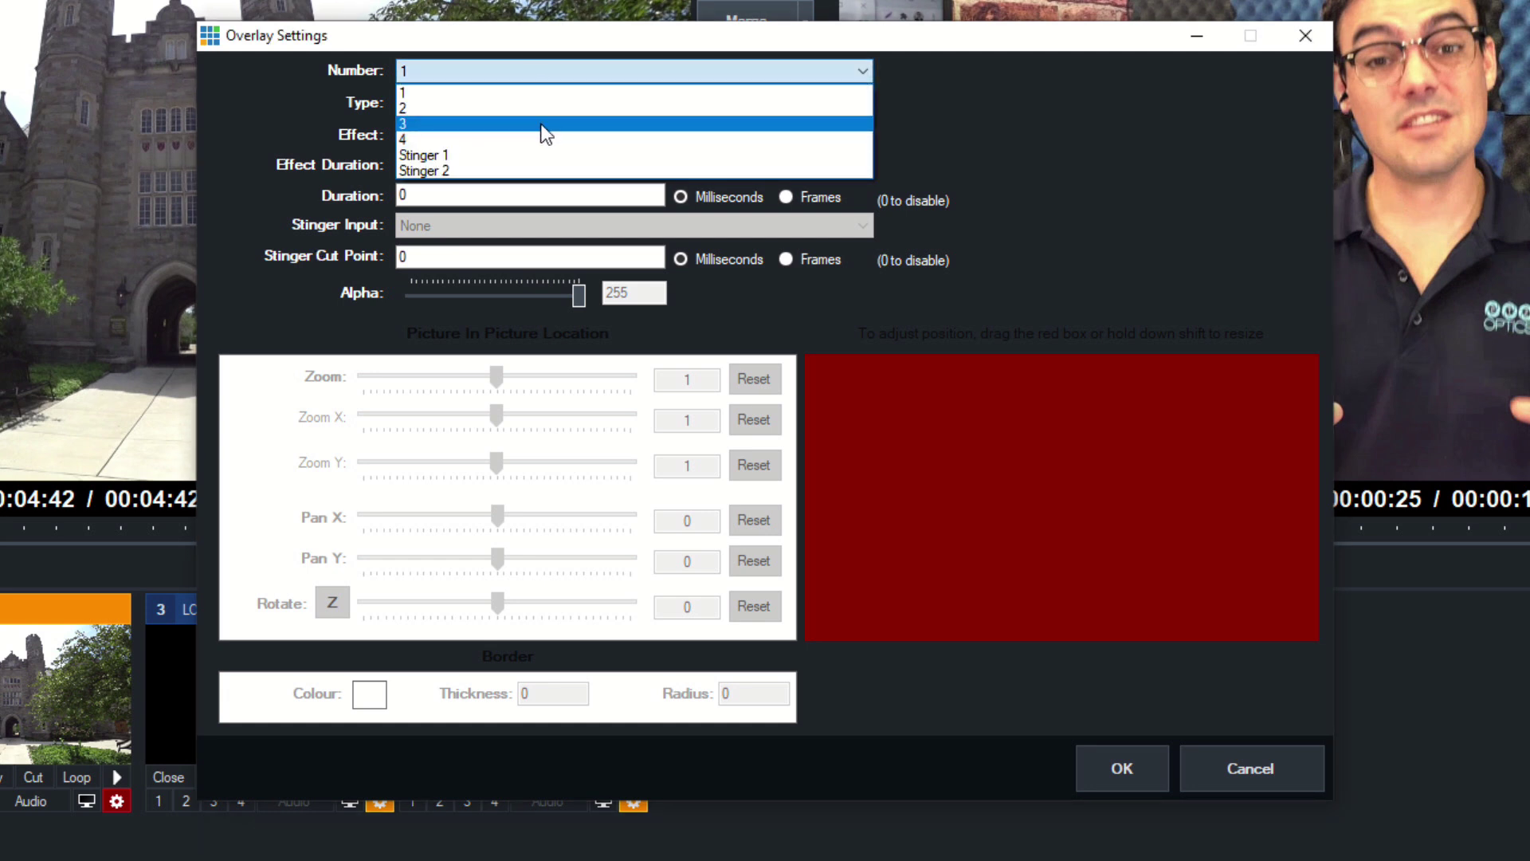
click(550, 94)
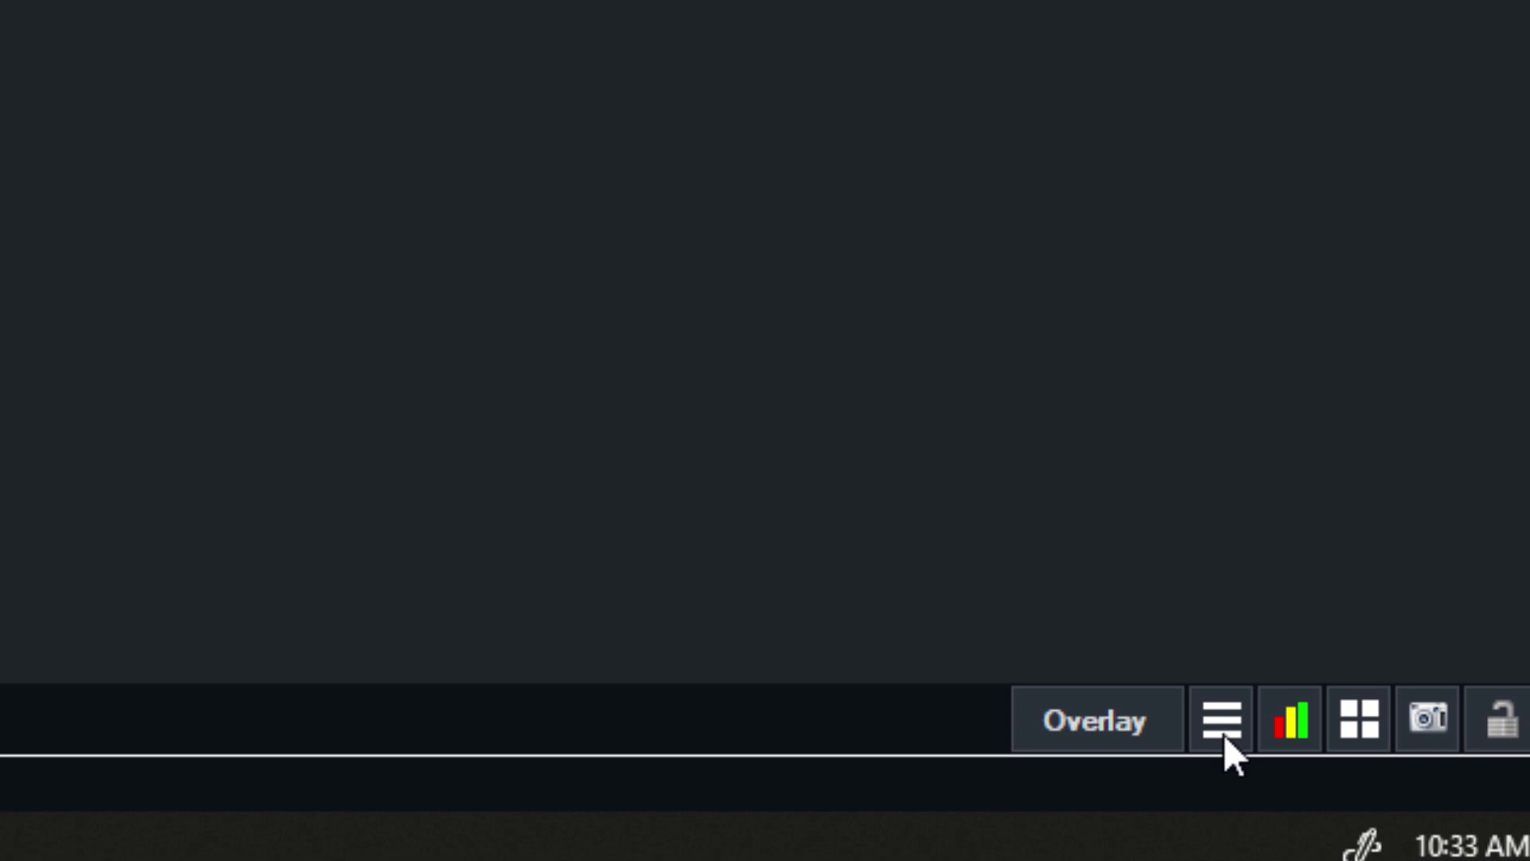
Open the extra tools menu listing Data Sources Manager, vMix Social, Title Designers and NDI Config
click(1223, 720)
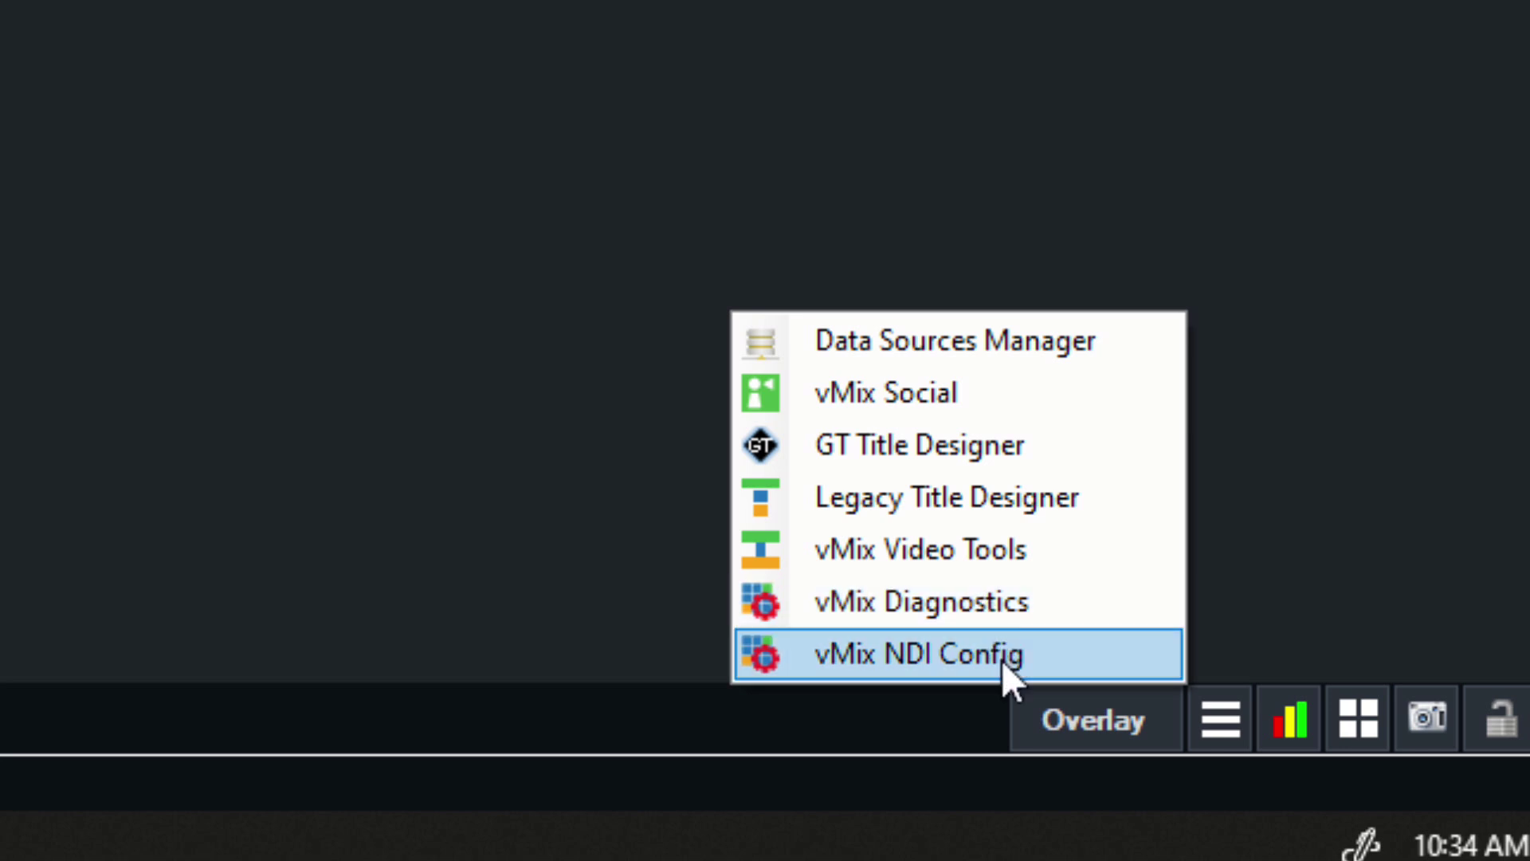
Dismiss the tools menu without launching any tool, returning to the main mixer
click(1274, 624)
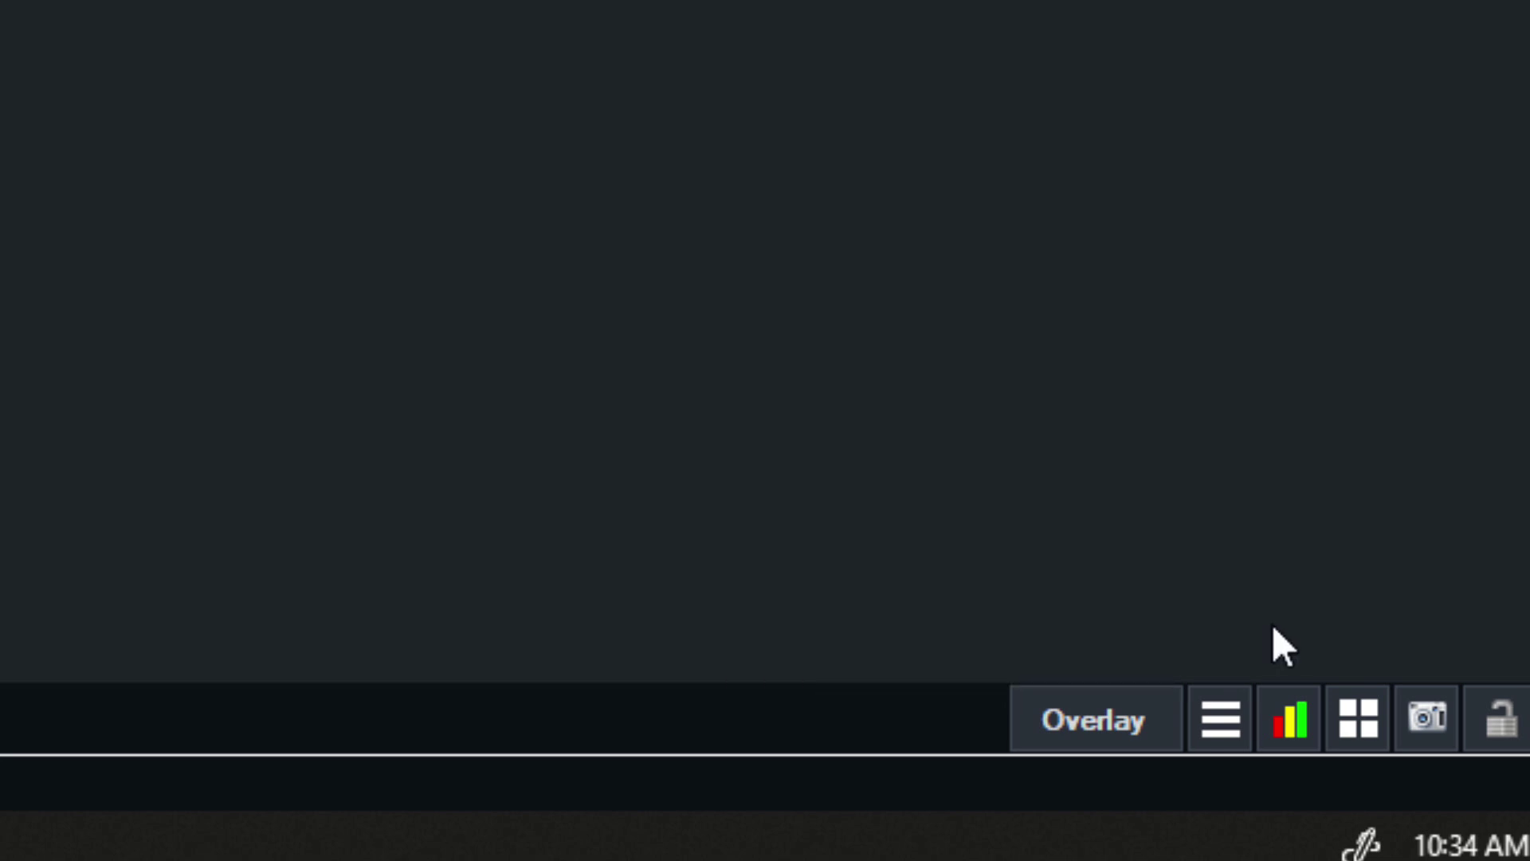